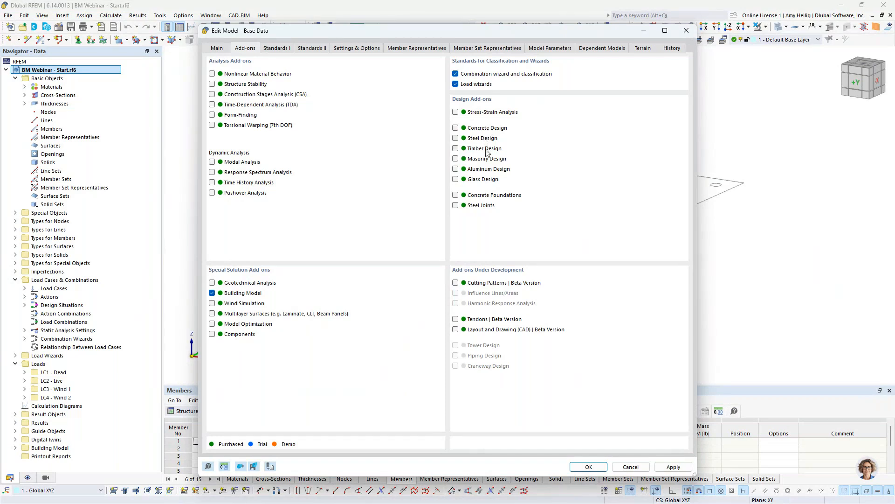
Review the standard groups available for load case classification and combinations in the model's base data
left_click(277, 48)
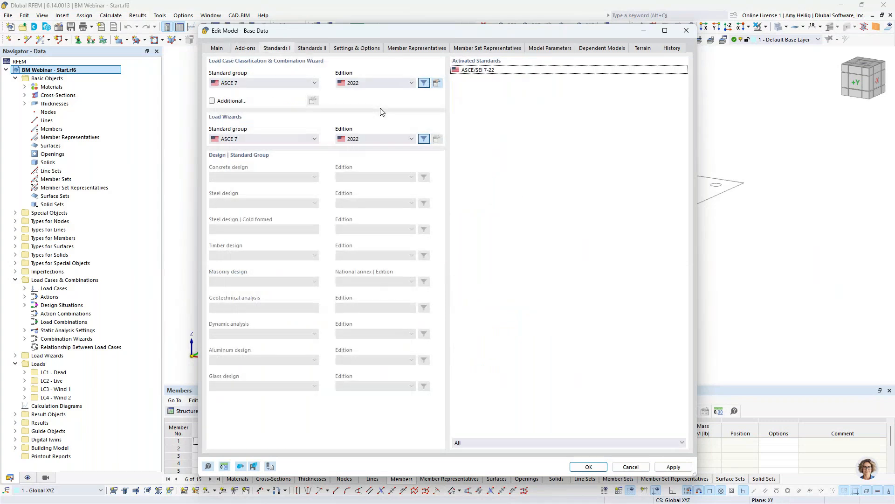
left_click(316, 84)
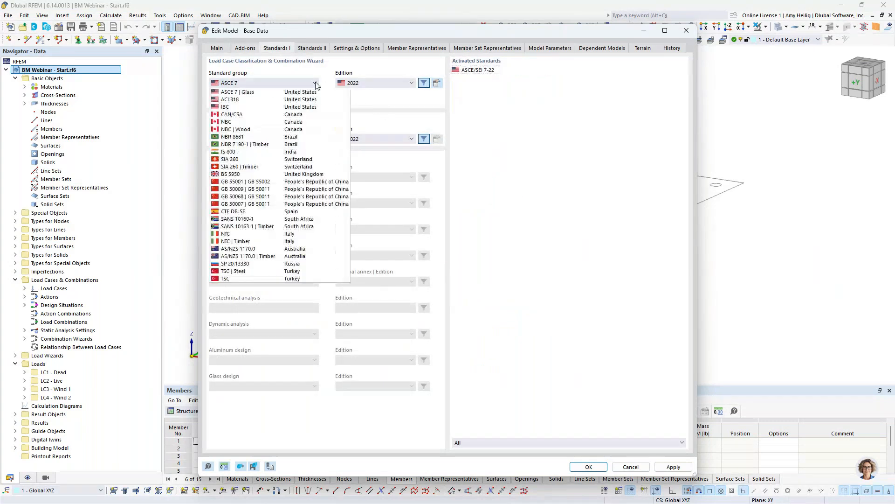
left_click(395, 123)
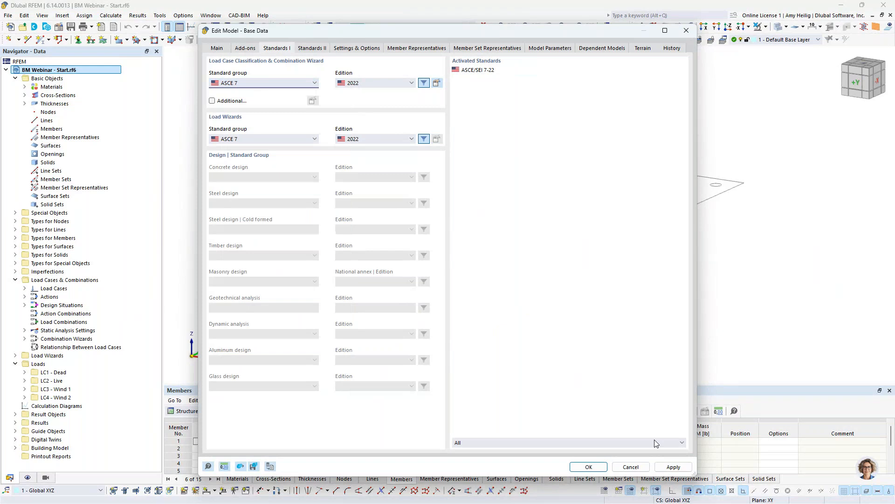
left_click(631, 467)
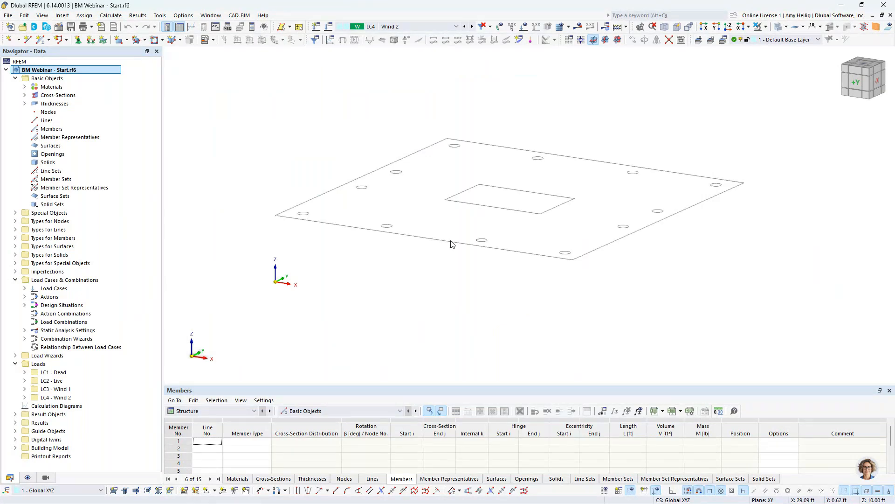
Inspect the origin point, insertion and scale settings of the Floor DXF background layer
left_click(15, 280)
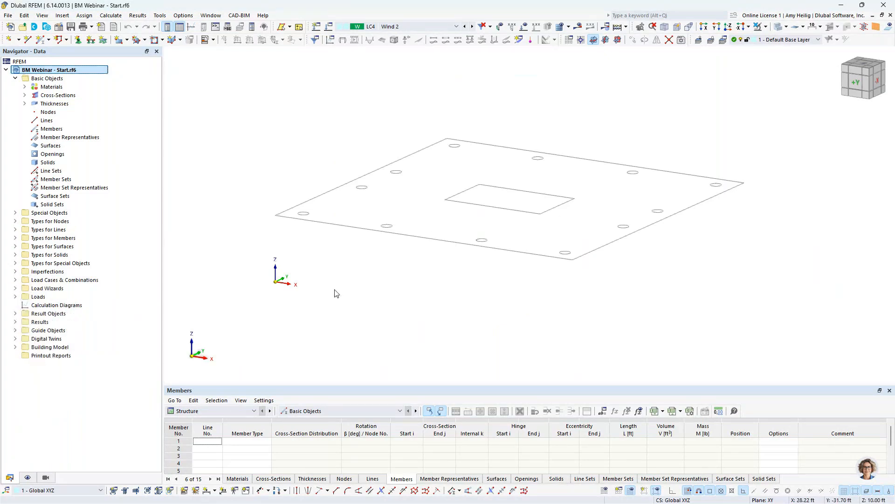
left_click(15, 330)
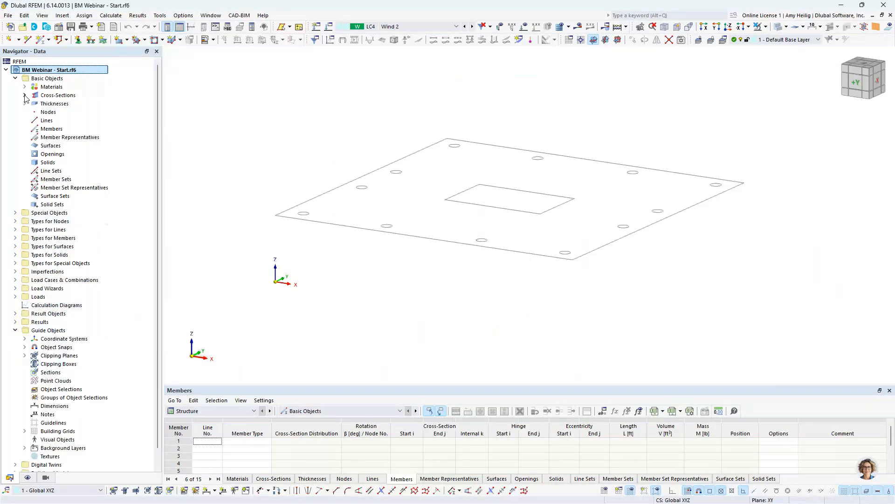
left_click(16, 78)
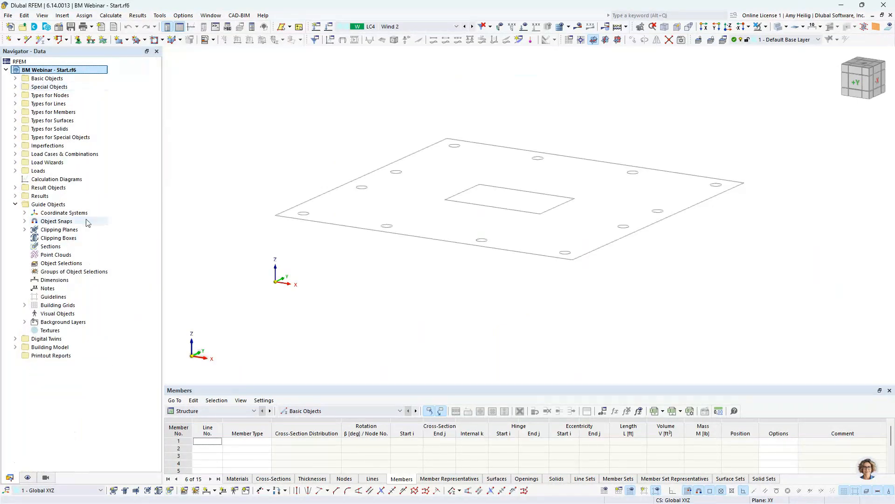
right_click(51, 323)
left_click(54, 328)
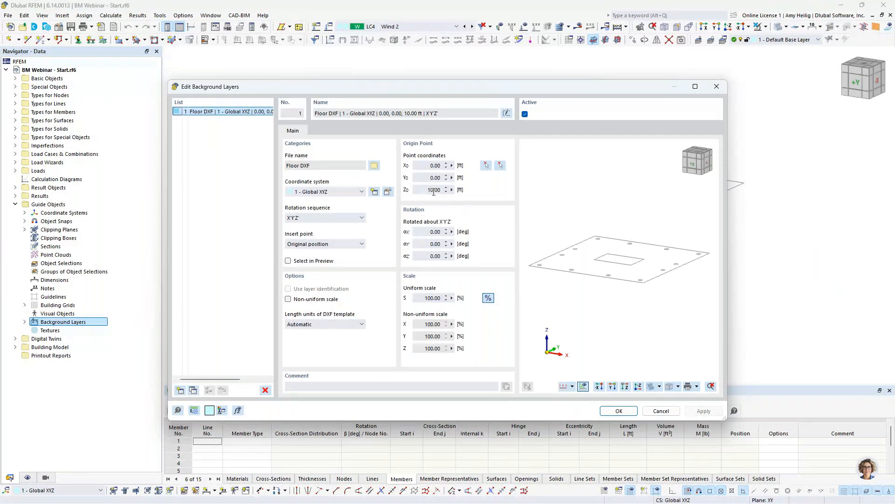
left_click(661, 414)
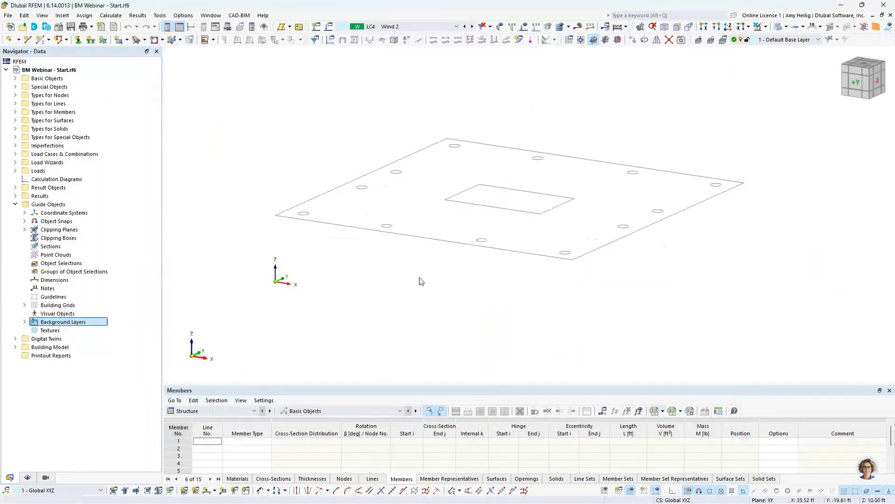
Review the materials defined among the model's basic objects
left_click(15, 204)
left_click(15, 78)
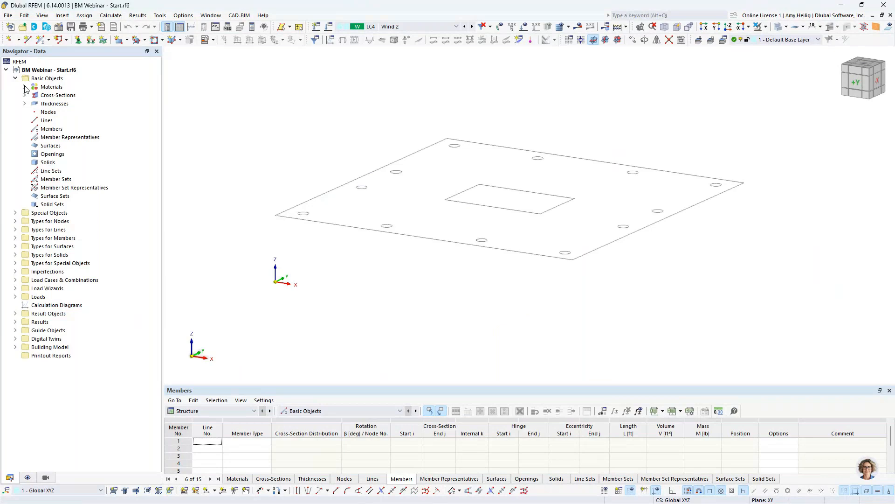
left_click(24, 87)
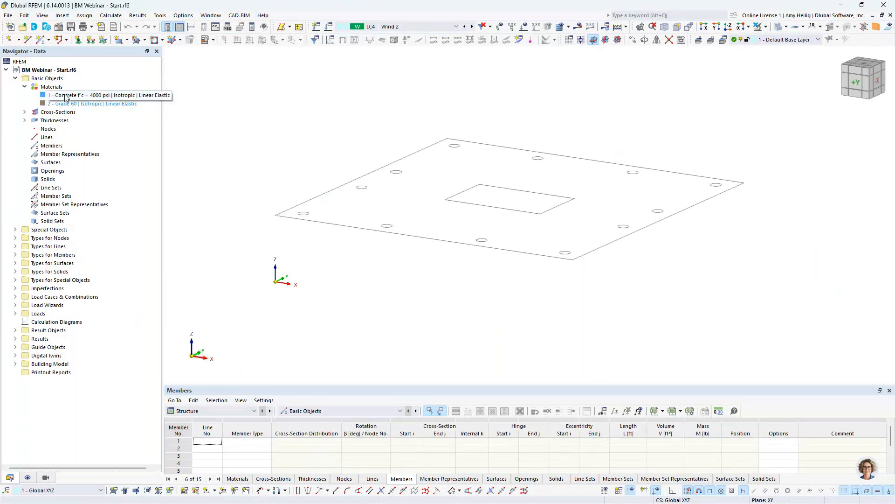
left_click(25, 87)
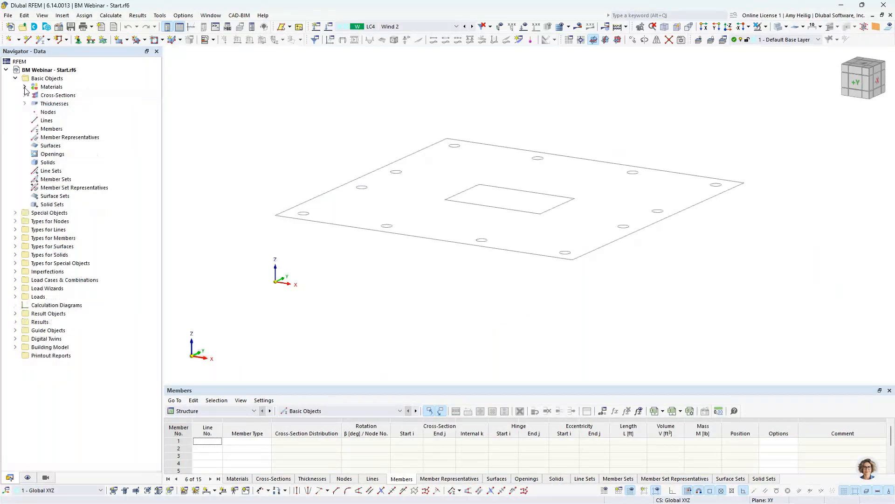
Inspect the properties of the square and circular concrete cross-sections
left_click(24, 95)
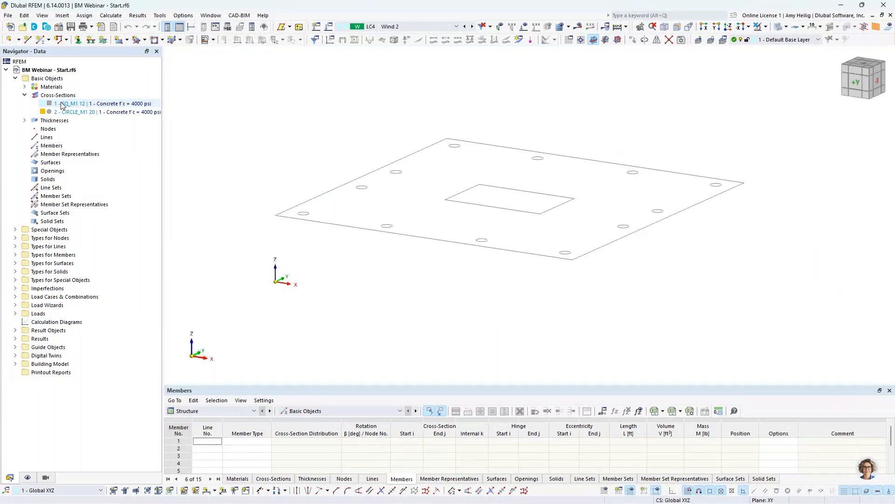
left_click(63, 105)
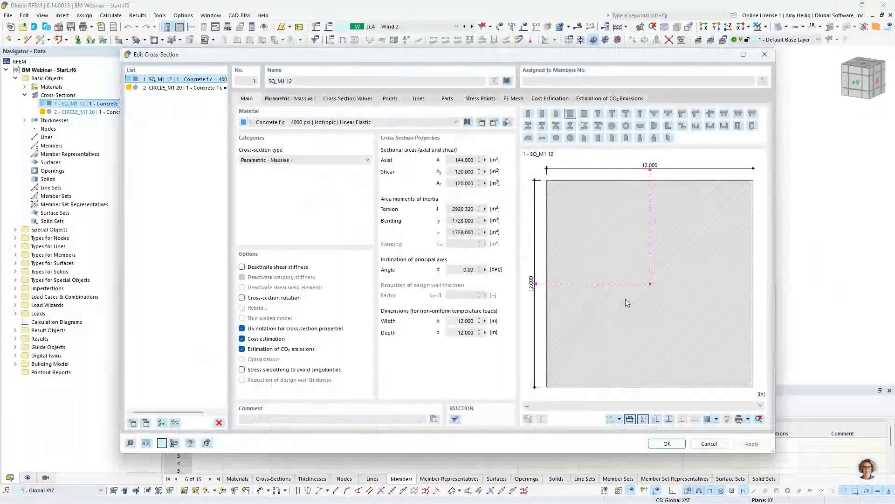
left_click(184, 87)
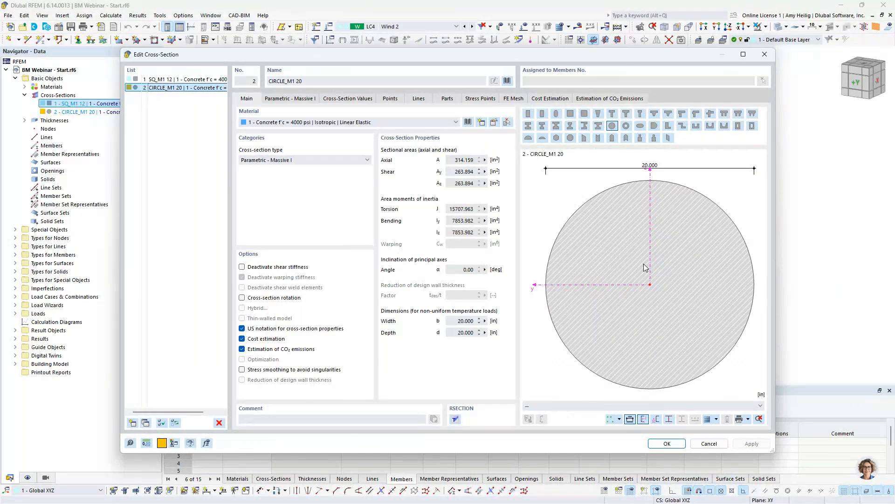
left_click(713, 443)
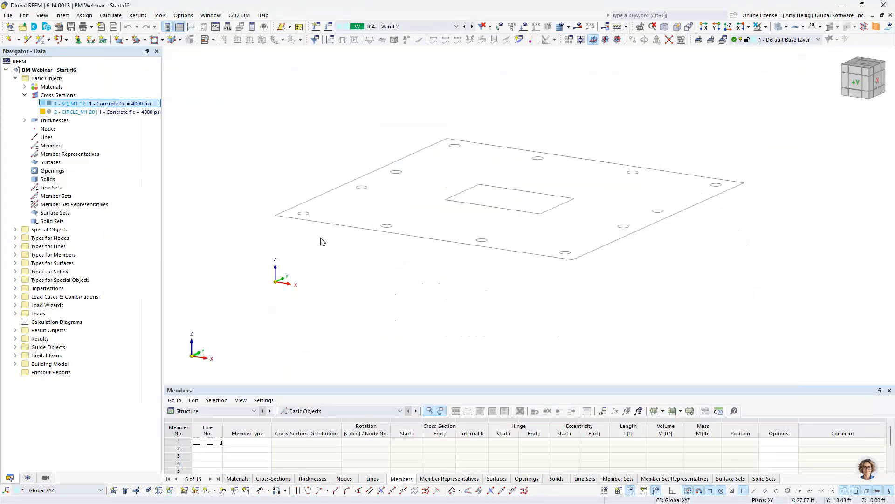
Inspect the properties of both uniform concrete thicknesses defined in the model
left_click(25, 121)
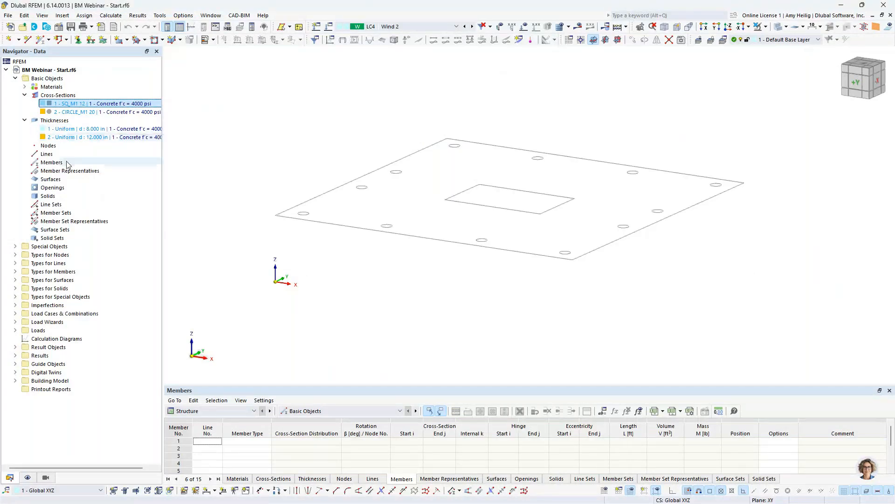
right_click(59, 130)
left_click(74, 137)
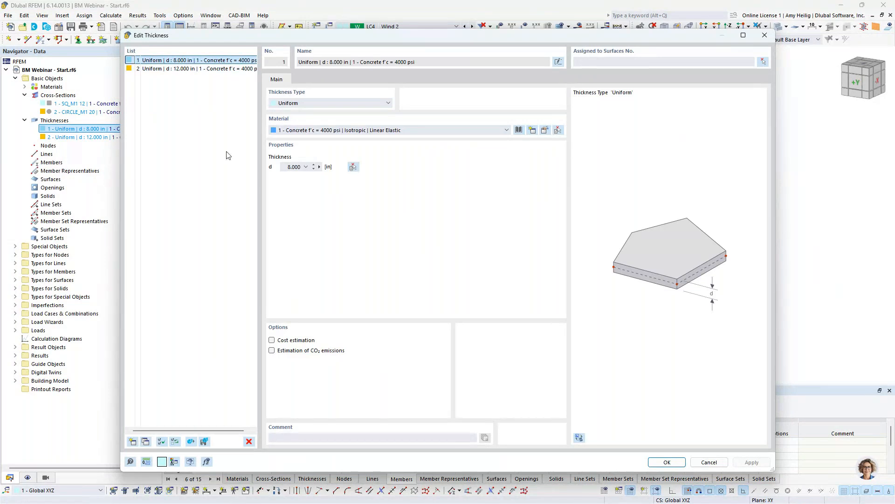
left_click(152, 69)
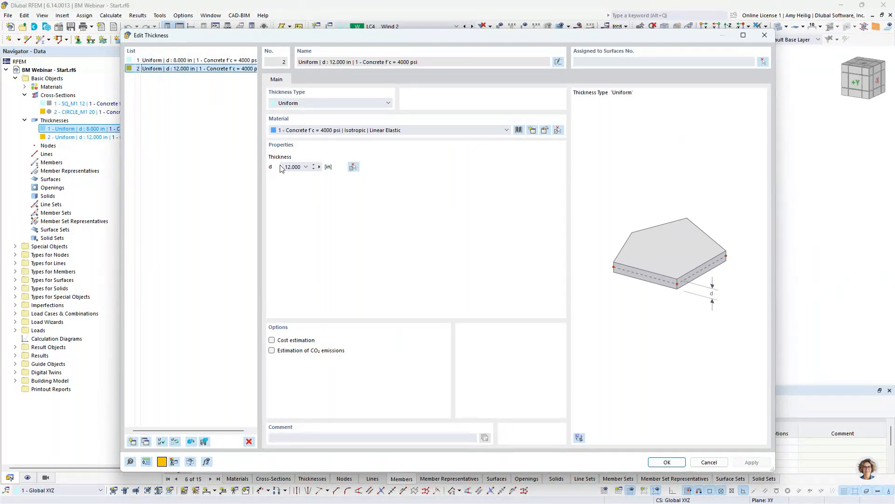
left_click(709, 464)
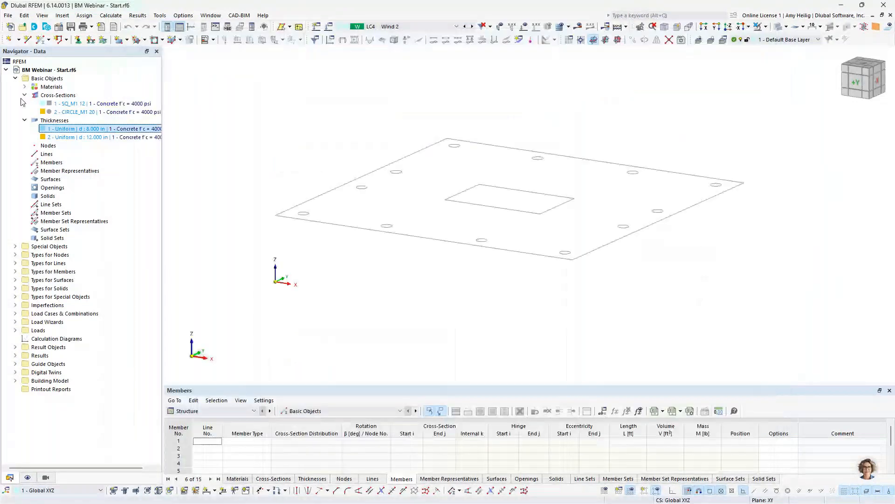
left_click(25, 95)
left_click(25, 103)
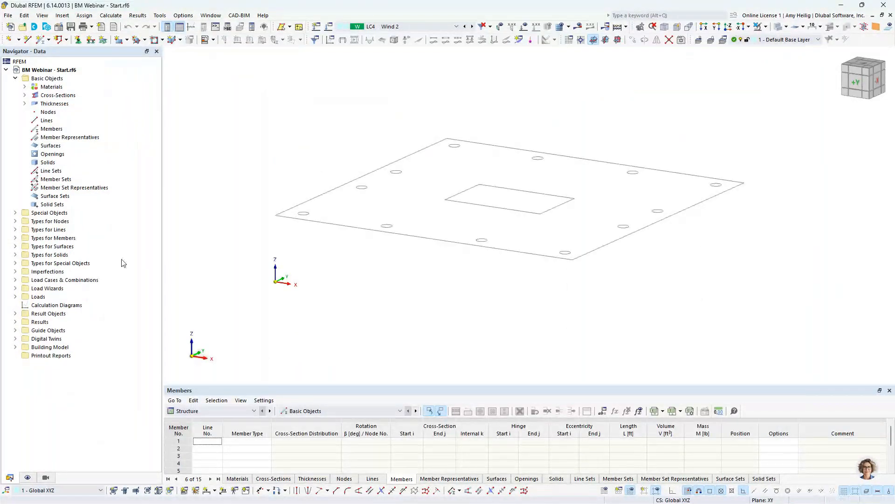
Create a new building story in the Building Model and set its height ΔZ to 10 ft
left_click(15, 347)
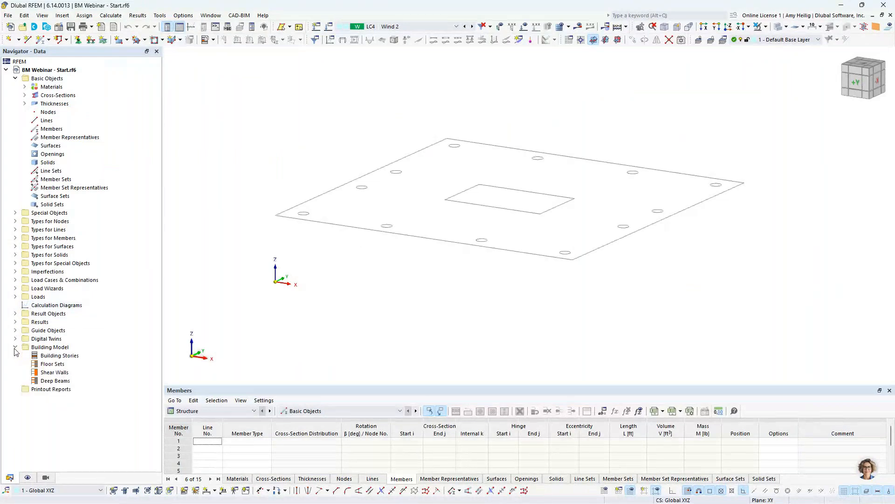
right_click(70, 358)
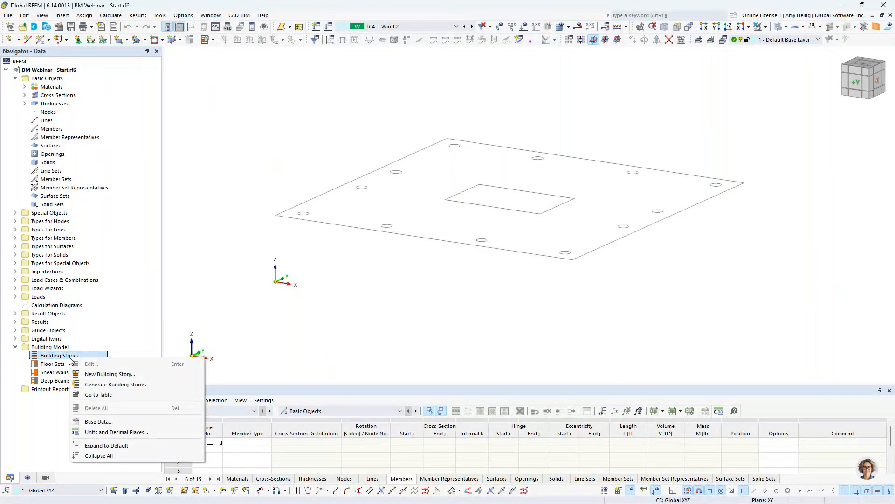
left_click(107, 374)
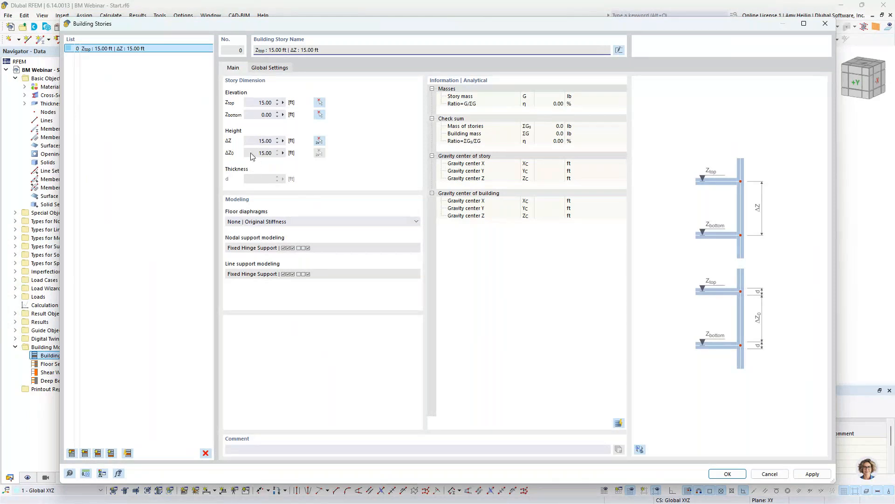
left_click(263, 141)
left_click_drag(264, 142, 305, 155)
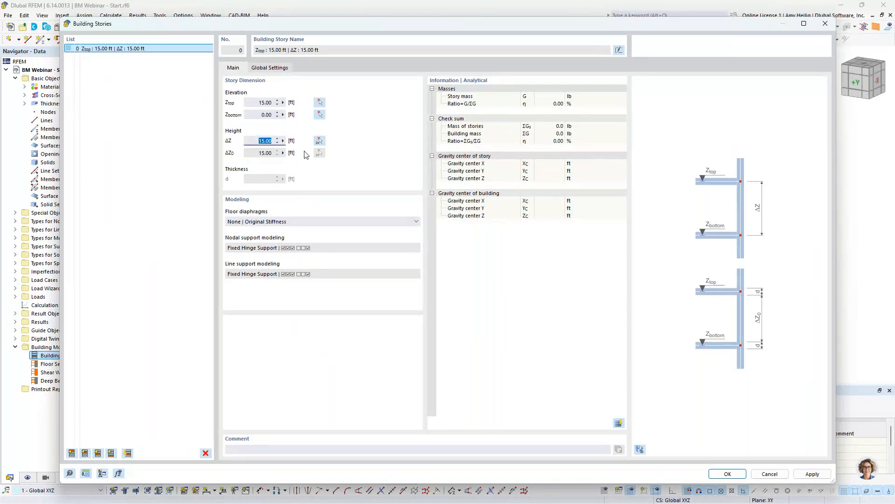
type("10")
Add three more 10 ft building stories above the first one, up to a top elevation of 40 ft
left_click(142, 439)
left_click(72, 452)
left_click(72, 452)
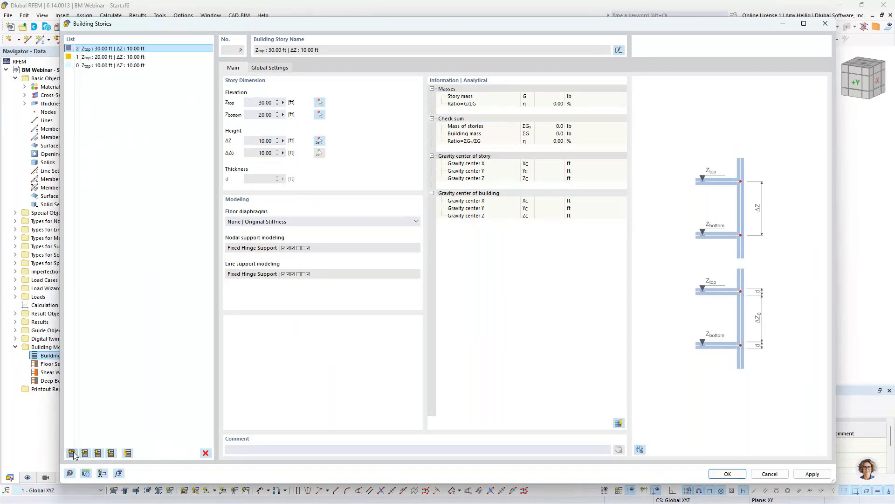
left_click(72, 452)
left_click(729, 474)
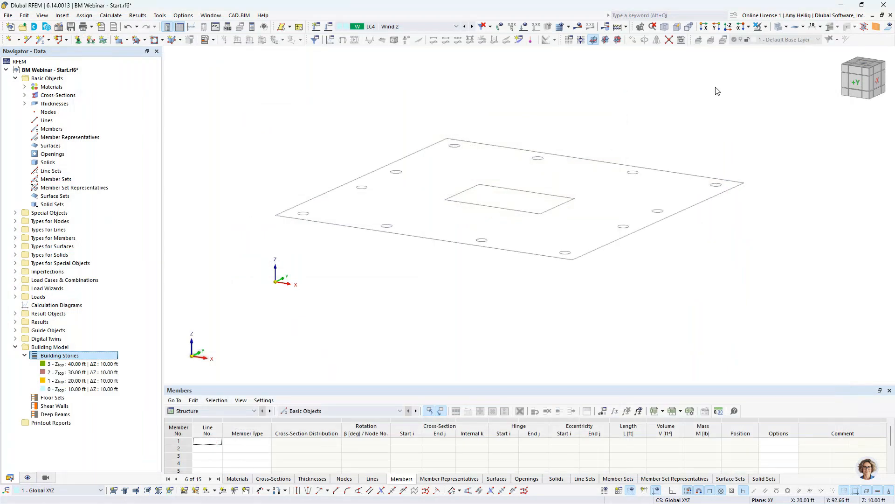
Define a new Building Model column of member type Beam with the 2 - CIRCLE_M1 20 concrete cross-section, working in plan view
left_click(728, 29)
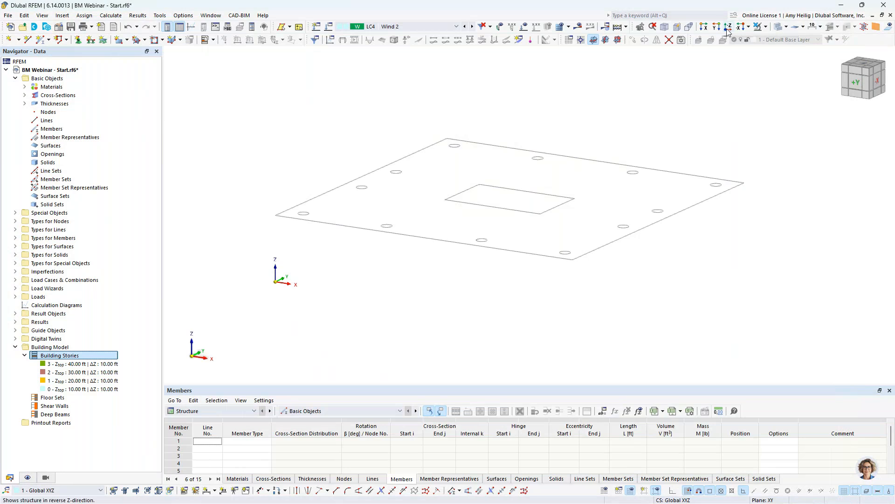
middle_click_drag(601, 228, 534, 236)
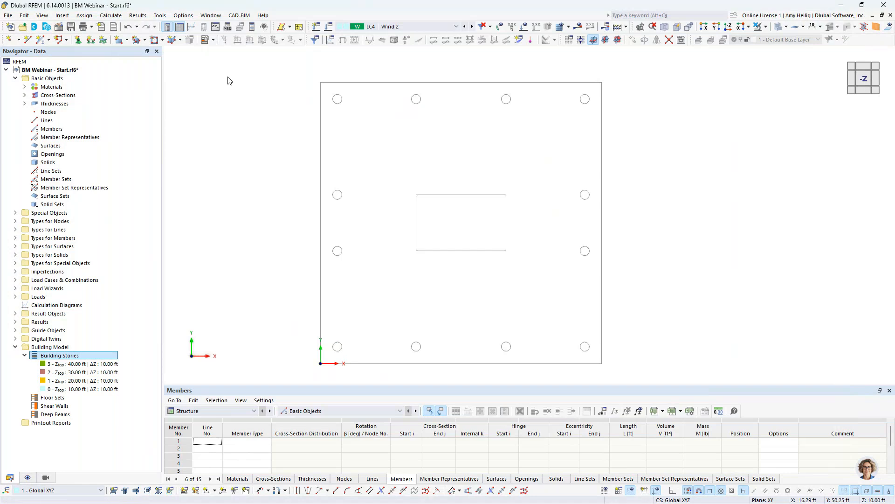
left_click(214, 40)
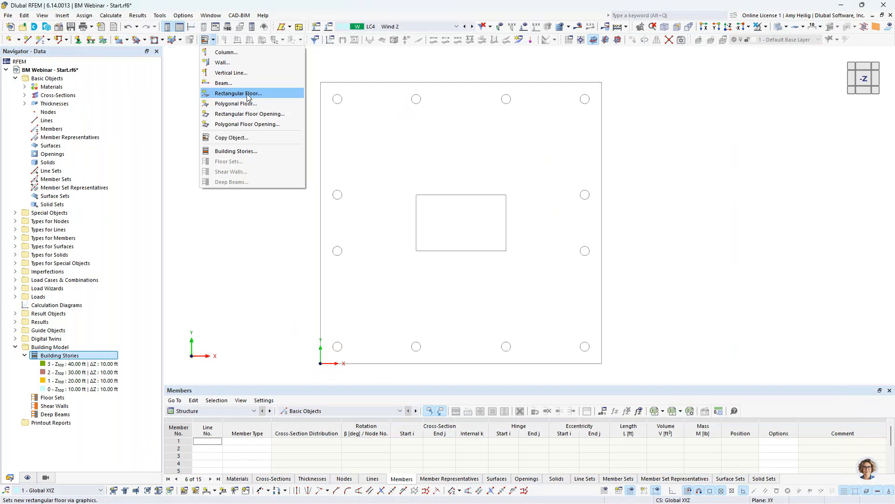
left_click(244, 55)
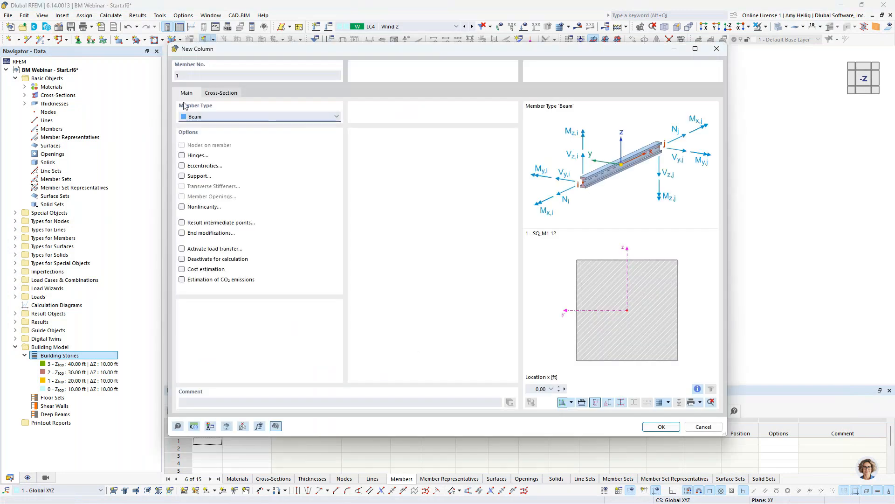
left_click(212, 118)
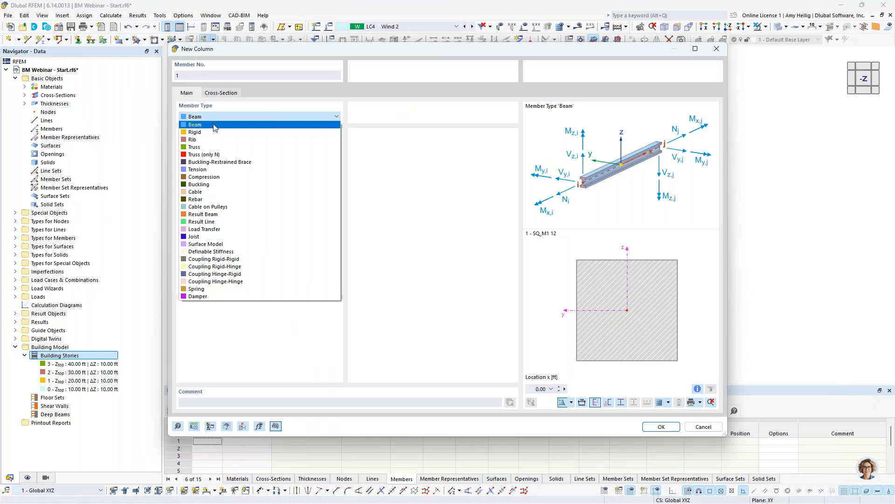
left_click(269, 114)
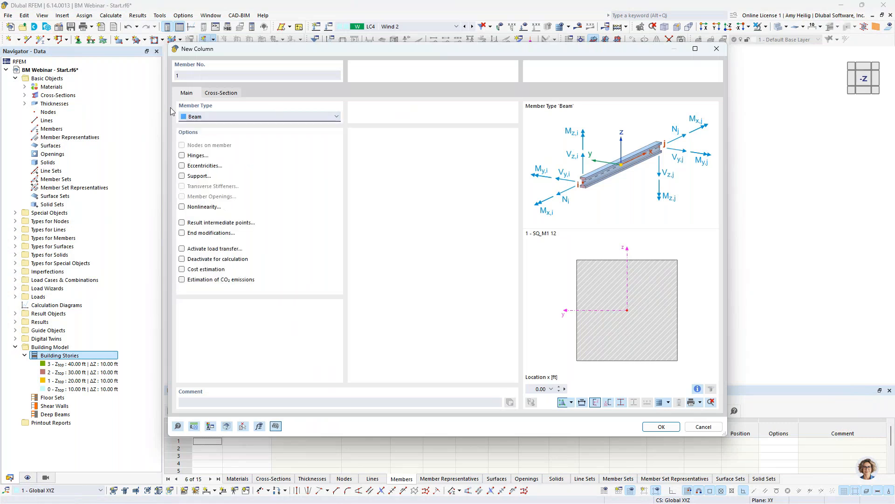
left_click(226, 96)
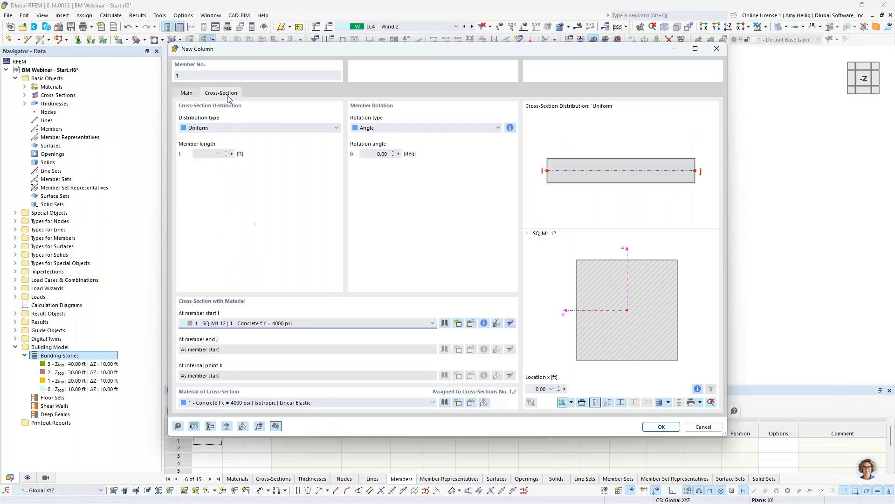
left_click(343, 323)
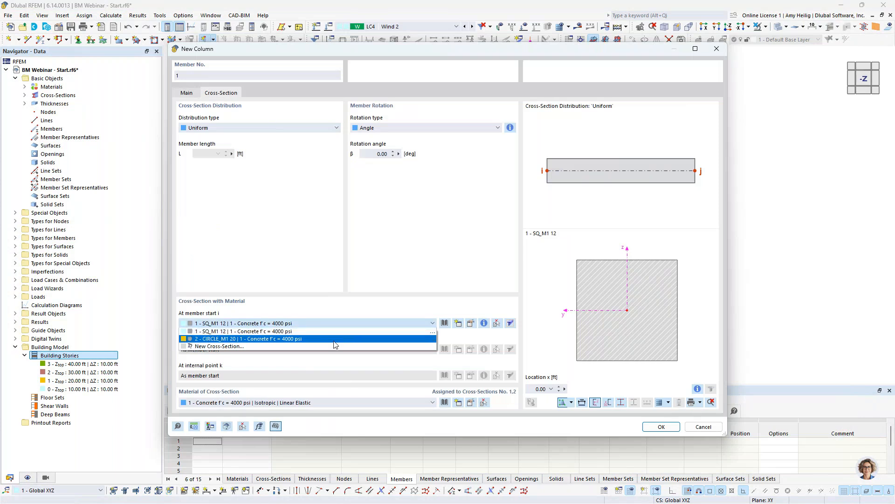
left_click(334, 341)
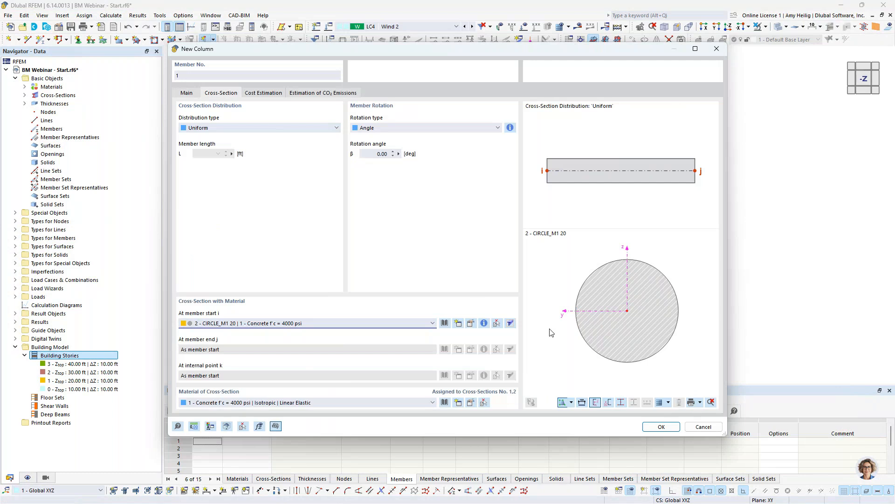
left_click(194, 94)
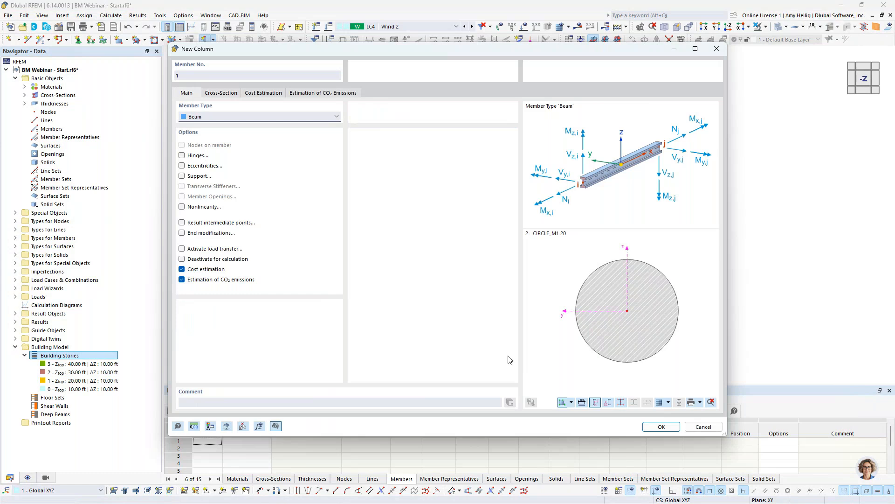
left_click(655, 432)
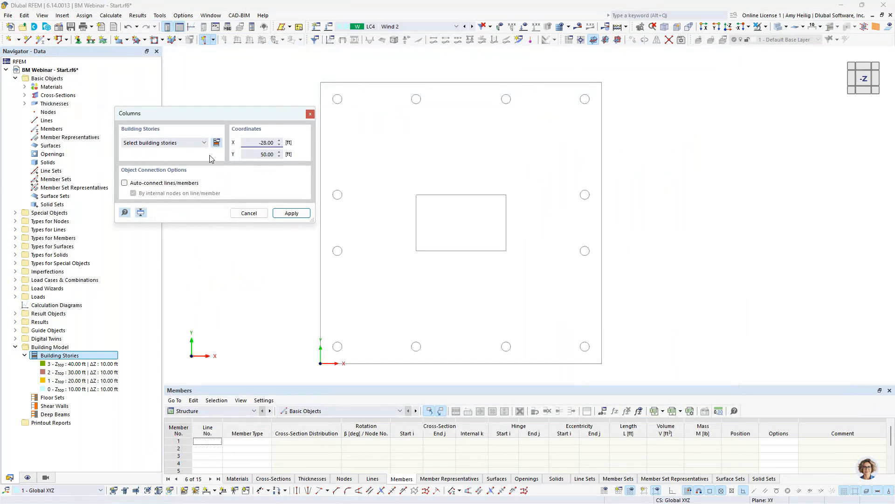
Assign the columns to all building stories and place them at the four circles along the floor outline's Y = 47 ft row
left_click(204, 143)
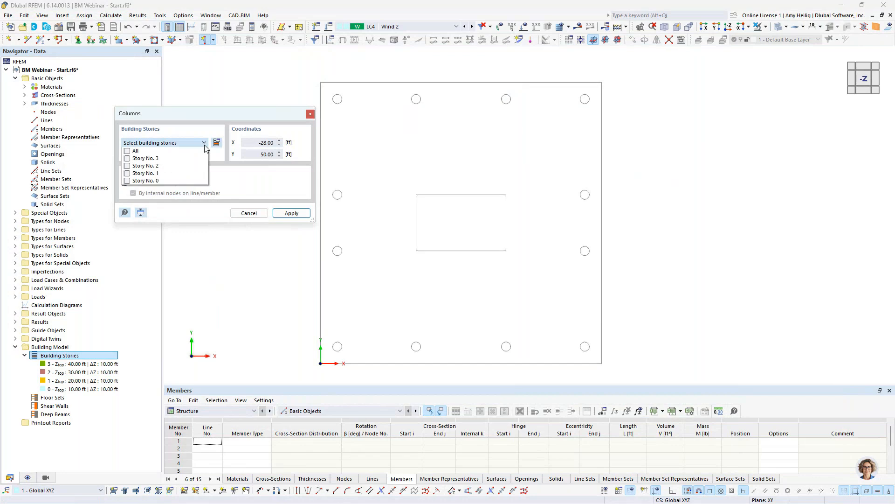
left_click(127, 151)
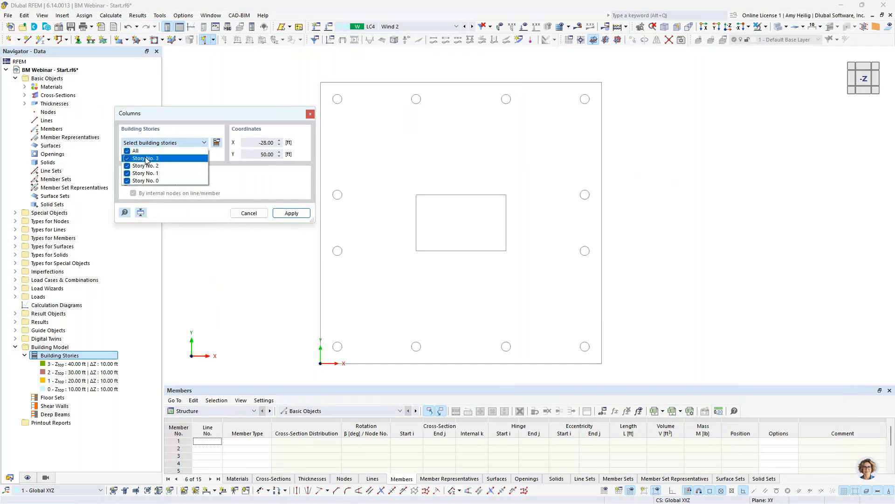
left_click(264, 192)
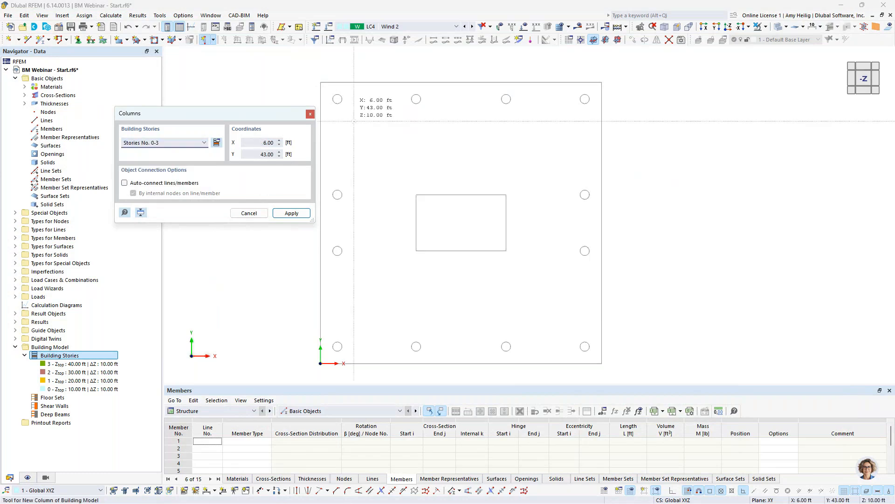
scroll(340, 99, "up", 5)
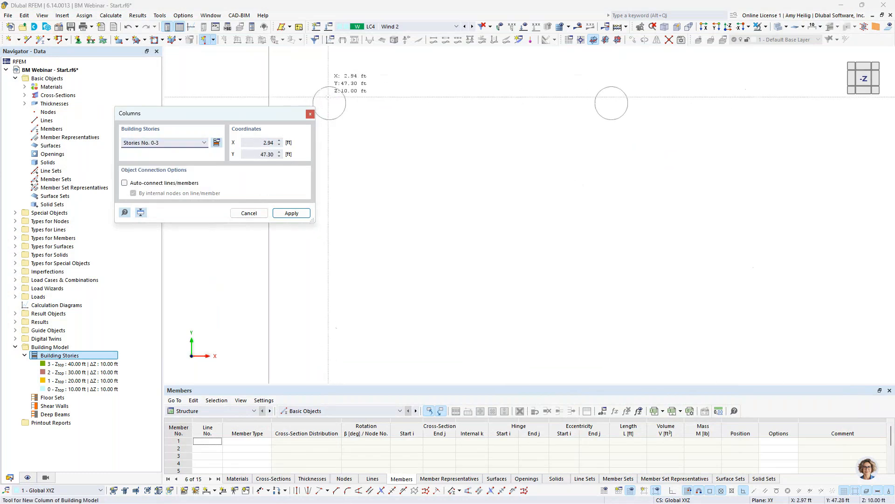
left_click(334, 93)
scroll(334, 93, "up", 2)
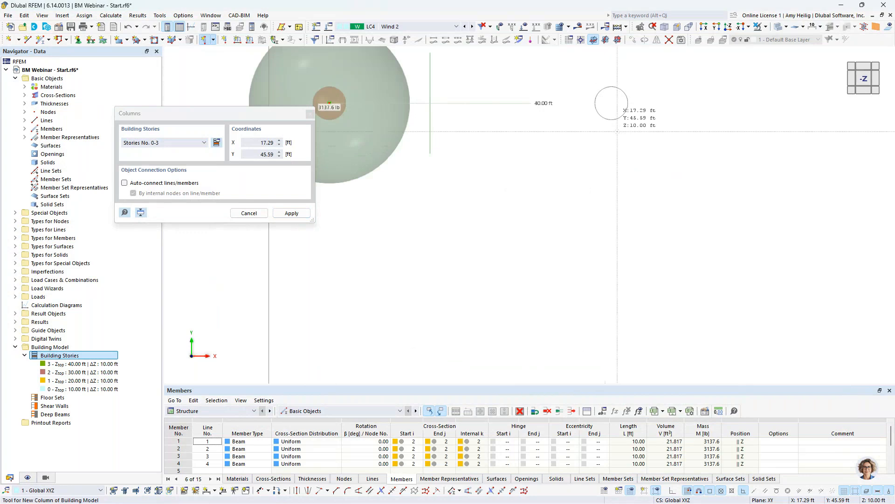
left_click(611, 103)
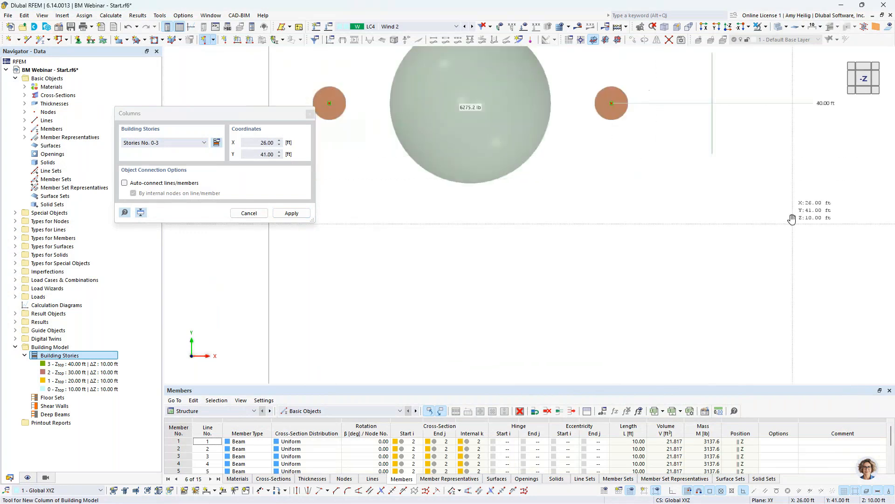
left_click(615, 135)
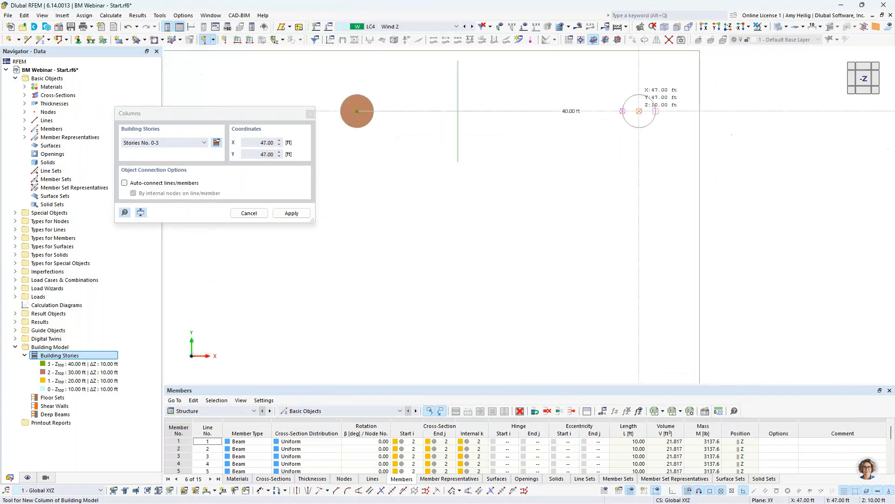
left_click(639, 111)
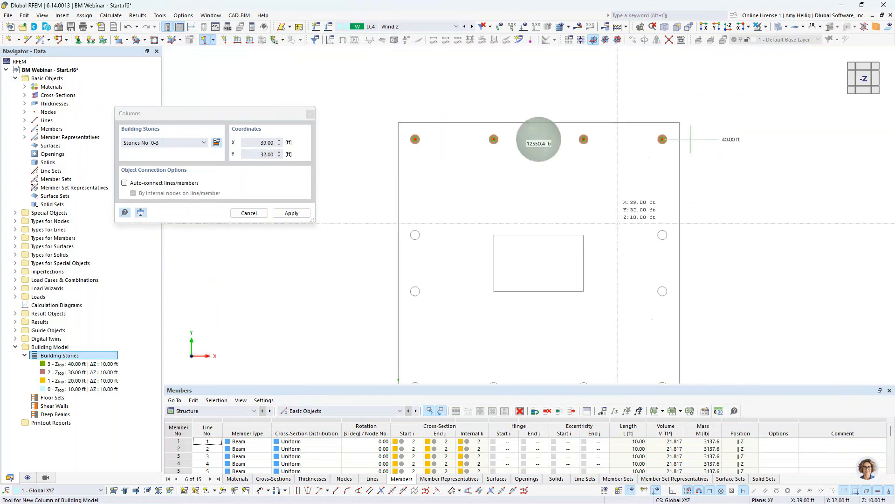
Place all-story columns at the two outer circles of the Y = 30 ft row
scroll(402, 246, "up", 3)
left_click(433, 213)
scroll(483, 246, "down", 3)
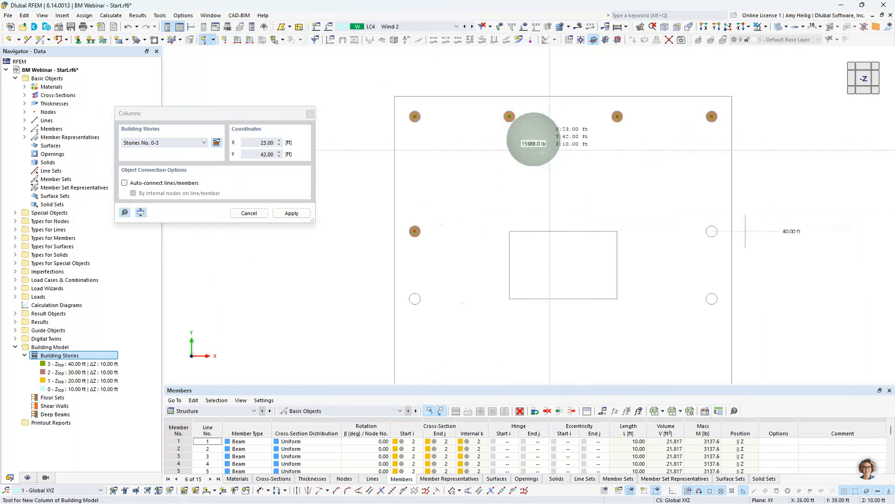
scroll(719, 271, "up", 2)
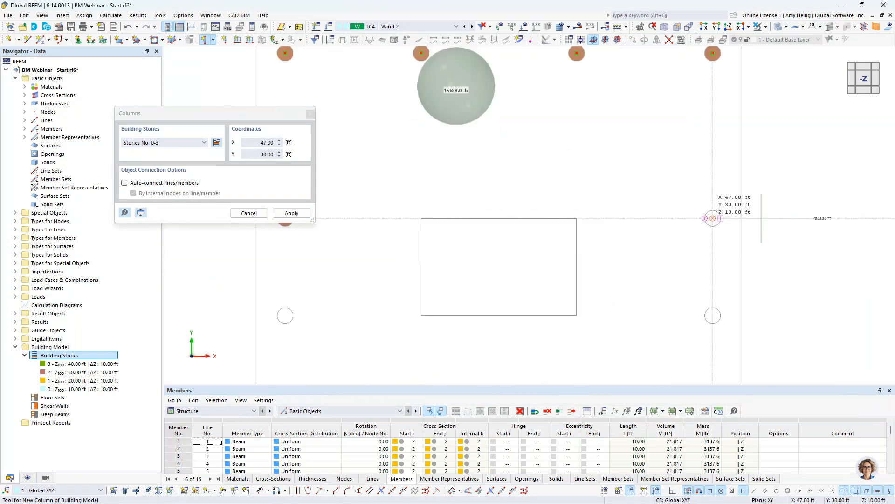
left_click(713, 218)
Place all-story columns at the two outer circles aligned with the central rectangle's lower edge
middle_click_drag(608, 284, 688, 205)
scroll(394, 243, "up", 2)
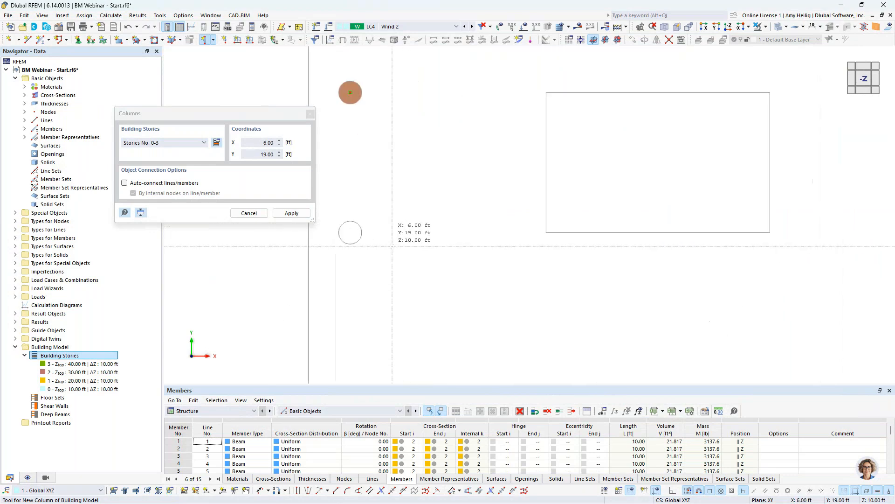
left_click(350, 233)
scroll(485, 276, "down", 1)
scroll(485, 275, "down", 1)
middle_click_drag(651, 290, 526, 296)
scroll(679, 279, "up", 3)
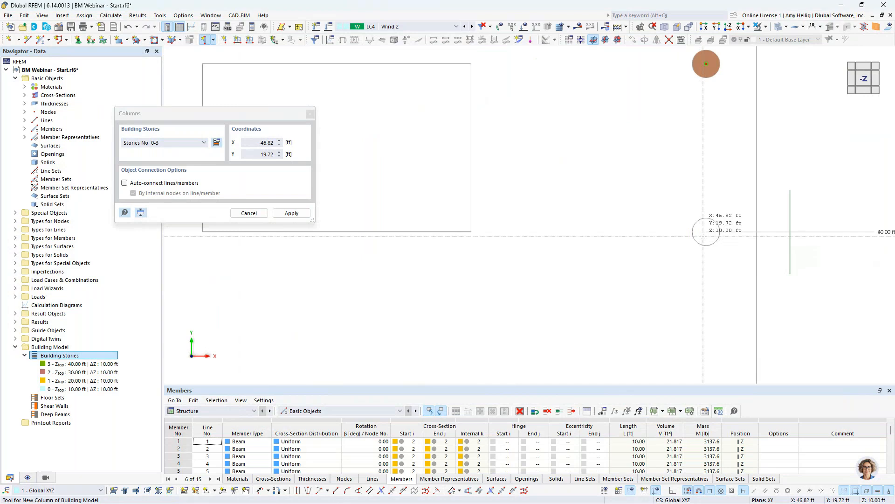
left_click(706, 232)
Place all-story columns at the four circles of the Y = 3 ft row and finish placing columns
scroll(530, 232, "down", 3)
middle_click_drag(527, 260, 691, 132)
scroll(391, 290, "up", 2)
scroll(383, 289, "up", 1)
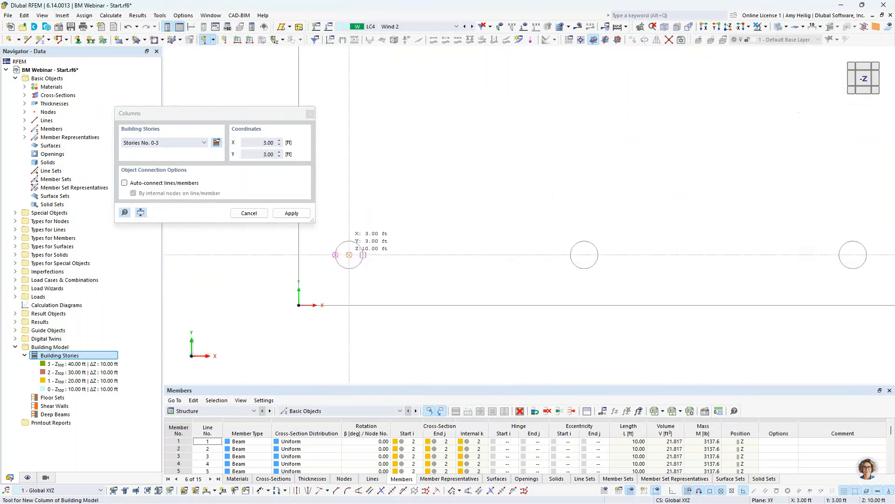
left_click(349, 254)
left_click(585, 254)
middle_click_drag(586, 256, 418, 261)
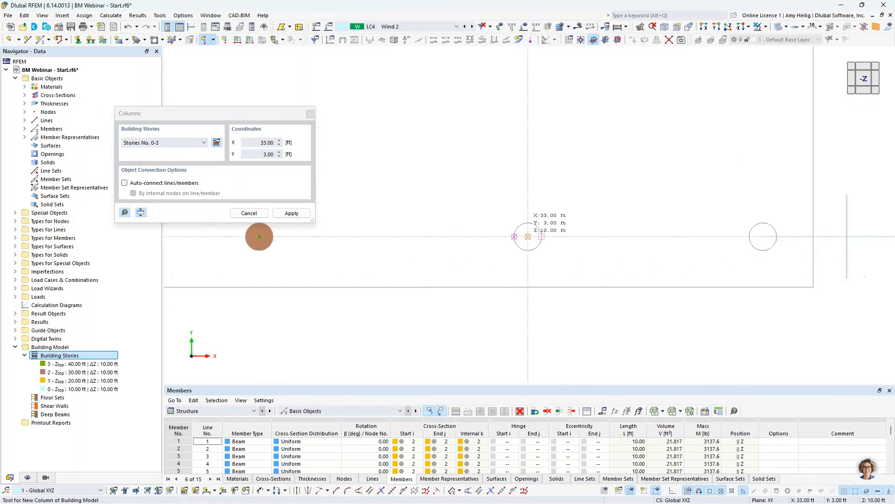
left_click(528, 236)
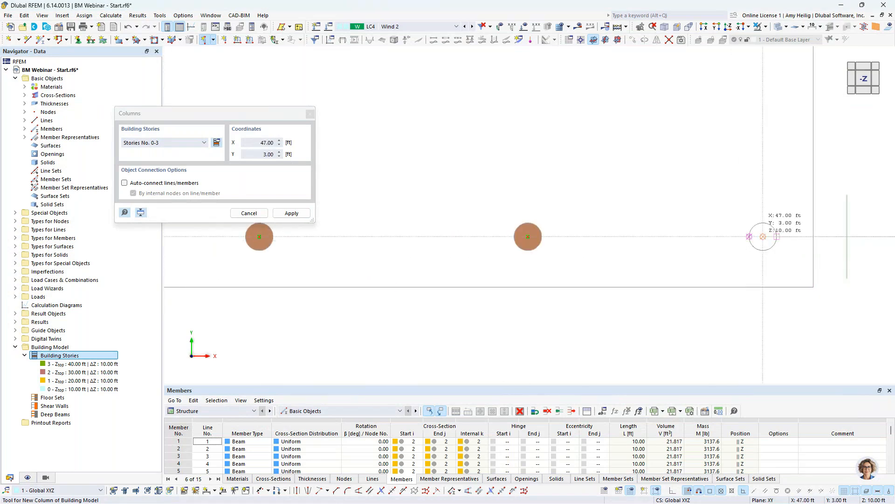
left_click(763, 237)
scroll(507, 251, "down", 3)
scroll(508, 251, "down", 2)
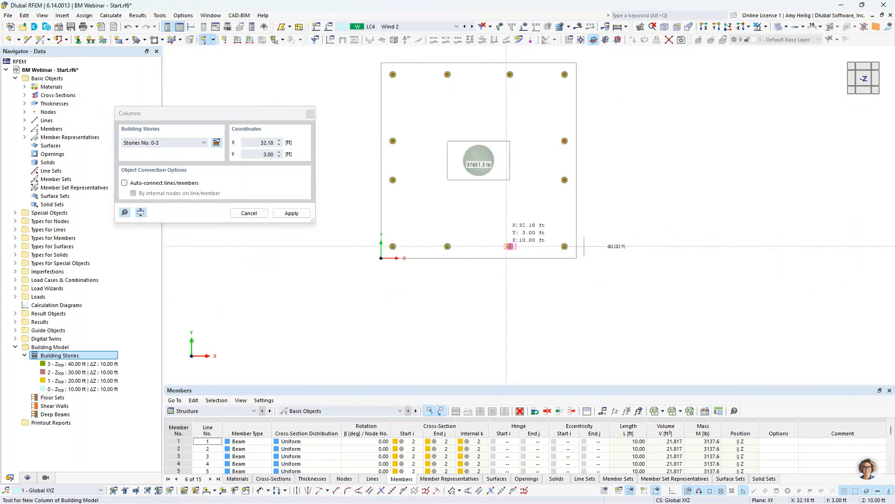
key("Escape")
View the columns in 3D and turn off the display of member representatives and the building stories' center of gravity
middle_click_drag(497, 226, 554, 213, "ctrl")
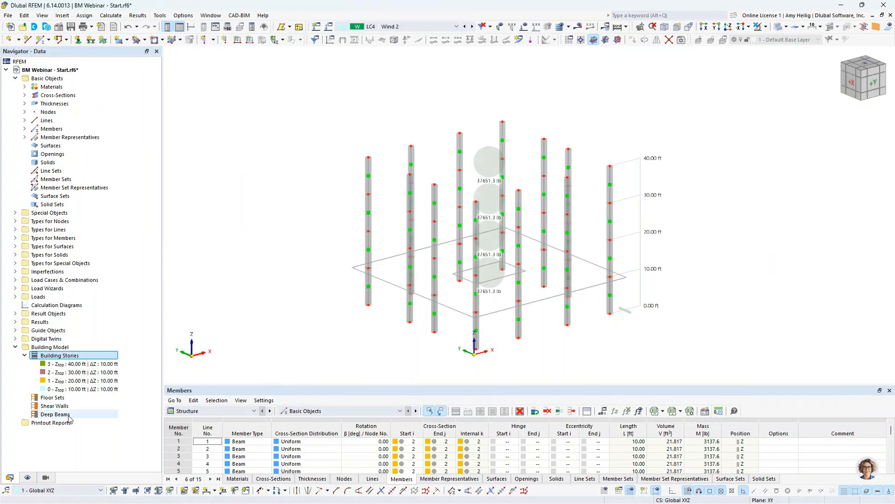
left_click(27, 478)
left_click(33, 103)
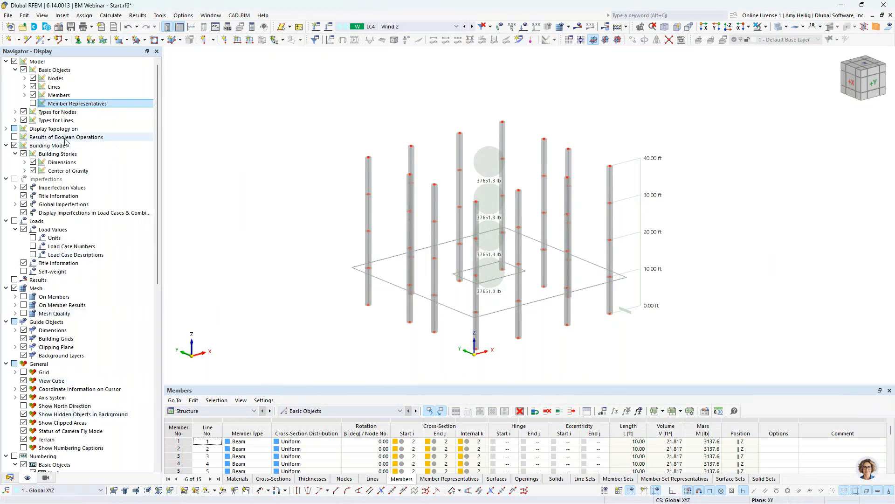
left_click(33, 171)
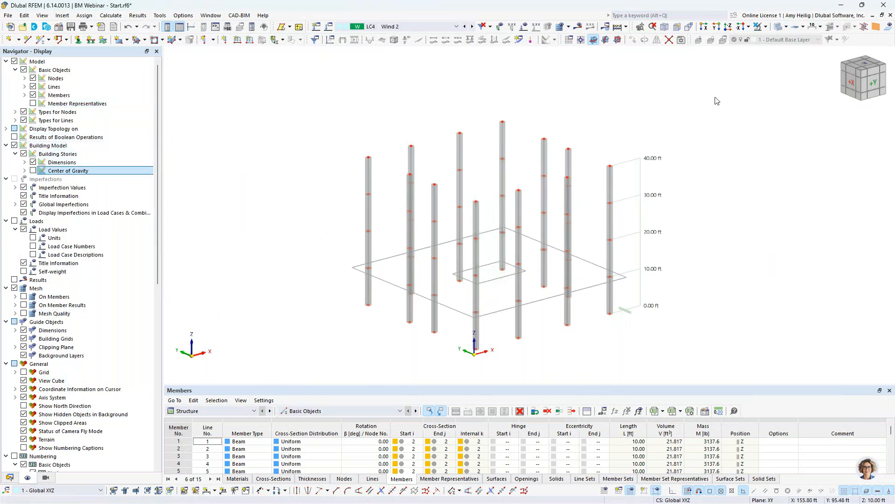
Switch to the plan view and define a new building-model beam with the square SQ_M1 12 cross-section in 4000 psi concrete
left_click(737, 29)
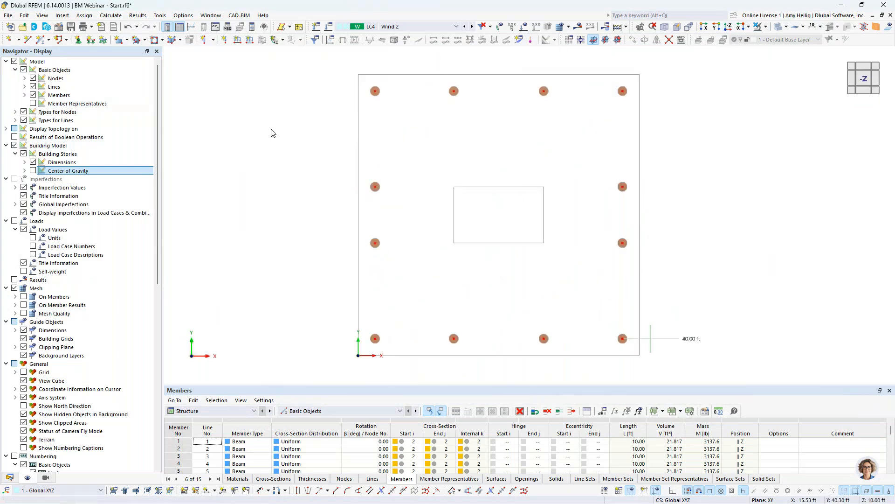
left_click(214, 40)
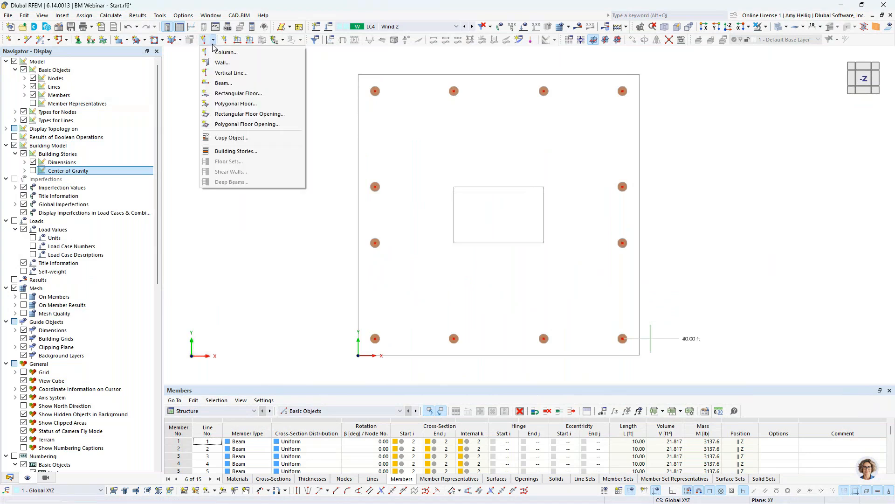
left_click(238, 84)
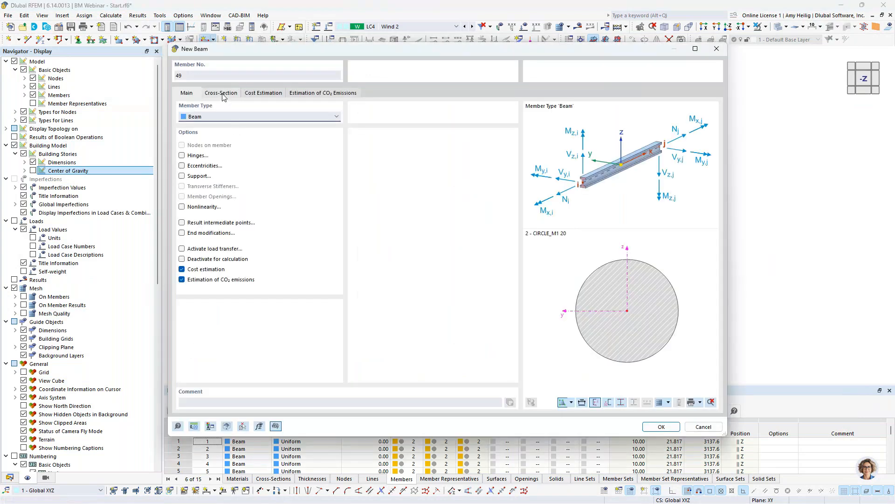
left_click(222, 93)
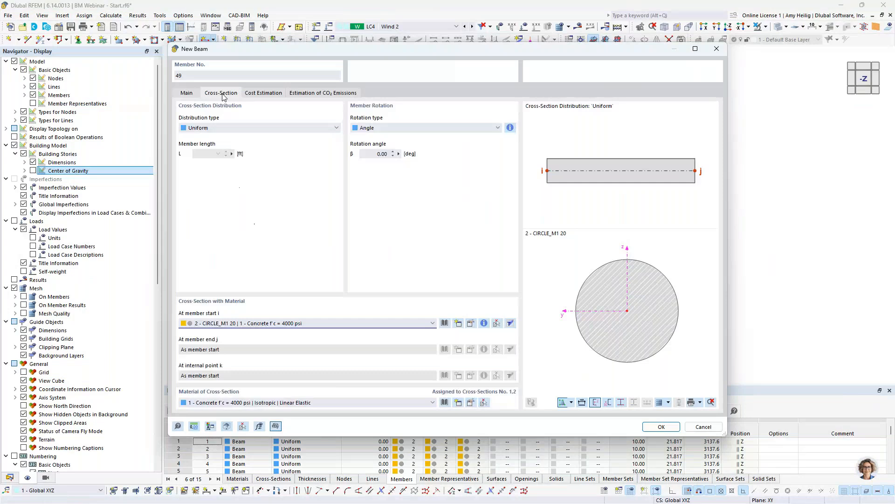
left_click(310, 323)
left_click(310, 332)
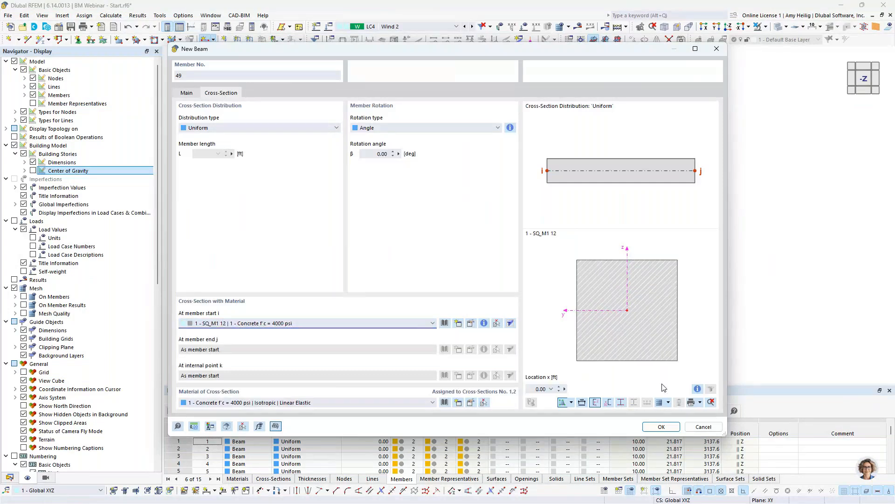
left_click(662, 427)
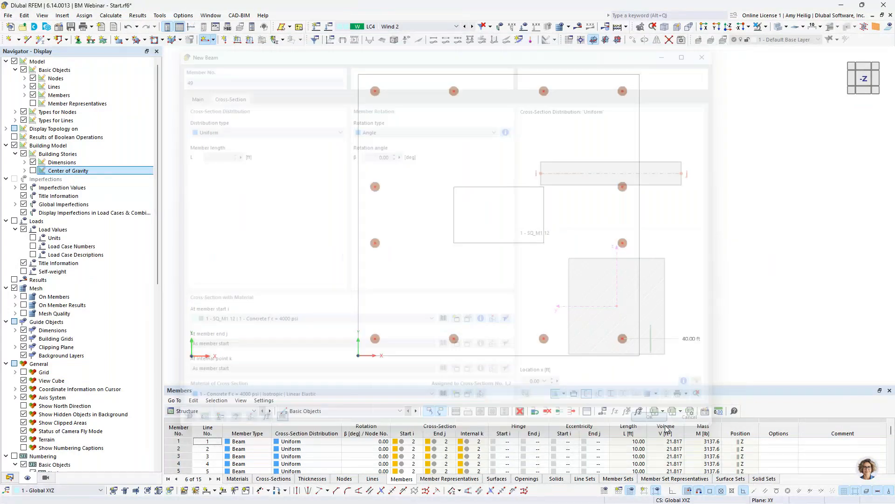
Place all-story beams from the two inner Y = 47 ft columns to the central rectangle's upper corners at X = 17 and 33 ft
left_click(424, 79)
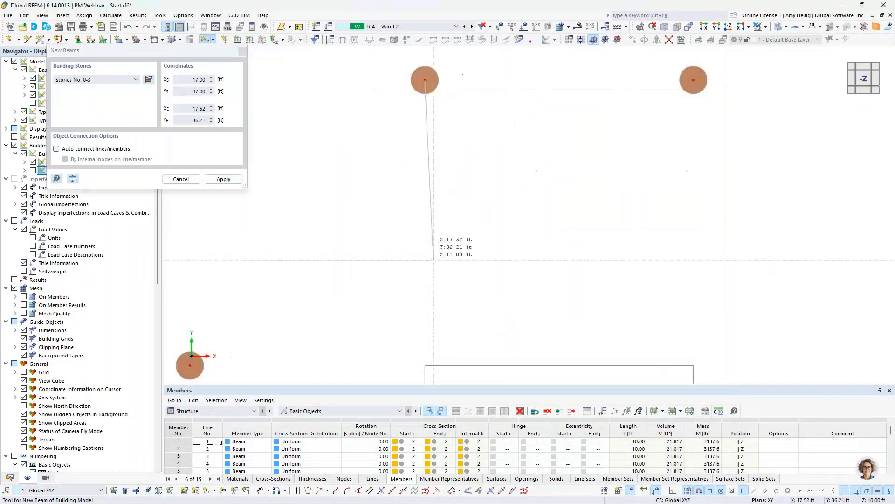
middle_click_drag(433, 251, 424, 180)
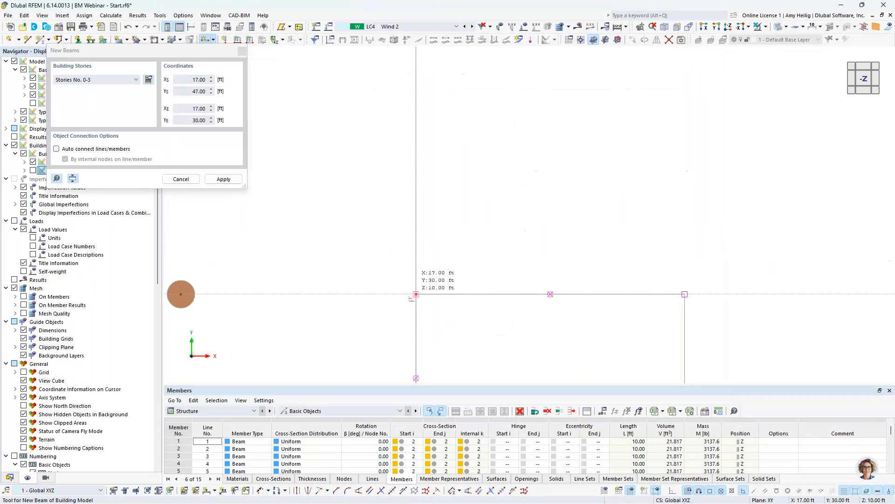
left_click(416, 294)
scroll(527, 228, "down", 3)
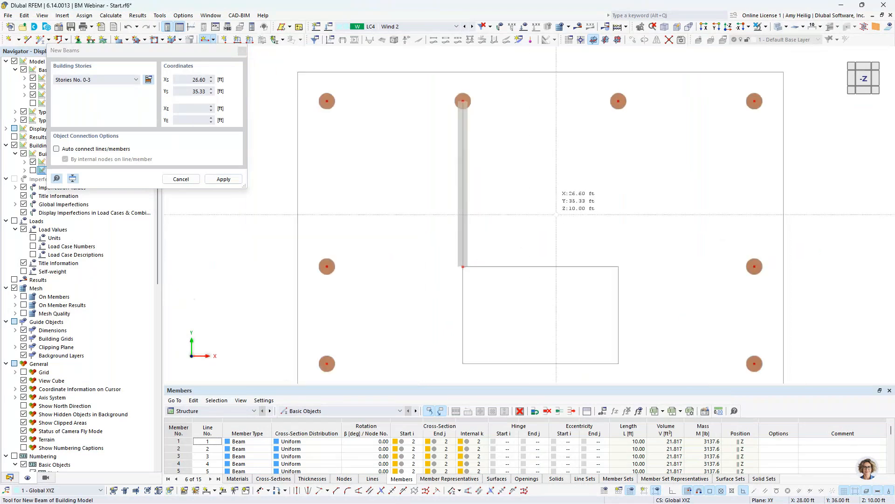
middle_click_drag(556, 214, 486, 256)
left_click(548, 142)
left_click(548, 307)
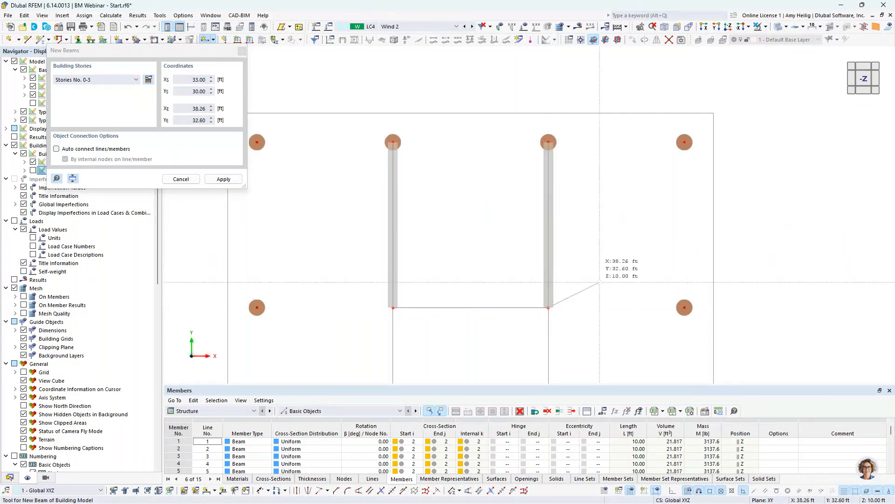
right_click(599, 282)
Place all-story beams from the two inner Y = 3 ft columns to the central rectangle's lower corners at X = 17 and 33 ft
middle_click_drag(599, 282, 619, 66)
scroll(446, 353, "up", 1)
left_click(407, 356)
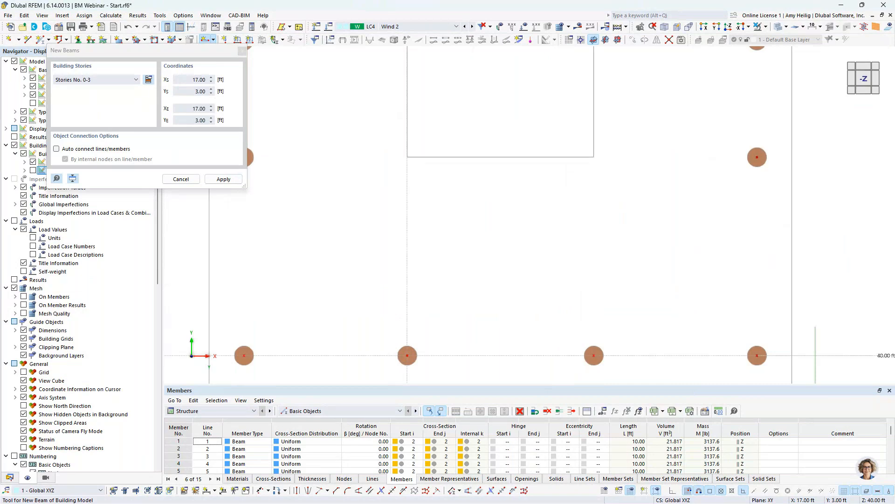
left_click(407, 157)
right_click(556, 243)
left_click(593, 355)
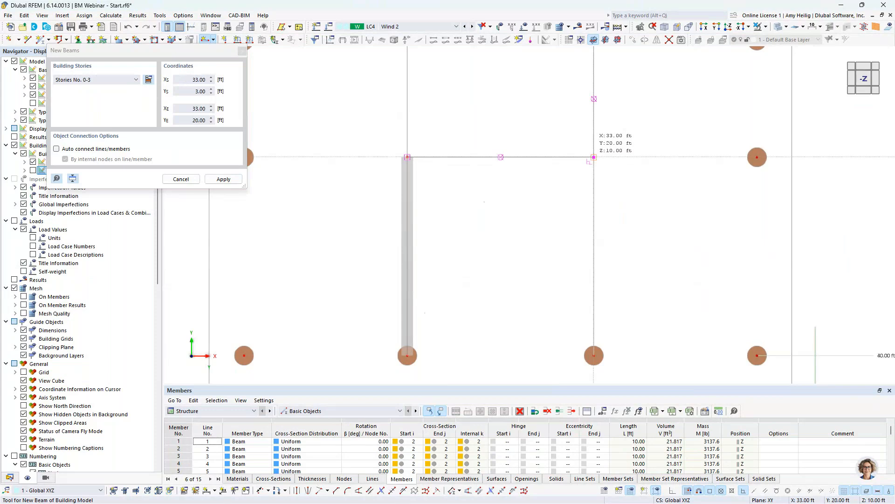
left_click(594, 156)
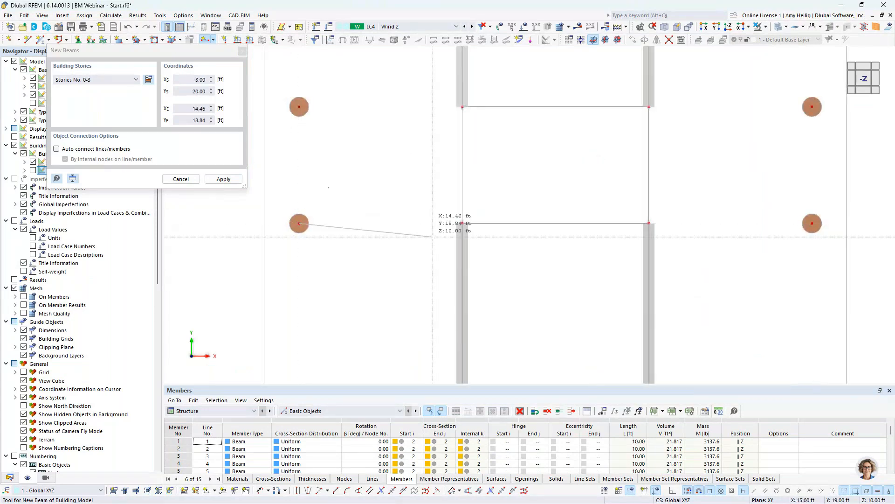
Place all-story beams from the X = 3 ft columns at Y = 20 and 30 ft to the central rectangle's corners at X = 17 ft
left_click(462, 223)
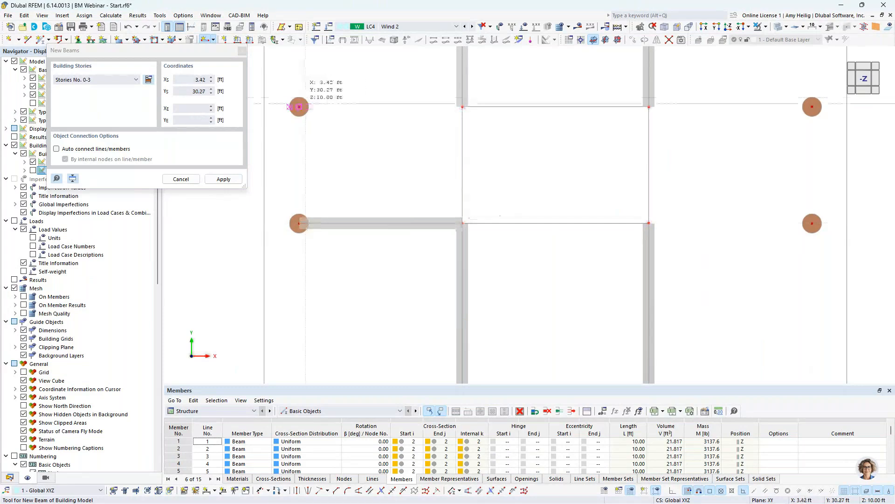
left_click(299, 107)
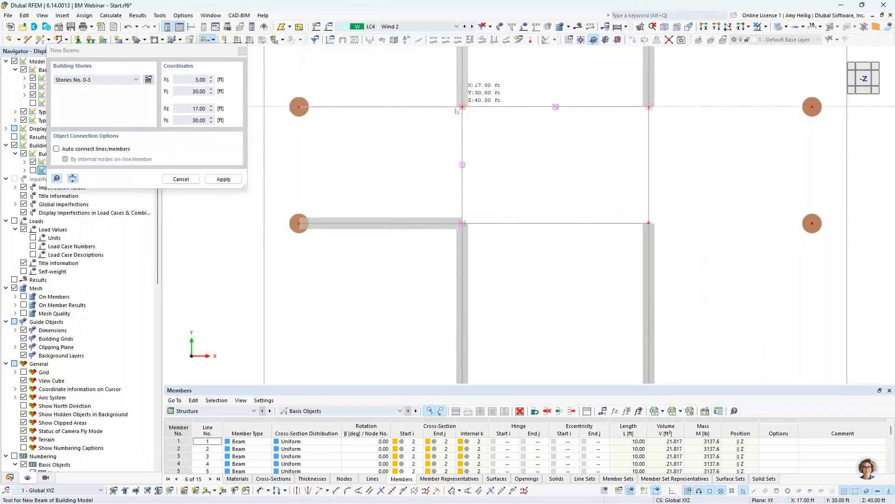
left_click(463, 106)
right_click(614, 176)
Place all-story beams from the X = 47 ft columns at Y = 30 and 20 ft to the rectangle's X = 33 ft corners and finish placing beams
middle_click_drag(711, 175, 608, 213)
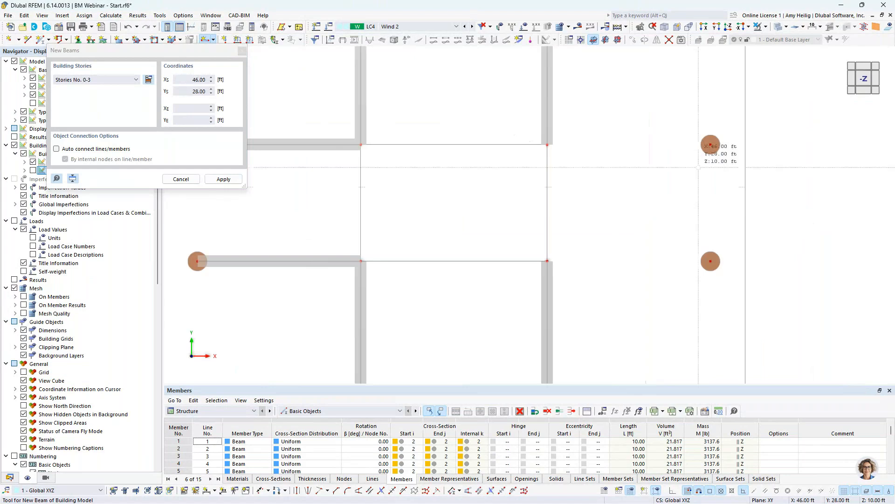
scroll(698, 166, "up", 2)
left_click(714, 133)
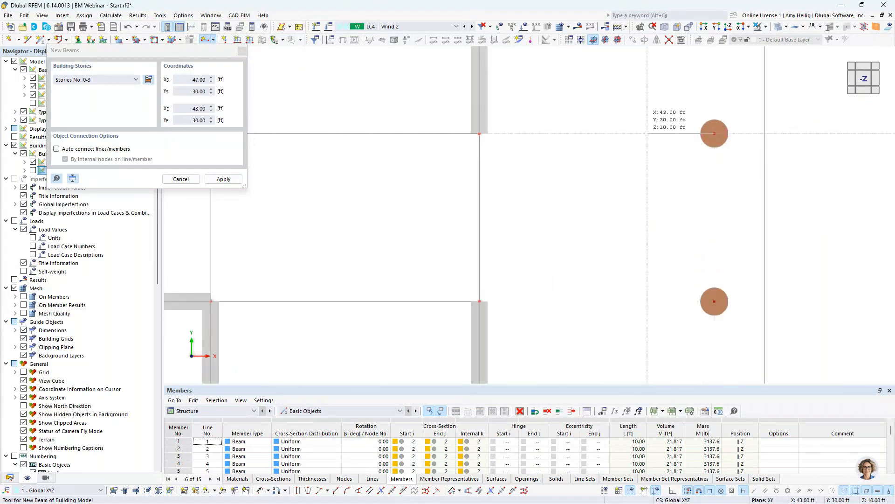
left_click(479, 134)
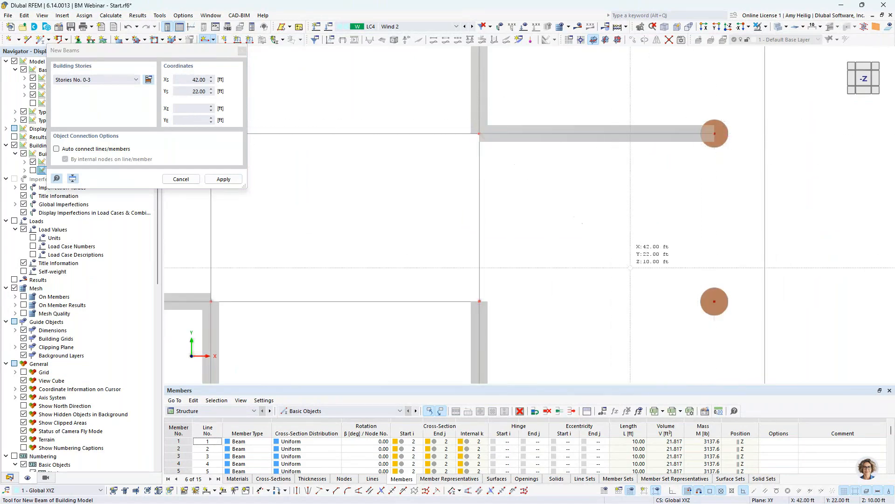
left_click(714, 301)
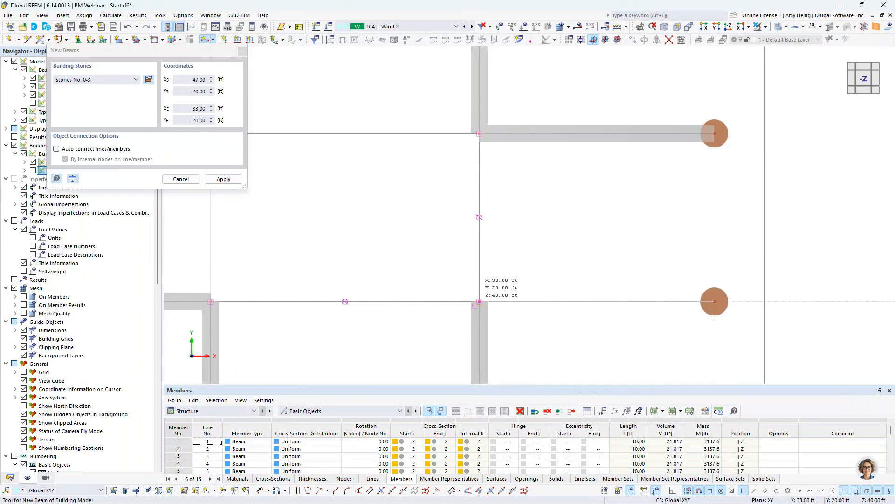
left_click(479, 301)
key("Escape")
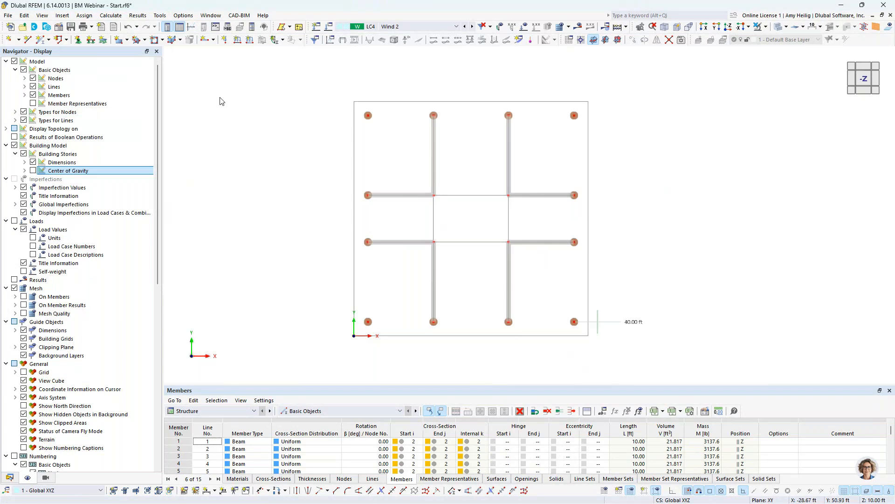
Add an 8 in concrete rectangular floor on all stories, spanning the outer boundary from (0, 50) to (50, 0) ft
left_click(213, 40)
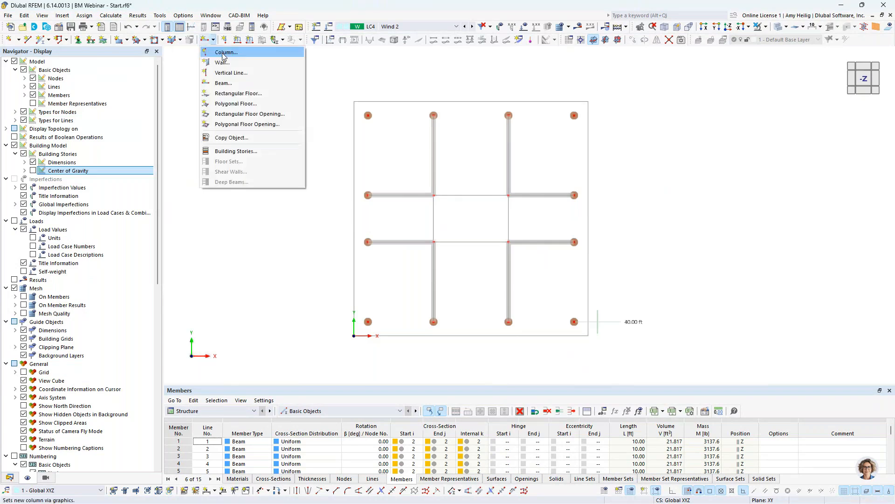
left_click(236, 94)
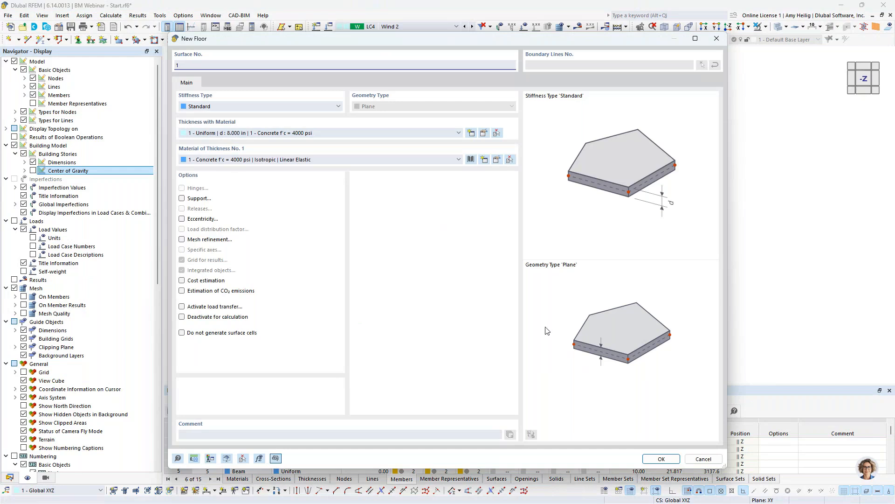
left_click(659, 460)
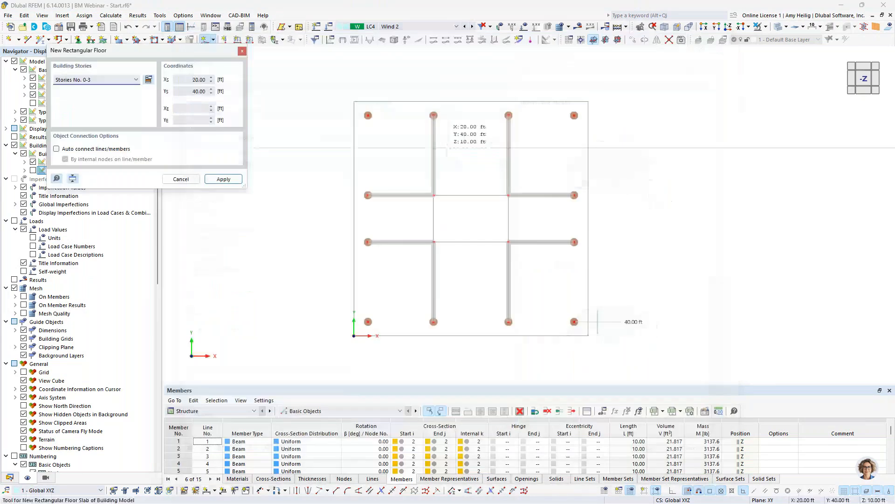
left_click(354, 102)
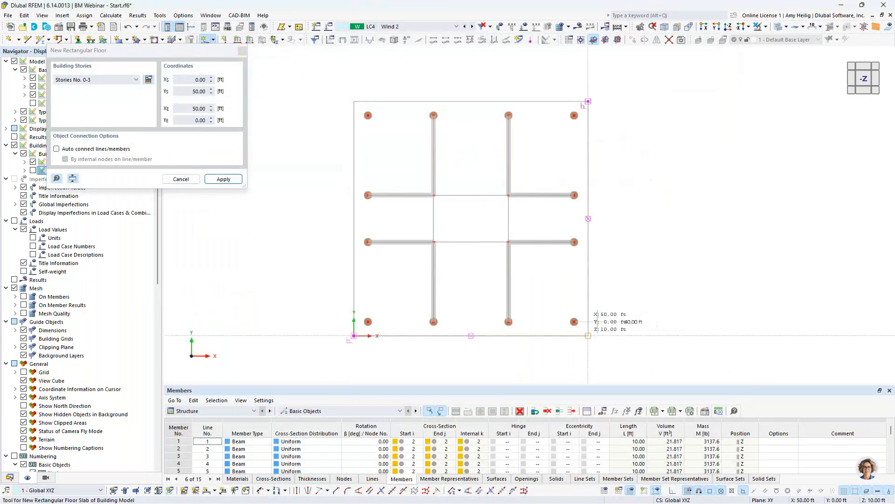
left_click(588, 336)
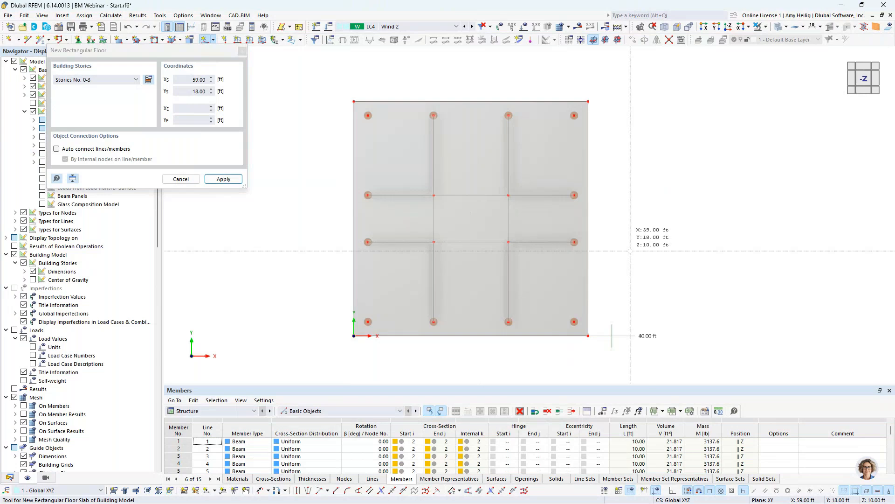
key("Escape")
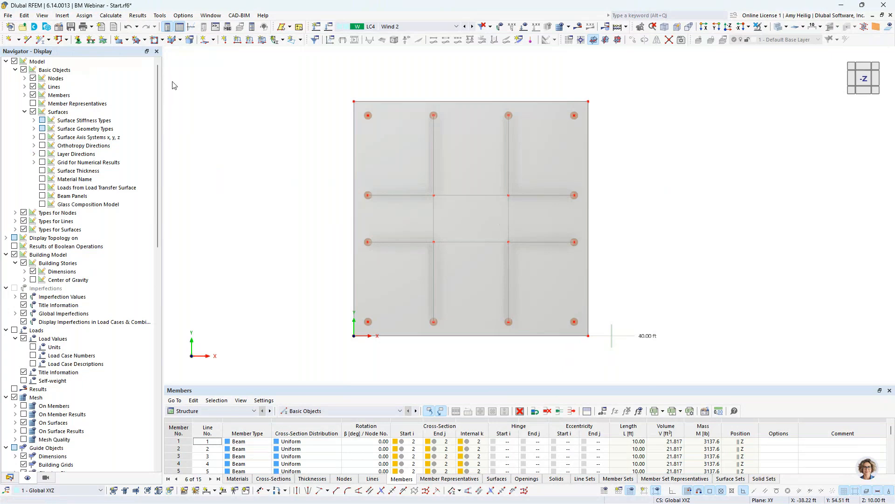
Cut a rectangular floor opening on stories 0-2 only, over the central rectangle from (17, 30) to (33, 20) ft, and inspect the model in 3D
left_click(214, 40)
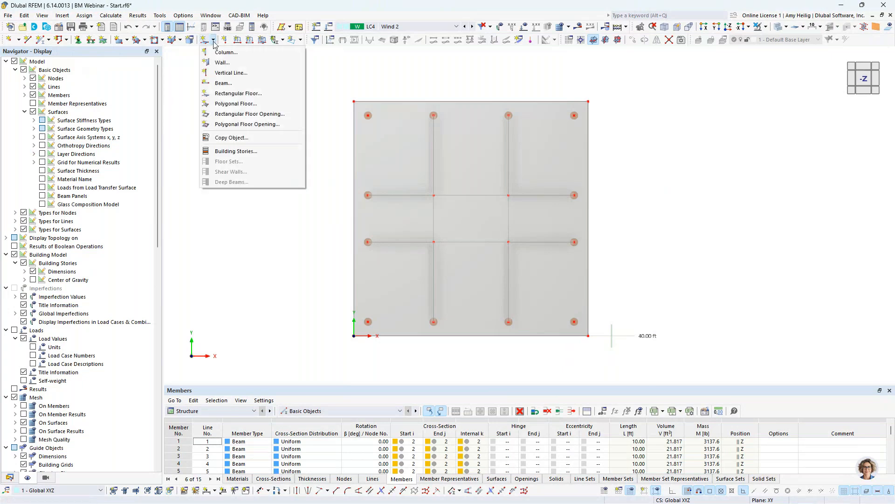
left_click(233, 116)
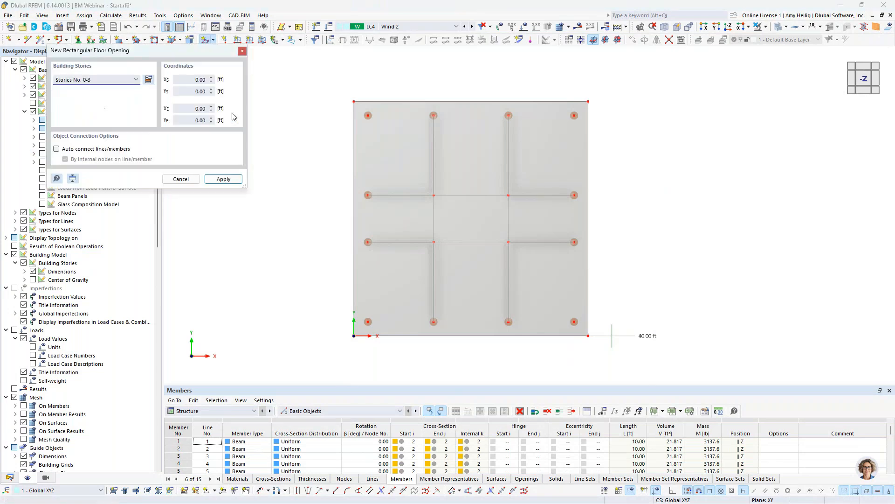
left_click(137, 80)
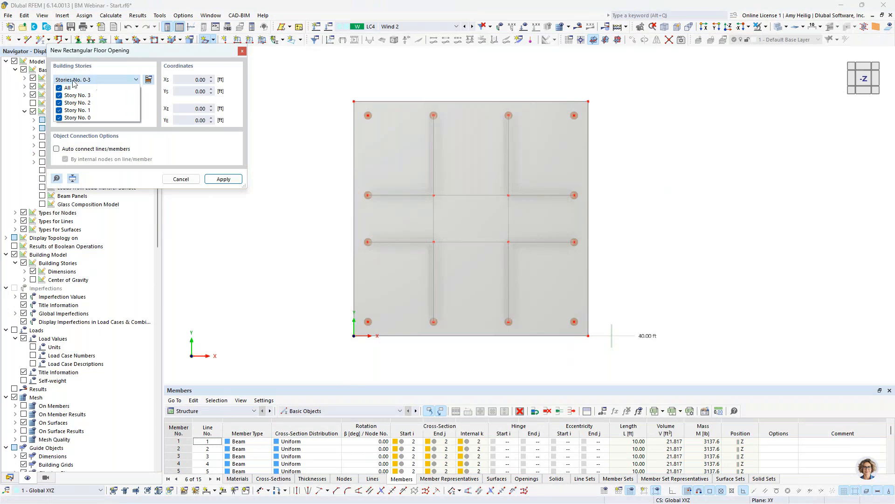
left_click(60, 95)
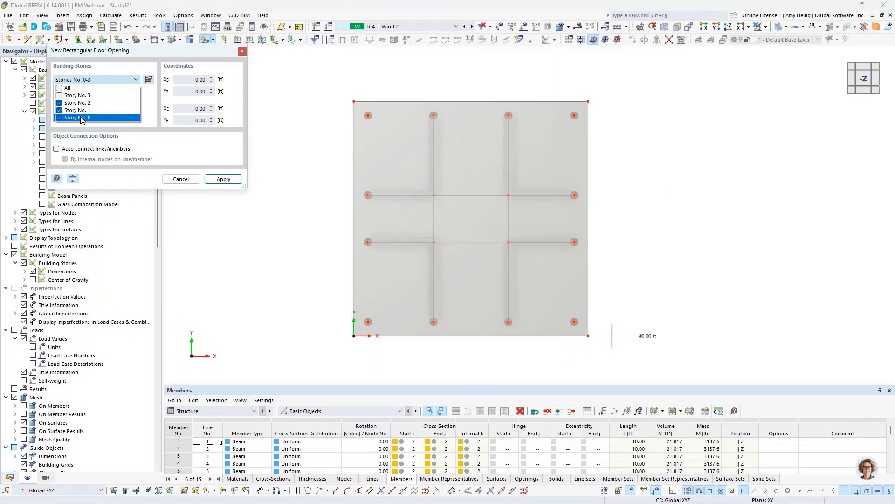
left_click(184, 147)
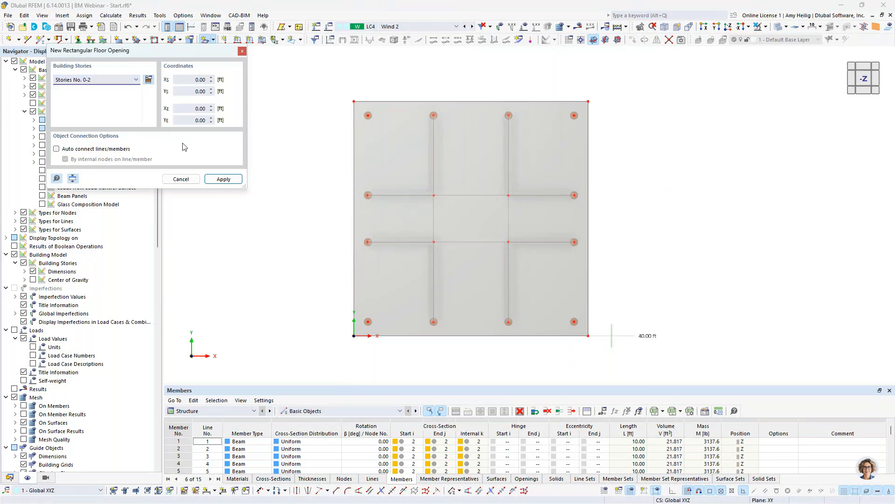
left_click(434, 195)
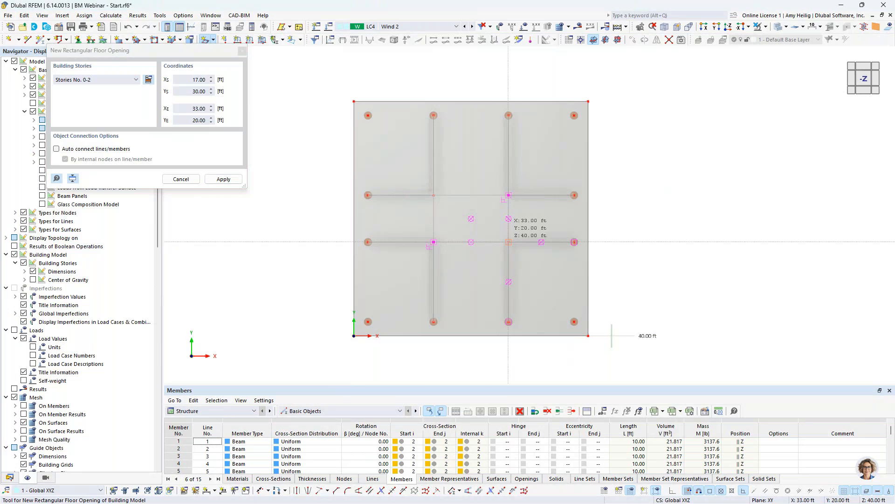
left_click(508, 242)
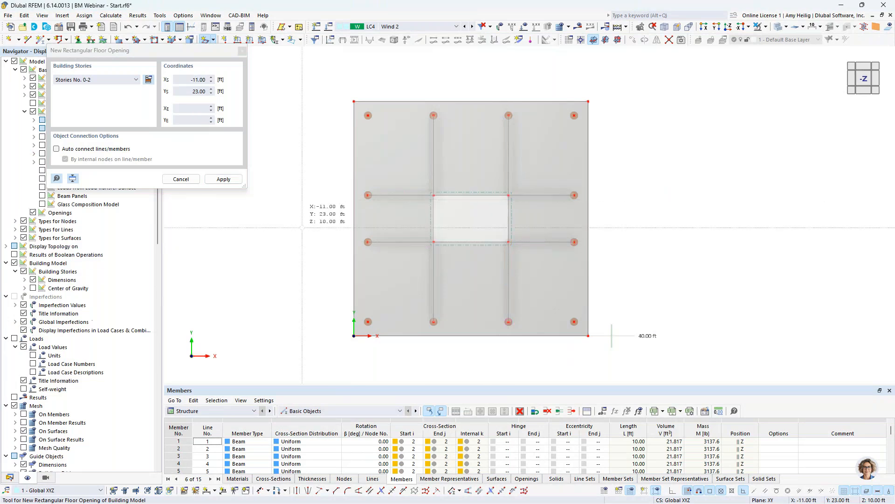
key("Escape")
middle_click_drag(300, 256, 413, 226, "ctrl")
scroll(412, 226, "up", 2)
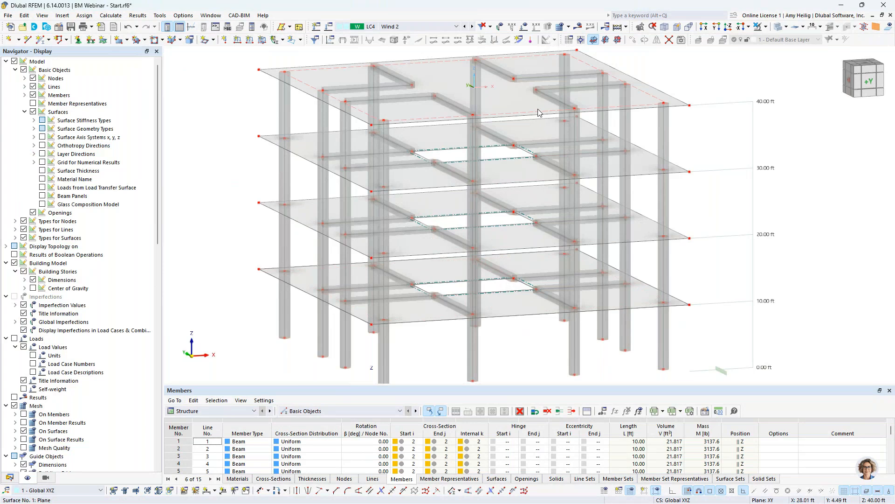
mouse_move(539, 108)
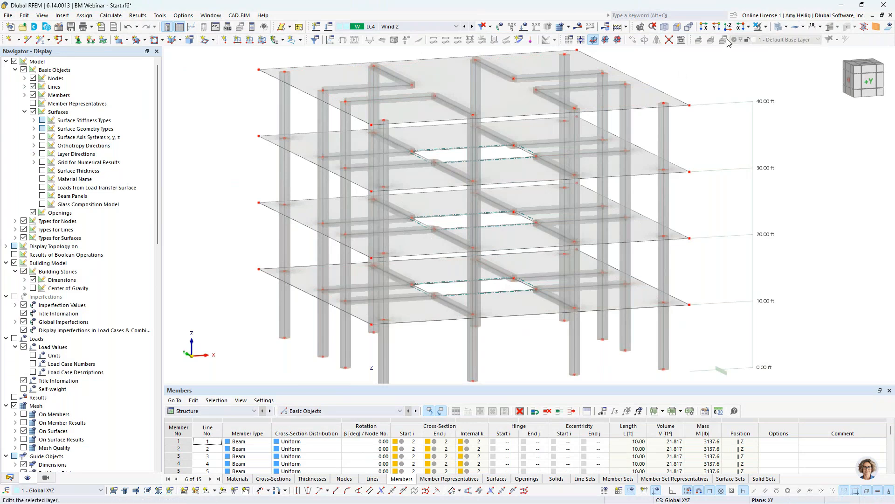
Define a new standard wall with the 12 in uniform thickness in concrete f'c = 4000 psi
left_click(728, 28)
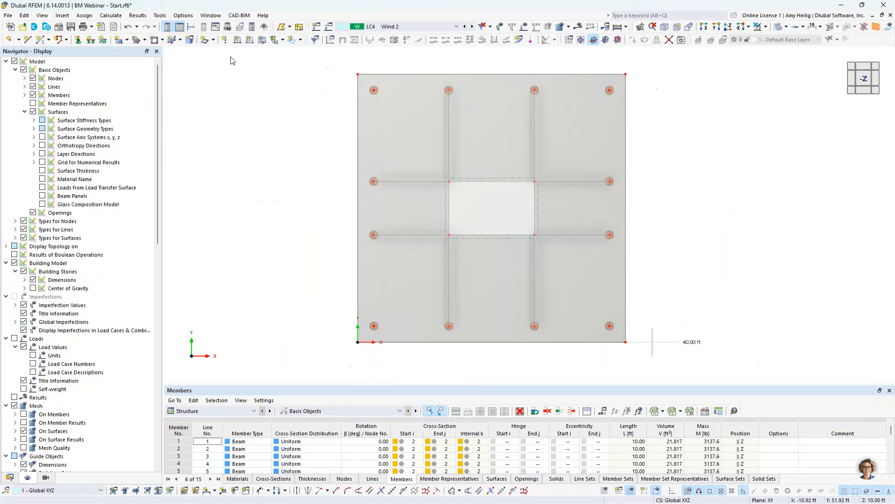
left_click(214, 40)
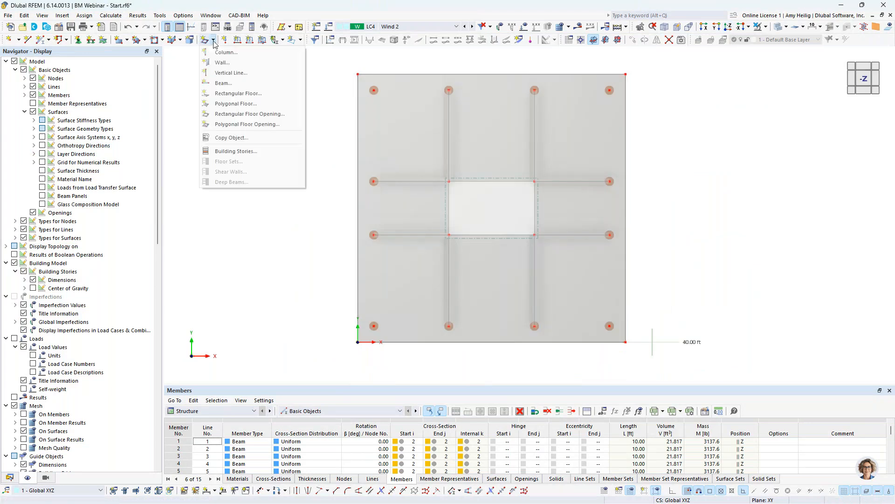
left_click(229, 65)
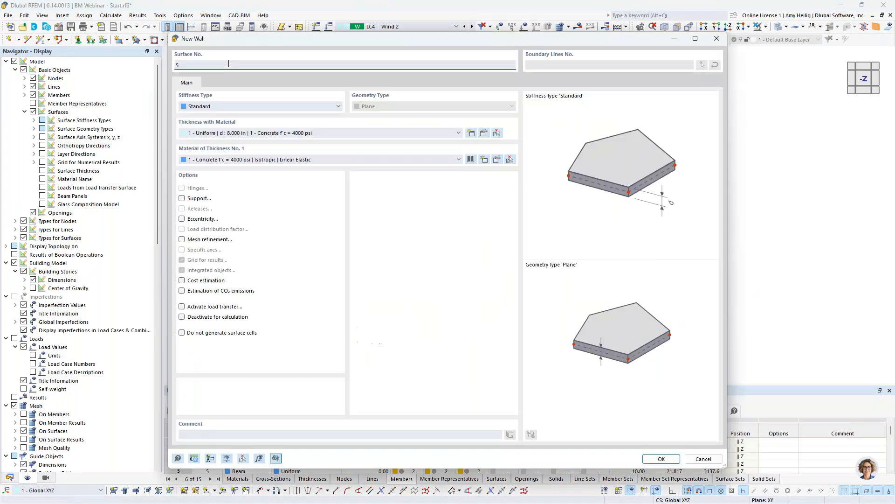
left_click(243, 133)
left_click(242, 149)
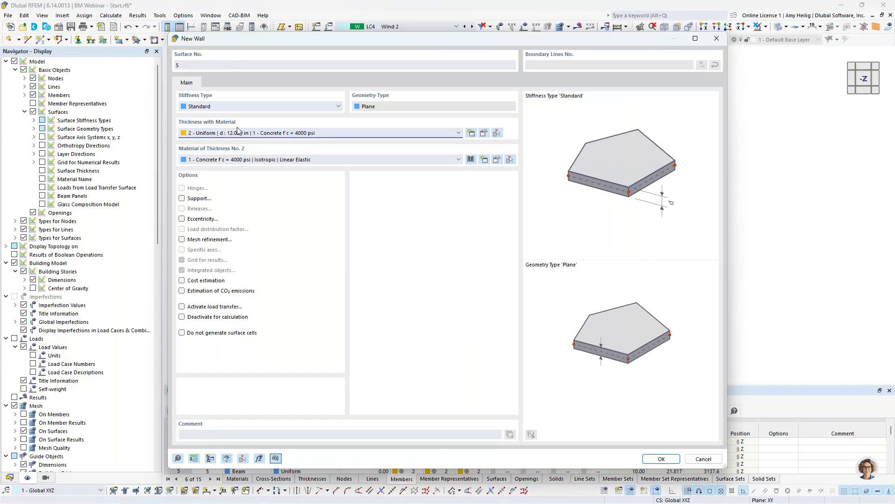
left_click(648, 457)
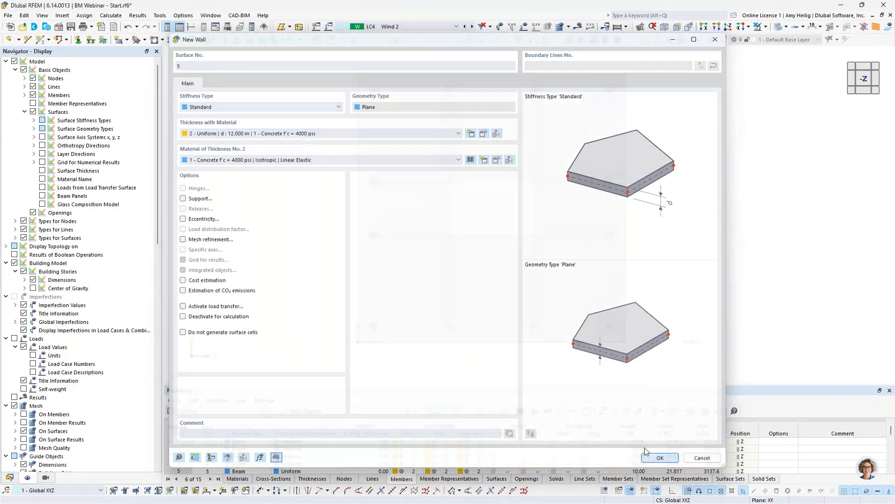
Place walls with automatic line/member connection on all stories along the four sides of the central rectangle from (17, 30) to (33, 20) ft
scroll(488, 211, "up", 3)
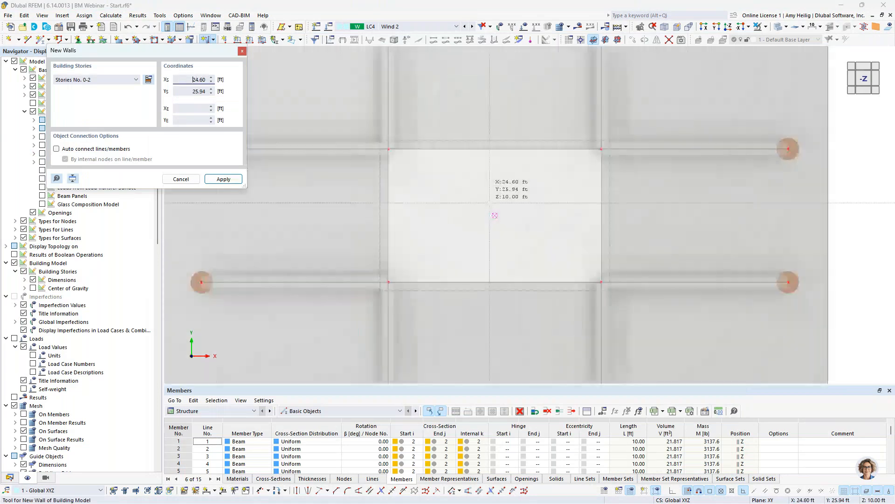
left_click(136, 80)
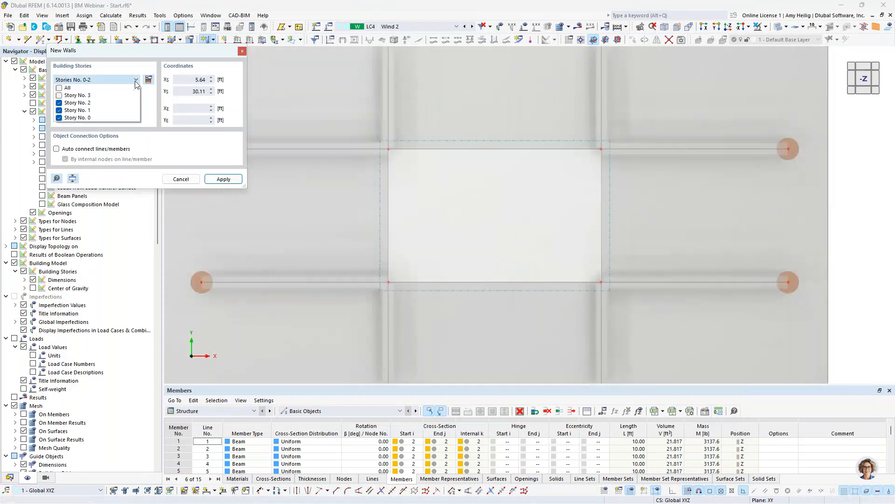
left_click(59, 95)
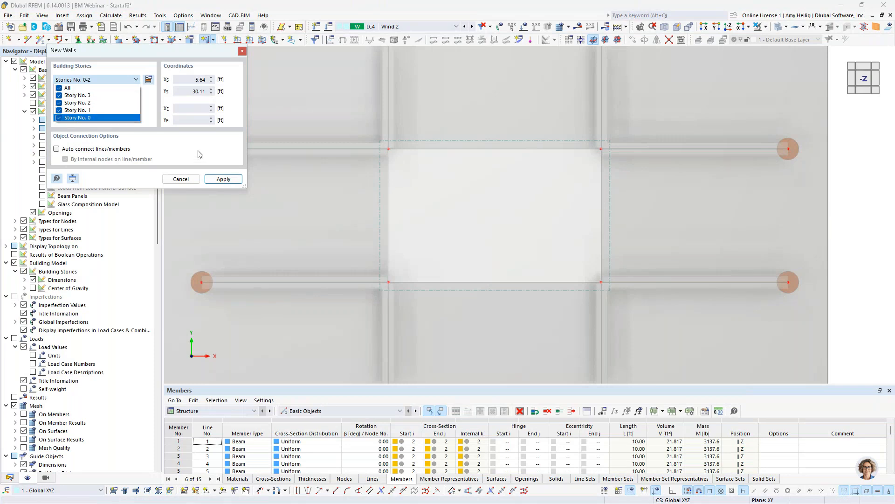
left_click(57, 149)
left_click(389, 150)
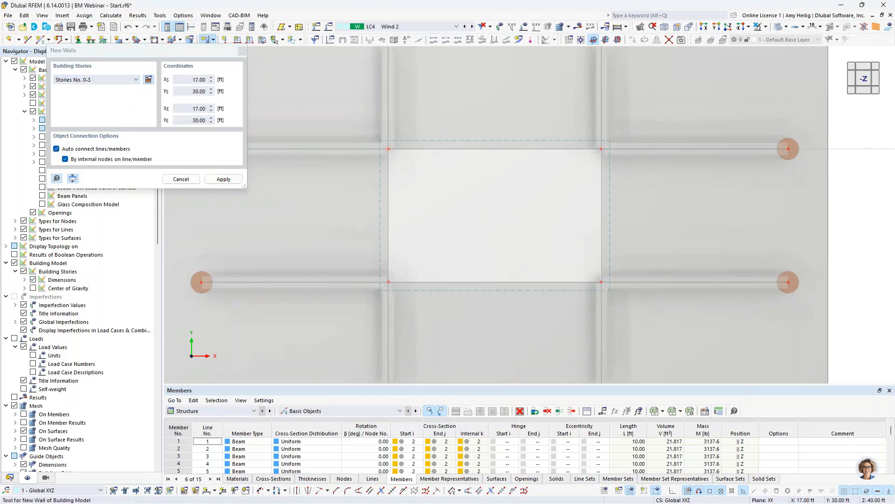
left_click(601, 149)
left_click(602, 282)
left_click(388, 282)
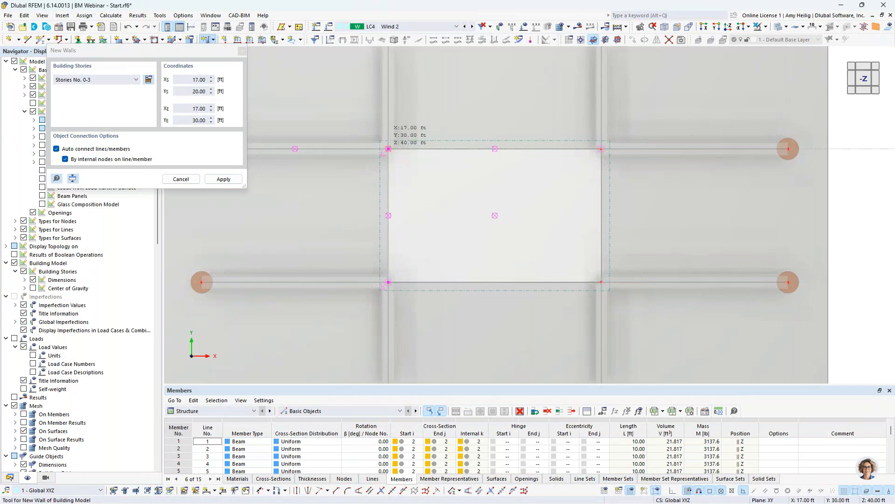
left_click(389, 149)
key("Escape")
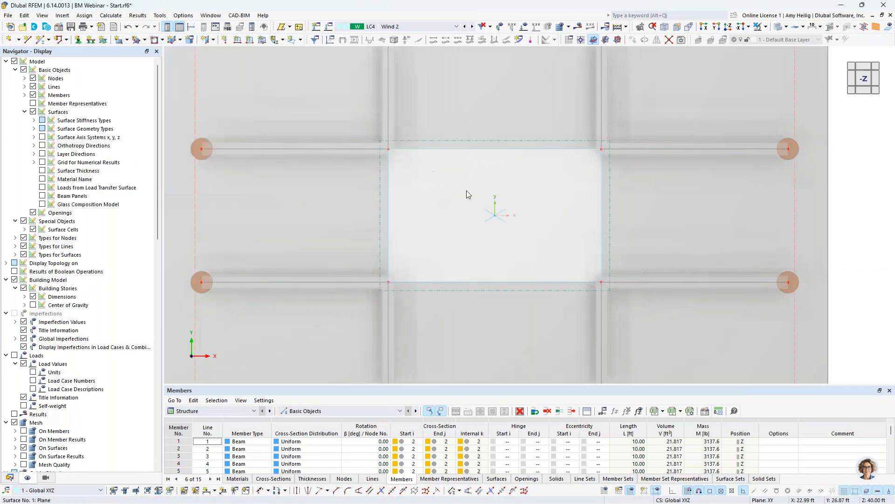
scroll(467, 190, "down", 3)
middle_click_drag(472, 278, 494, 135, "ctrl")
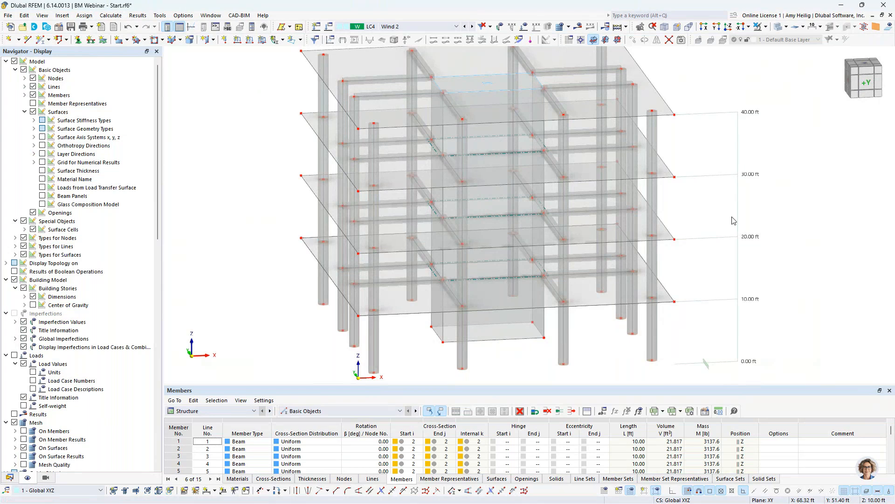
Isolate the core wall stack at Y = 20 ft and stop showing hidden objects in the background
left_click(727, 27)
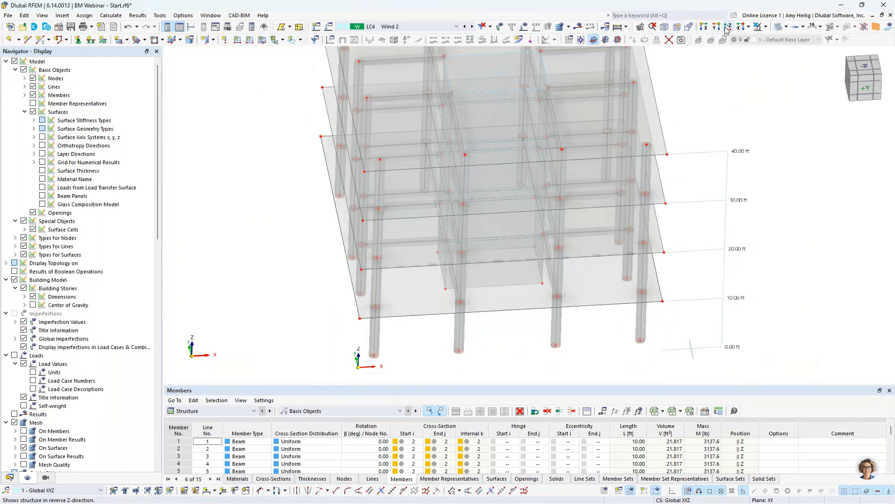
left_click(778, 28)
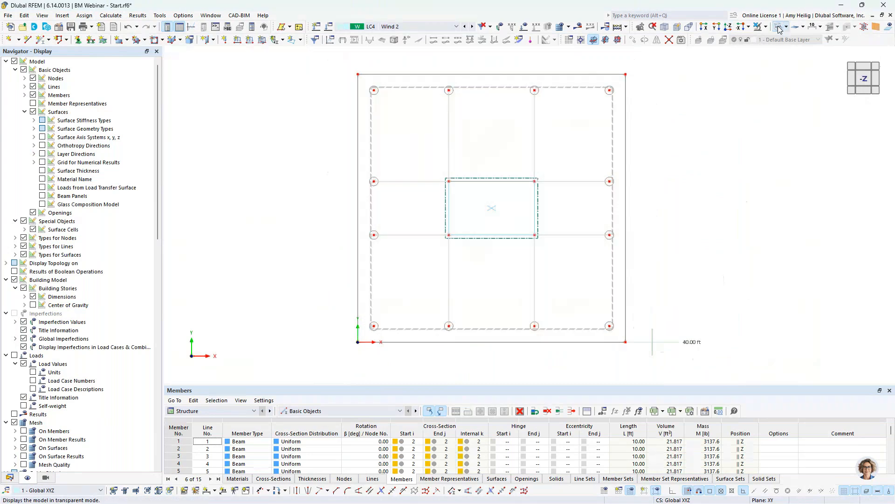
left_click(490, 236)
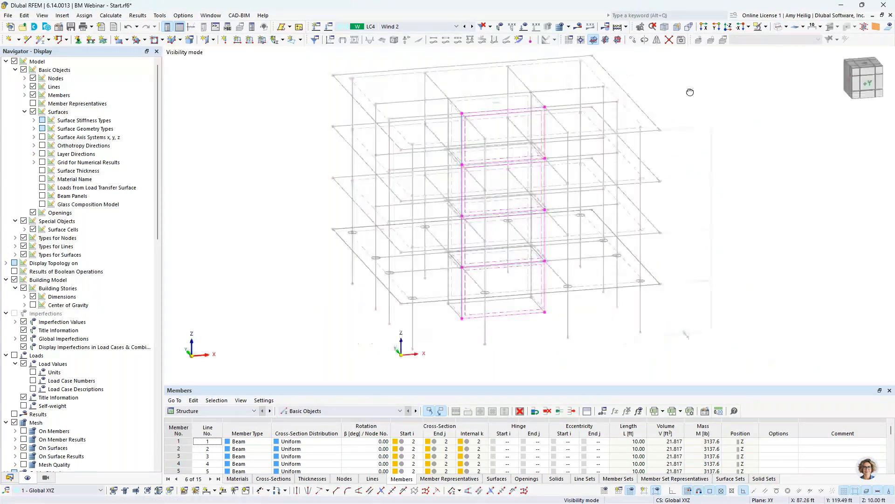
right_click(729, 134)
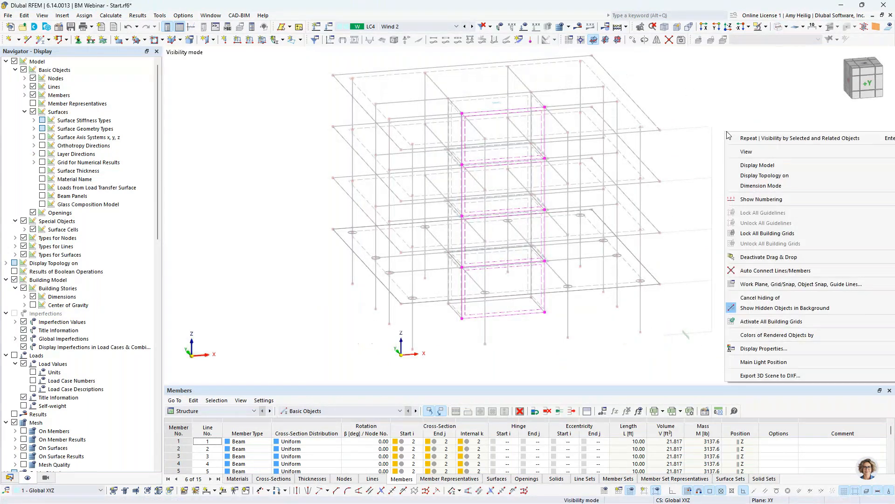
left_click(749, 308)
middle_click_drag(659, 211, 662, 228)
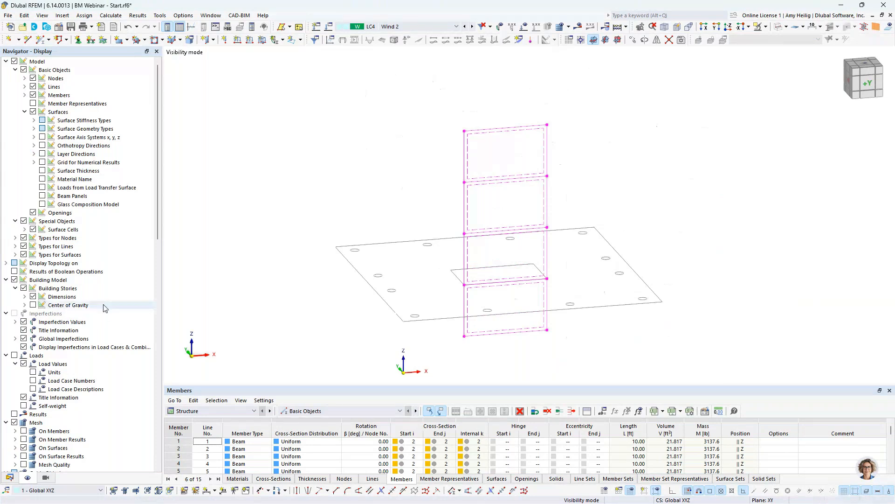
Hide the background layers and display the isolated walls in transparent solid mode
scroll(103, 308, "down", 6)
left_click(24, 356)
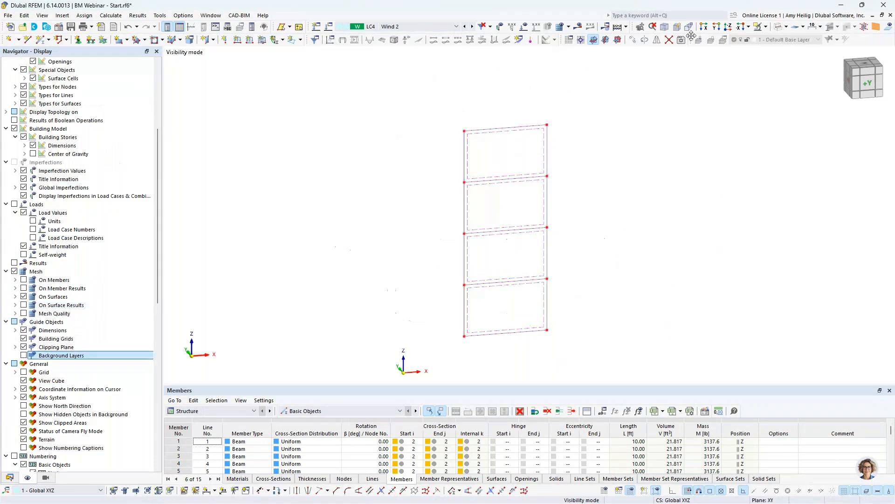
left_click(779, 28)
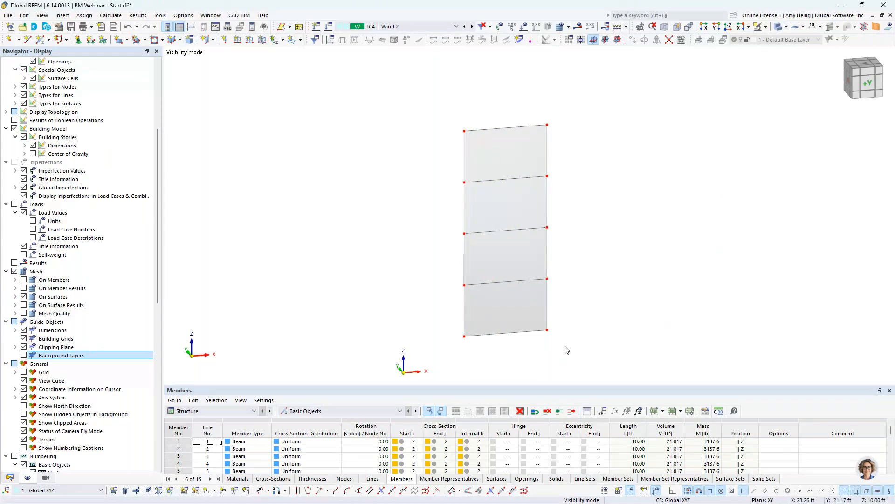
Show the grid and set an XZ work plane with its origin at the wall's lower corner at X = 17 ft
scroll(491, 349, "up", 2)
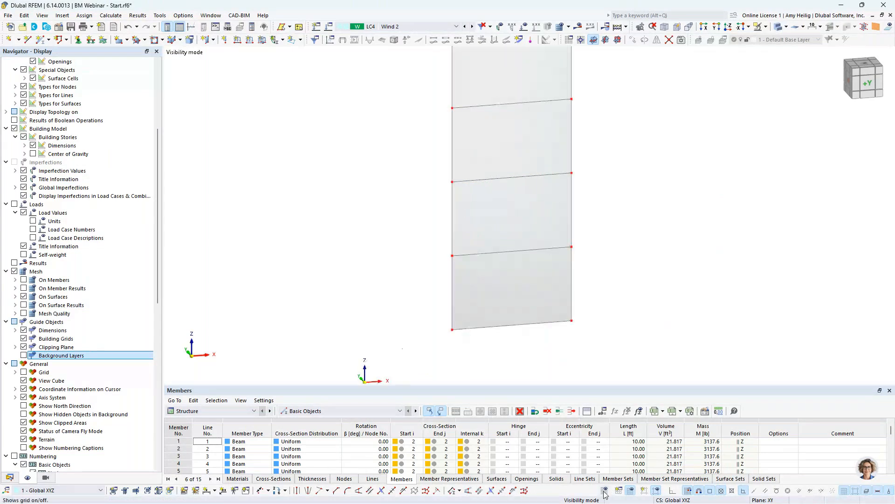
left_click(605, 492)
left_click(581, 40)
left_click(570, 174)
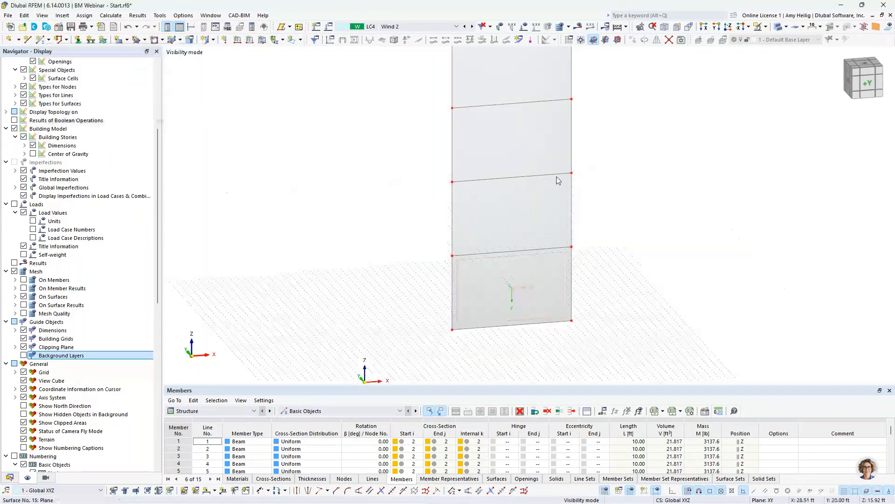
left_click(617, 40)
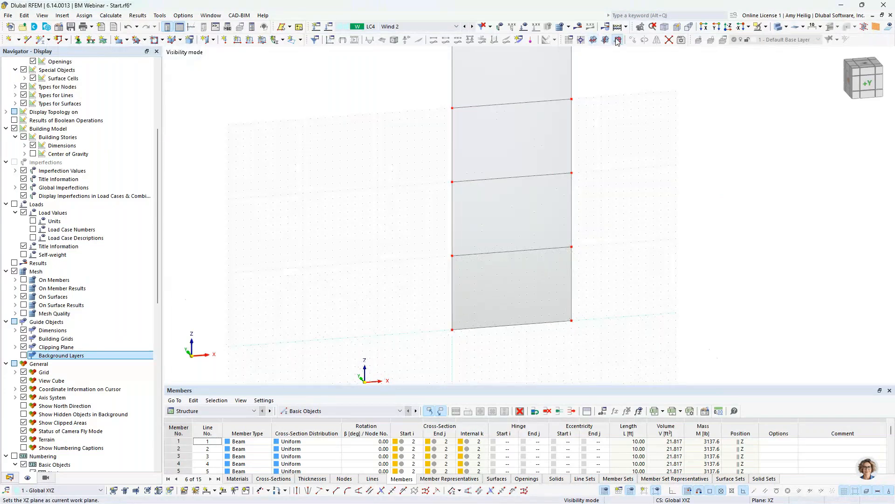
Cut a centered rectangular door opening about 10 ft wide and 8 ft high, starting at the base of the lowest wall
left_click(163, 40)
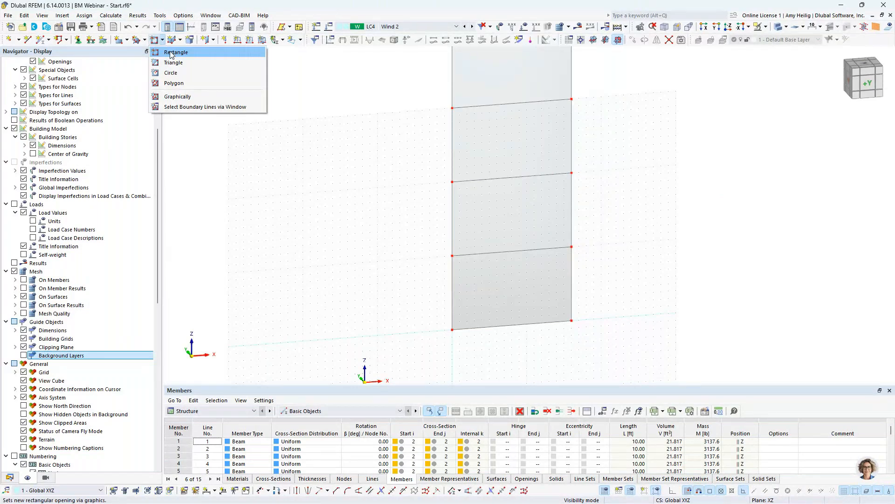
left_click(171, 53)
scroll(533, 243, "up", 3)
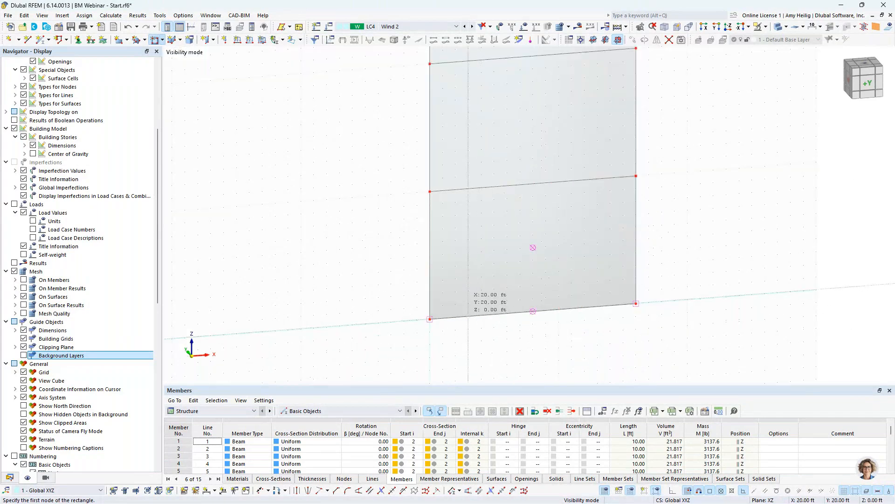
scroll(469, 313, "up", 1)
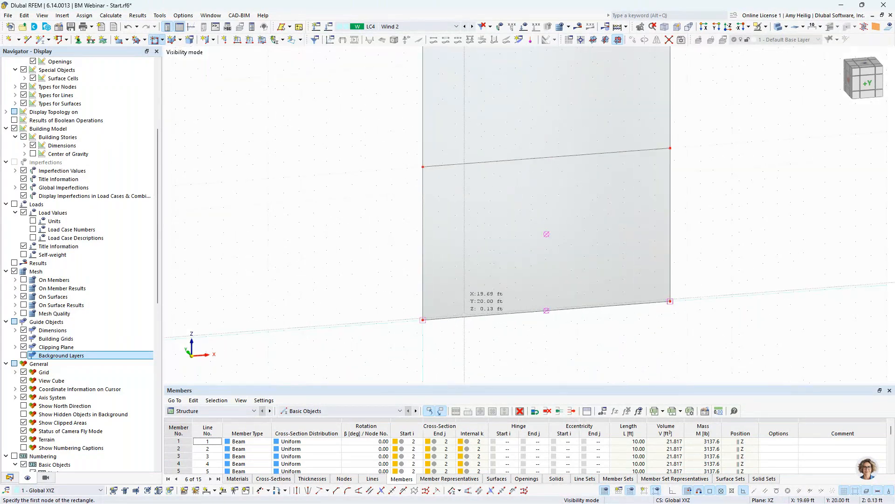
left_click(469, 316)
left_click(624, 182)
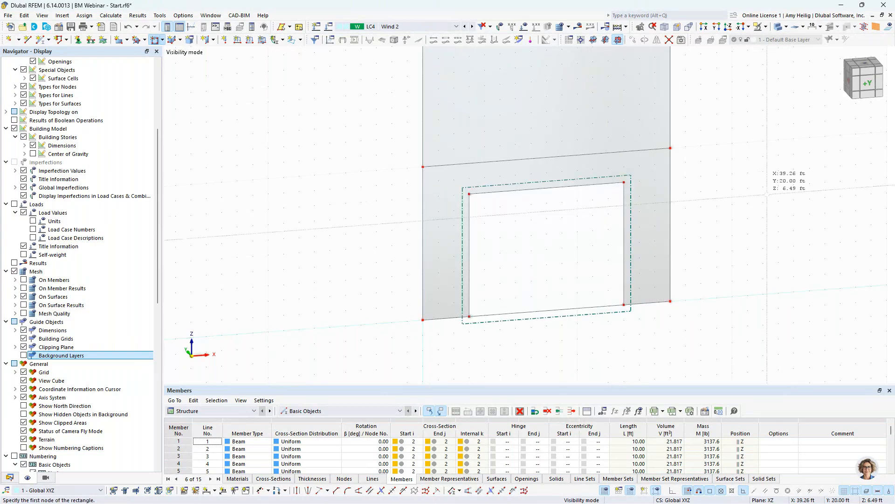
key("Escape")
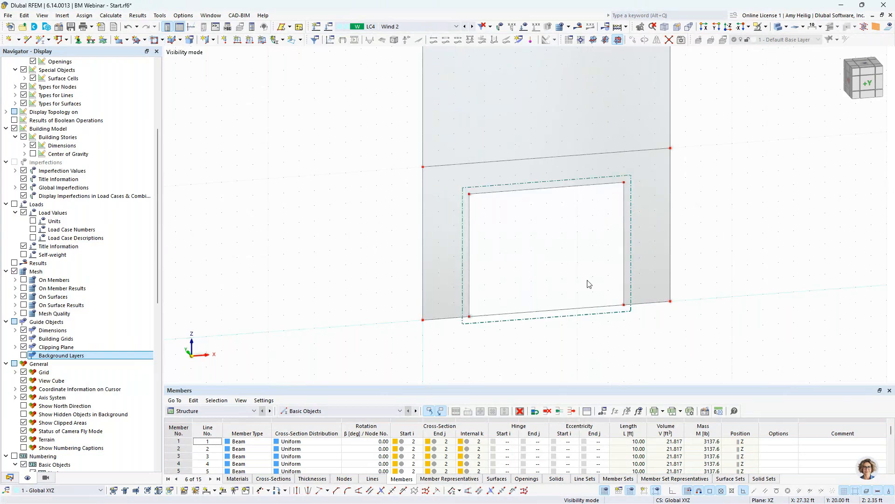
Copy the door opening proportionally to the walls above with the building model's Copy Object tool on stories 0-3
scroll(555, 305, "down", 1)
middle_click_drag(532, 265, 493, 292)
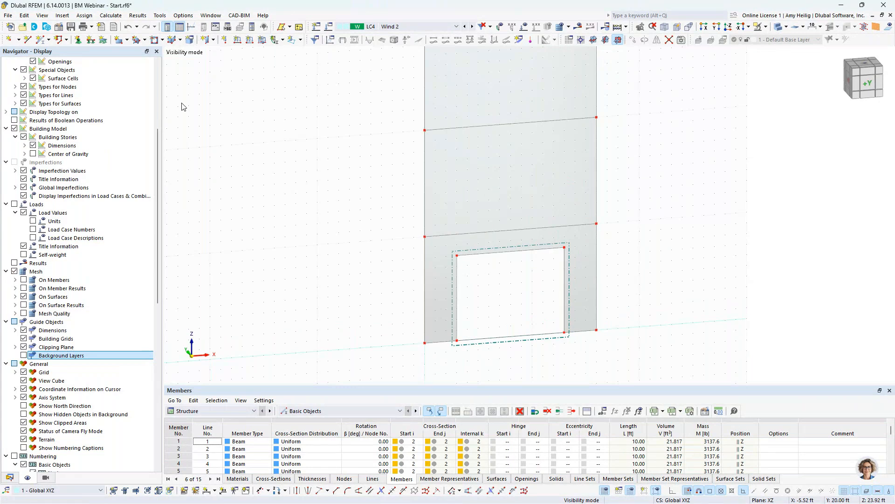
left_click(213, 40)
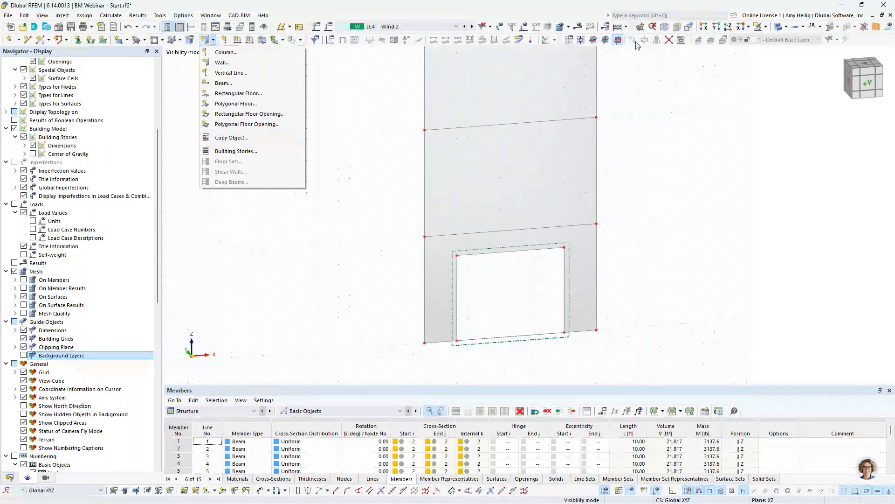
left_click(226, 139)
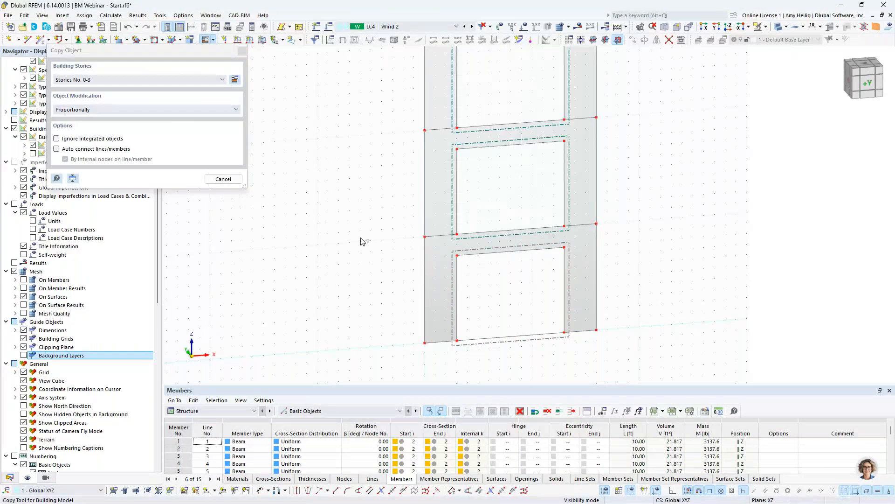
scroll(473, 253, "down", 2)
middle_click_drag(473, 253, 446, 305)
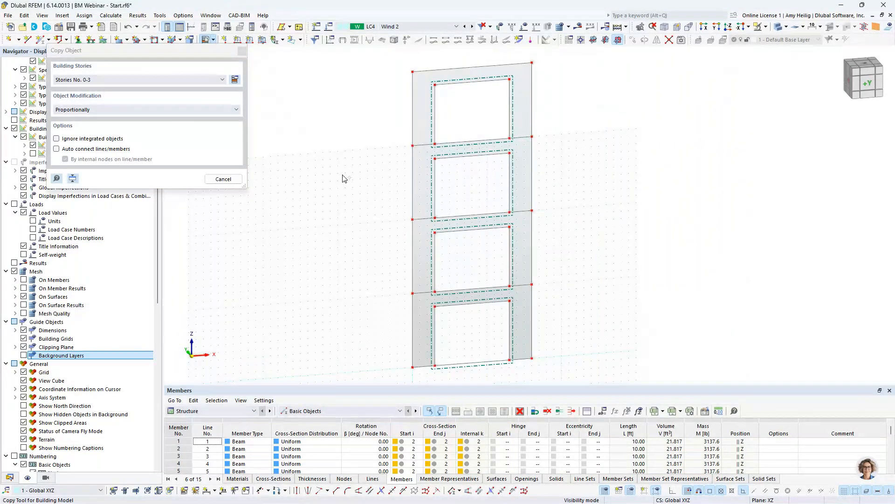
key("Escape")
Connect the overlapping wall and opening lines at the base of the lowest door opening
middle_click_drag(370, 269, 373, 180)
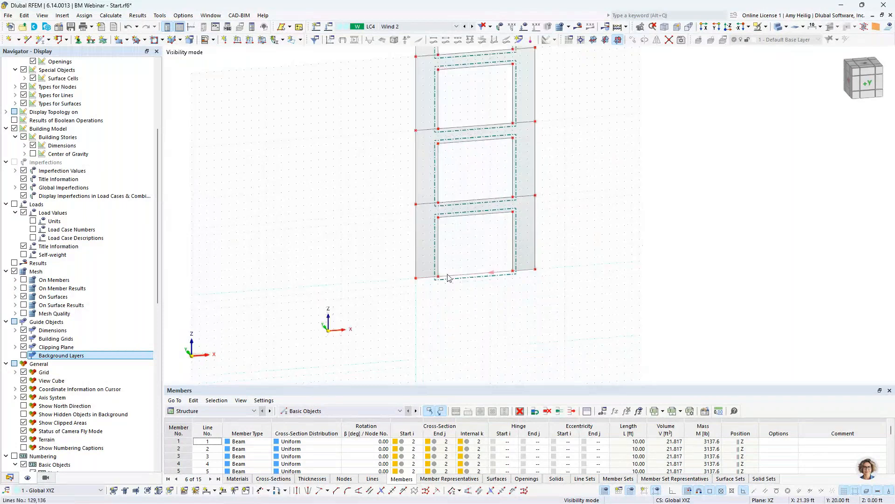
scroll(448, 278, "up", 4)
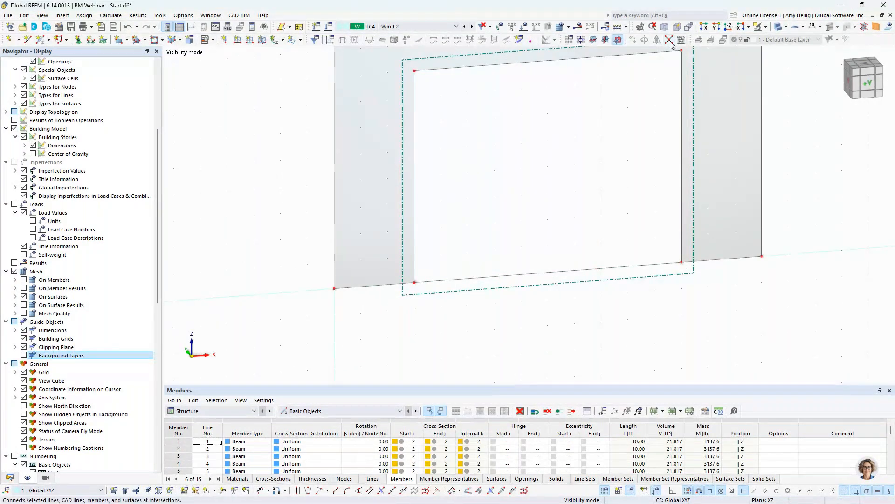
left_click_drag(474, 323, 389, 248)
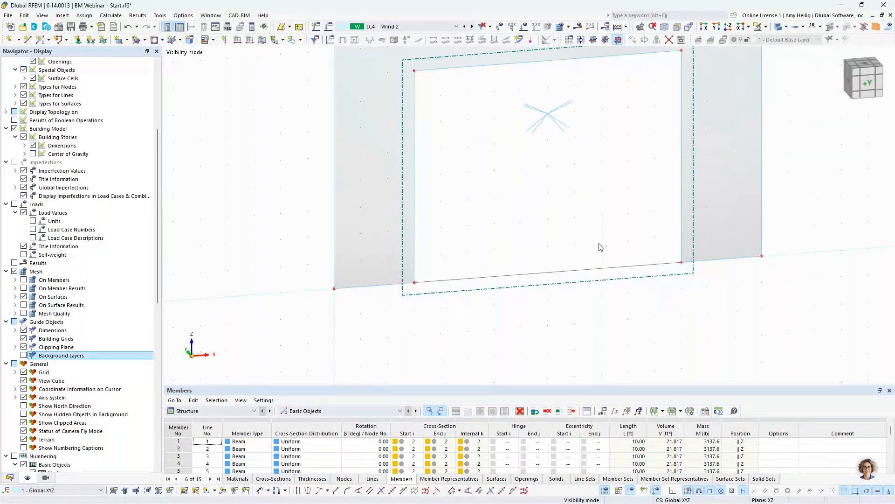
scroll(601, 247, "down", 5)
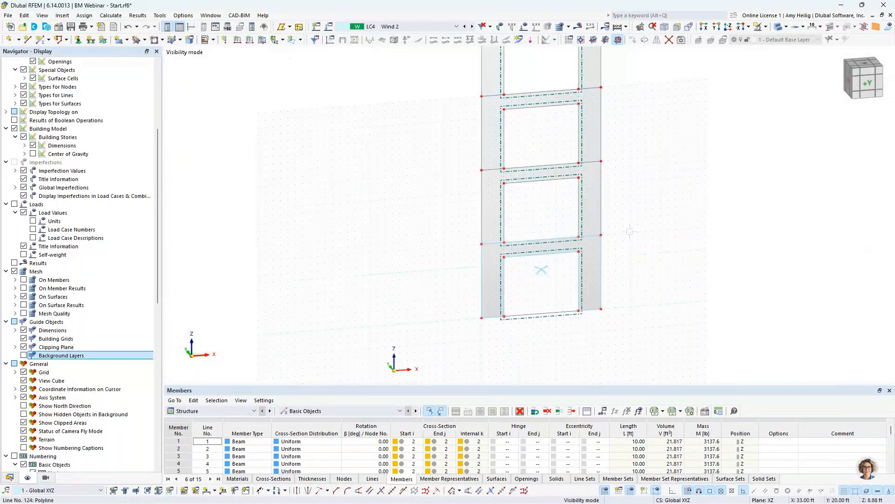
Cancel the visibility mode so the full building is displayed, and hide the work plane grid
left_click(766, 27)
left_click(788, 107)
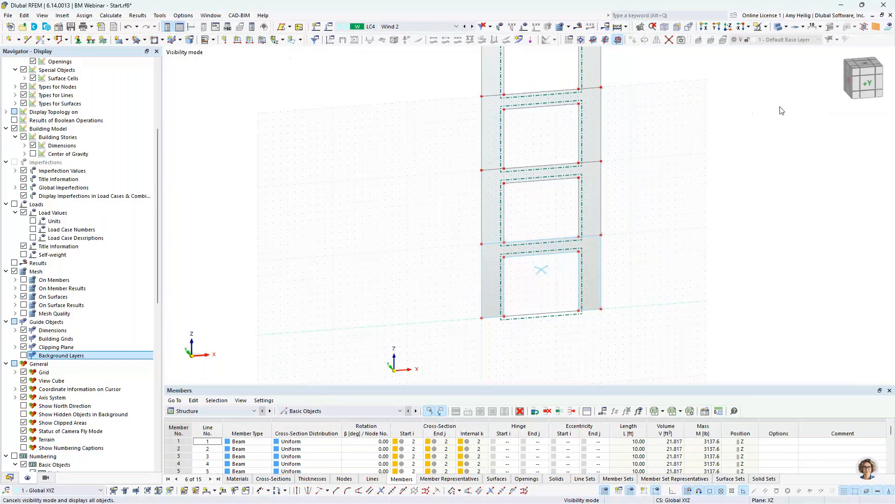
scroll(482, 173, "down", 1)
middle_click_drag(475, 141, 446, 224)
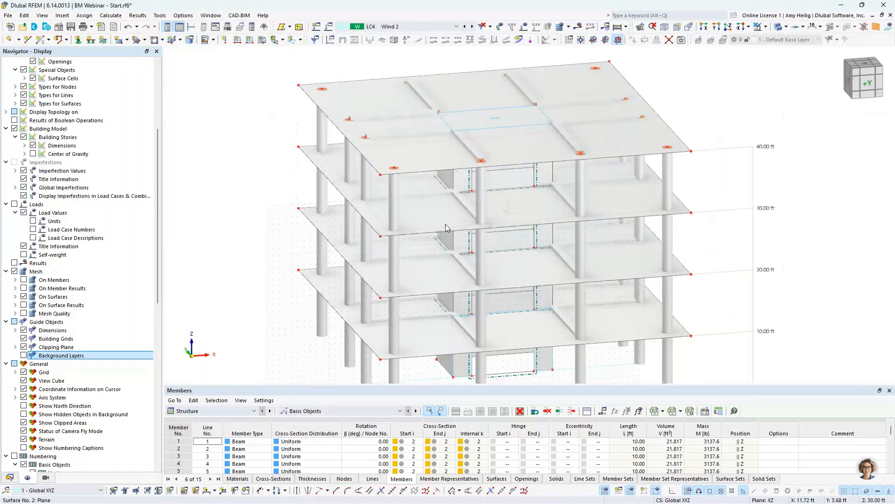
scroll(446, 226, "down", 1)
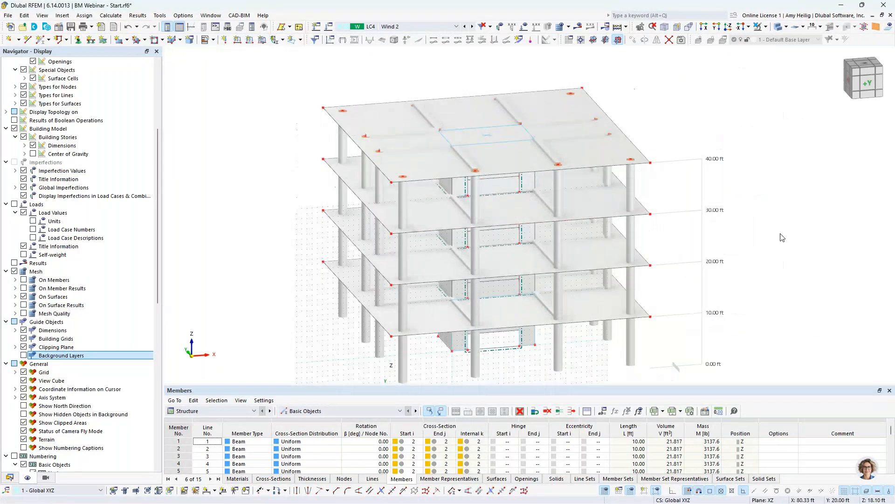
left_click(604, 491)
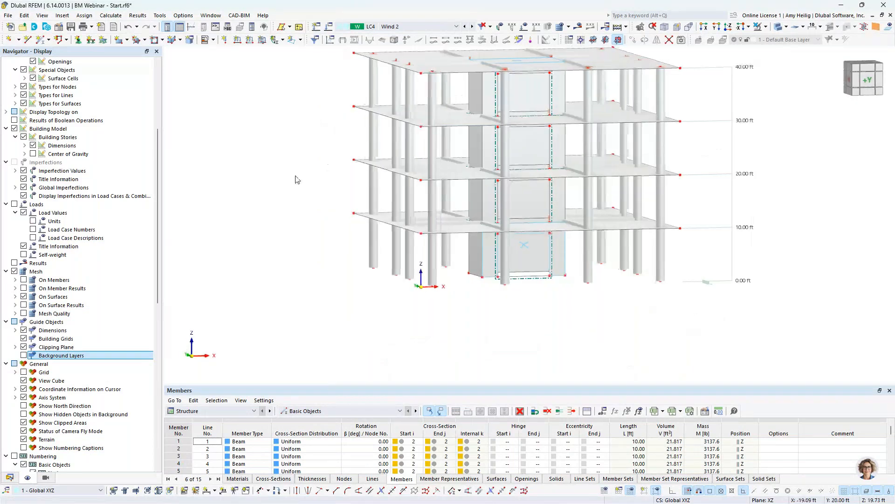
Assign the Fixed nodal support to the base nodes of all columns at the ground level
left_click(78, 39)
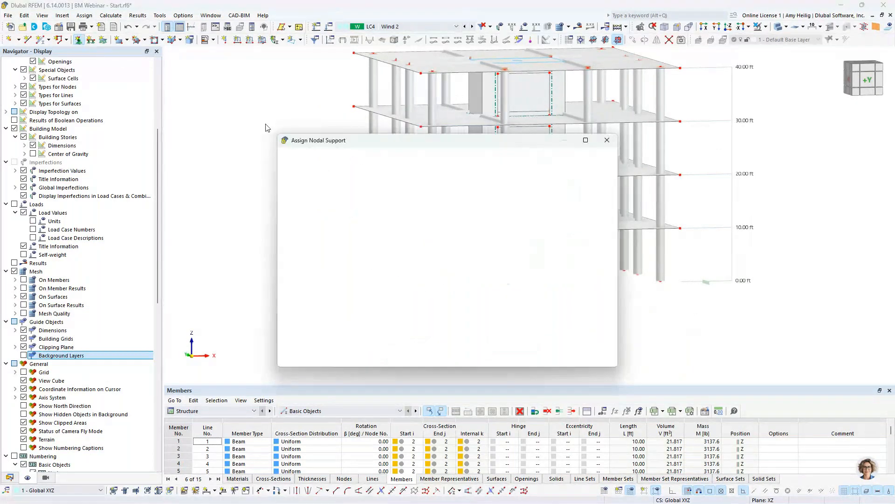
left_click(356, 207)
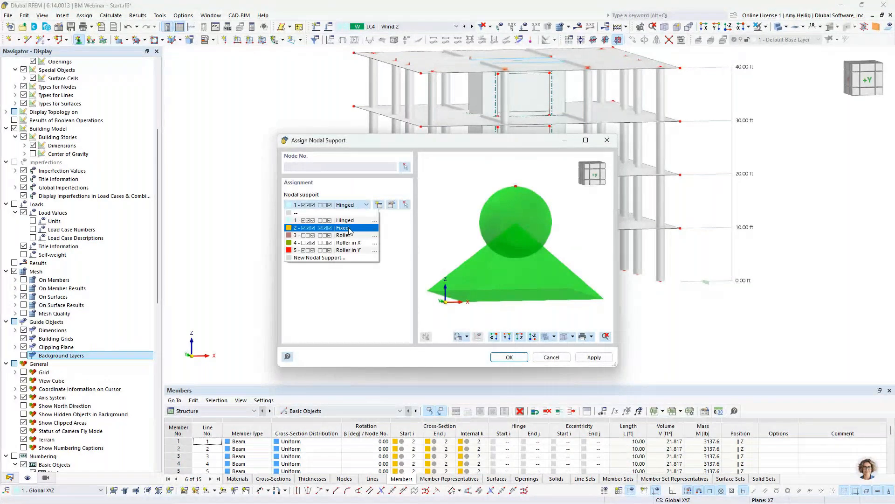
left_click(349, 228)
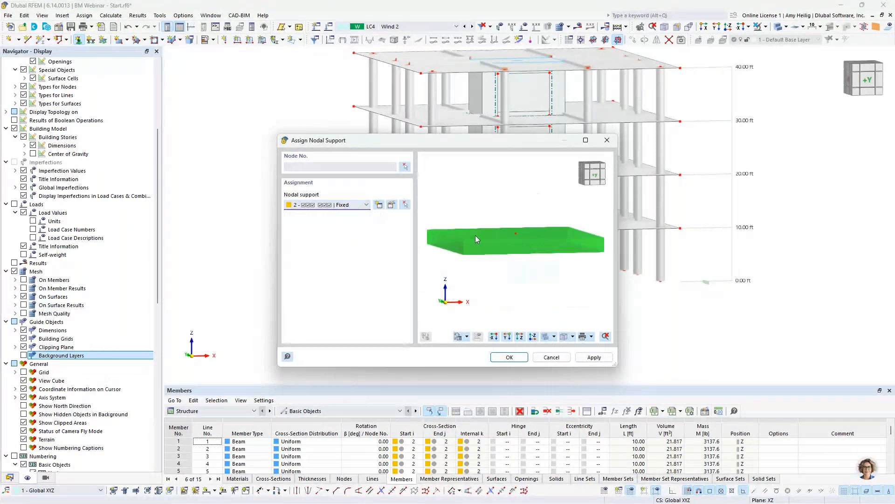
left_click(510, 357)
left_click_drag(349, 249, 456, 305)
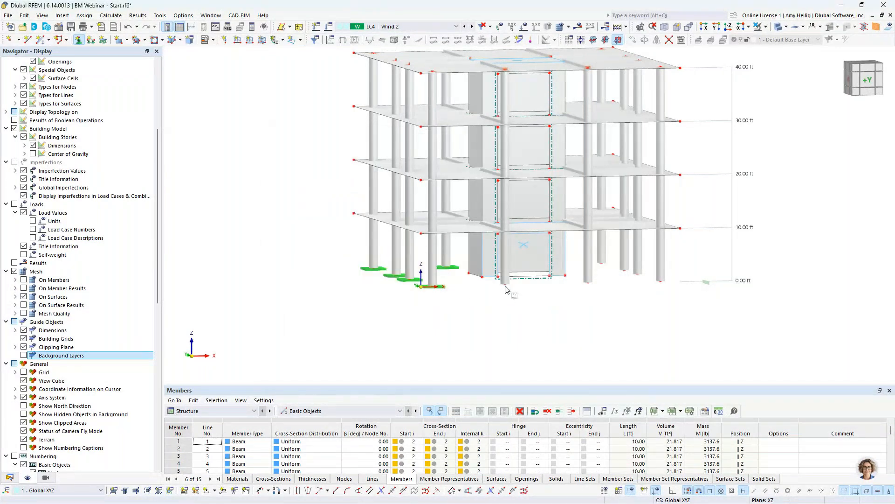
left_click(505, 285)
left_click_drag(576, 250, 690, 304)
Assign the Rigid line support to the base lines of the core walls, leaving the door opening unsupported
middle_click_drag(690, 305, 626, 300, "ctrl")
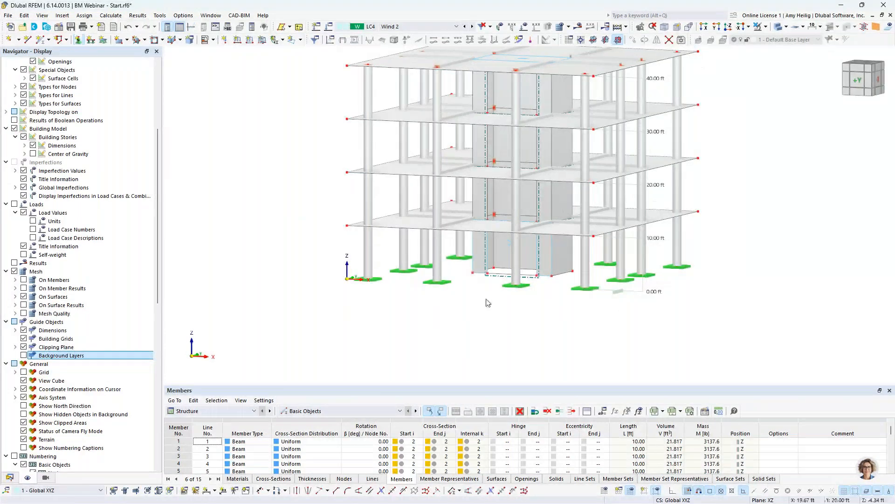
scroll(487, 303, "up", 3)
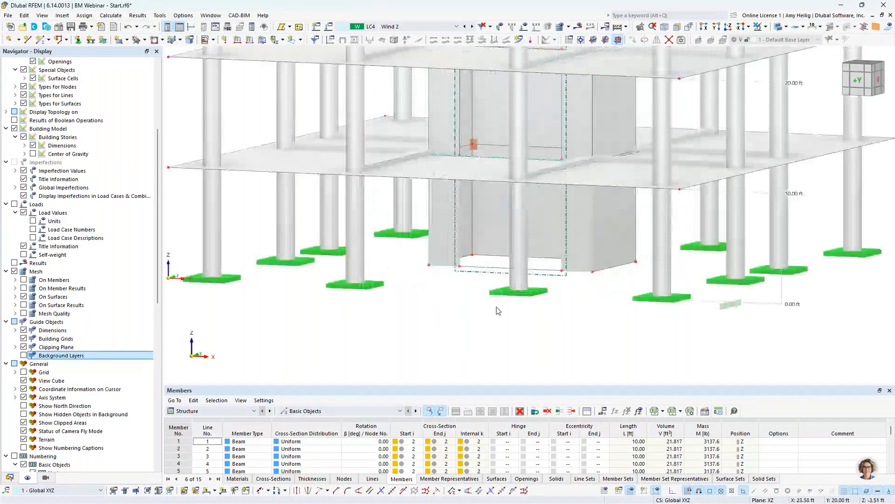
middle_click_drag(490, 303, 407, 312)
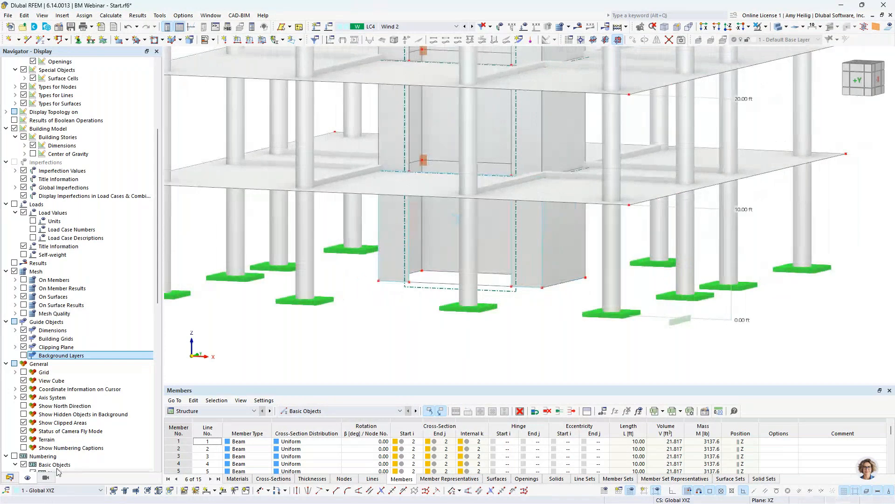
left_click(9, 477)
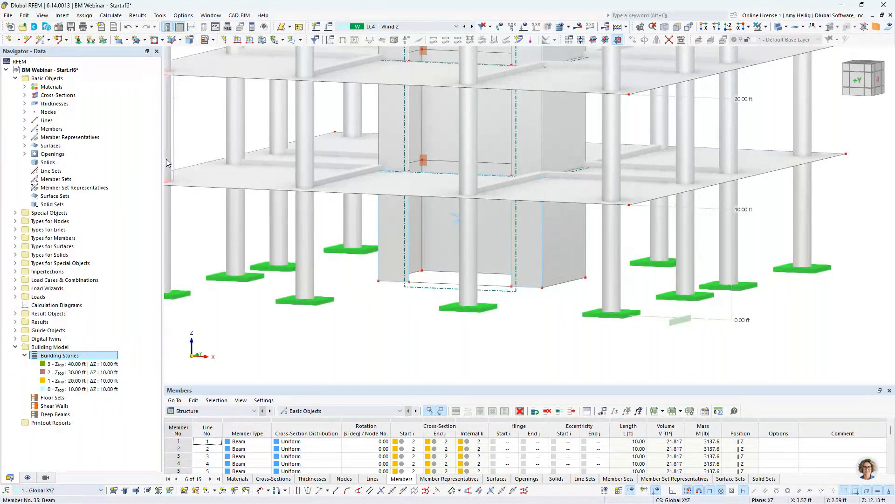
left_click(92, 42)
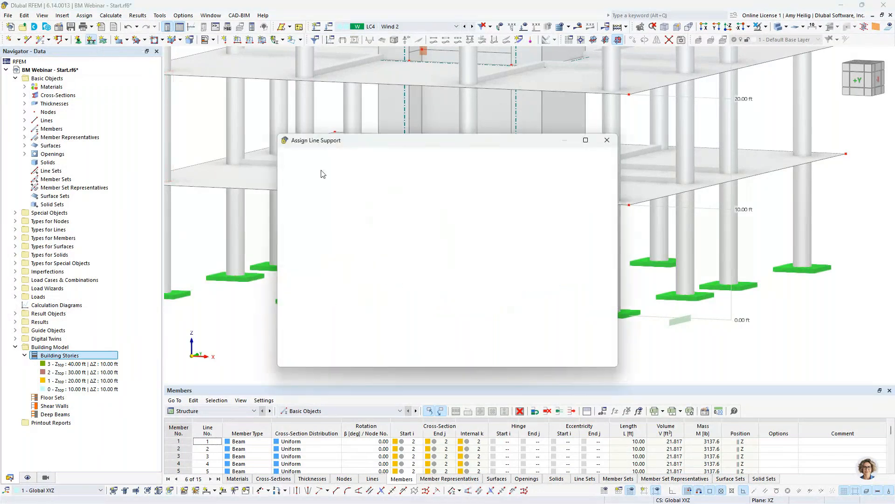
left_click(362, 205)
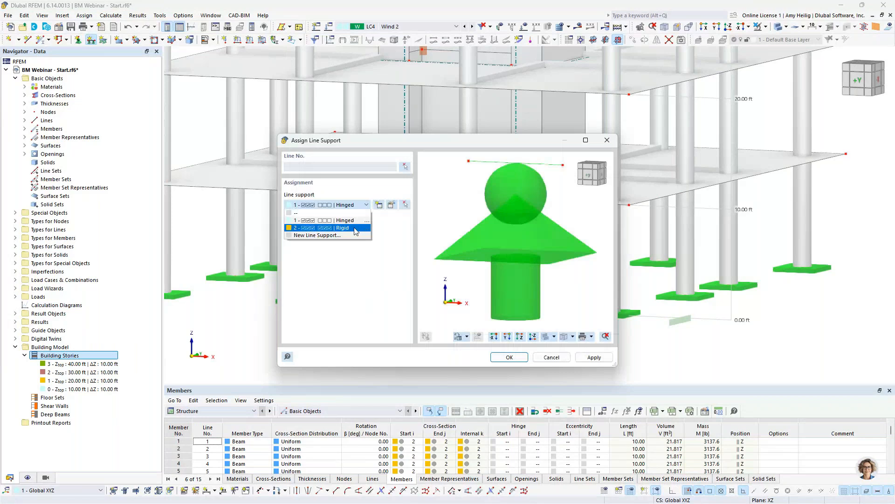
left_click(356, 228)
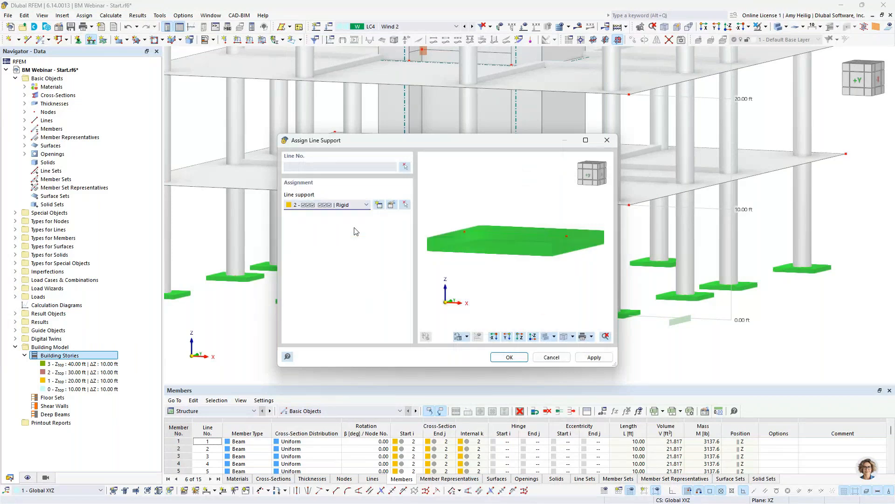
left_click(509, 357)
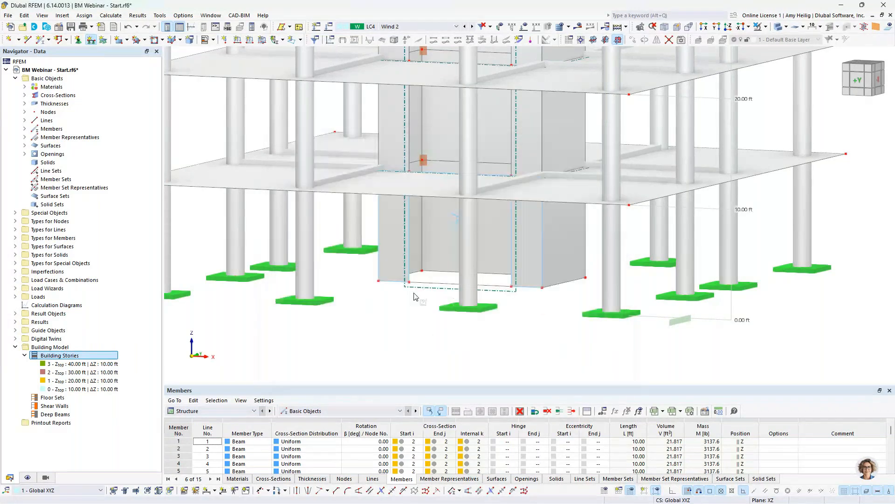
left_click(405, 282)
left_click(419, 272)
left_click(438, 271)
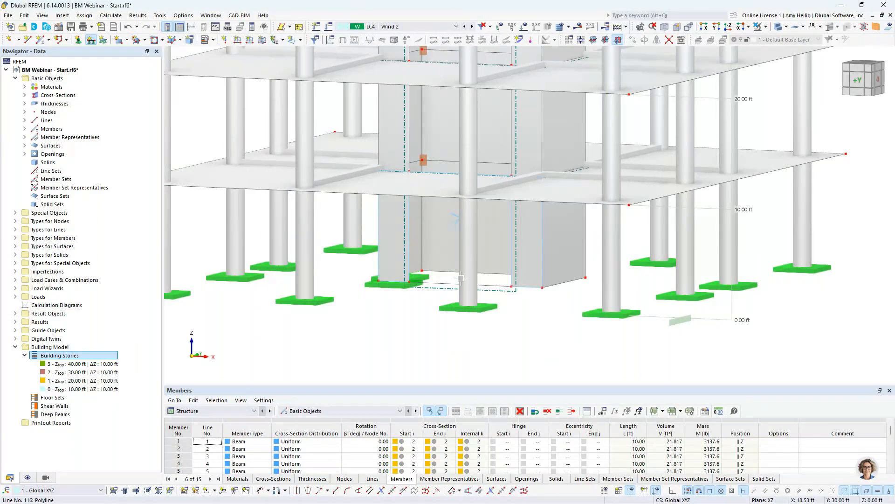
left_click(559, 284)
left_click(527, 287)
key("Escape")
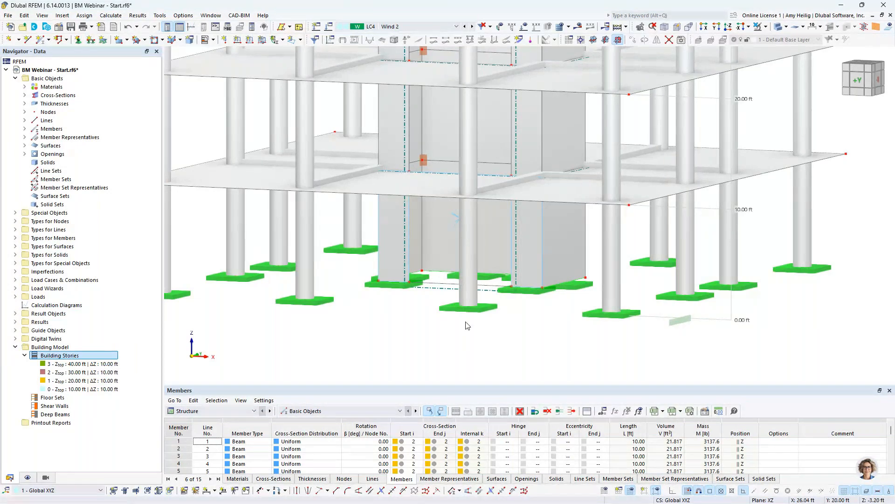
Reduce the display size and graphic spacing of the line supports beneath the core walls
right_click(396, 284)
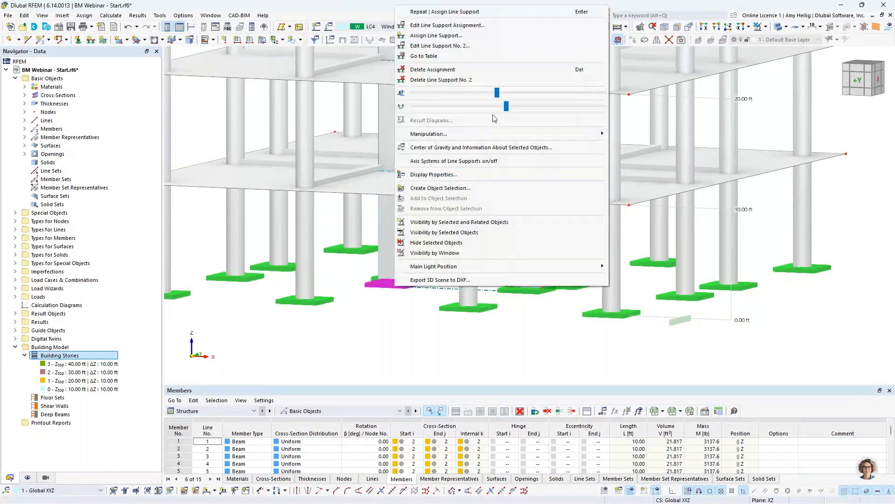
left_click_drag(461, 94, 429, 94)
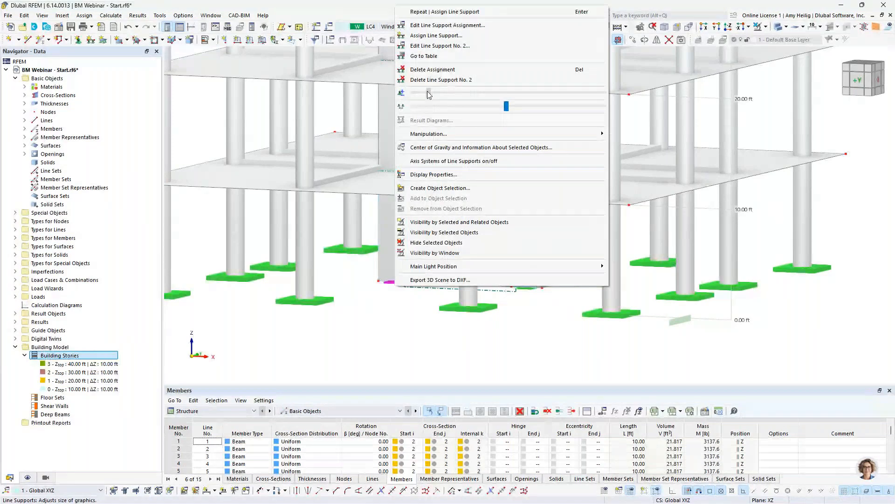
left_click(455, 106)
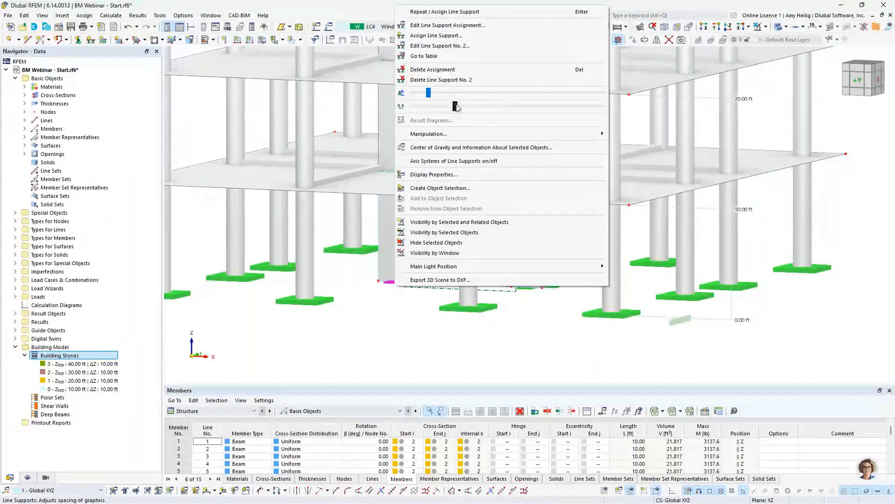
left_click(408, 348)
middle_click_drag(416, 326, 490, 323, "ctrl")
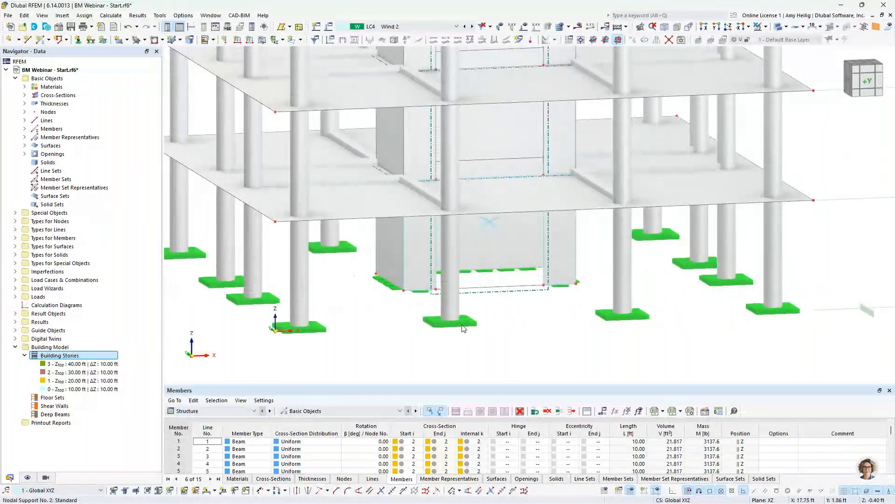
Reduce the display size of the nodal supports at the column bases
right_click(463, 323)
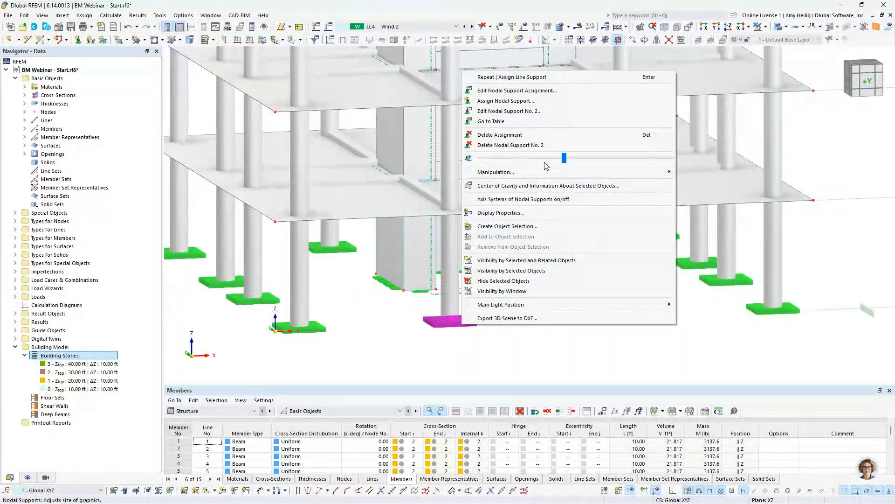
left_click_drag(564, 158, 509, 160)
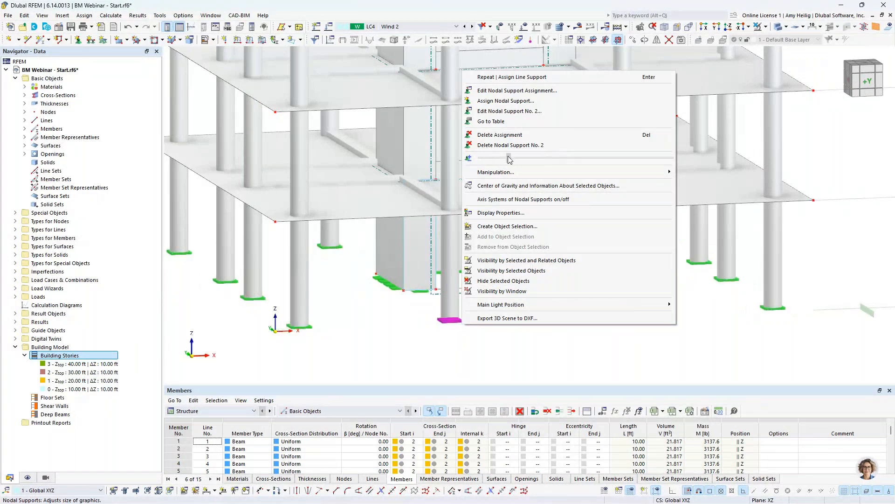
left_click(417, 353)
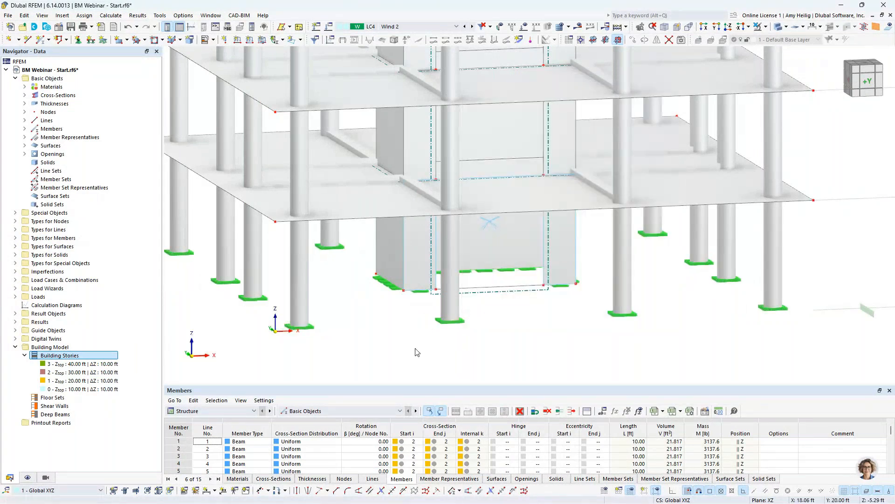
scroll(416, 274, "down", 2)
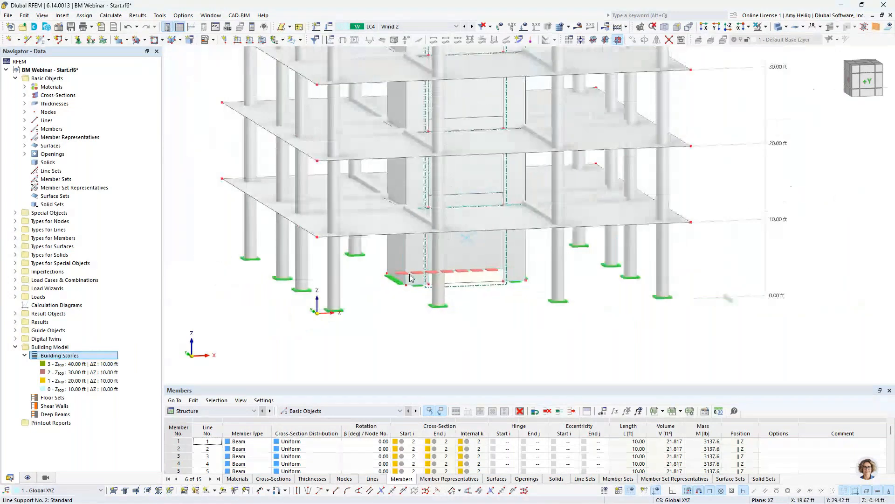
scroll(411, 278, "down", 2)
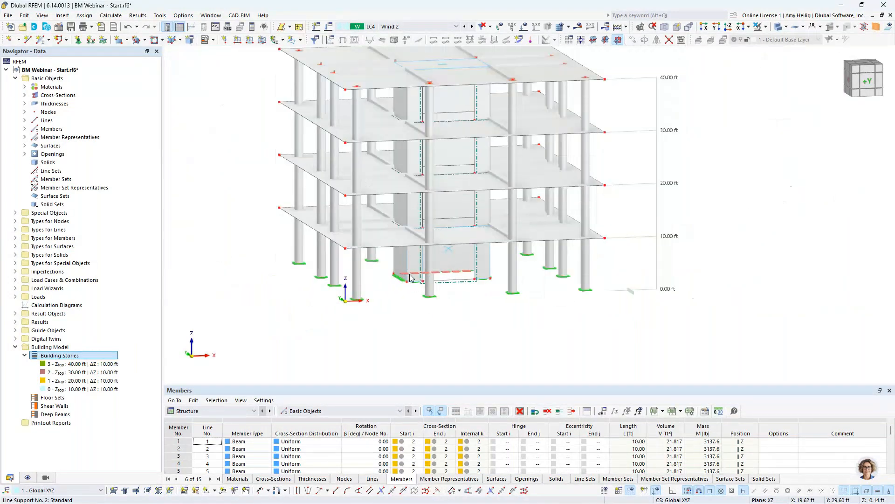
scroll(411, 278, "down", 1)
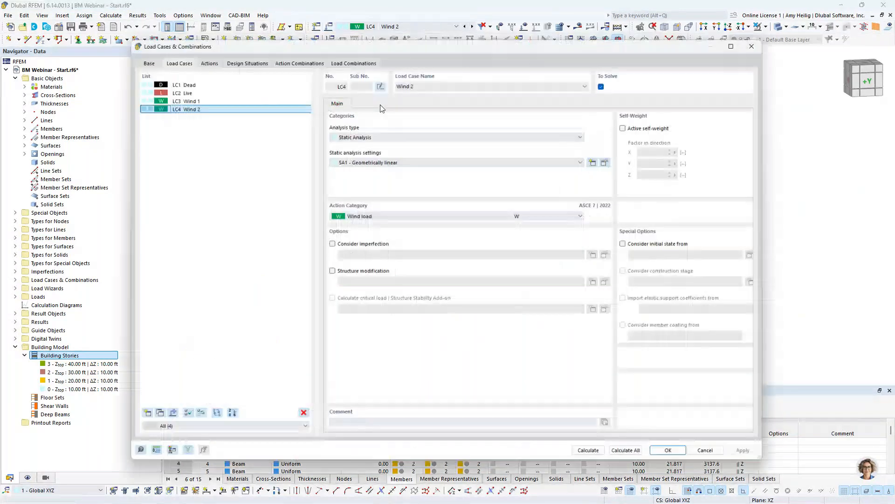
Review the combination standard settings, the Dead, Live and Wind 2 load cases, and the available action categories
left_click(140, 57)
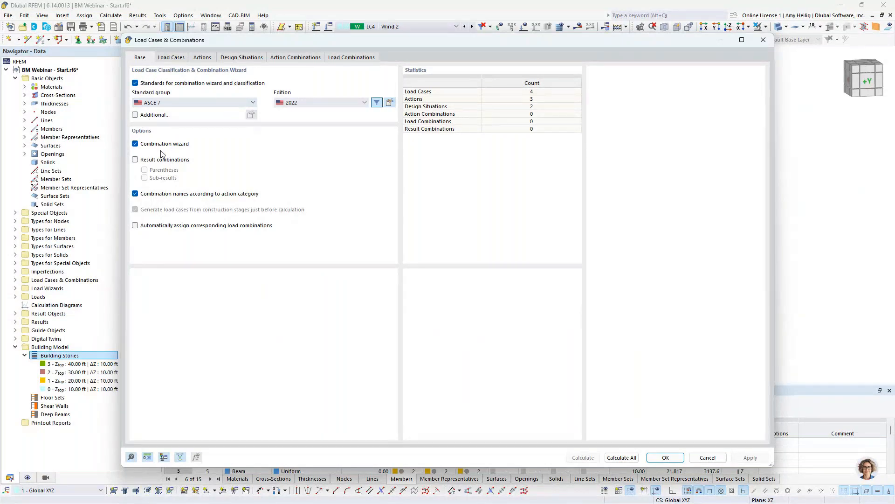
left_click(171, 57)
left_click(186, 80)
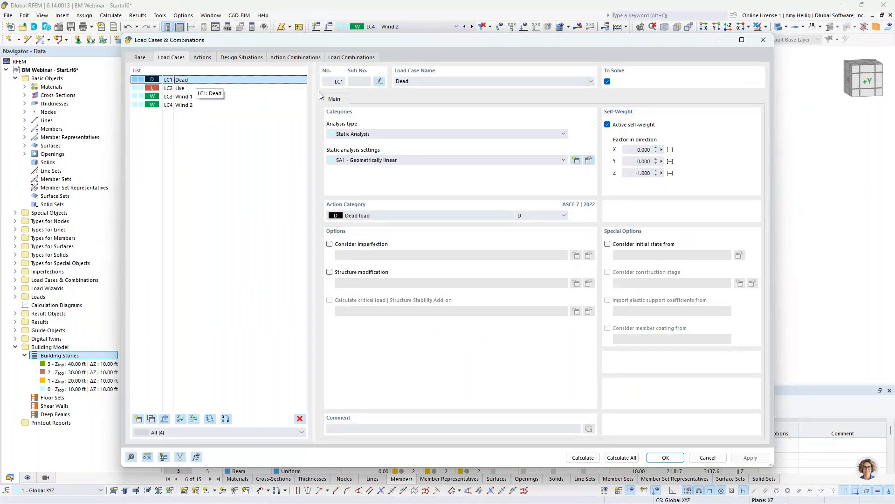
left_click(187, 89)
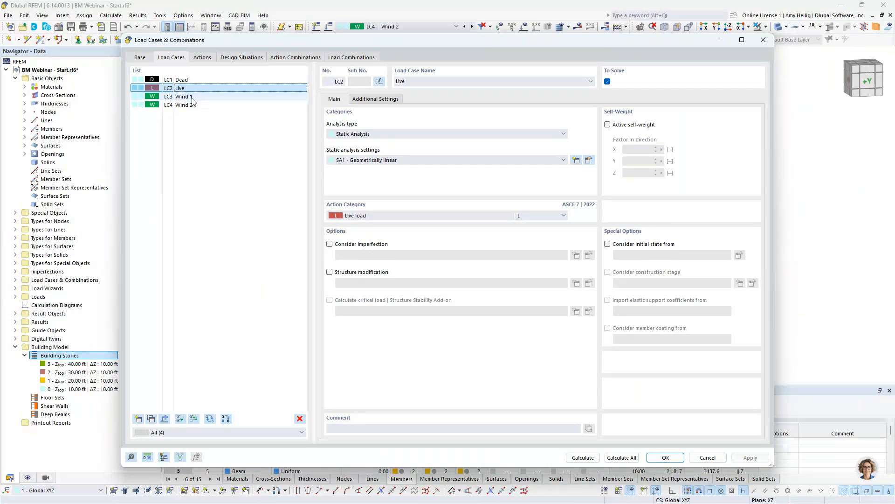
left_click(192, 104)
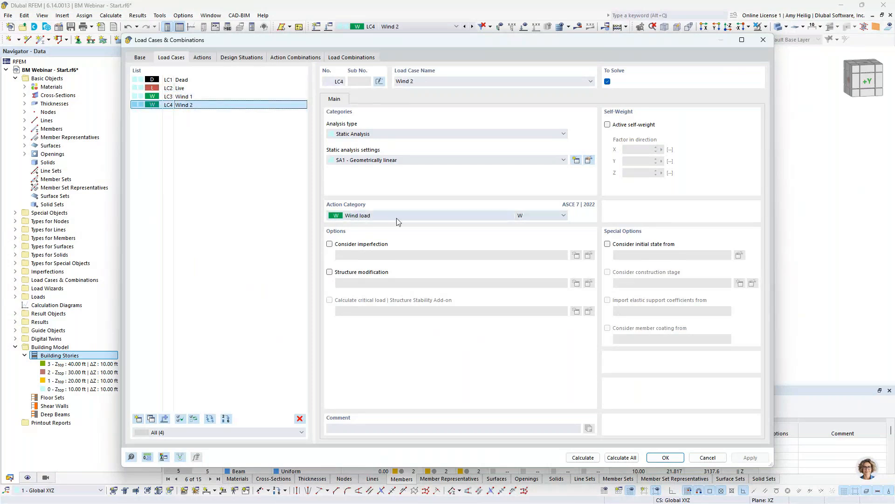
left_click(396, 217)
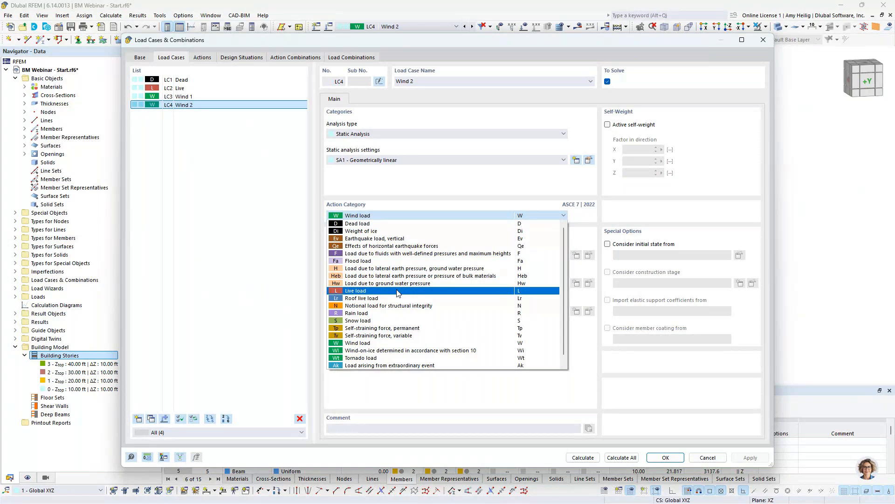
left_click(216, 258)
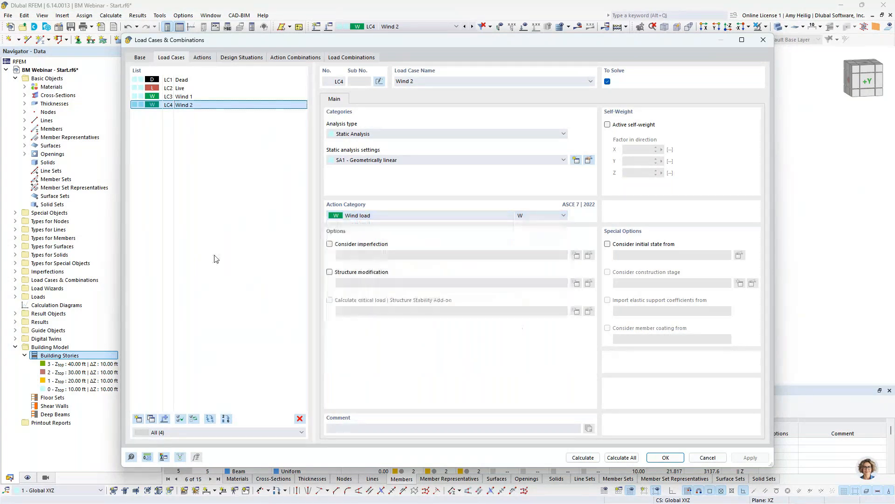
Generate the ASCE 7 load combinations from the load cases and accept the load case and combination settings
left_click(340, 57)
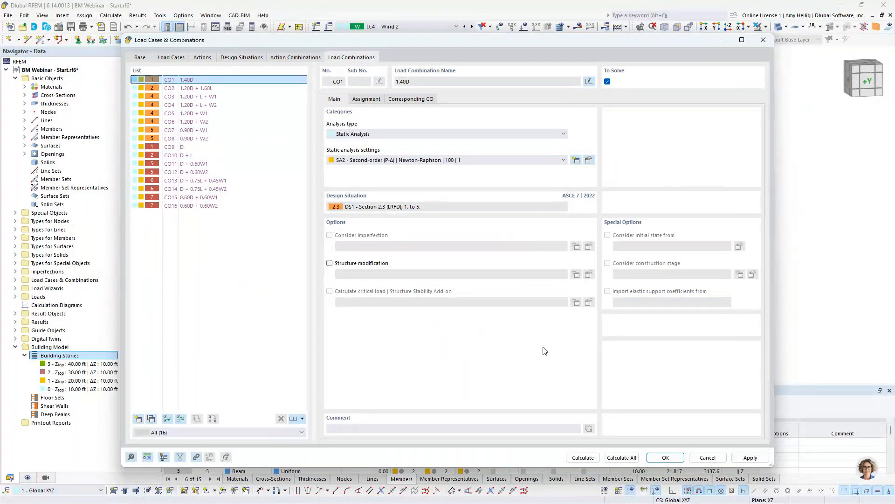
key("Return")
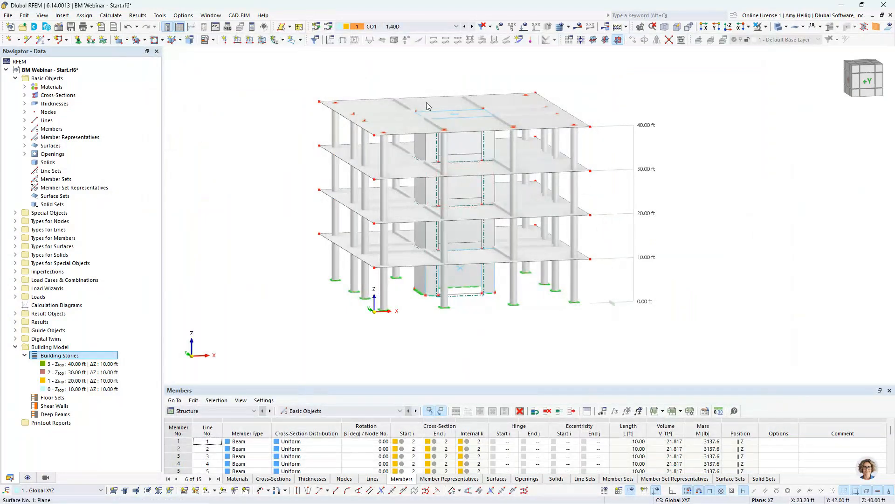
Make LC1 Dead the active load case and set up a uniform surface load with a magnitude of -0.050 ksf
scroll(368, 96, "up", 1)
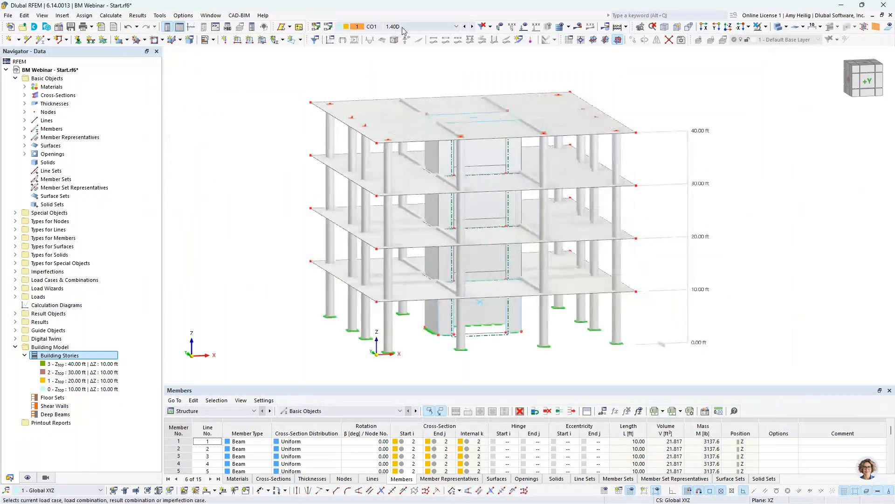
left_click(403, 28)
left_click(407, 36)
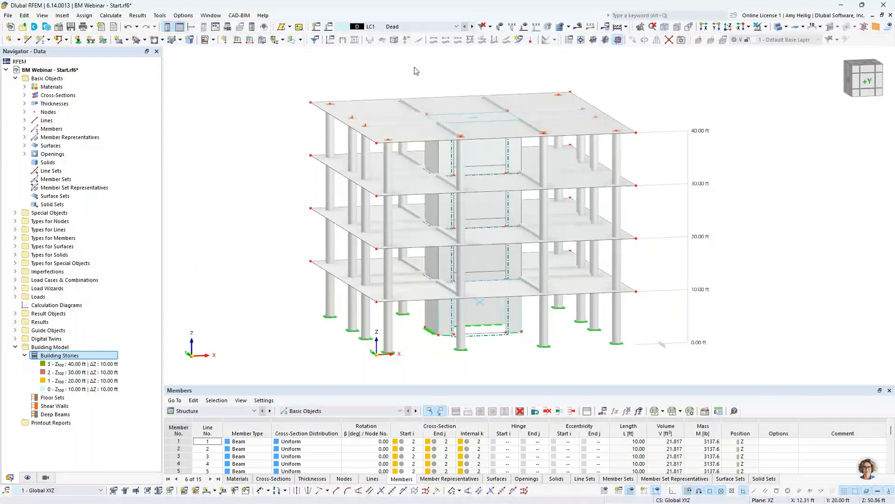
middle_click_drag(415, 68, 448, 69, "ctrl")
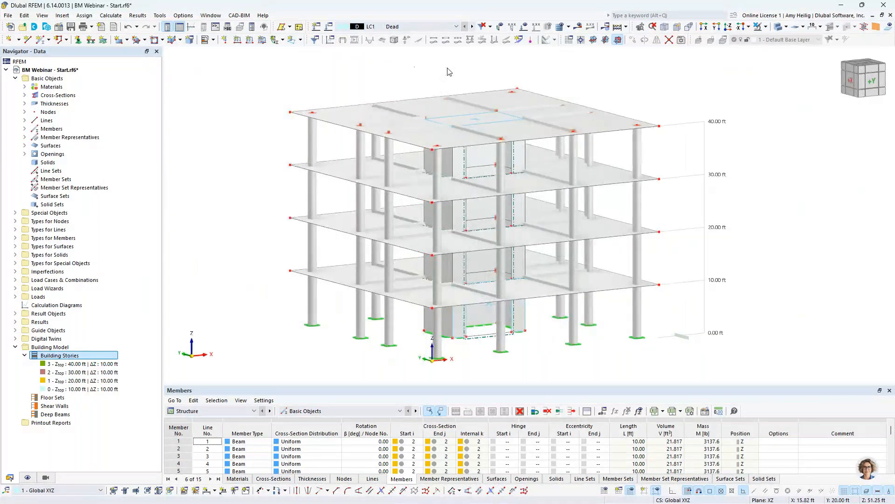
left_click(262, 41)
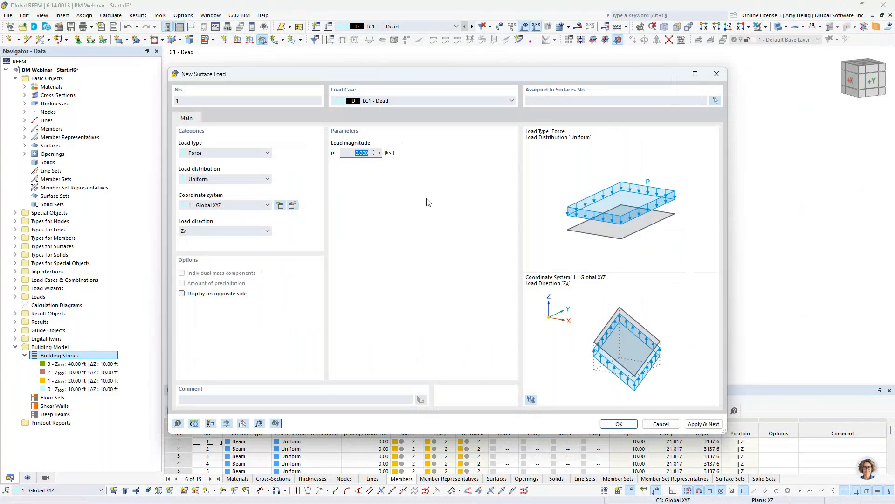
type("-0.05")
Assign the dead surface load to all four floor slabs, surfaces 1-4, and apply it
left_click(715, 101)
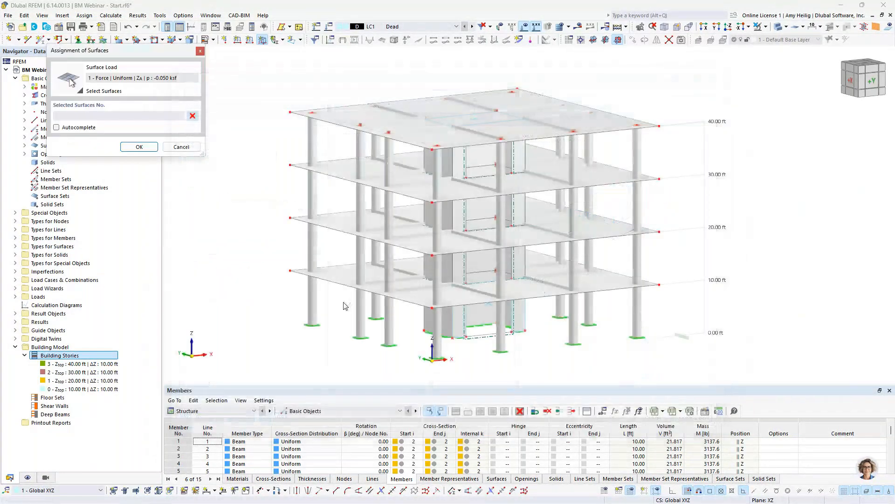
left_click_drag(343, 303, 330, 83)
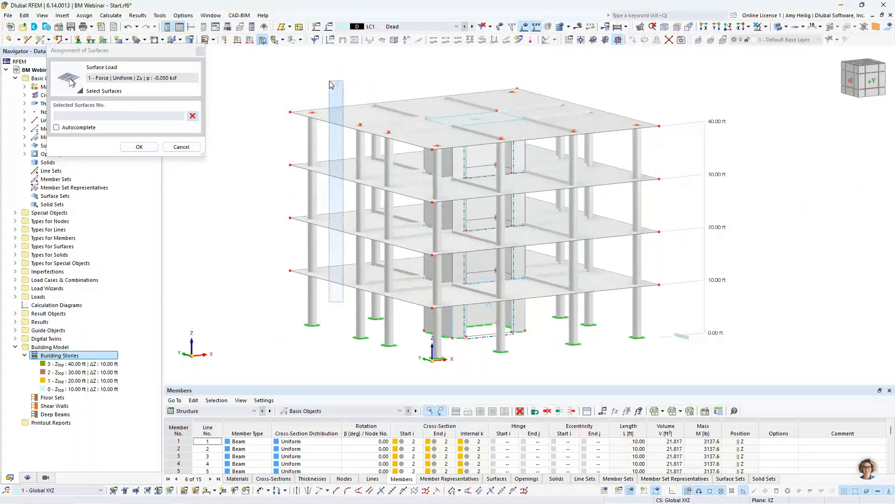
left_click_drag(330, 83, 329, 84)
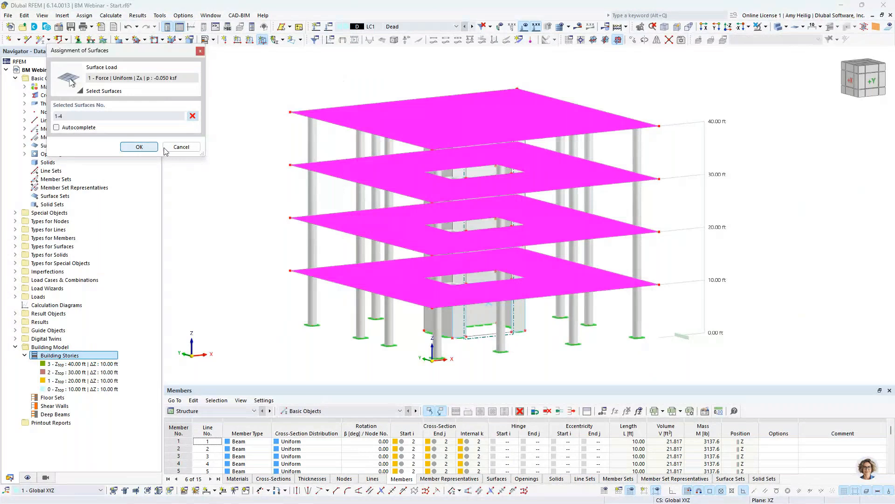
left_click(139, 147)
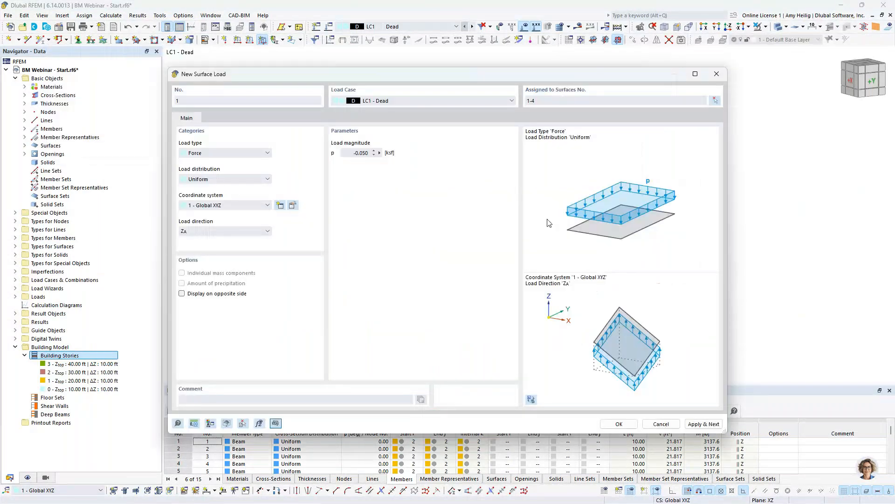
left_click(704, 424)
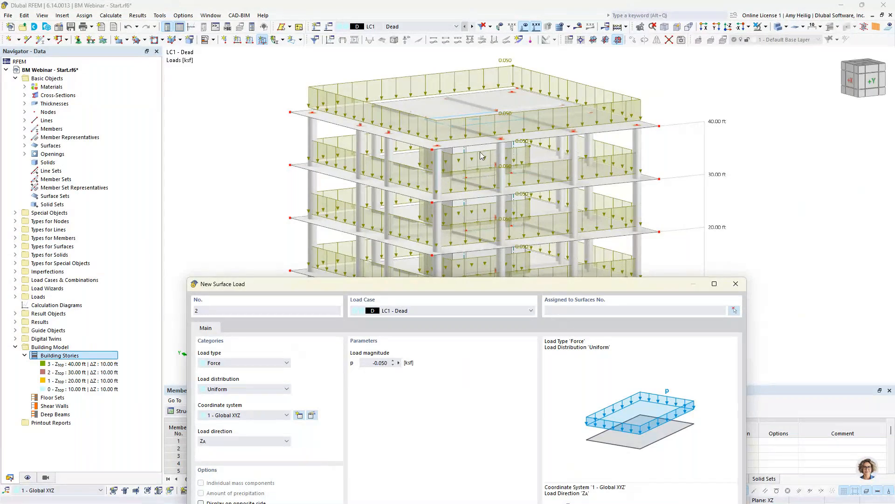
Add a uniform surface load of -0.075 ksf in load case LC2 Live to surfaces 1-4
left_click_drag(499, 286, 516, 92)
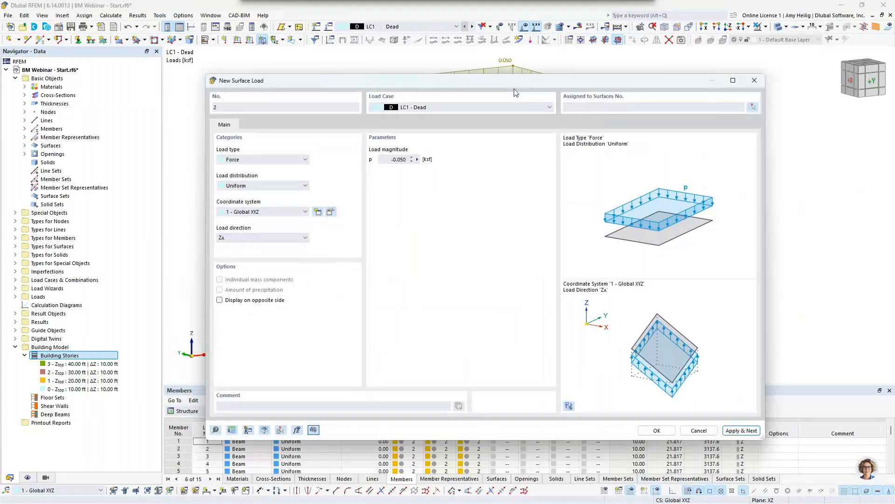
left_click(513, 107)
left_click(467, 123)
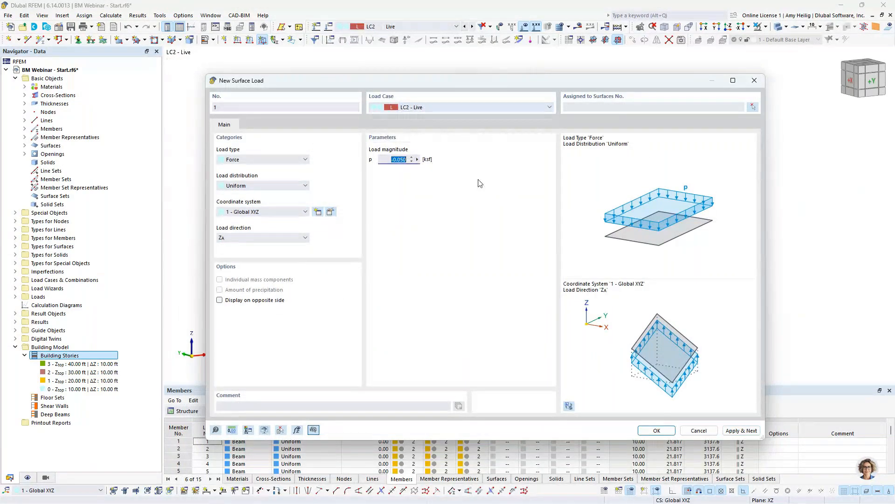
type("-")
type("75")
left_click(589, 107)
type("1-4")
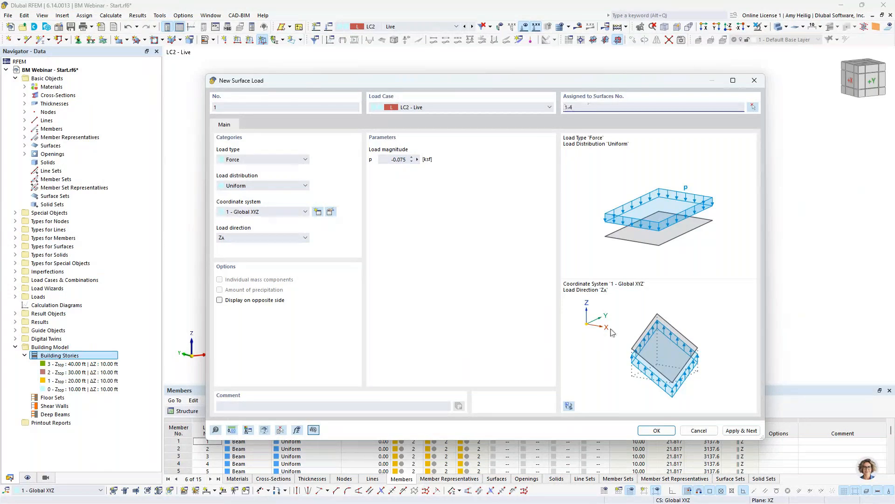
left_click(656, 431)
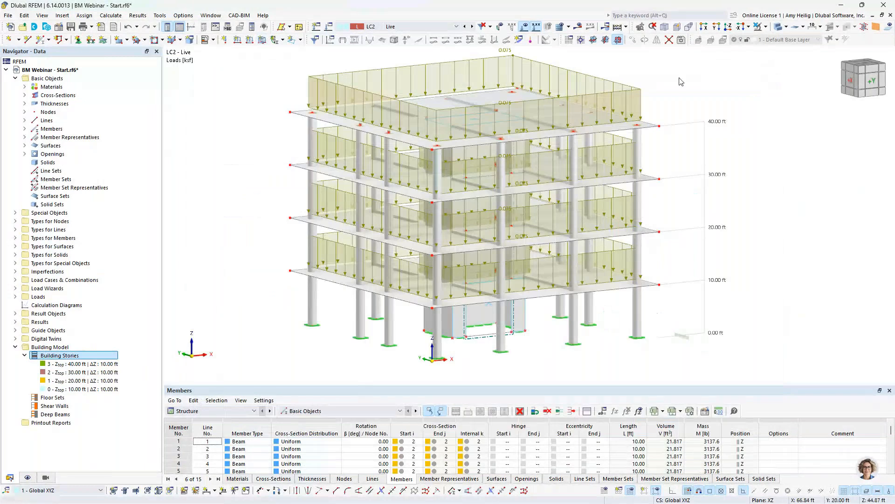
Switch to load case LC3 Wind 1 and look over the available load wizards
left_click(473, 27)
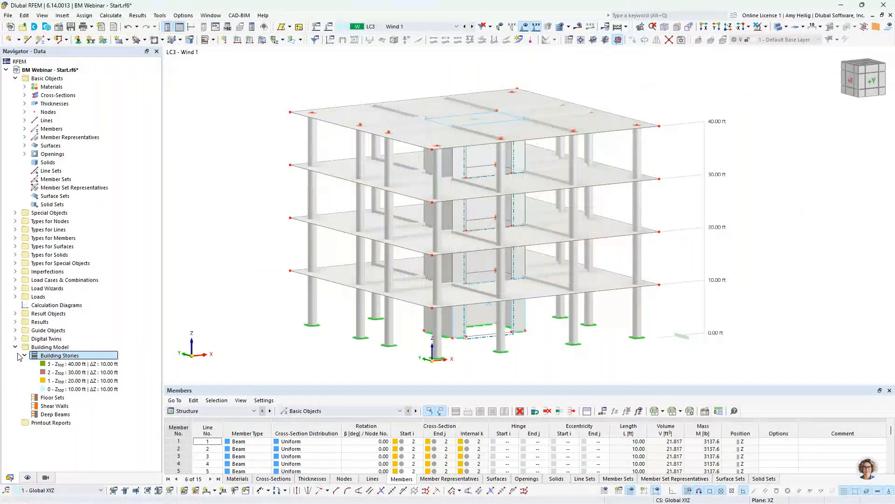
left_click(15, 347)
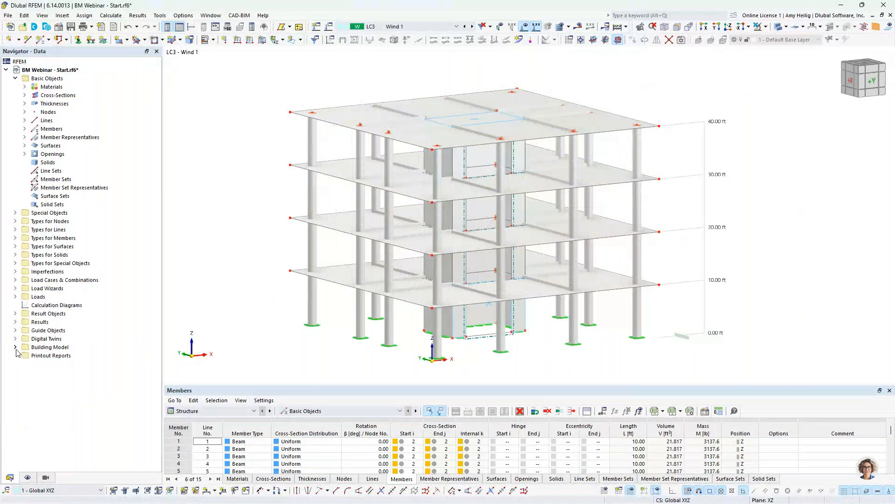
left_click(15, 288)
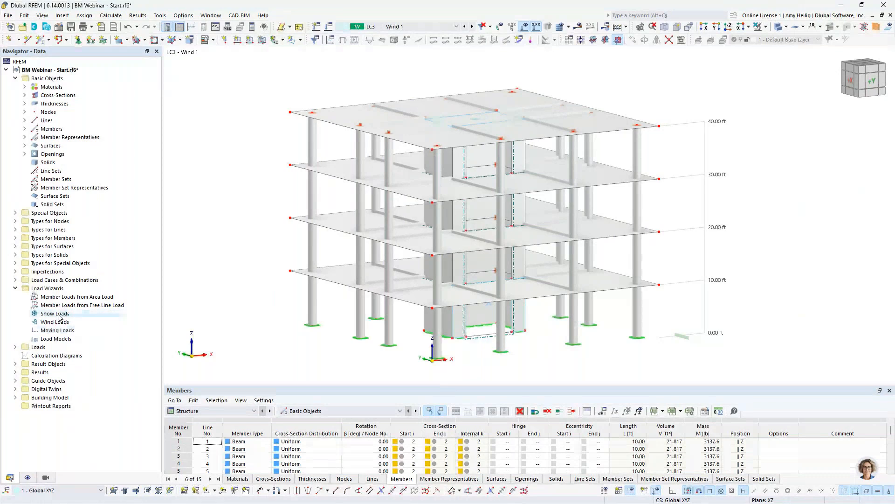
left_click(16, 288)
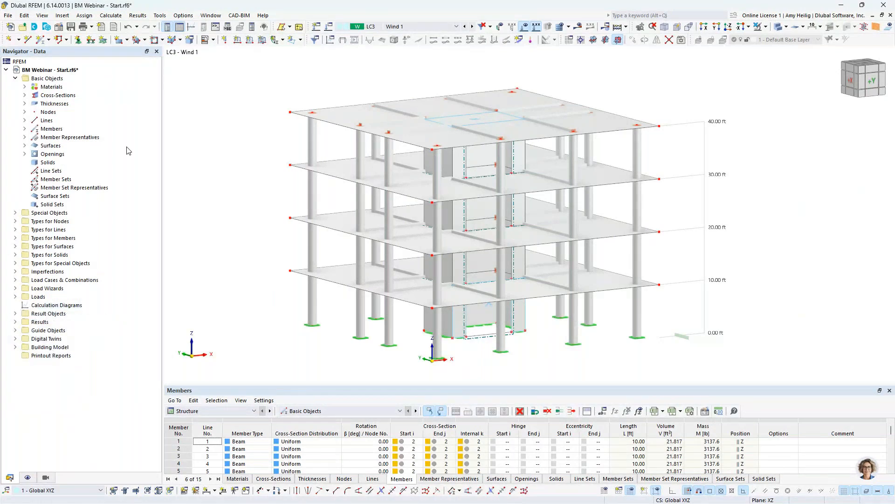
Set up a uniform line load of -0.2 kip/ft in LC3 Wind 1, acting globally in Y on true length
left_click(237, 40)
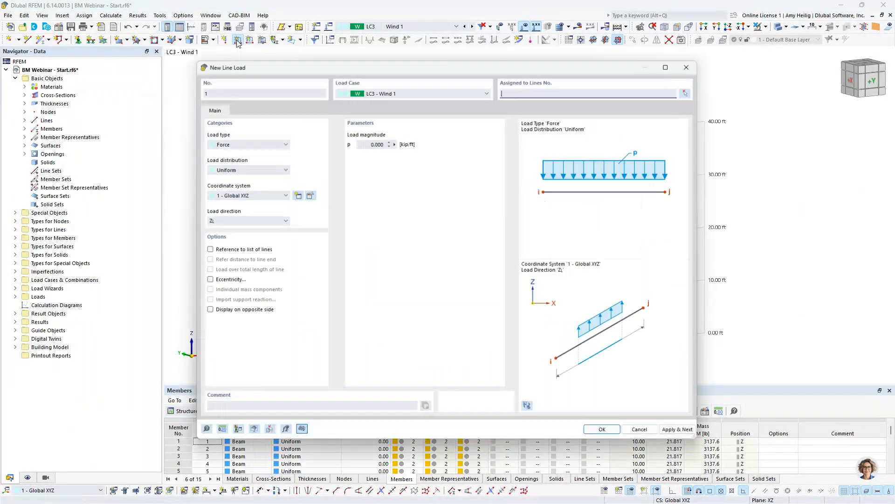
left_click(365, 142)
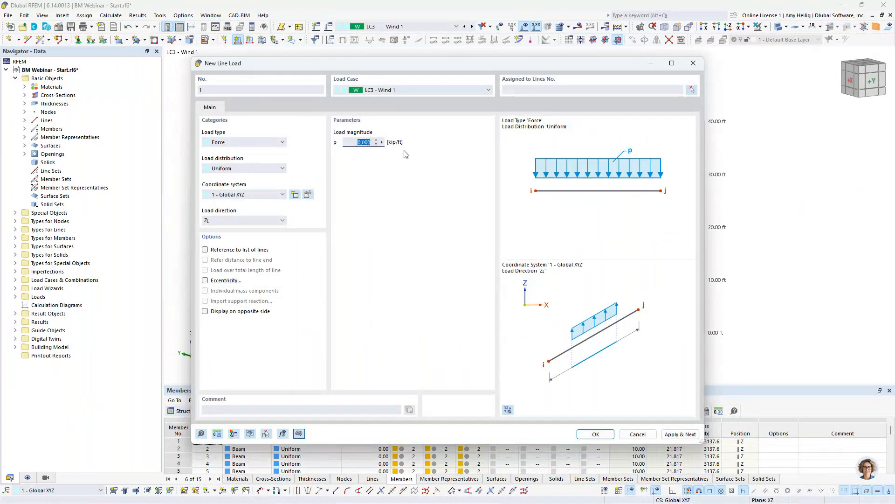
type("-0.2")
left_click(247, 220)
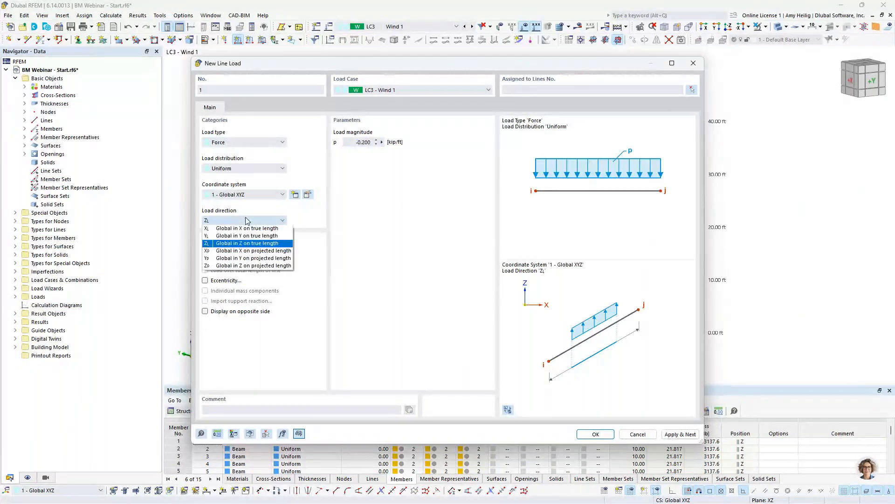
left_click(247, 236)
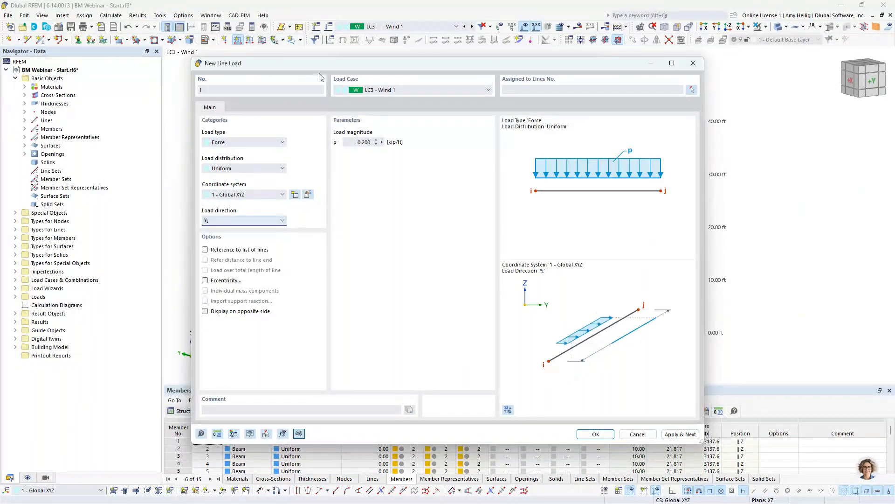
left_click_drag(322, 64, 393, 84)
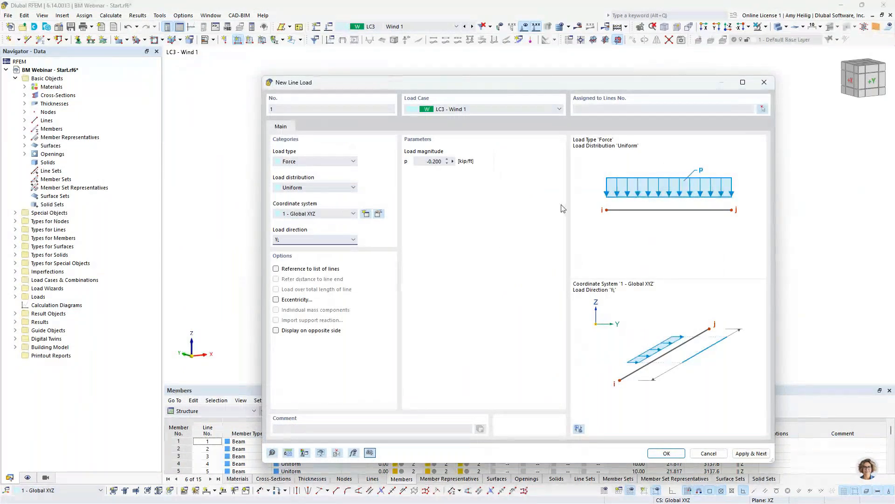
Assign the Wind 1 line load to the slab edges parallel to X at Y = 50 ft on all four levels
key("Return")
left_click(340, 265)
left_click(340, 265)
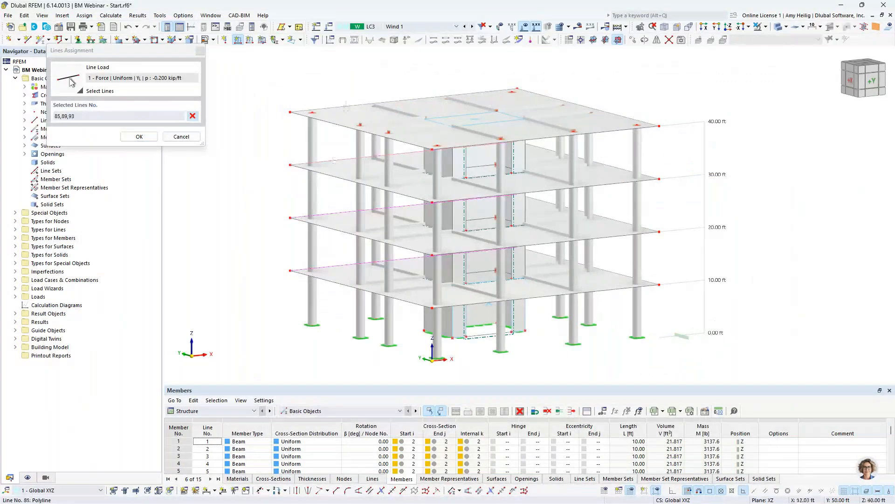
left_click(346, 106)
key("Return")
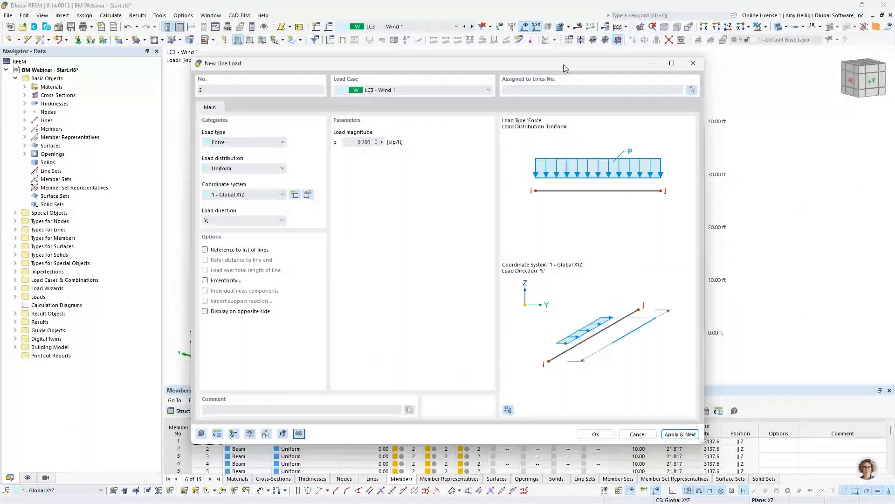
Set up a uniform line load of -0.2 kip/ft in LC4 Wind 2 on slab edge lines 82, 86, 90 and 94
left_click_drag(563, 68, 536, 292)
left_click_drag(407, 295, 433, 81)
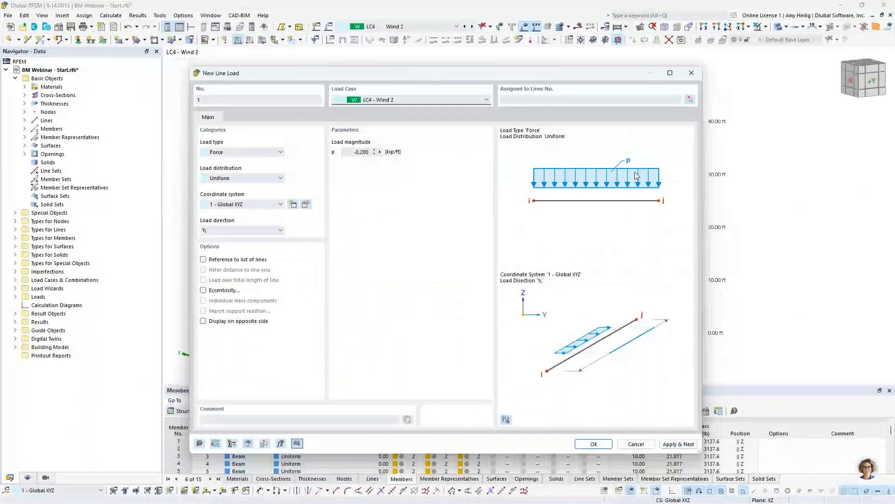
left_click(689, 101)
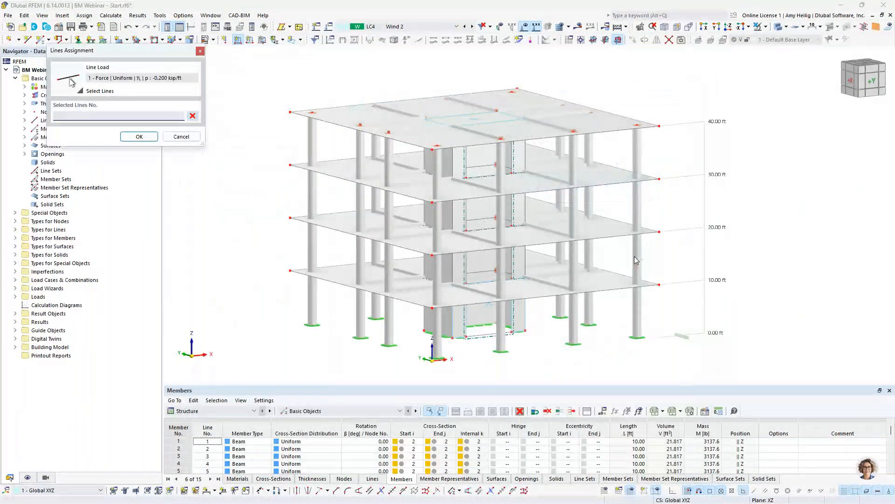
left_click(623, 275)
left_click(618, 218)
left_click(619, 169)
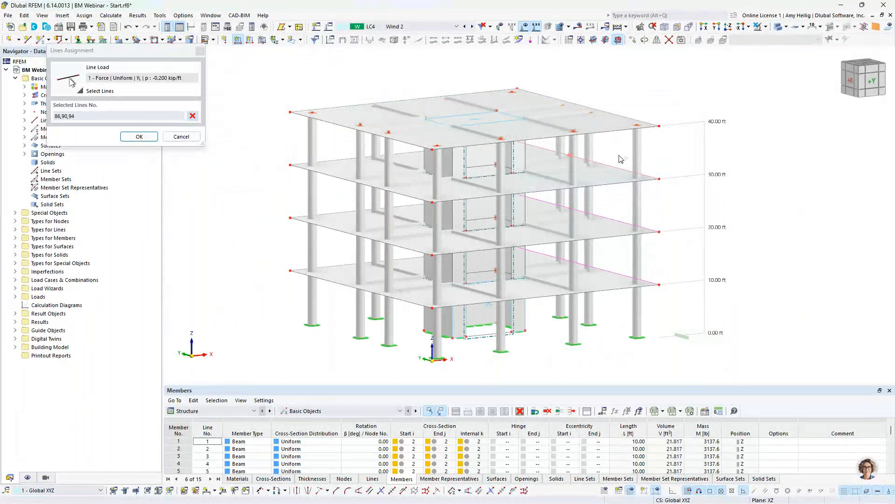
left_click(619, 159)
left_click(139, 136)
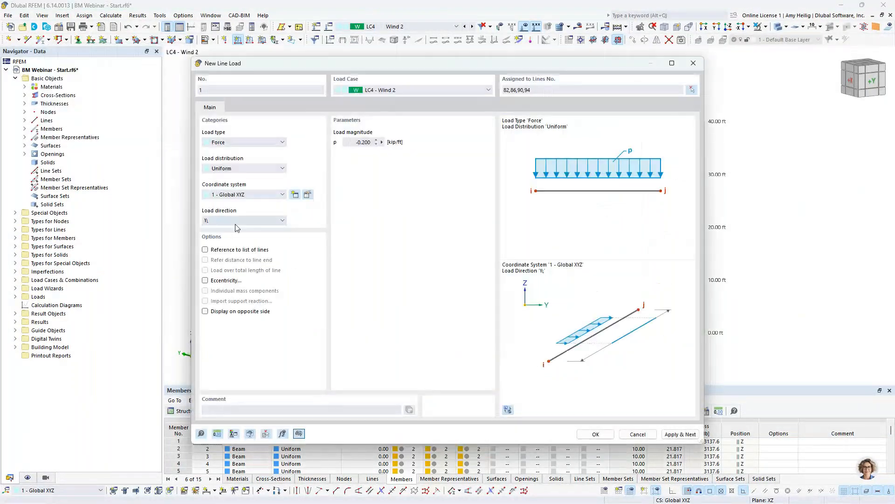
Make the Wind 2 line load act globally in X on true length and create it
left_click(237, 220)
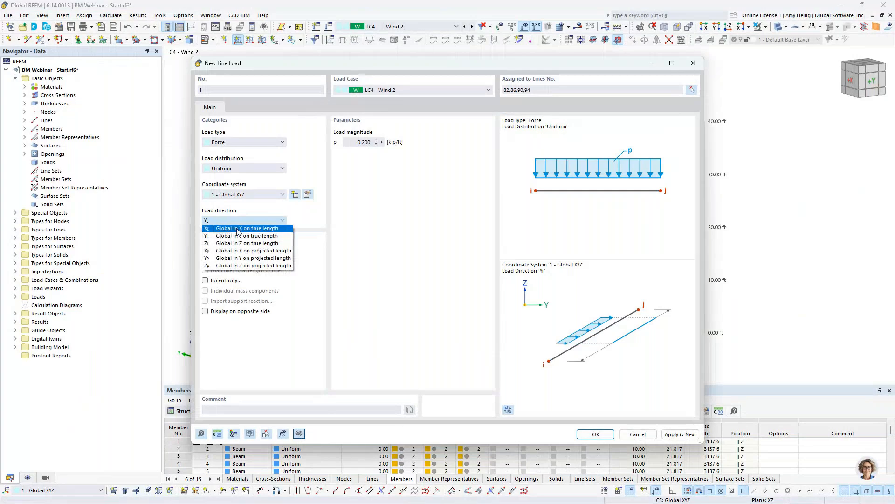
left_click(238, 228)
left_click(596, 435)
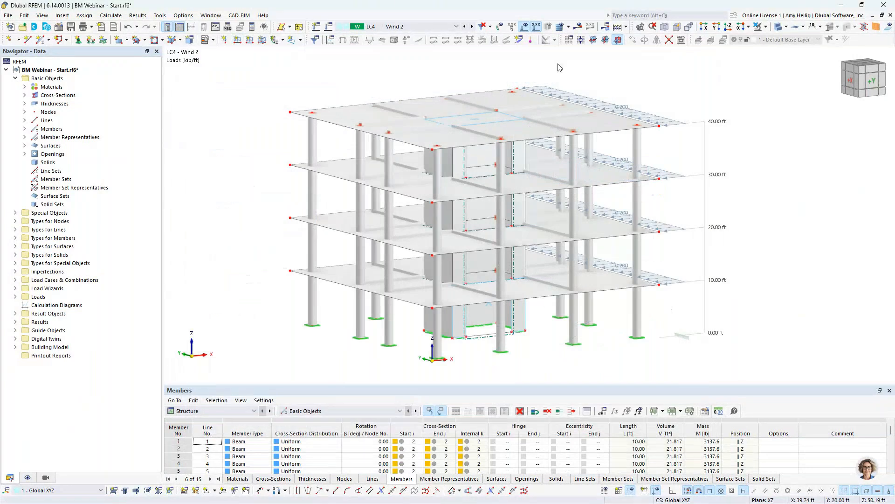
Display load combination CO2 (1.20D + 1.60L) and reduce the graphical size of the surface loads
left_click(409, 28)
left_click(397, 87)
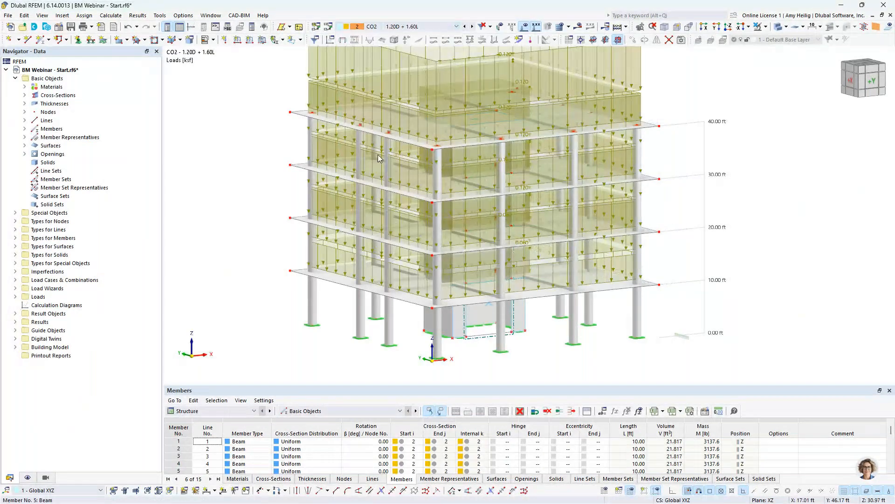
scroll(382, 205, "down", 1)
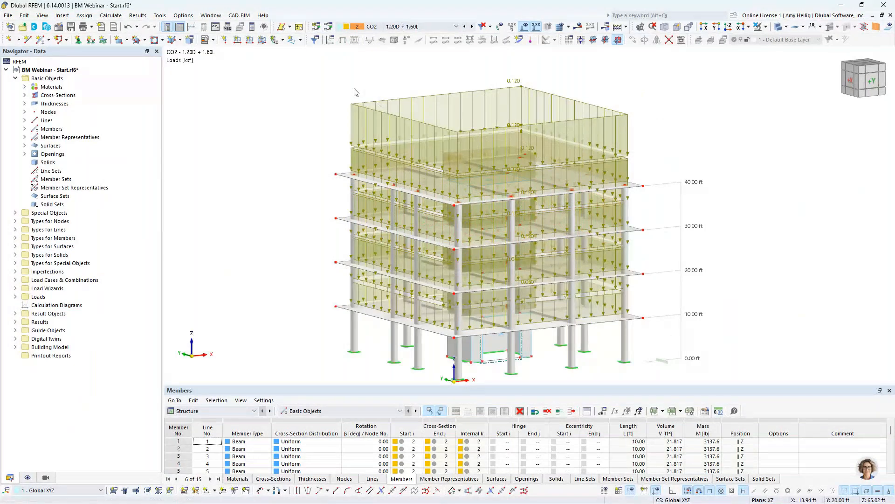
right_click(366, 109)
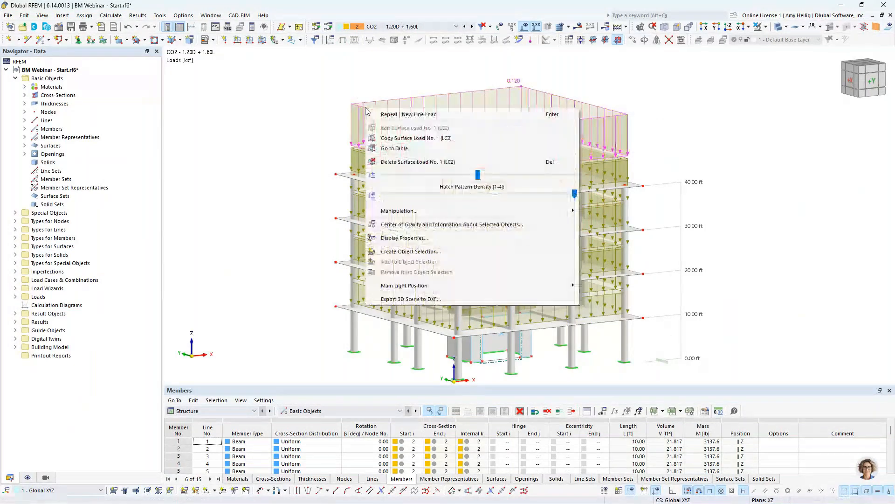
left_click_drag(478, 174, 437, 180)
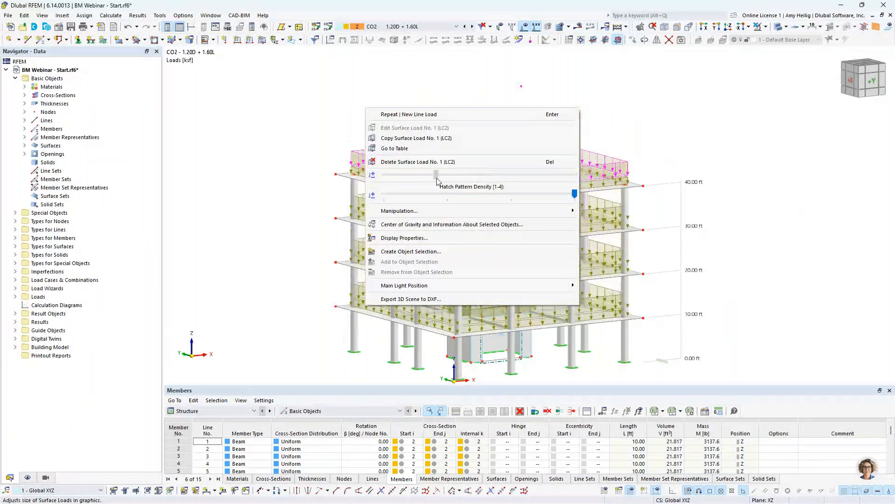
Look over the loads of combinations CO3 and CO4 and turn off the load display in the model
left_click(472, 26)
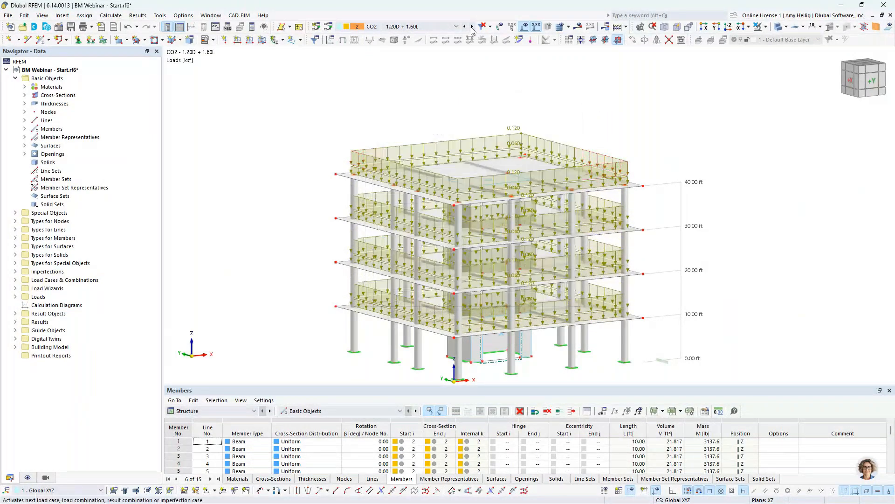
middle_click_drag(358, 174, 402, 170, "ctrl")
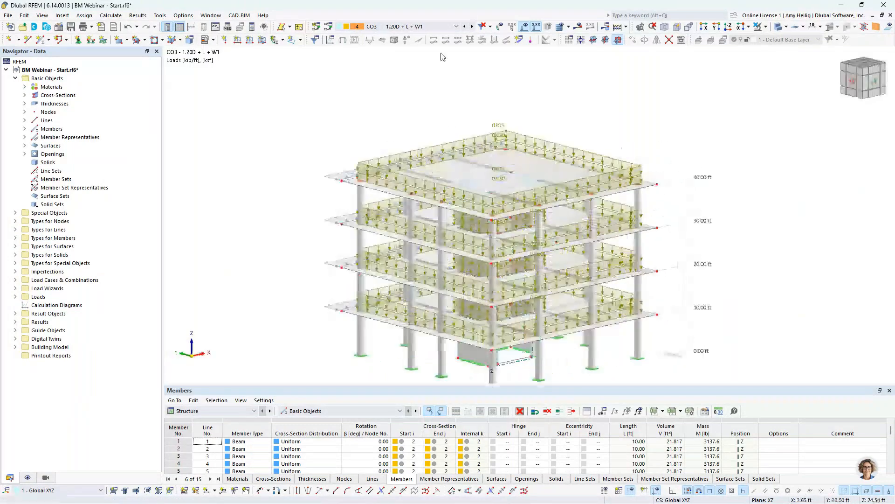
left_click(472, 27)
middle_click_drag(605, 202, 577, 168)
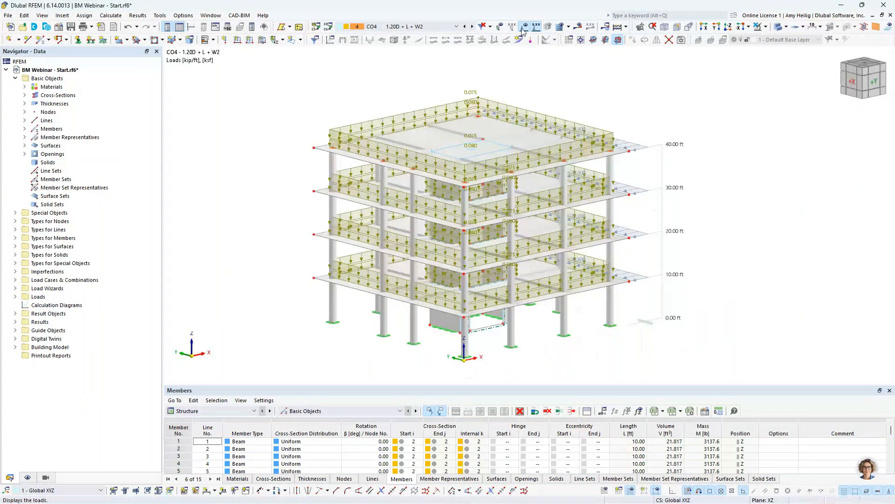
left_click(524, 28)
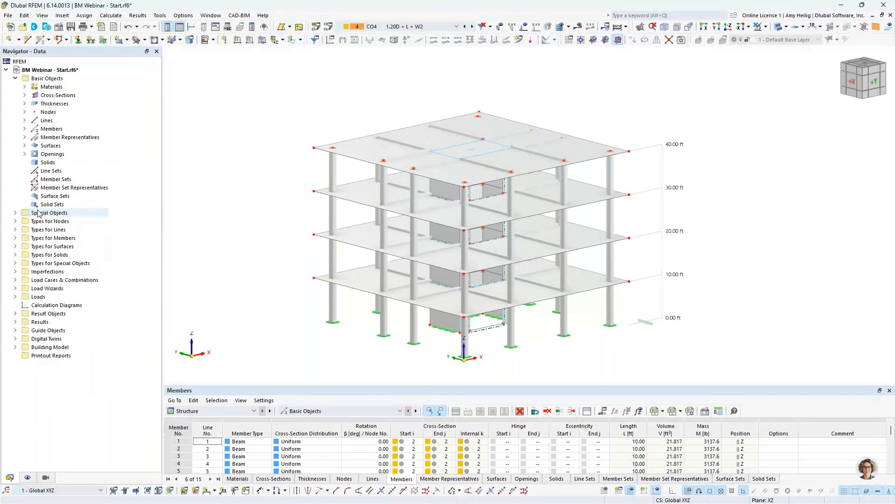
Examine the generated building stories, isolating stories 0 and 1 in the visibilities, and restore the full model view
left_click(15, 78)
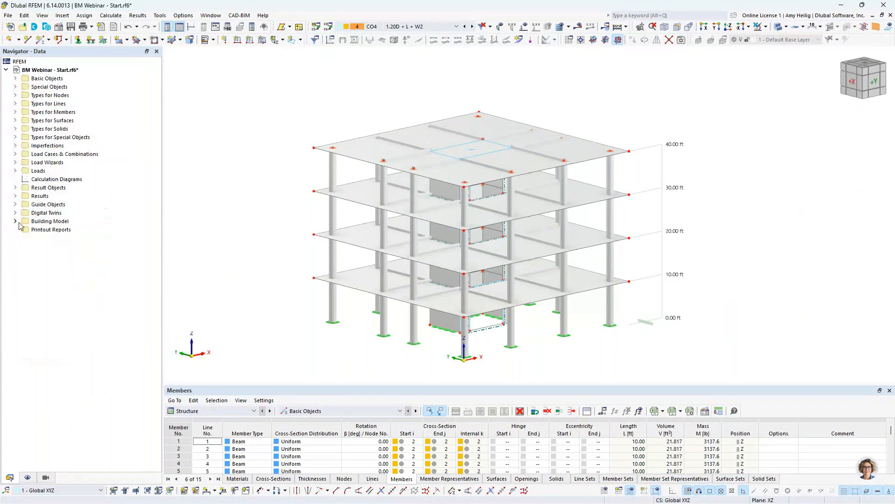
left_click(15, 221)
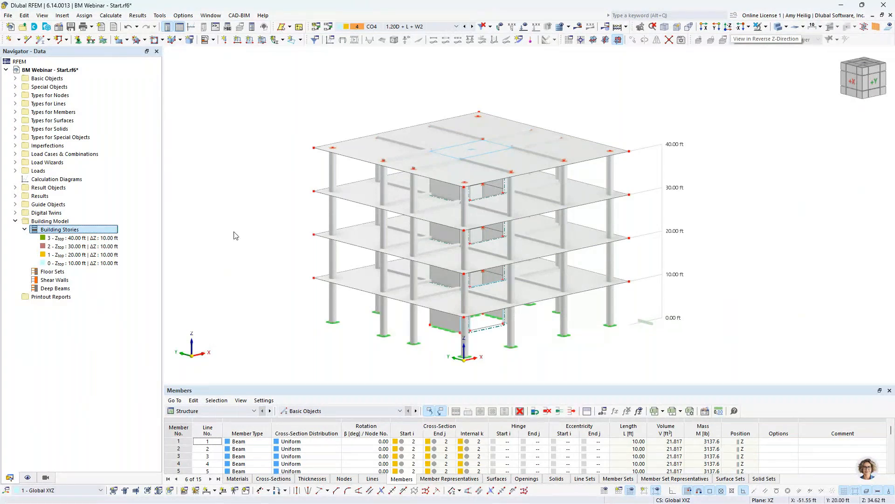
left_click(46, 477)
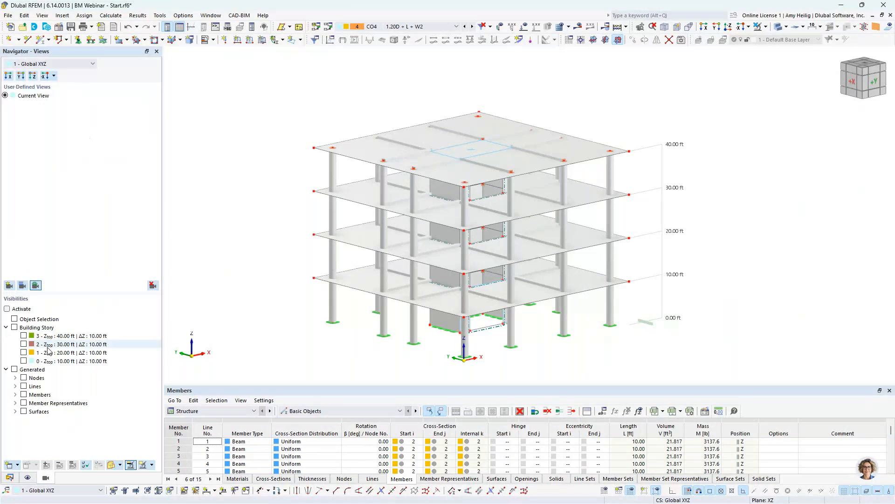
left_click(23, 361)
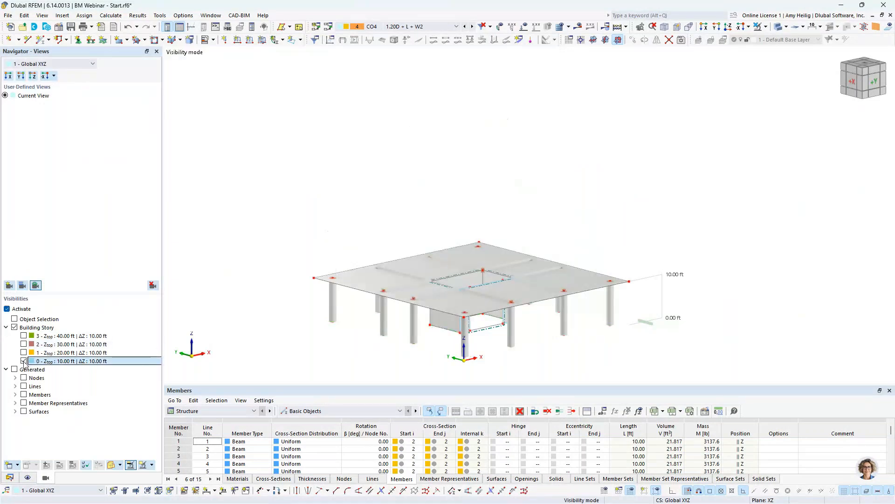
left_click(23, 353)
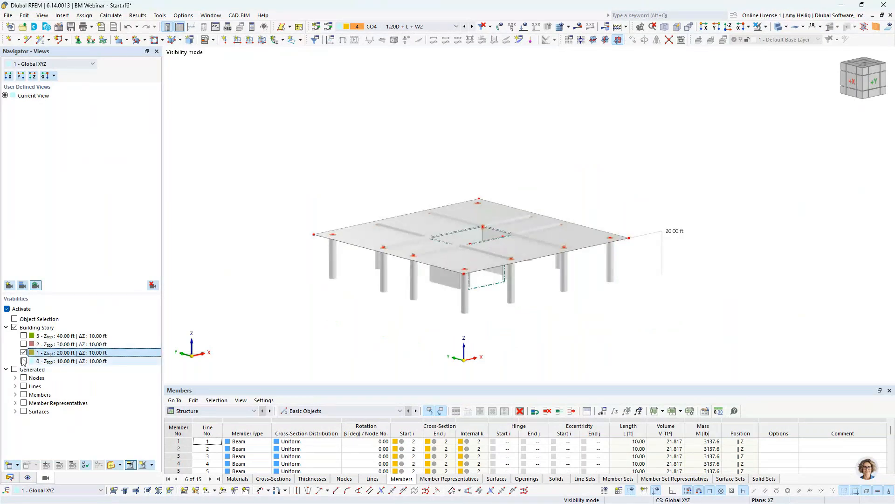
left_click(23, 361)
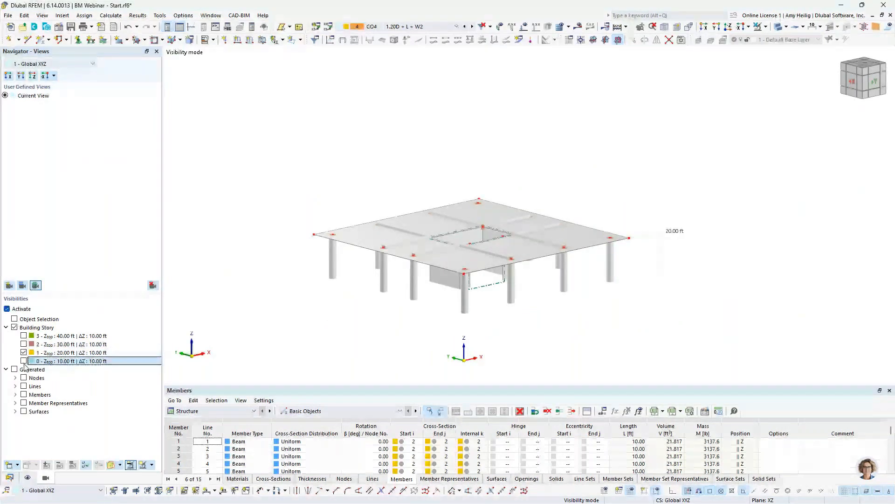
left_click(23, 361)
left_click(14, 327)
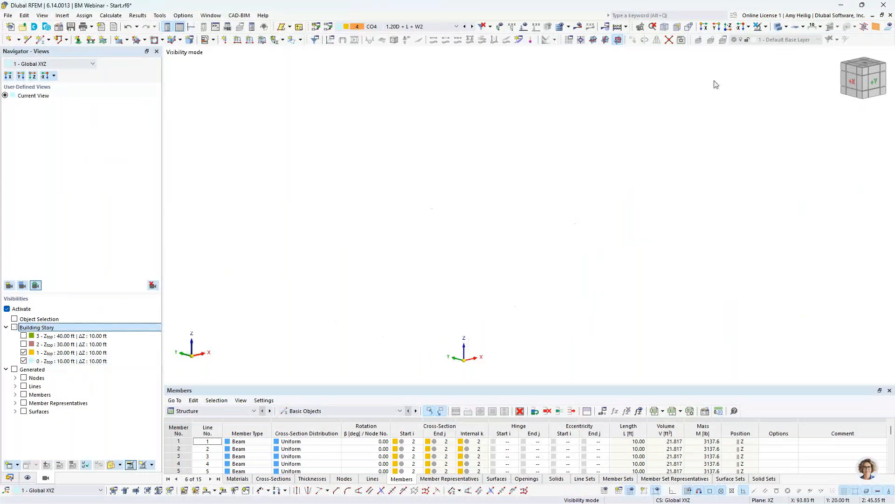
left_click(758, 27)
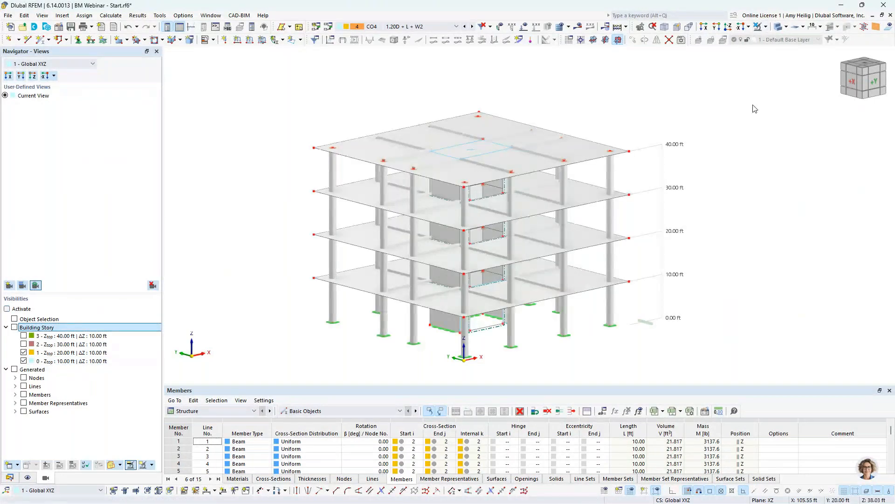
Isolate the solid core wall at X = 17 ft and the core wall with openings at Y = 20 ft
left_click(728, 27)
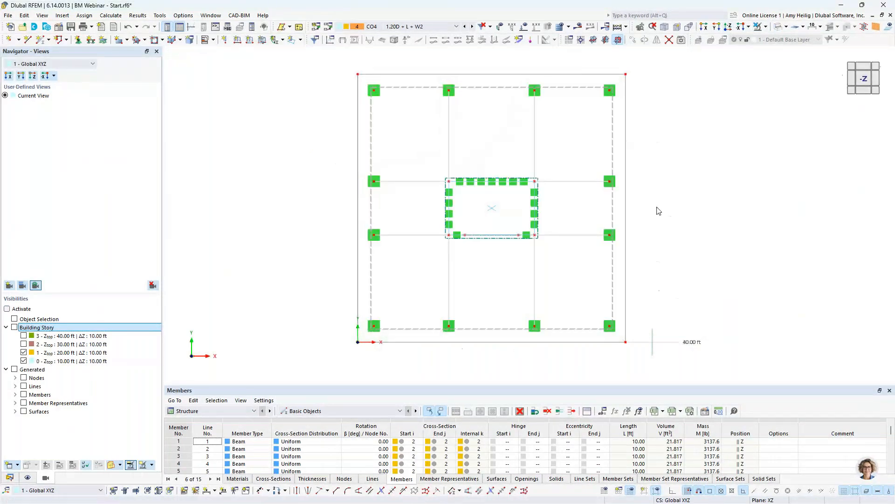
left_click_drag(434, 161, 464, 256)
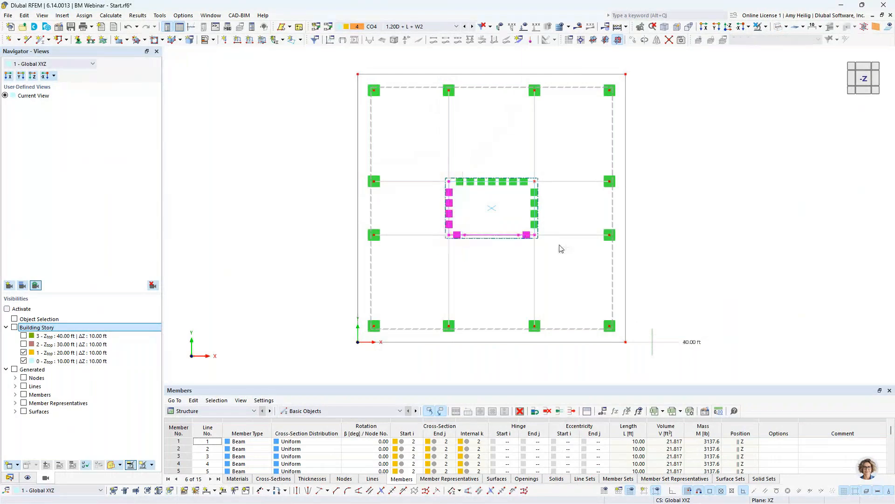
left_click(768, 30)
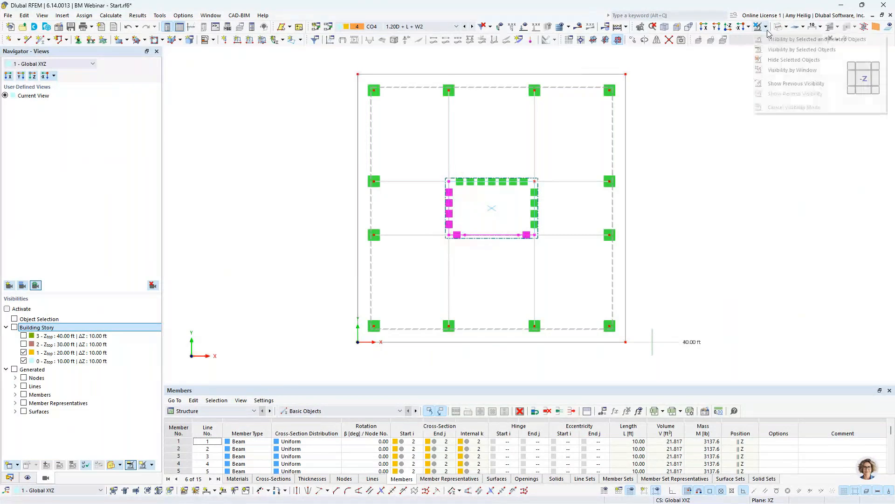
left_click(800, 50)
middle_click_drag(564, 276, 597, 205, "ctrl")
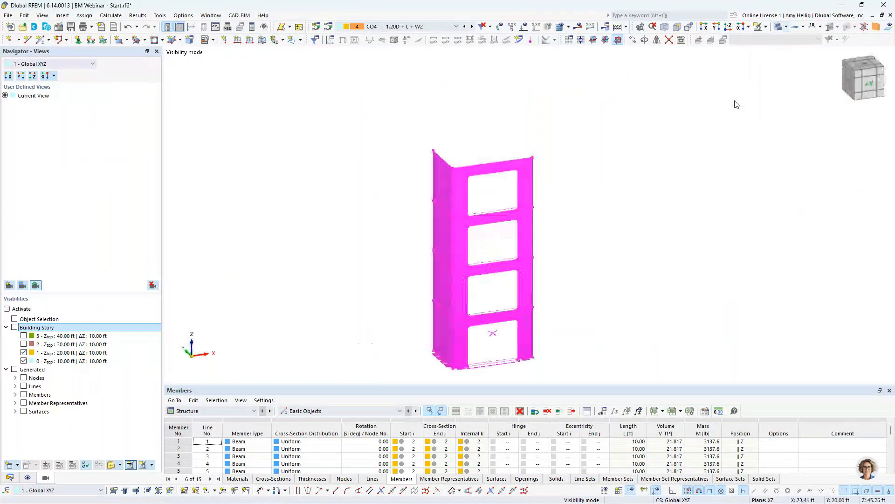
left_click(636, 230)
middle_click_drag(583, 286, 635, 256)
scroll(636, 256, "up", 1)
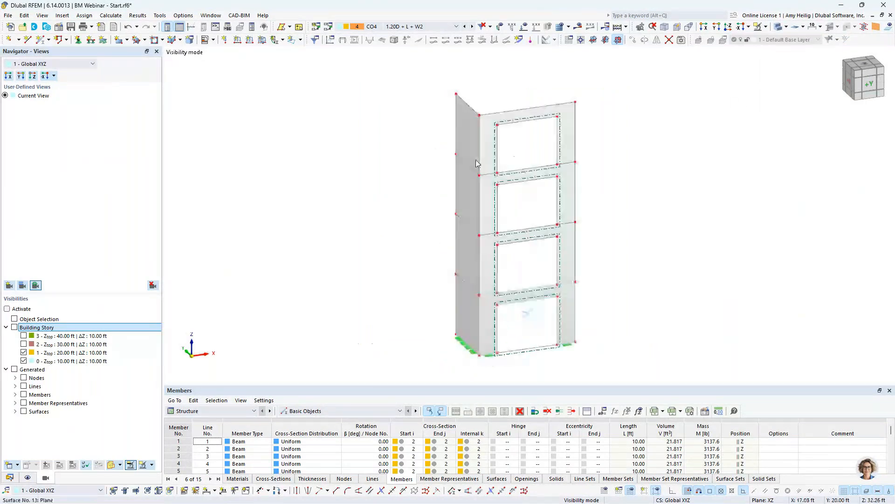
Create a shear wall from the four stacked surfaces 17-20 of the solid core wall
left_click(10, 477)
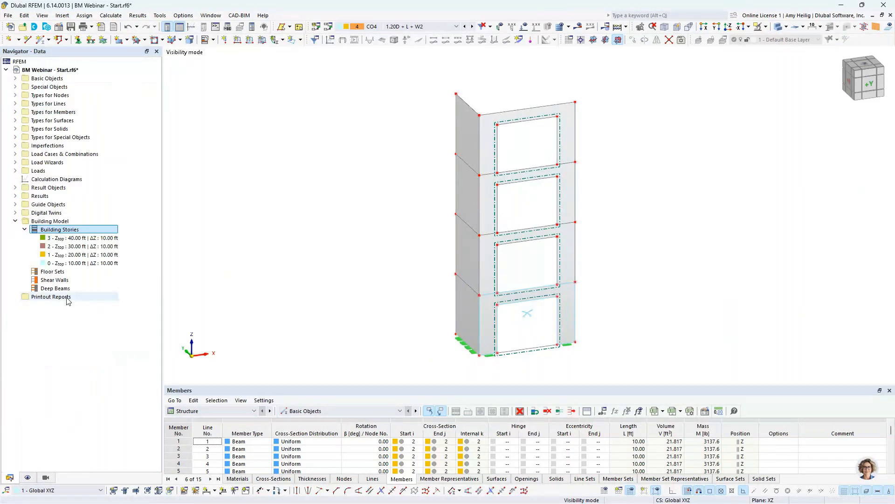
right_click(59, 280)
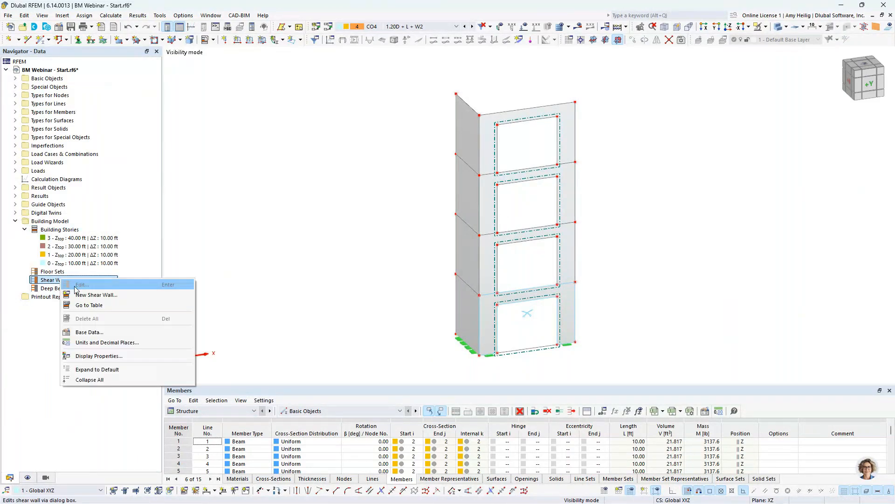
left_click(77, 294)
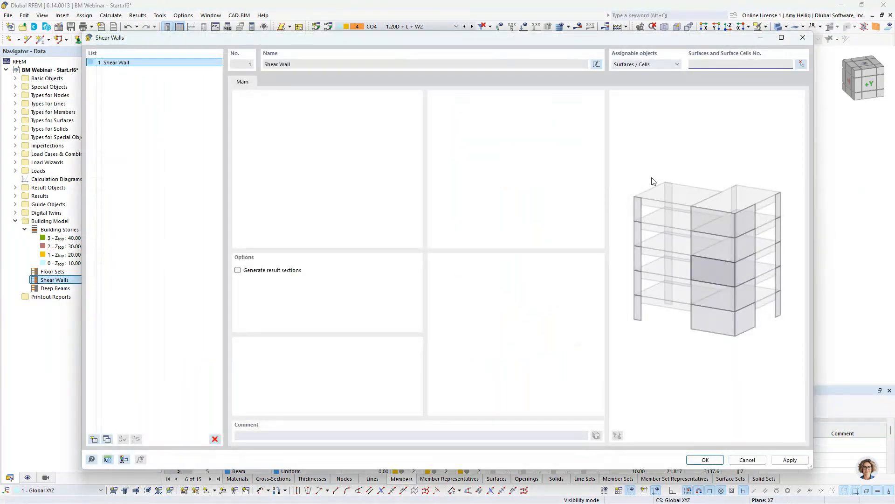
left_click(801, 64)
left_click(467, 294)
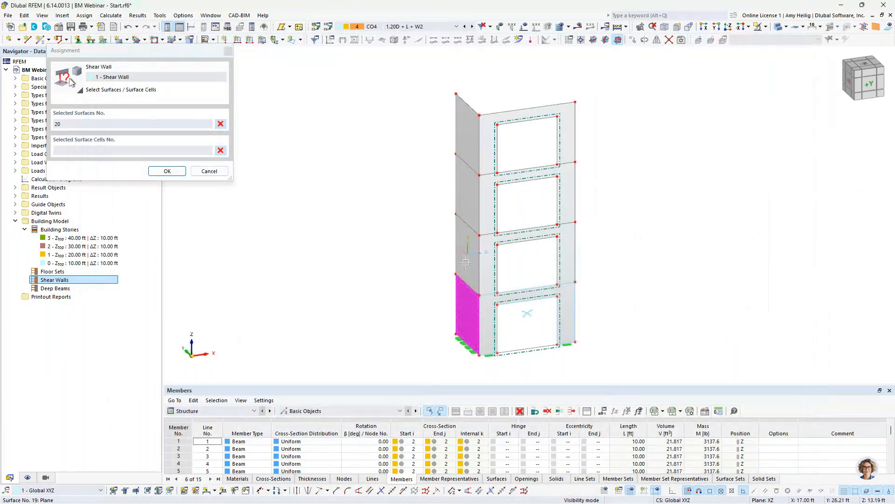
left_click(466, 263)
left_click(467, 203)
left_click(468, 145)
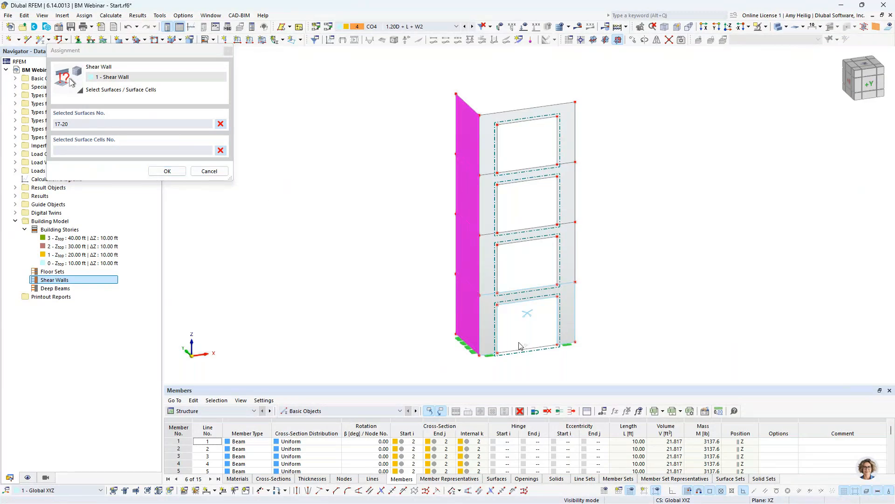
left_click(167, 172)
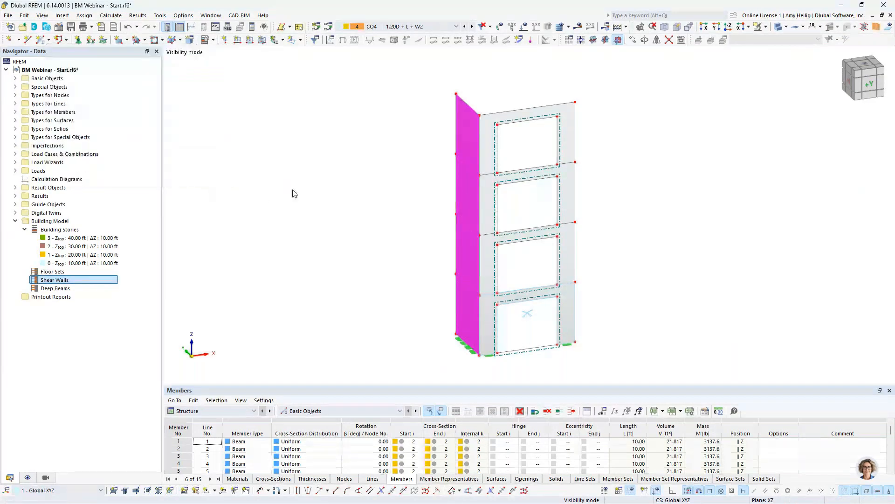
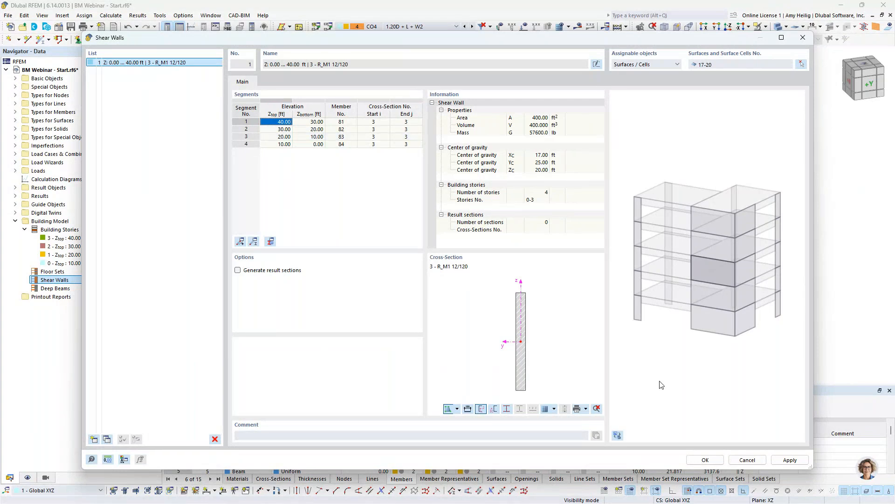
left_click(704, 460)
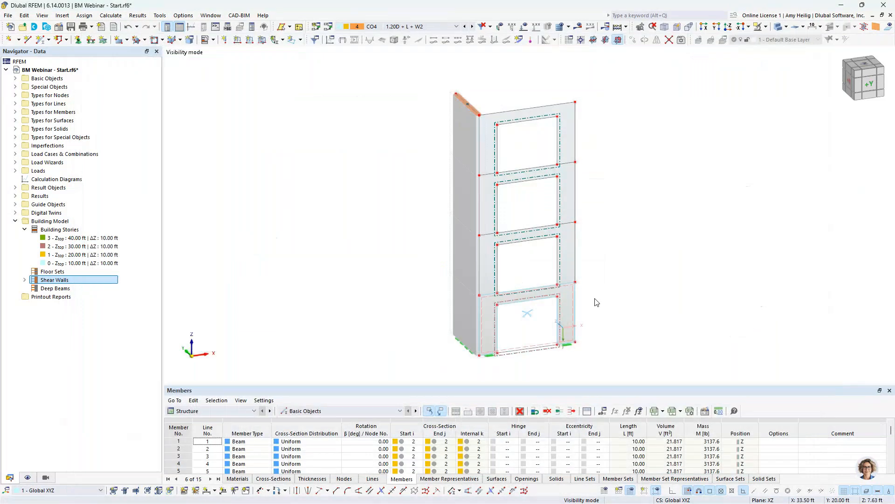
Examine the wall segments beside and above the openings on the two lowest stories of the core
scroll(570, 362, "up", 4)
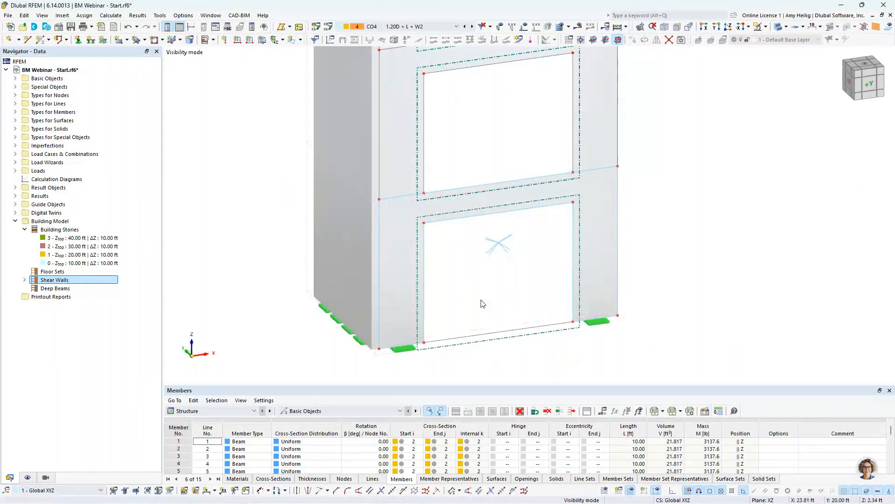
left_click(412, 312)
left_click(399, 153)
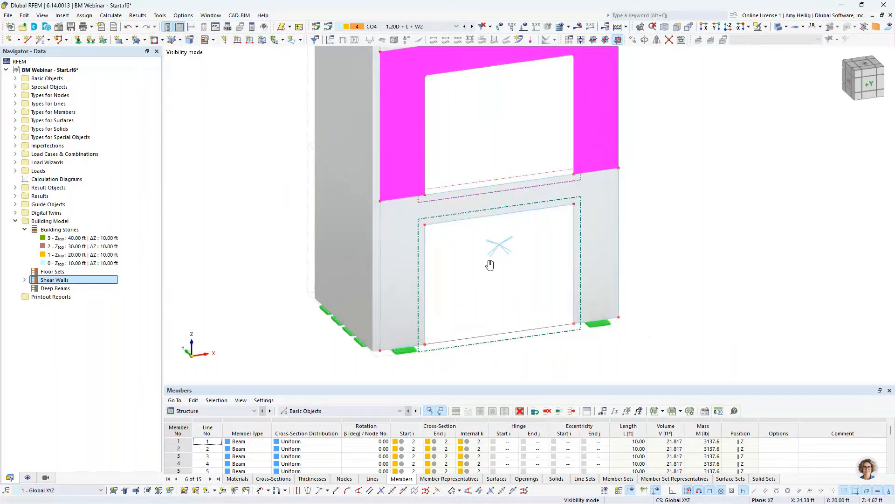
middle_click_drag(490, 265, 510, 303)
scroll(511, 303, "down", 2)
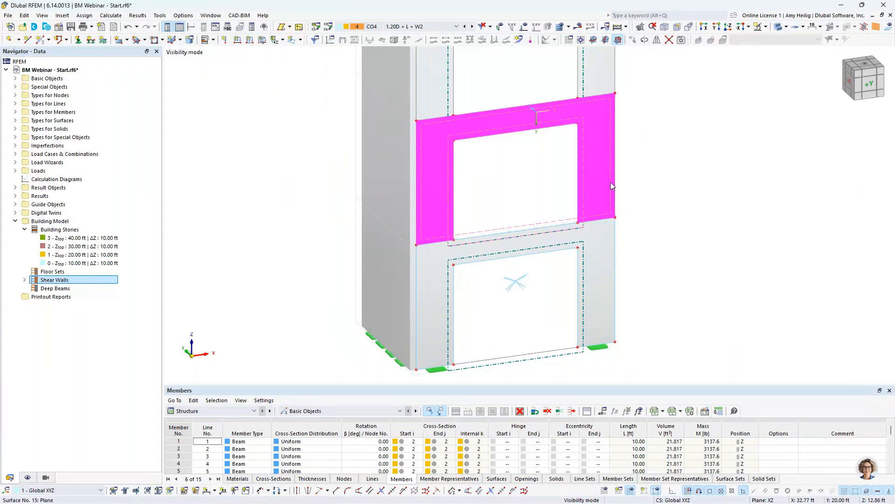
mouse_move(611, 183)
left_click(722, 283)
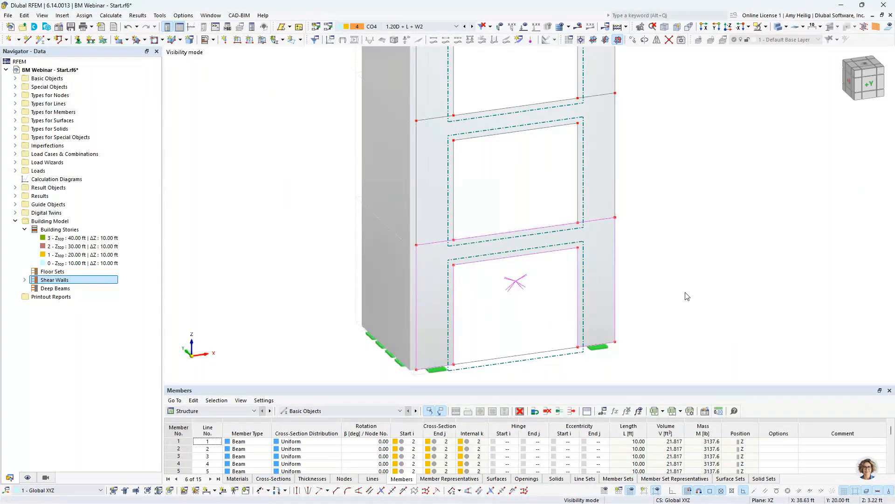
Create surface cells due to openings in surface direction y for the four stacked wall surfaces with openings
scroll(661, 300, "down", 4)
middle_click_drag(691, 272, 597, 288)
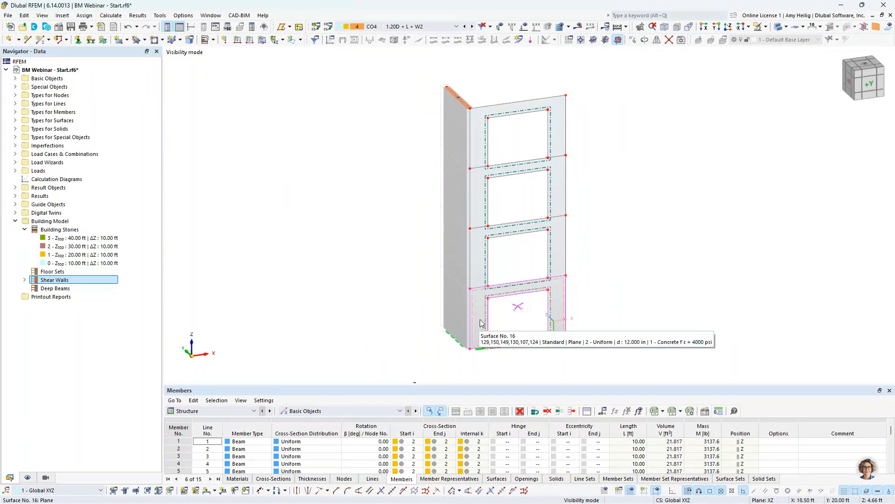
left_click(481, 323)
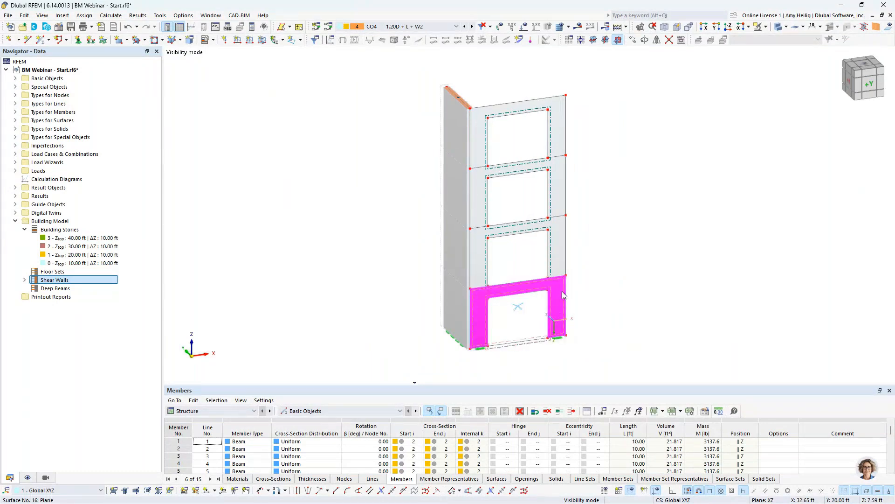
left_click(557, 254)
left_click(555, 203)
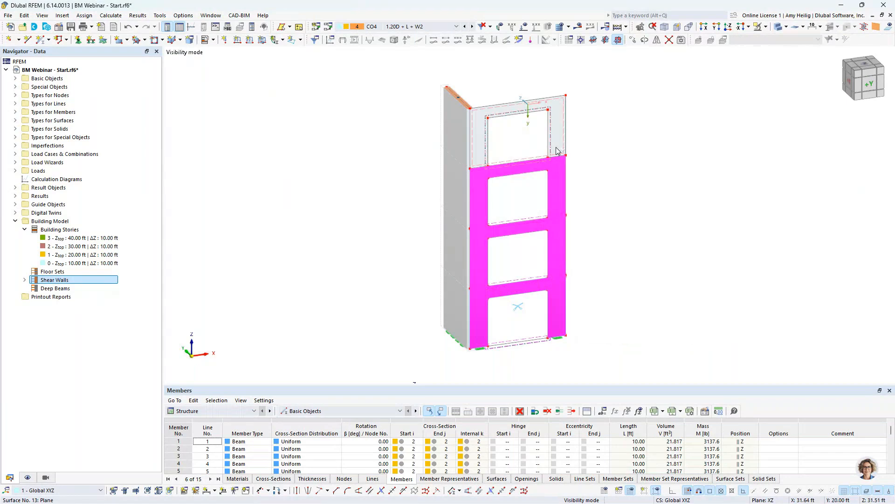
left_click(557, 151)
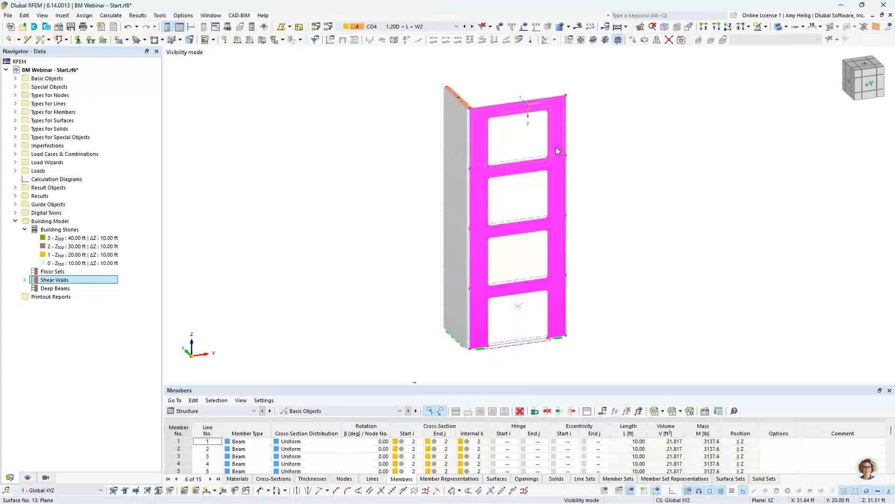
right_click(556, 147)
mouse_move(627, 201)
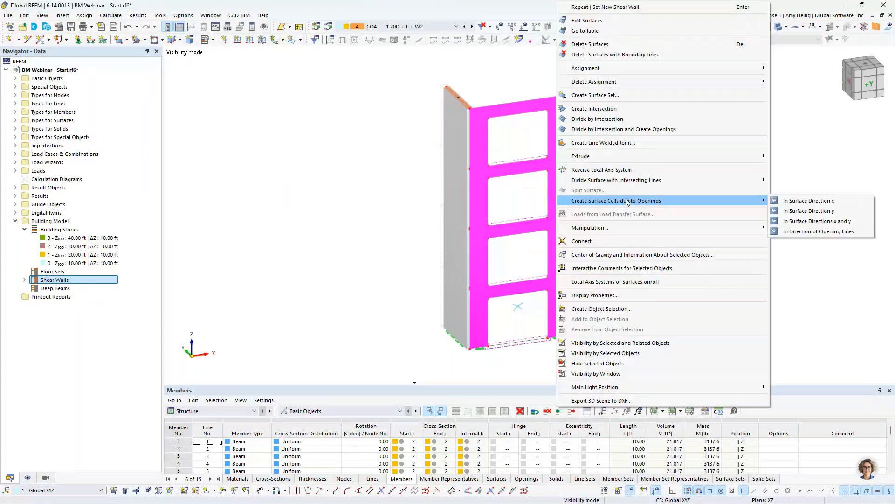
left_click(798, 211)
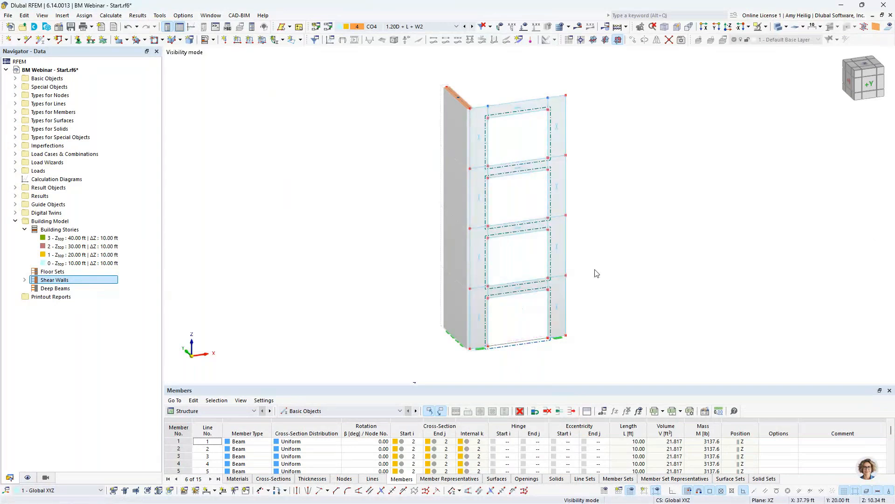
Switch the model display to wireframe and inspect the surface cell above the ground-floor opening
scroll(572, 296, "up", 3)
scroll(571, 295, "up", 1)
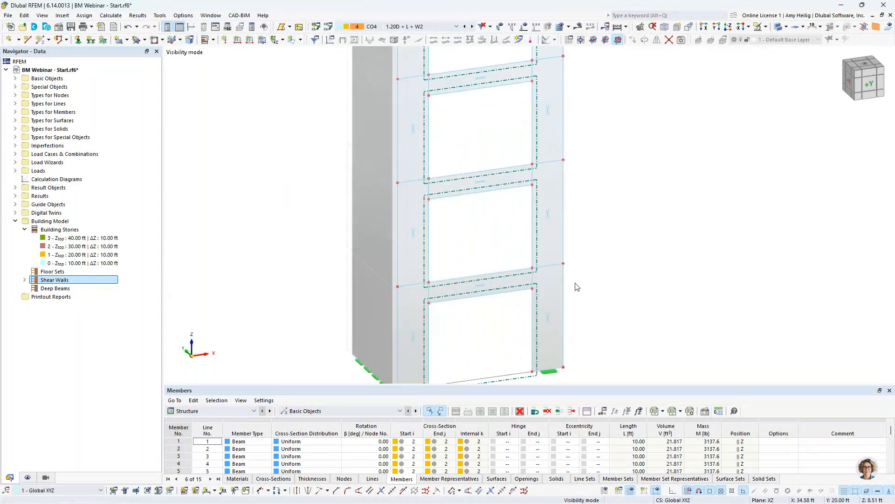
left_click(777, 28)
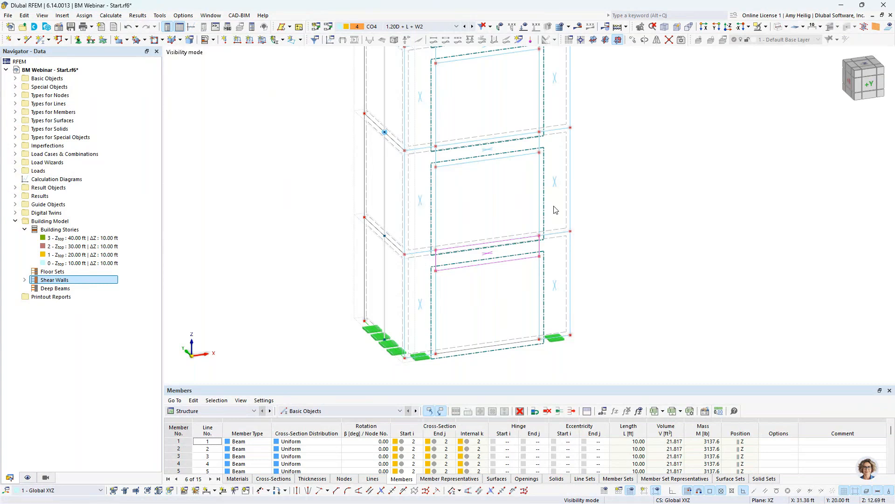
left_click(485, 258)
left_click(492, 304)
Create a new shear wall from surface cells 4, 7, 10 and 12, the pier adjoining the solid side wall
double_click(37, 283)
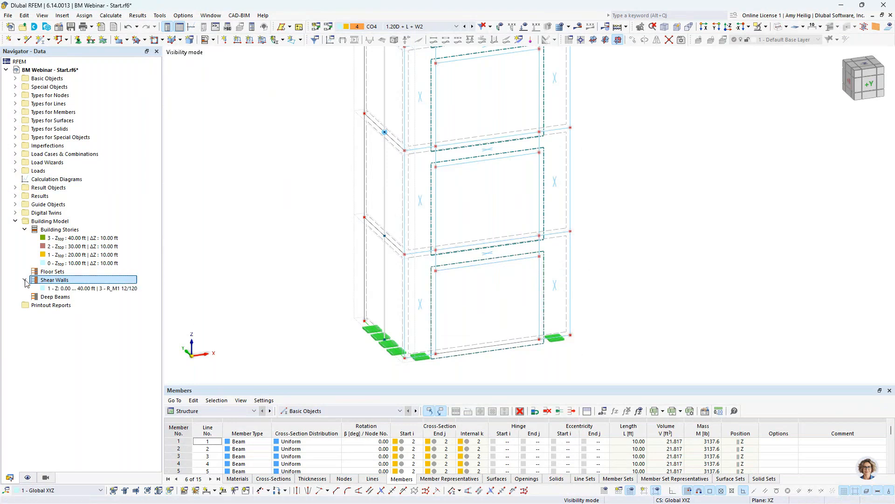
right_click(51, 282)
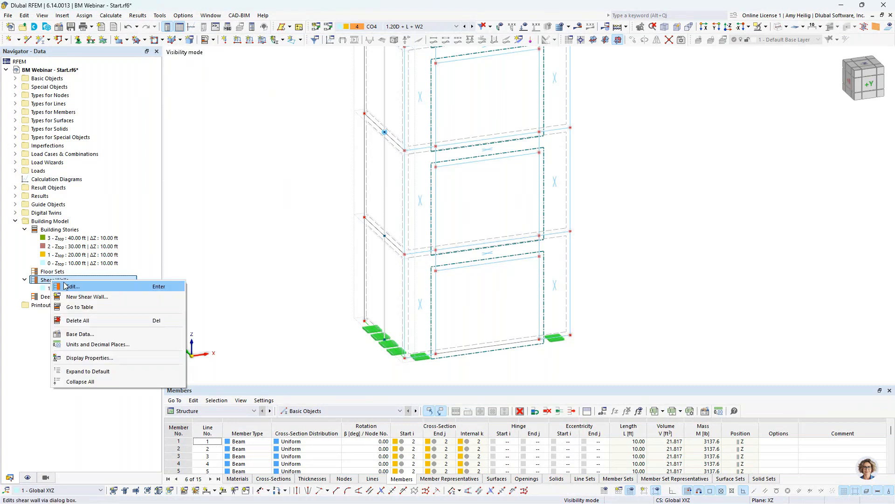
left_click(84, 298)
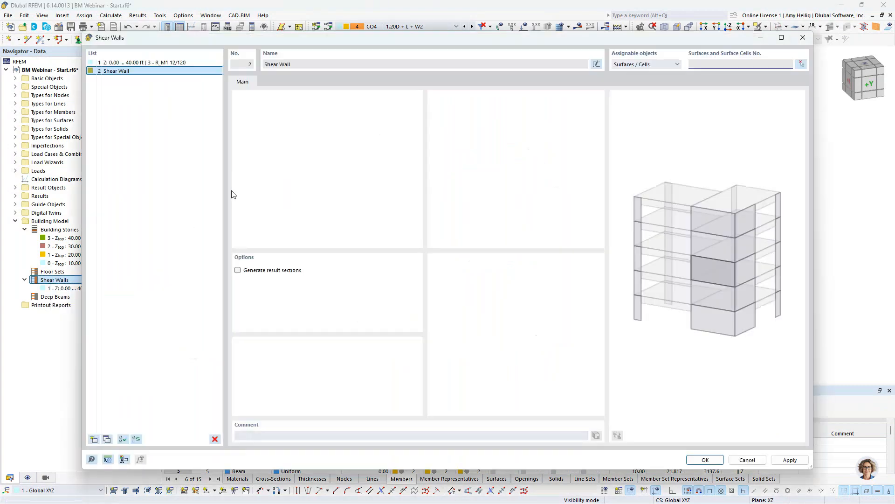
left_click(801, 64)
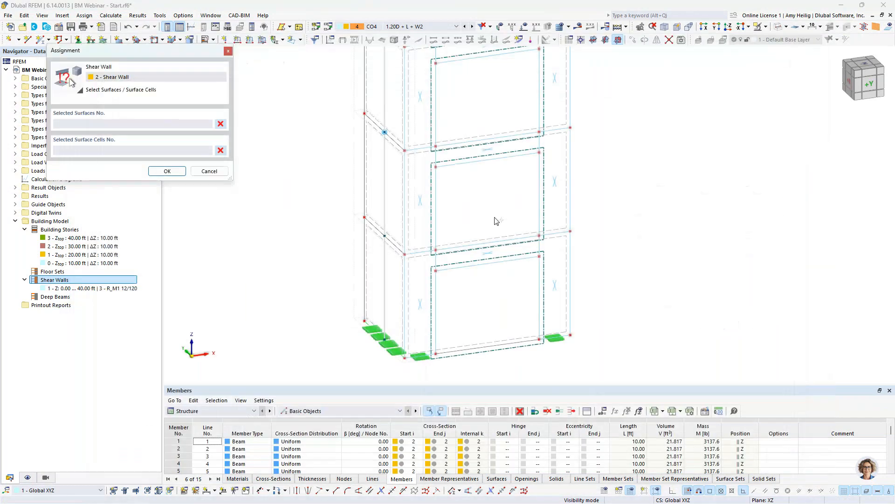
left_click(420, 304)
left_click(420, 201)
middle_click_drag(479, 196, 490, 277)
left_click(429, 176)
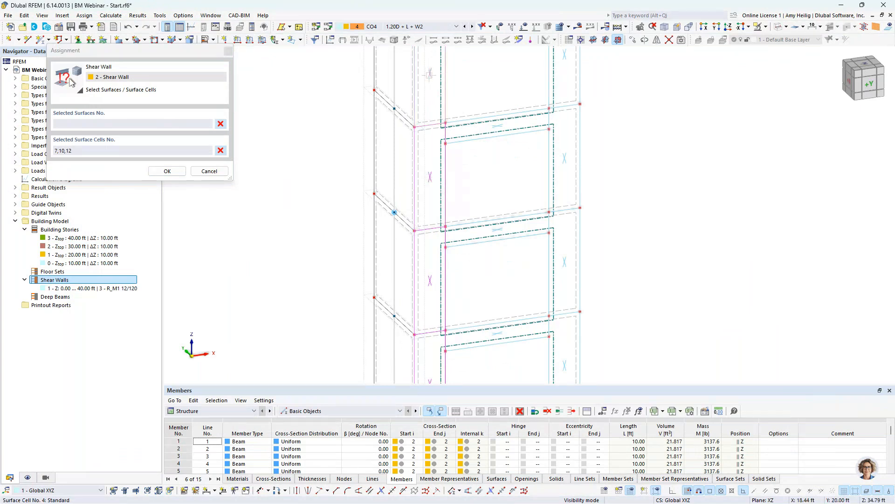
left_click(167, 171)
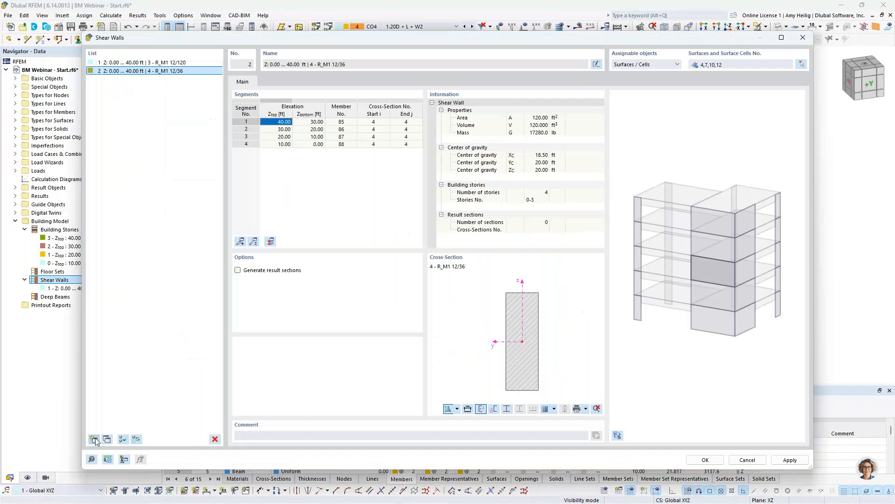
Add another shear wall from surface cells 2, 3, 6 and 9, the pier on the far side of the openings, and accept the shear walls
left_click(94, 439)
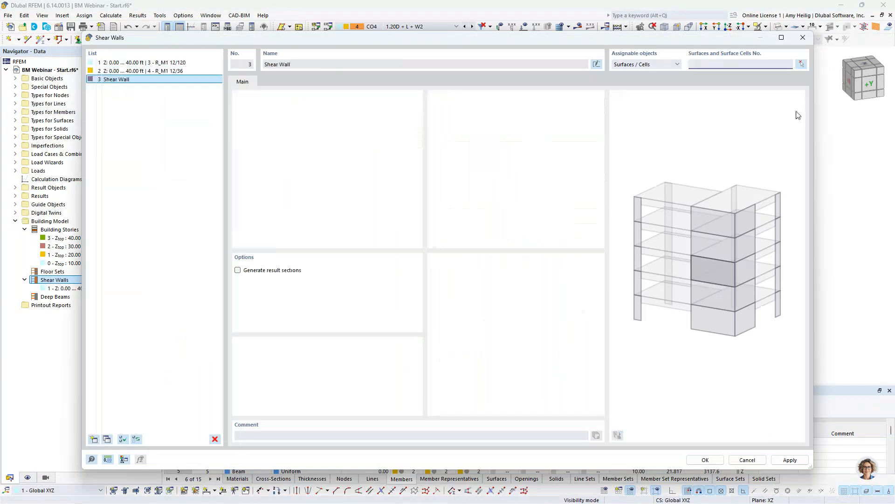
left_click(801, 64)
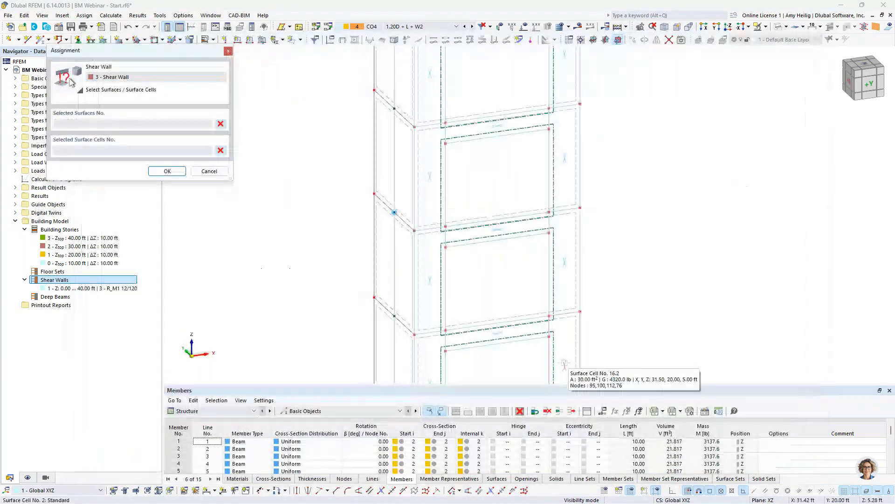
left_click(565, 261)
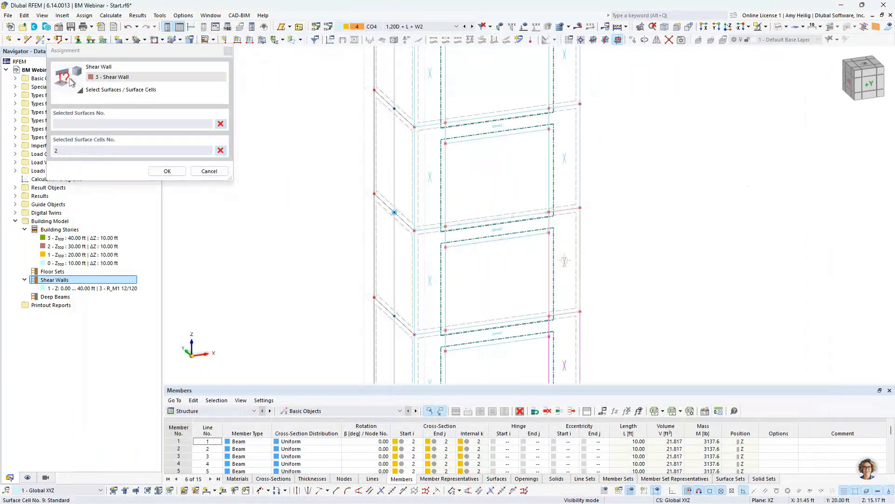
left_click(564, 261)
left_click(564, 158)
left_click(564, 54)
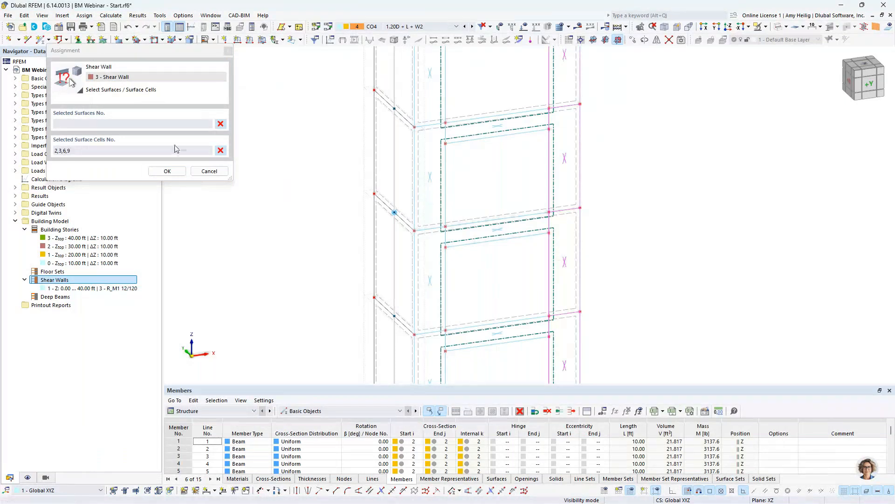
key("Return")
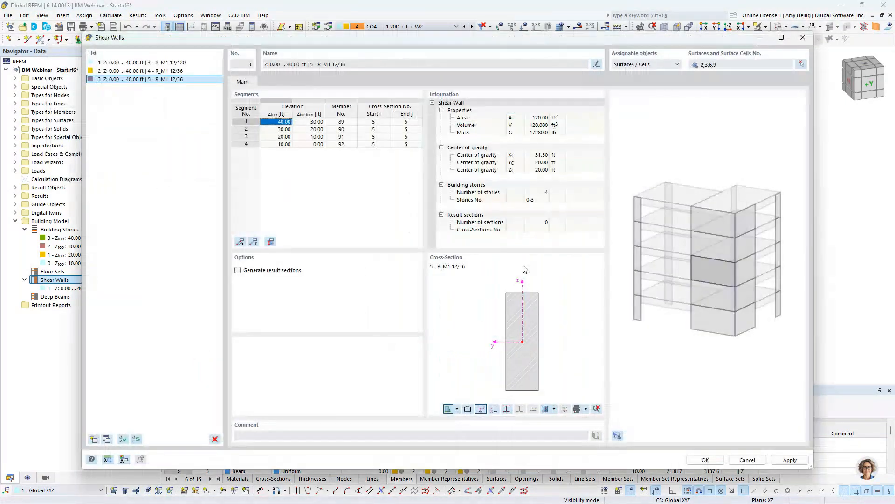
left_click(704, 460)
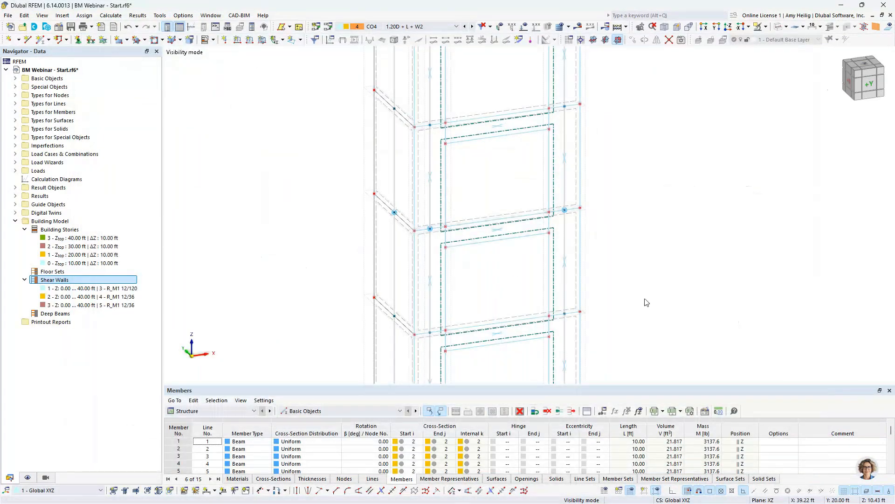
Create deep beams from surface cell 13 above the lowest opening and surface cell 11 above the second-story opening
right_click(47, 313)
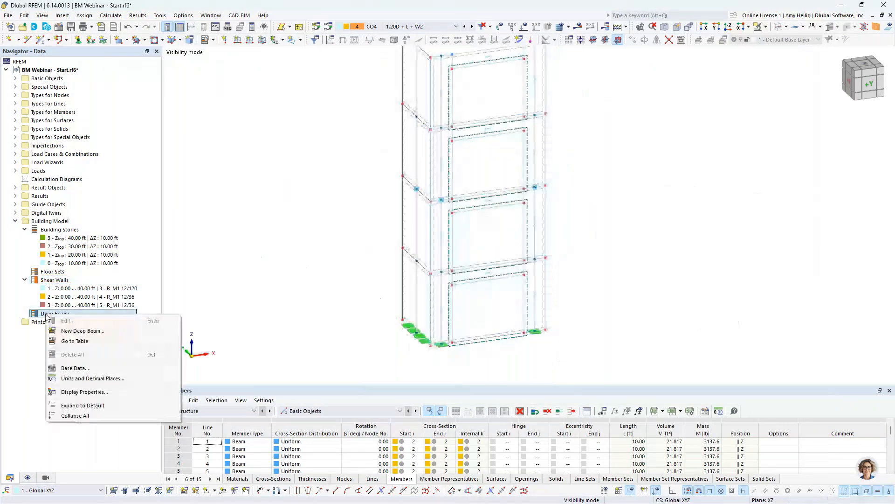
left_click(75, 331)
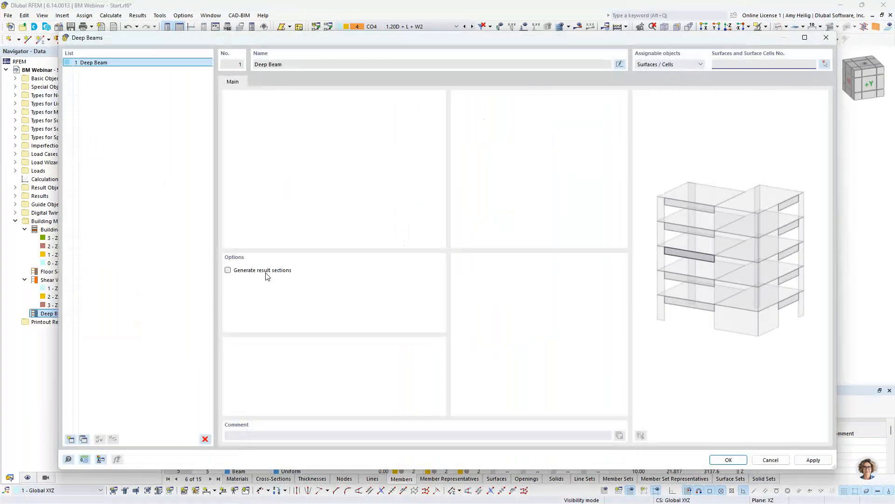
left_click(825, 65)
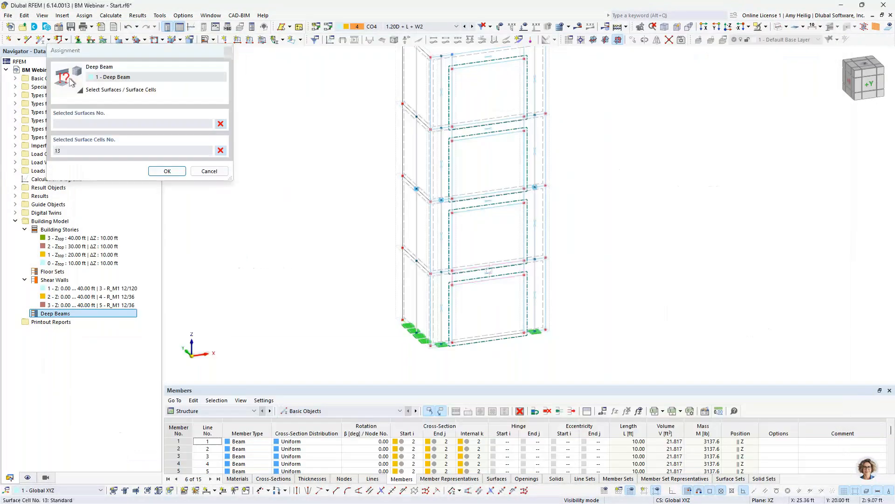
left_click(167, 171)
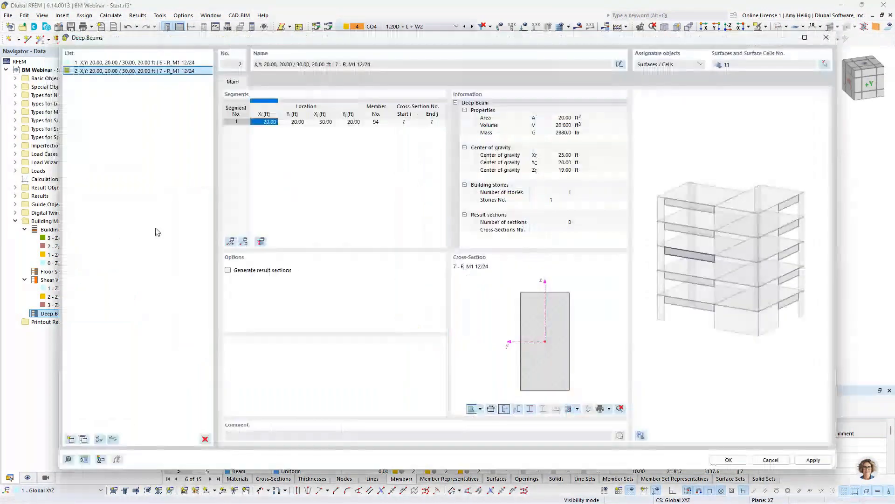
Add a third deep beam from surface cell 8 above the third-story opening
left_click(70, 439)
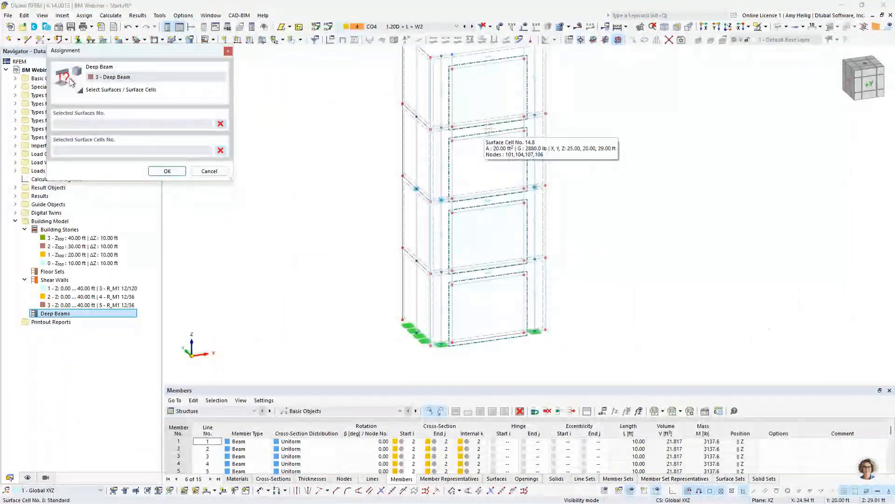
left_click(485, 135)
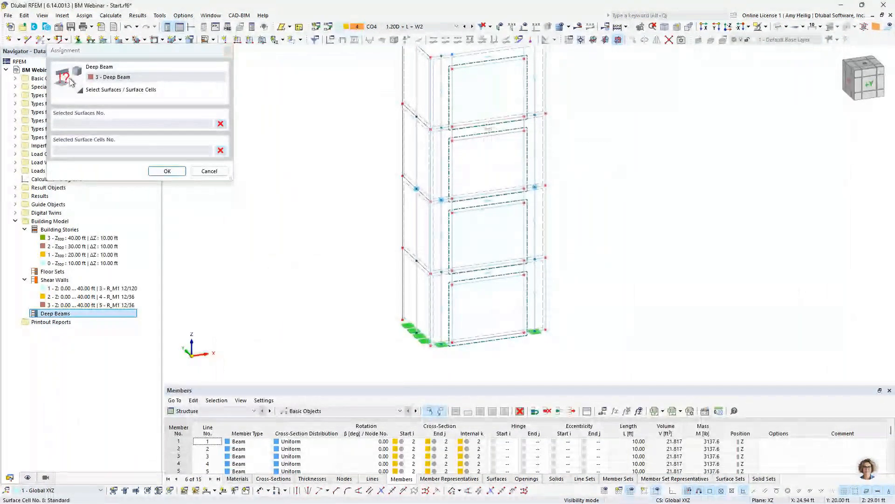
left_click(167, 171)
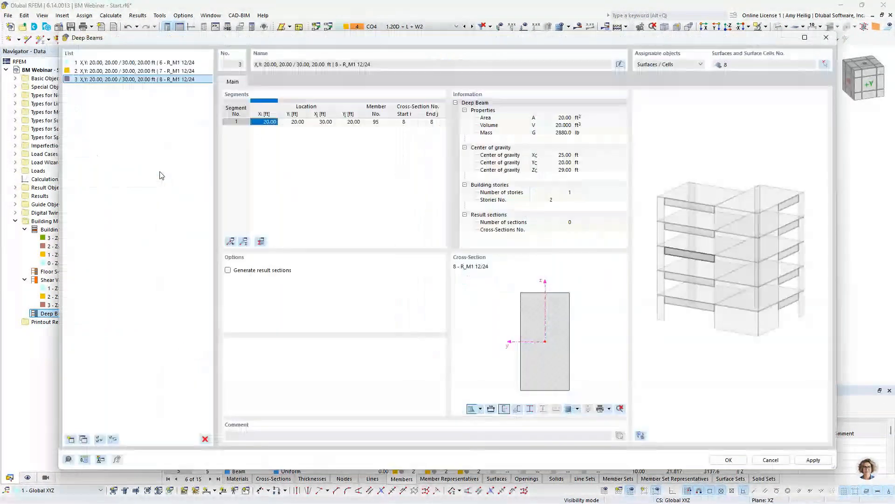
Add a fourth deep beam from surface cell 5 above the top-story opening and accept the deep beams
left_click(70, 439)
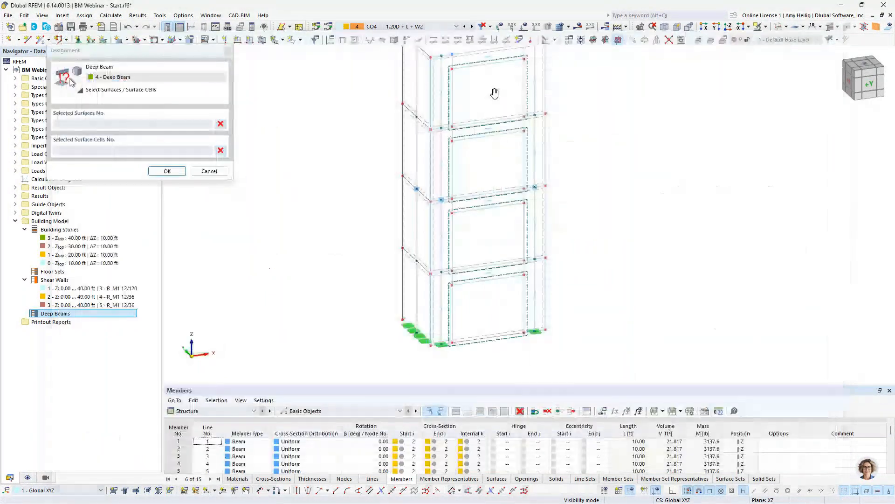
middle_click_drag(495, 93, 501, 136)
left_click(499, 98)
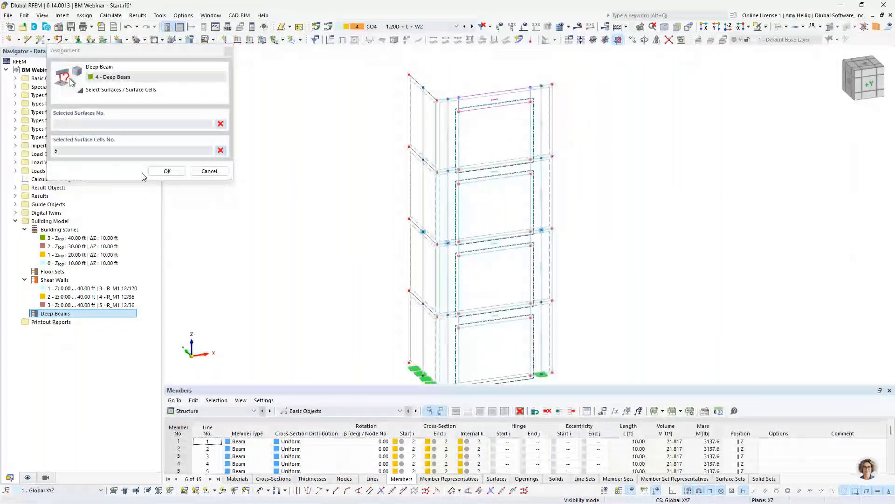
left_click(158, 173)
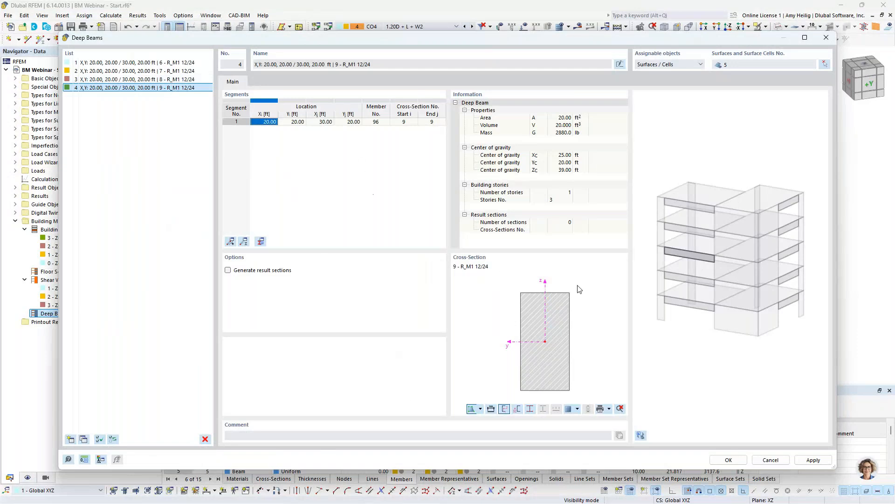
left_click(728, 460)
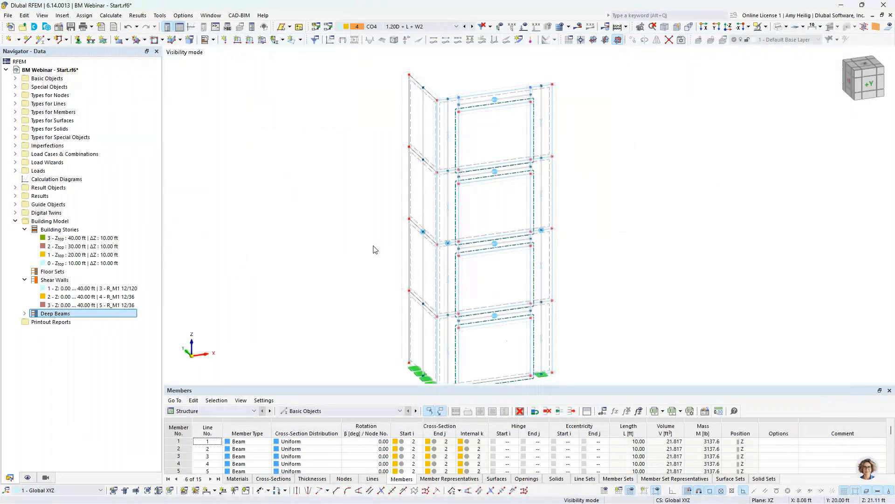
Select the top-story shear wall member in the solid side wall to examine it
scroll(373, 250, "down", 2)
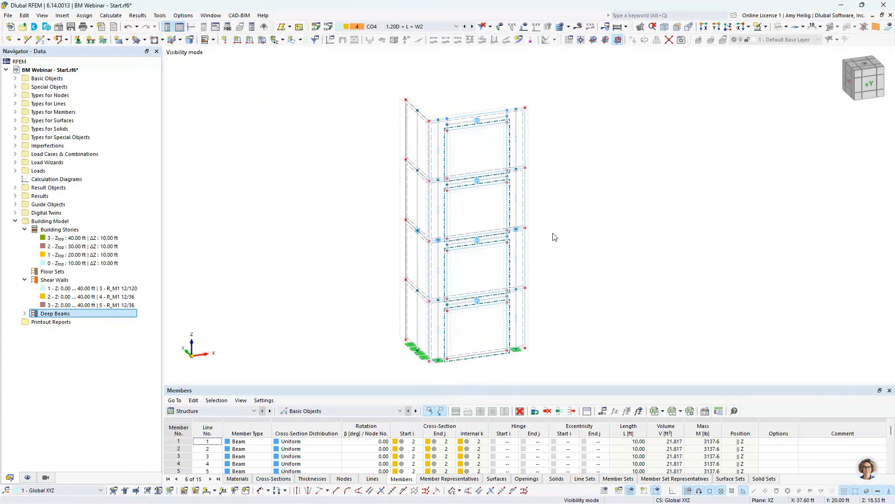
middle_click_drag(554, 237, 435, 123, "ctrl")
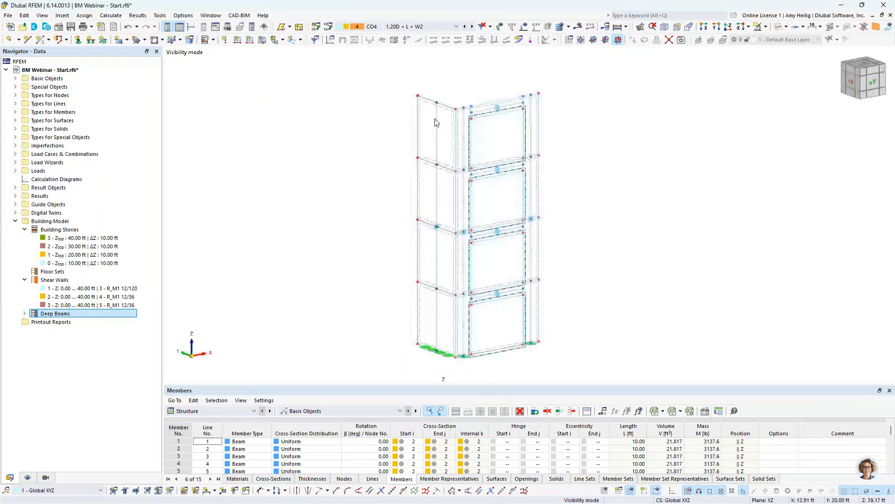
scroll(435, 122, "up", 2)
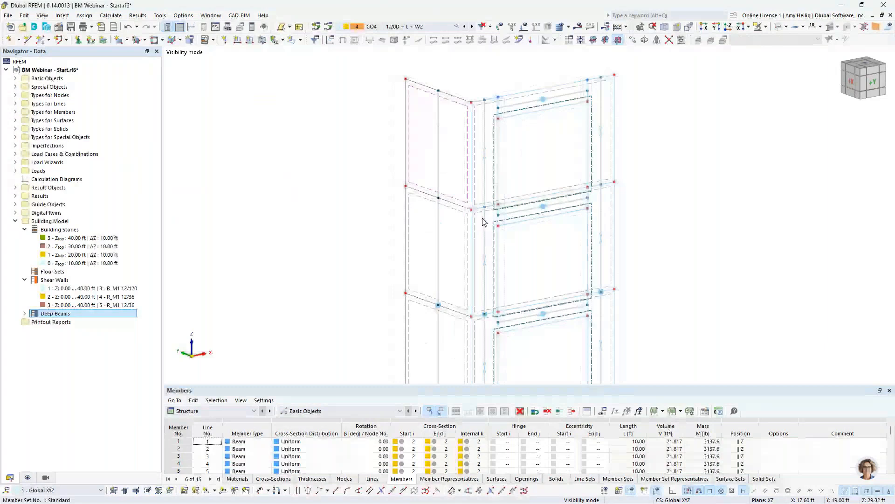
left_click(437, 166)
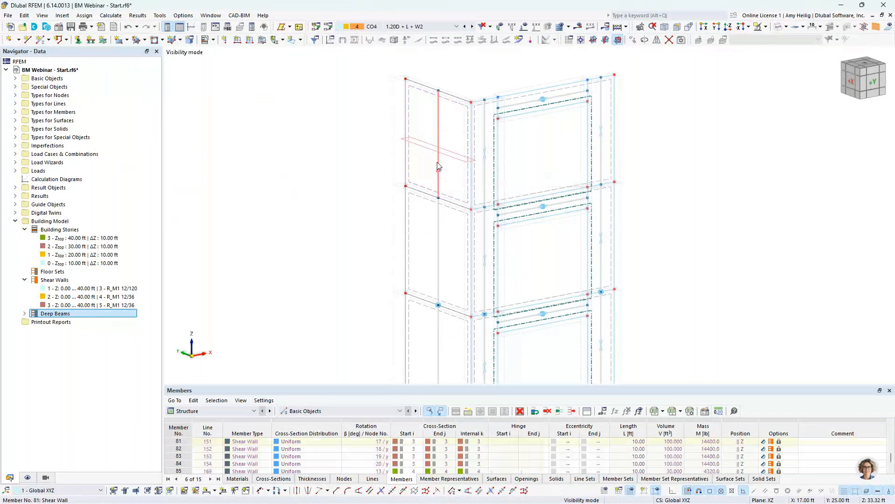
Examine which surfaces the top-story shear wall member integrates stresses and forces from, and close its properties without changes
double_click(438, 165)
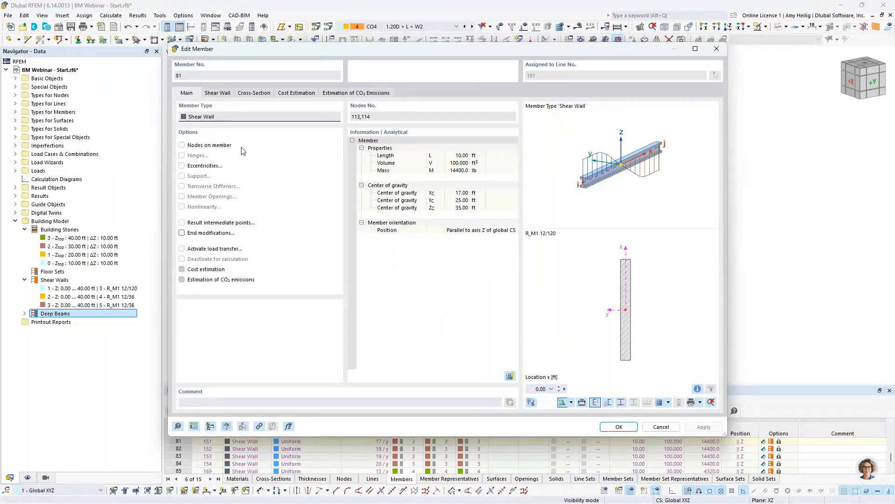
left_click(218, 93)
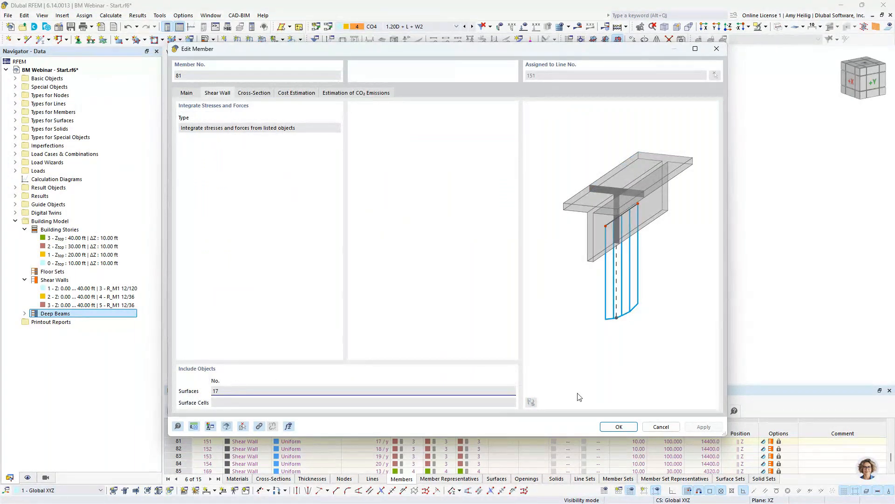
left_click(661, 427)
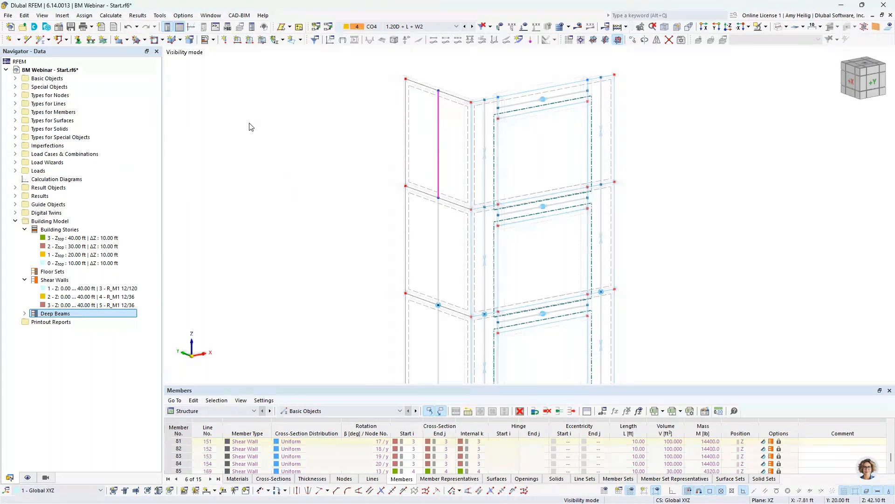
Exit visibility mode to display the whole building model and clear the member selection
left_click(653, 27)
scroll(638, 90, "down", 2)
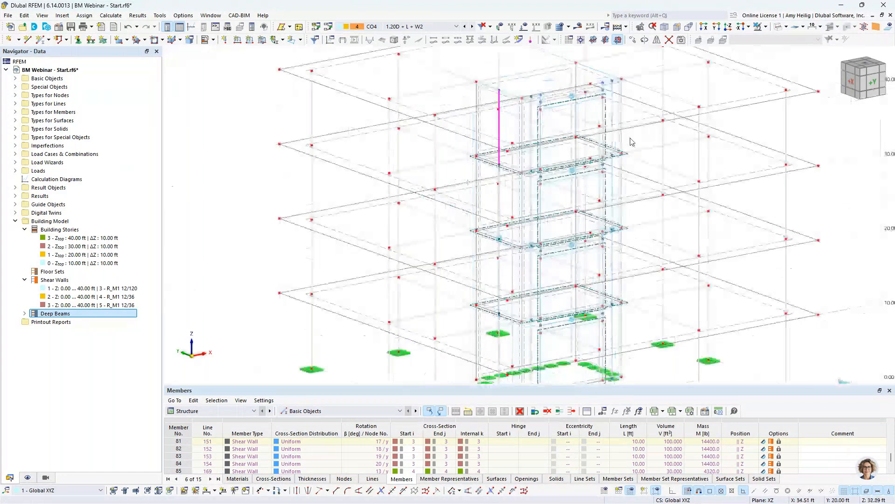
left_click(831, 165)
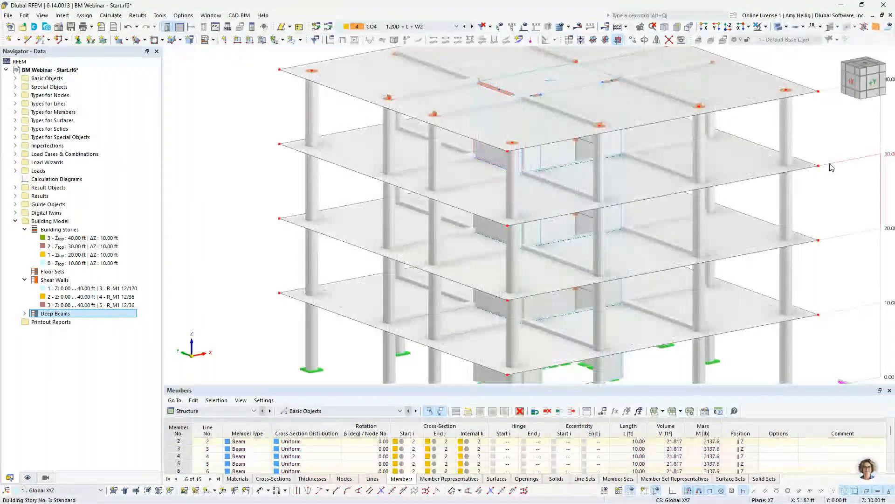
scroll(821, 158, "down", 2)
middle_click_drag(814, 170, 623, 176)
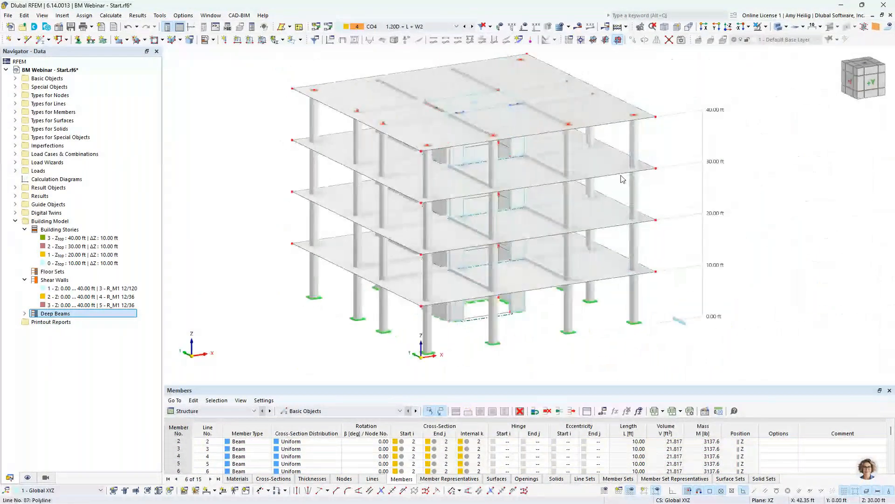
Open the building stories for editing, show the model preview, and review the data of stories 2 and 1
right_click(67, 232)
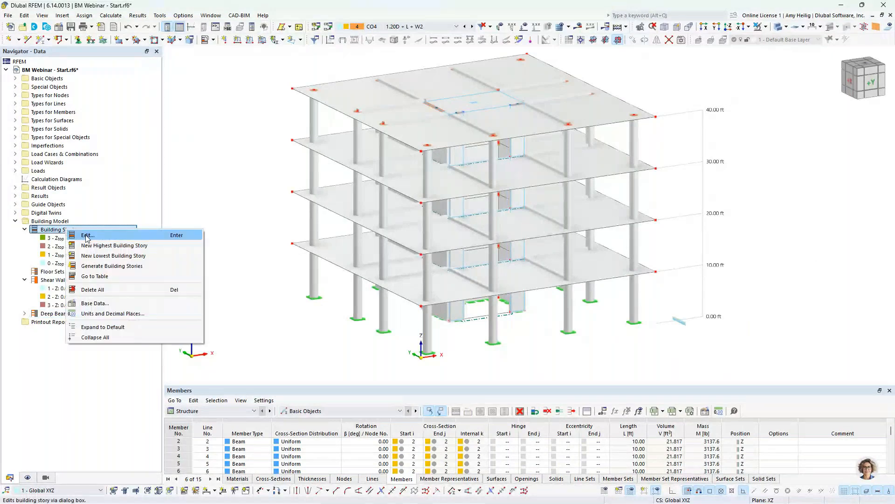
left_click(87, 237)
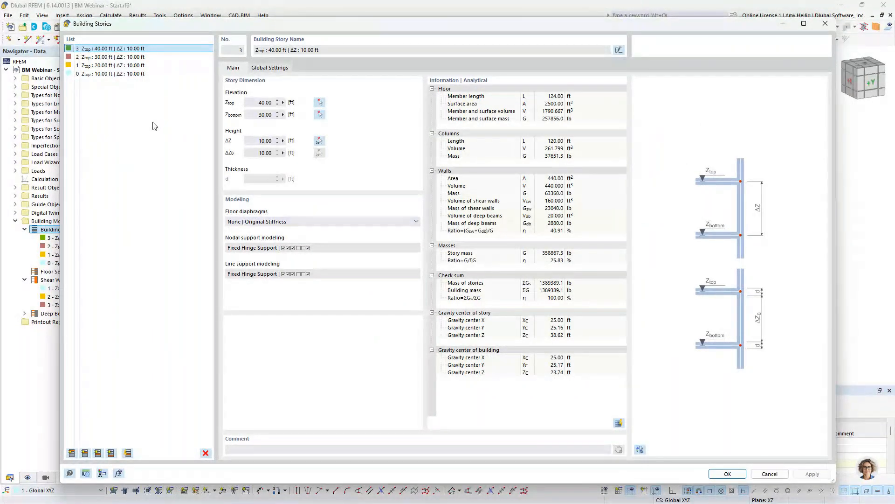
left_click(640, 449)
left_click(135, 57)
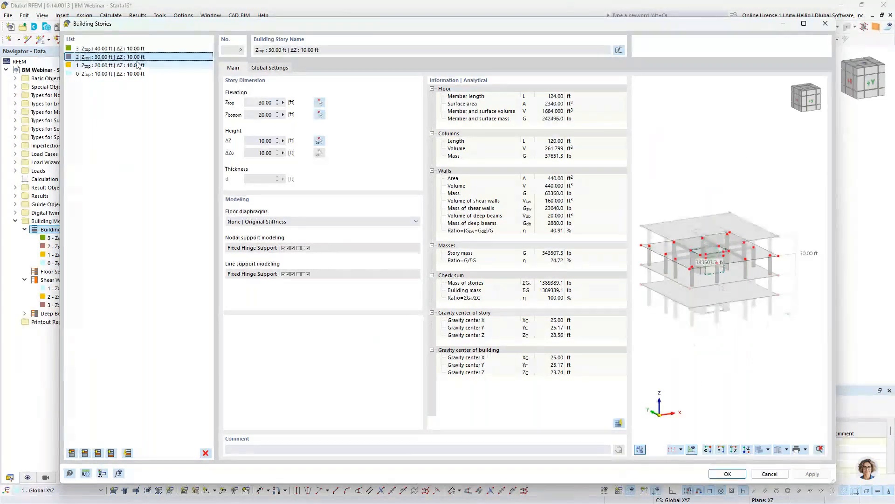
left_click(138, 65)
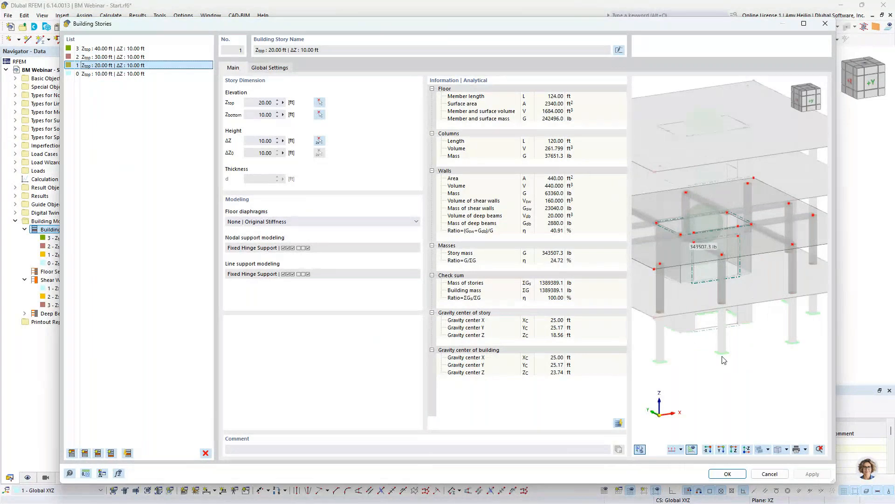
left_click(254, 140)
Examine the global story settings for ground level and the available story height modification options
left_click(264, 69)
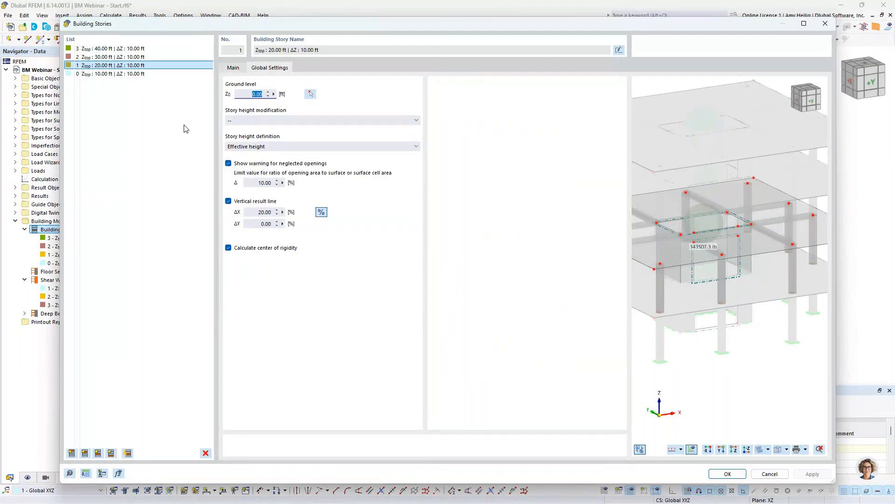
left_click(244, 94)
scroll(762, 307, "down", 3)
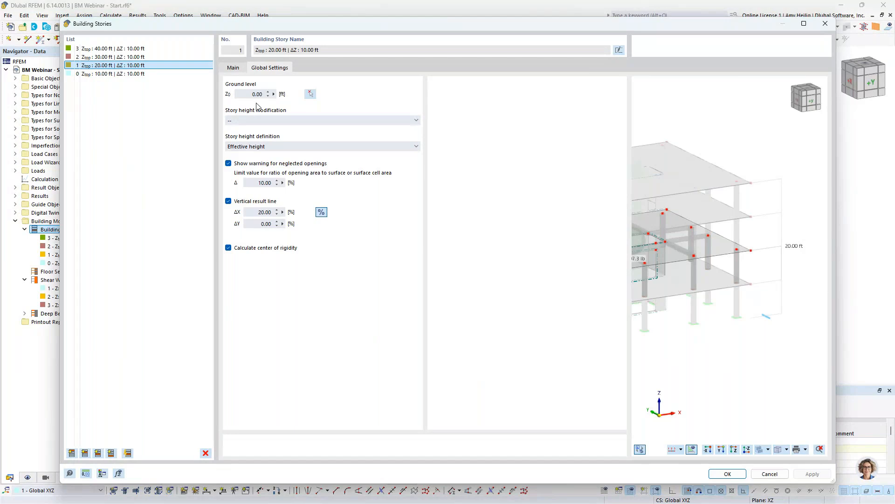
left_click(265, 121)
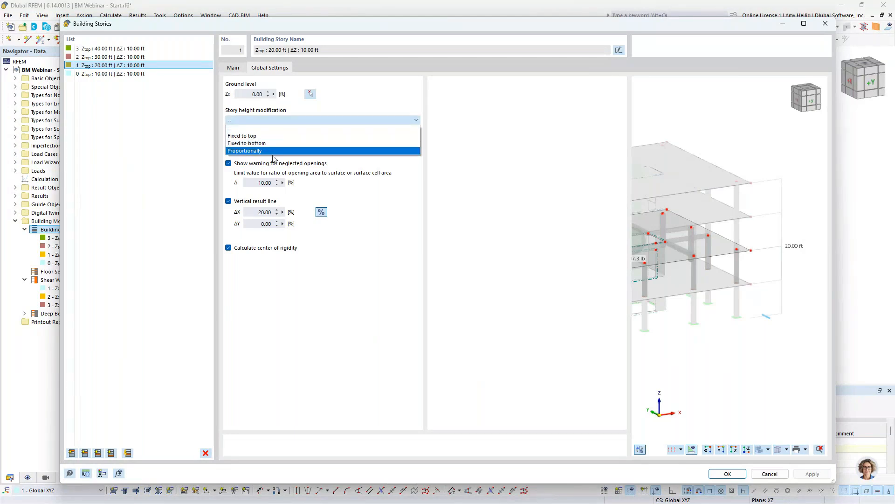
left_click(244, 129)
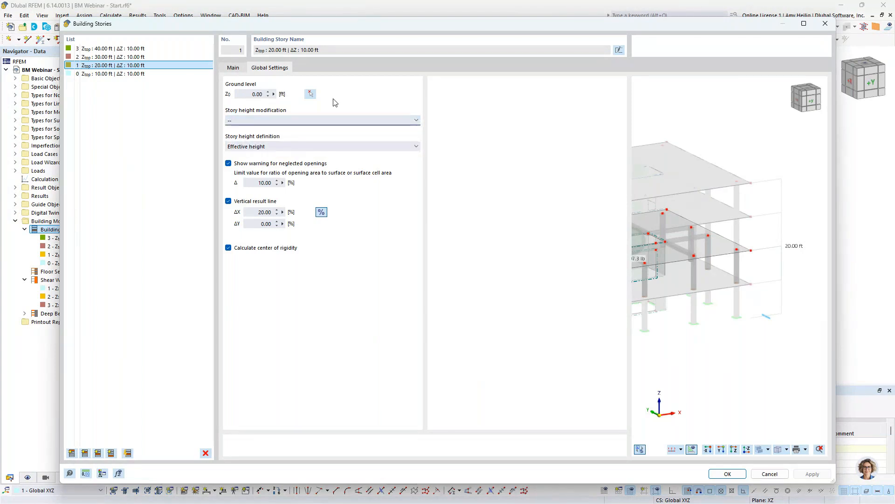
Set the height of the lowest story to 15 ft without height modification, accept, and inspect the story levels against the model
left_click(233, 68)
left_click(136, 74)
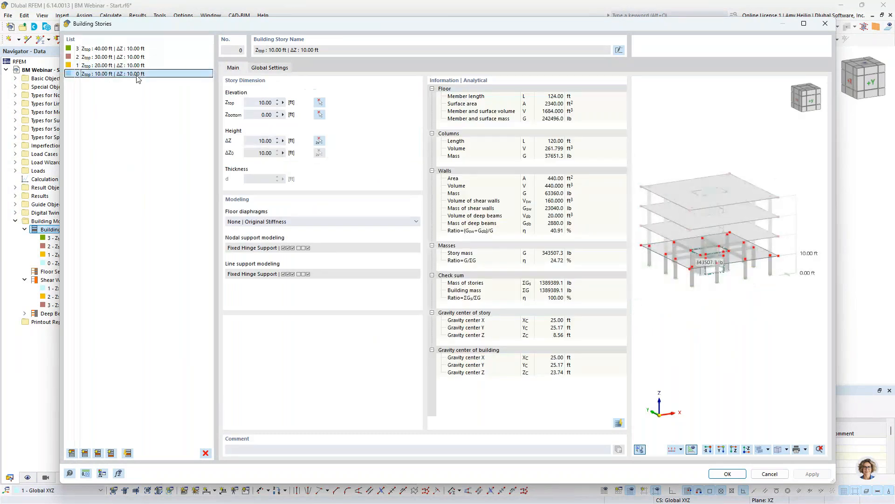
double_click(265, 140)
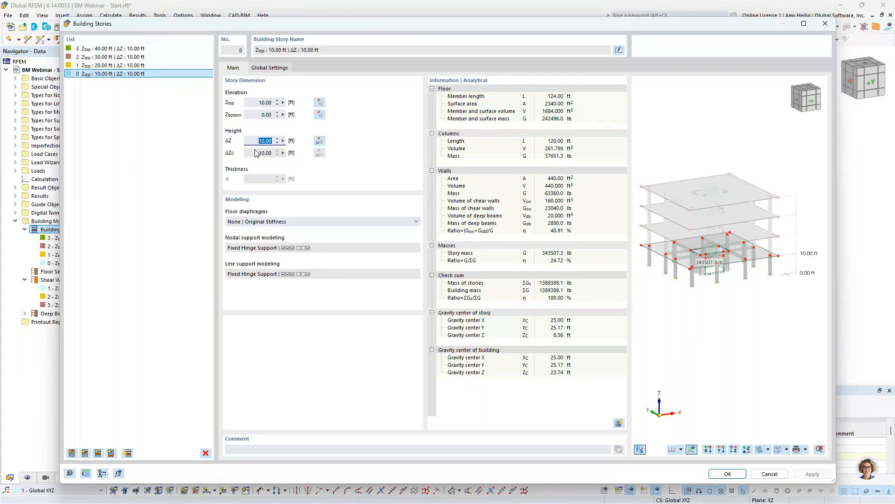
type("15")
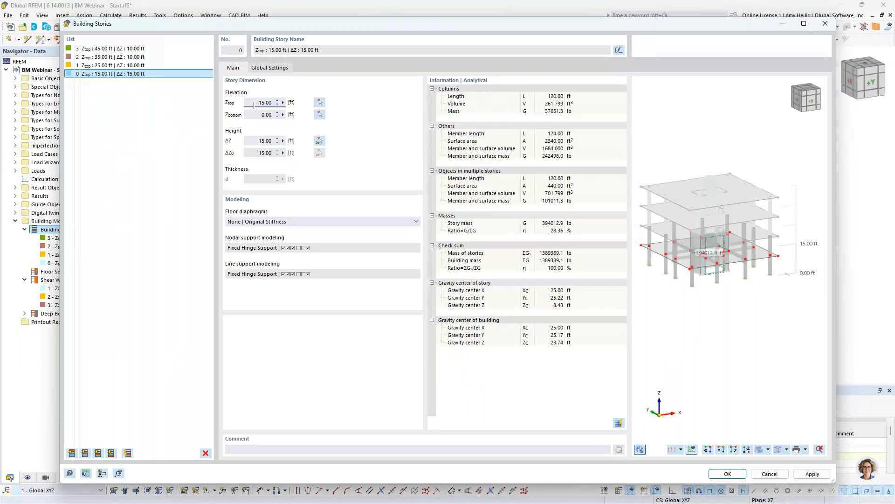
left_click(725, 474)
middle_click_drag(649, 299, 605, 275, "ctrl")
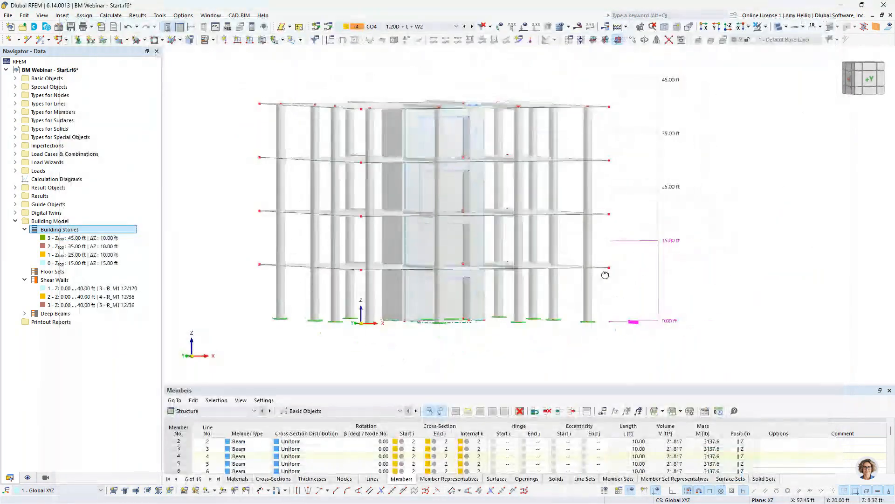
scroll(511, 289, "up", 3)
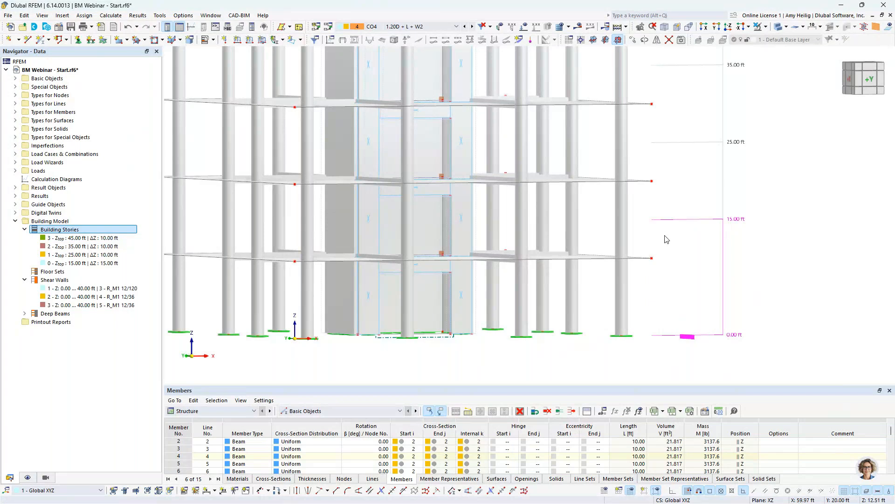
Reopen the building stories and set the height of the lowest story back to 10 ft
right_click(81, 230)
left_click(103, 239)
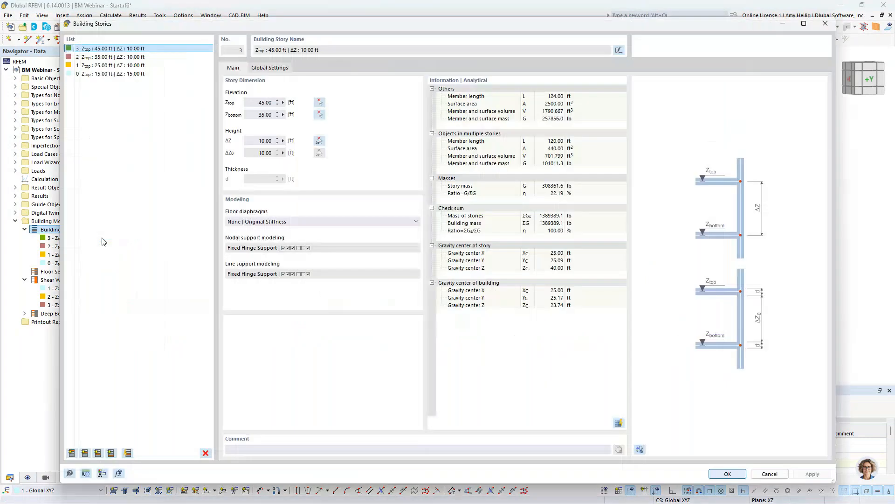
left_click(130, 74)
double_click(265, 140)
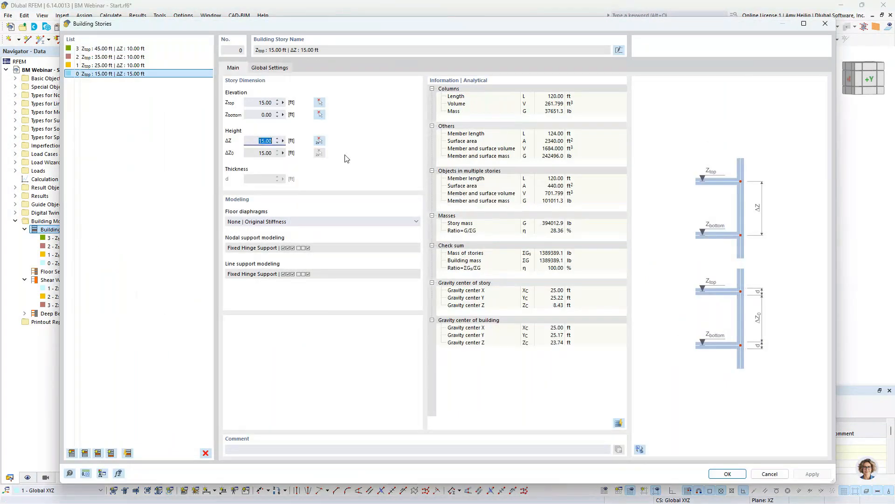
type("10")
Review the story height modification options and inspect the lowest story's wall opening in a front view of the model preview
left_click(275, 70)
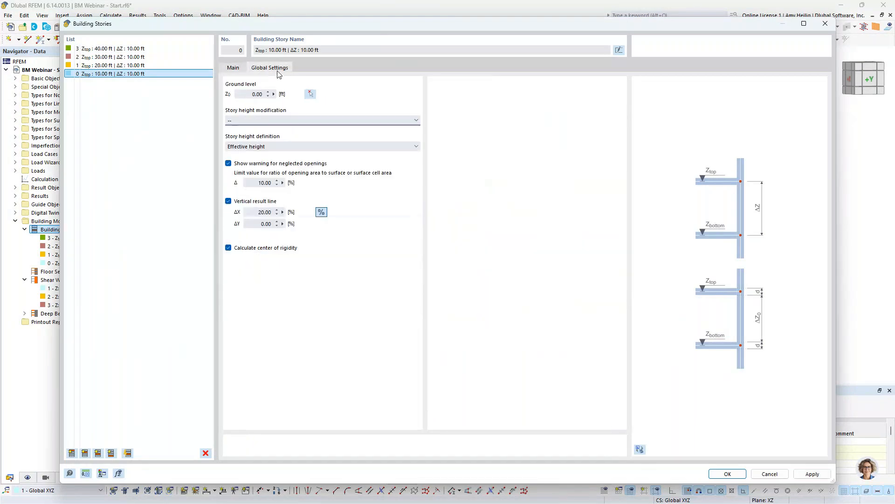
left_click(286, 121)
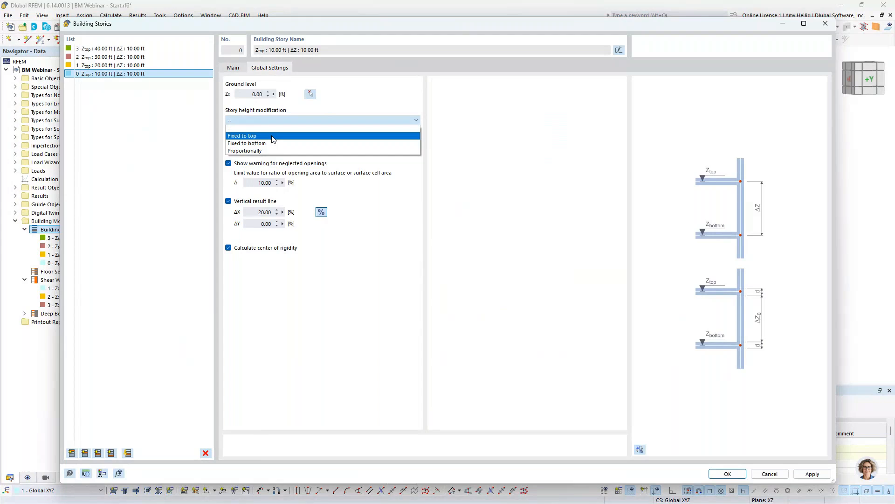
left_click(438, 231)
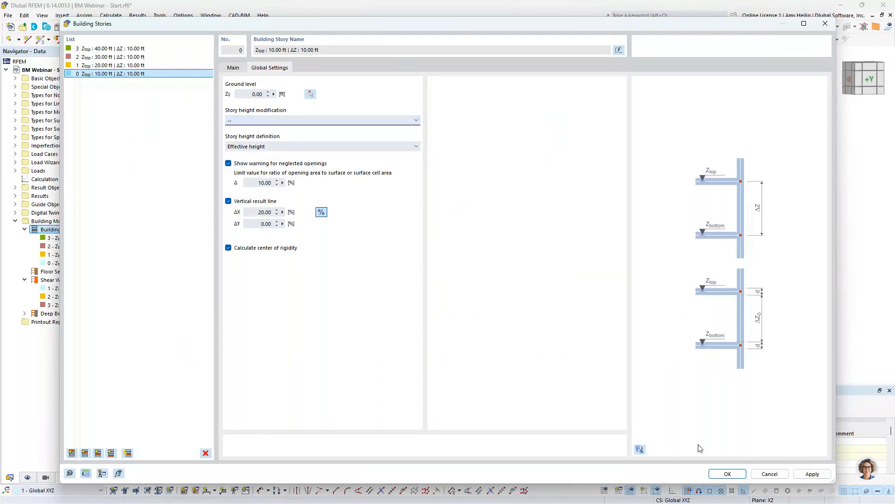
left_click(640, 452)
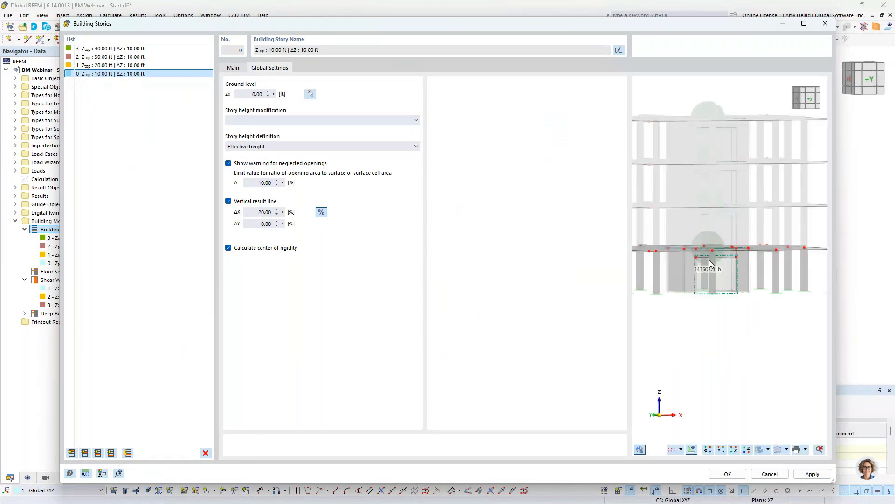
scroll(709, 260, "up", 3)
middle_click_drag(710, 261, 743, 297, "ctrl")
scroll(743, 301, "down", 2)
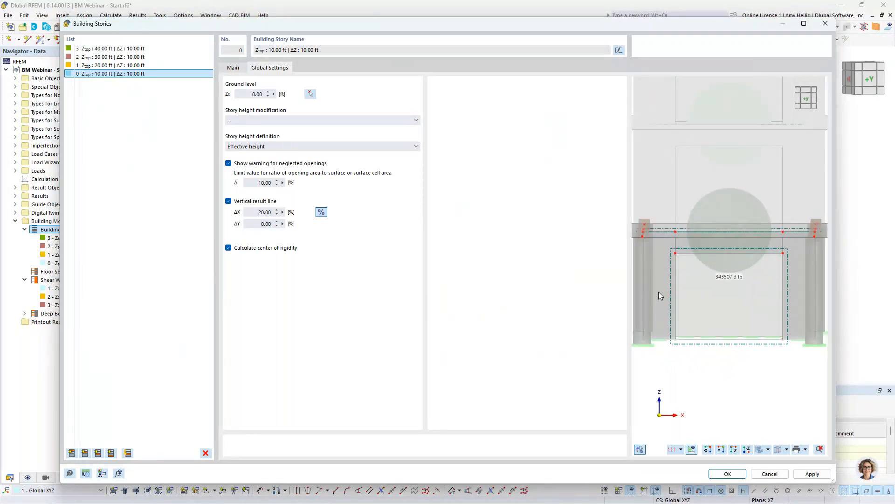
Try Fixed to top for the story height modification, and set it to Fixed to bottom instead
left_click(255, 121)
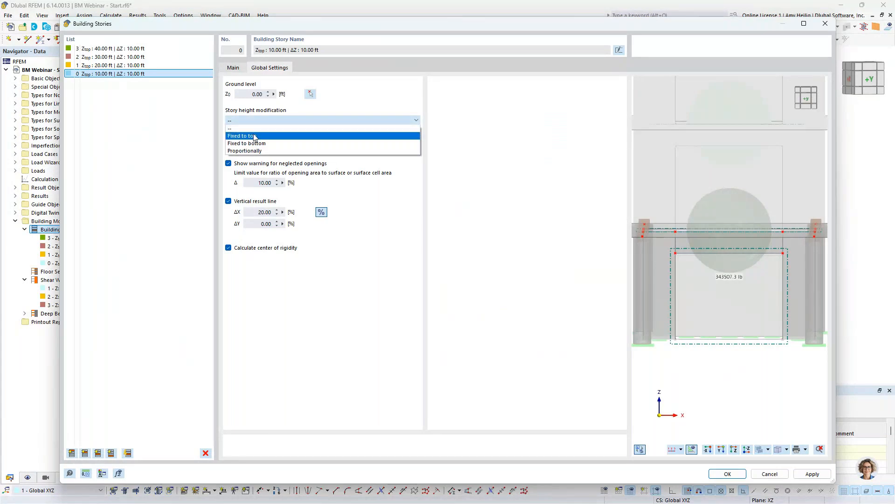
left_click(254, 135)
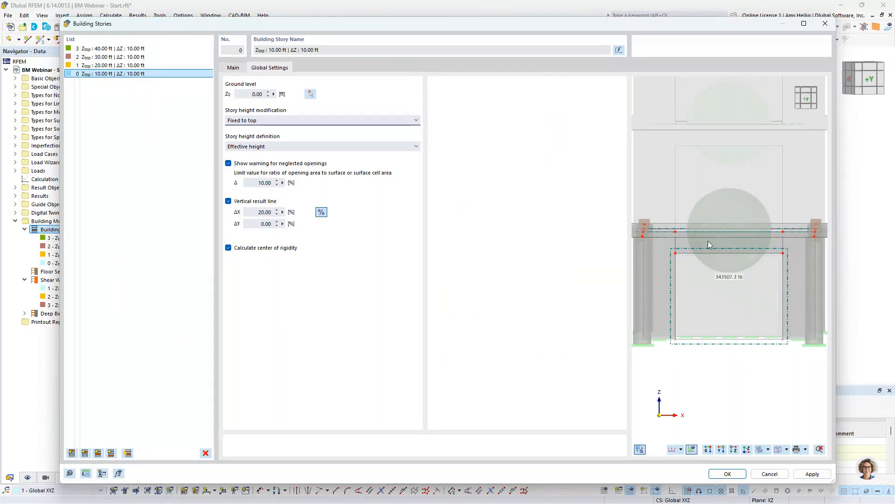
left_click(262, 120)
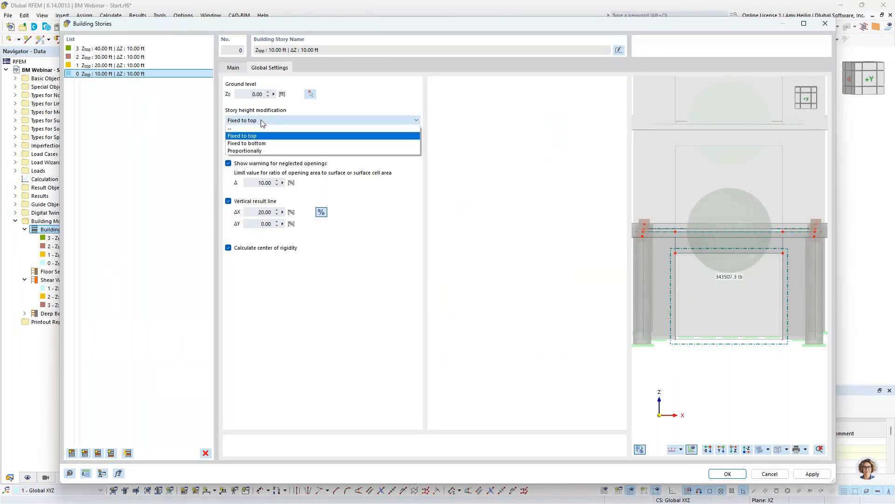
left_click(257, 143)
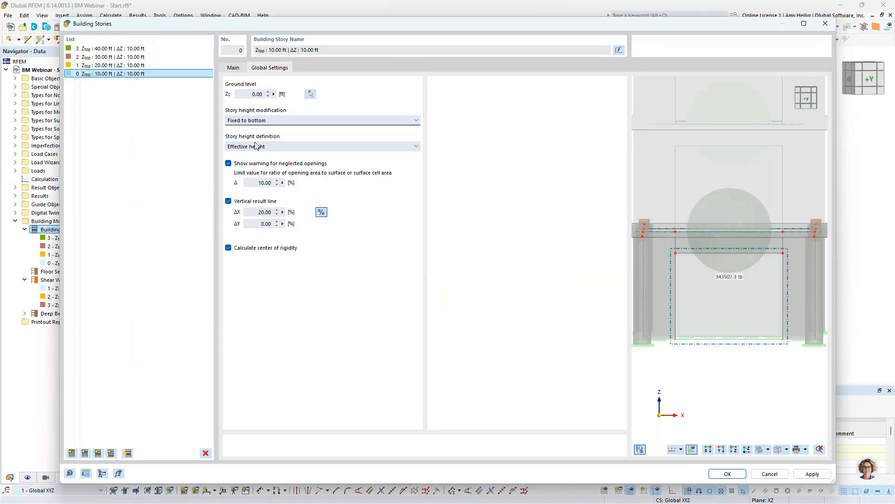
left_click(256, 120)
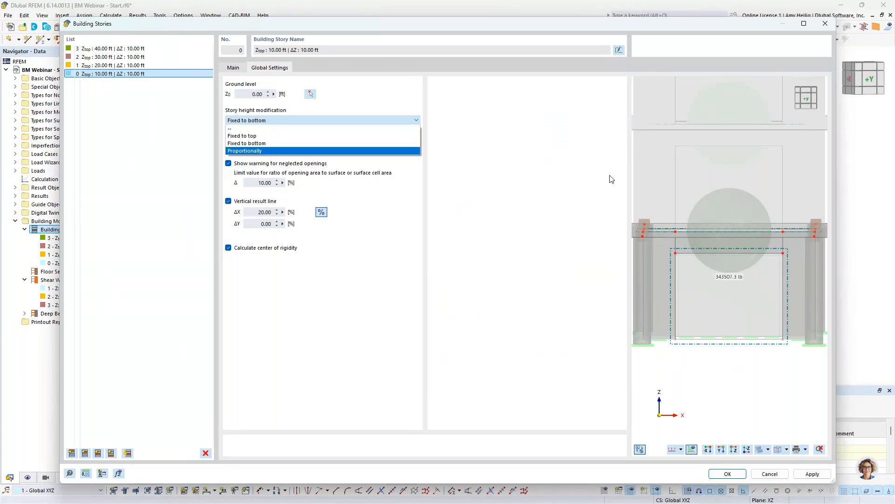
left_click(283, 146)
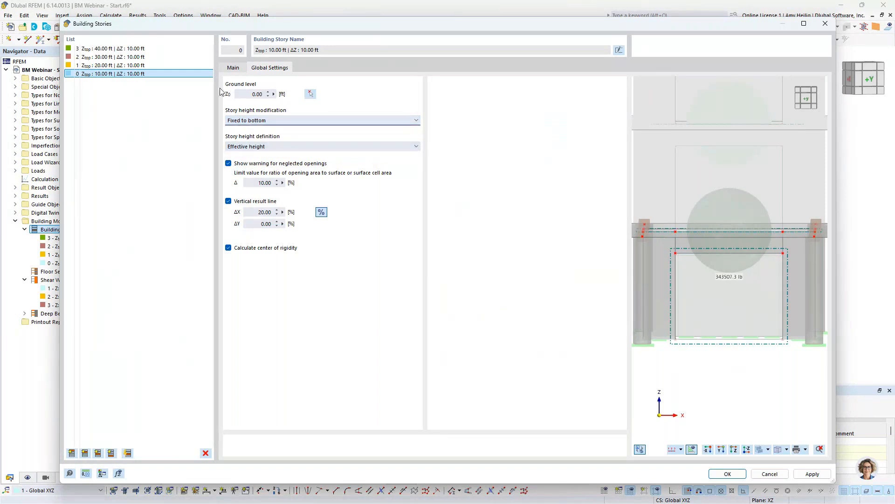
Set the height of the lowest story to 20 ft, accept the change, and inspect the modified building and its deep beams
left_click(233, 68)
left_click(259, 140)
type("20")
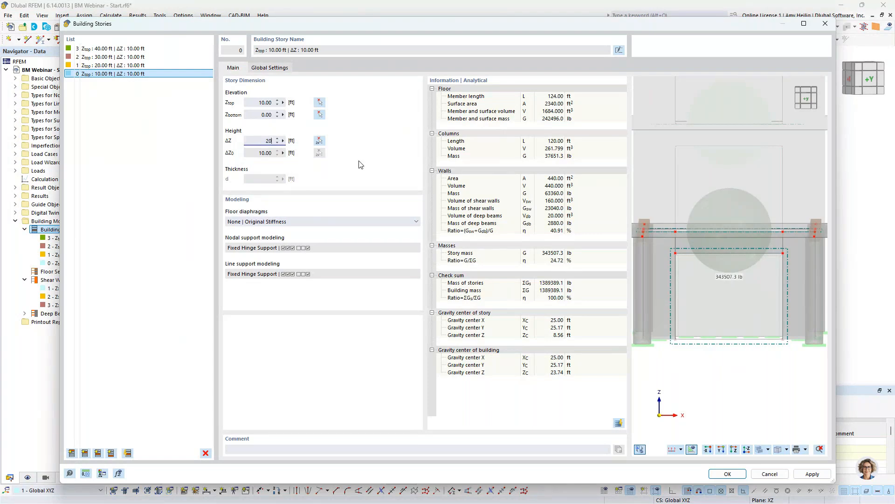
key("Tab")
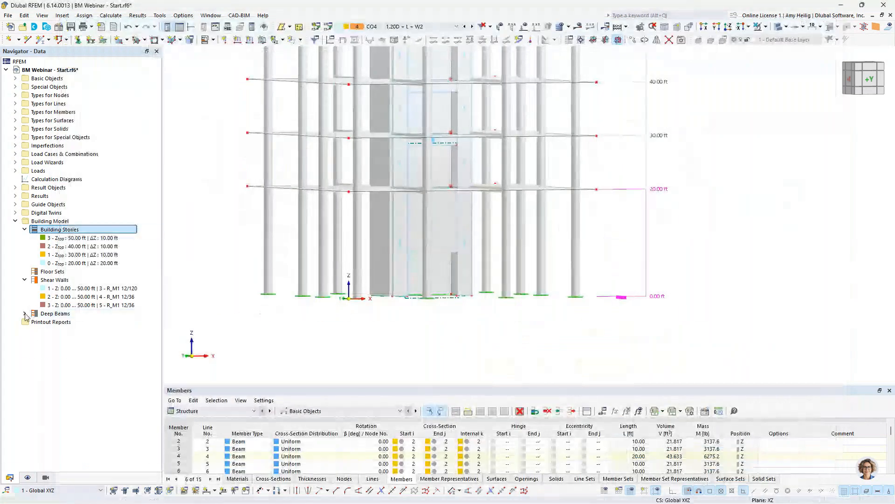
scroll(432, 221, "down", 1)
middle_click_drag(432, 220, 454, 265)
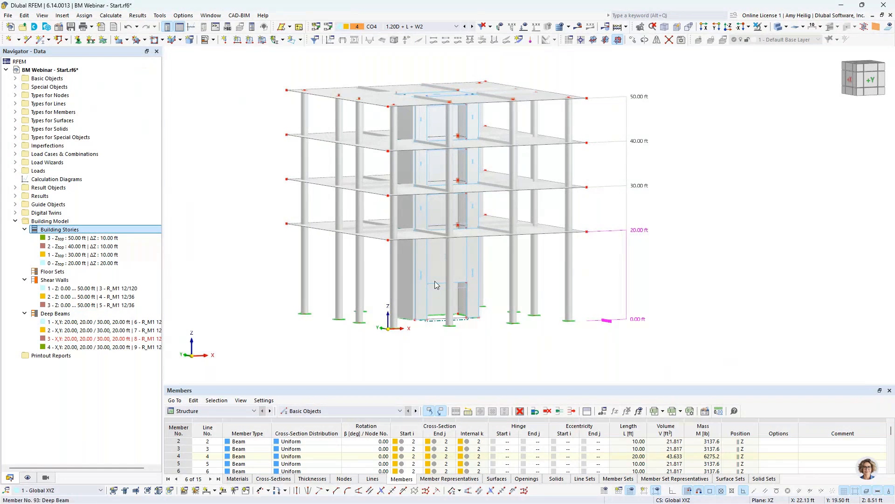
Inspect the deep beam above the lowest story's wall opening and undo the last story height change
scroll(438, 282, "up", 2)
scroll(436, 282, "up", 3)
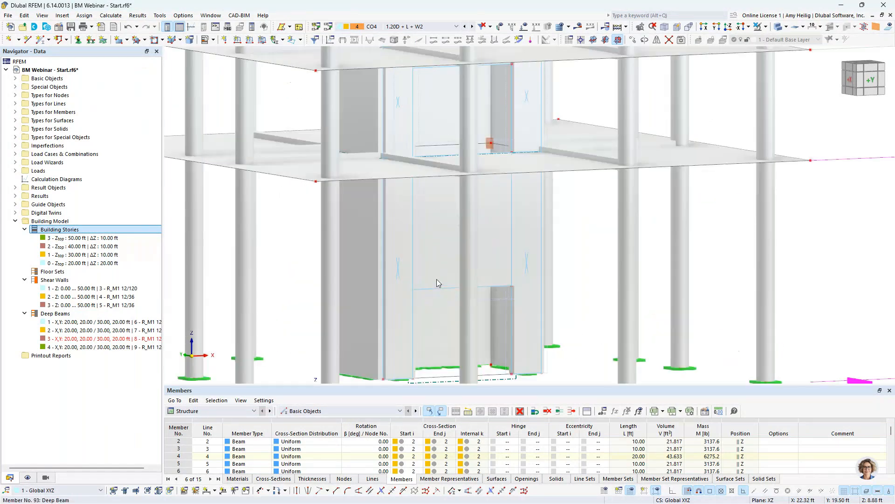
scroll(437, 279, "up", 2)
middle_click_drag(452, 312, 492, 292)
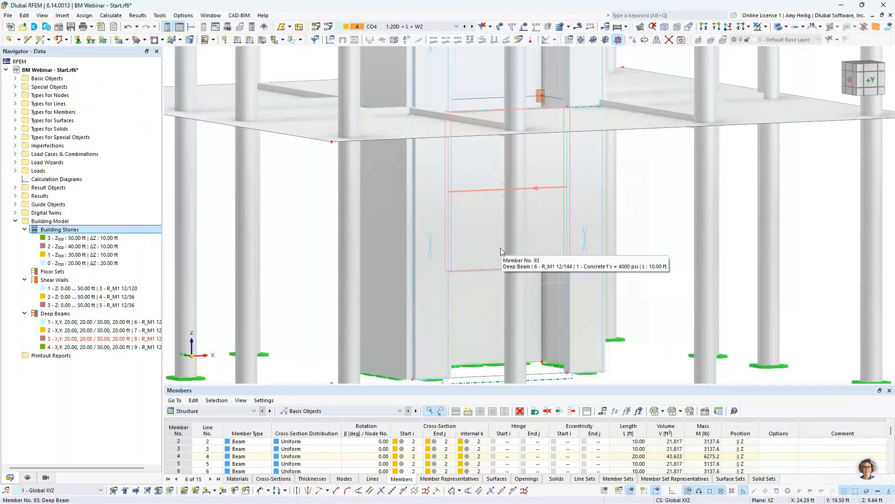
scroll(500, 248, "down", 3)
left_click(127, 31)
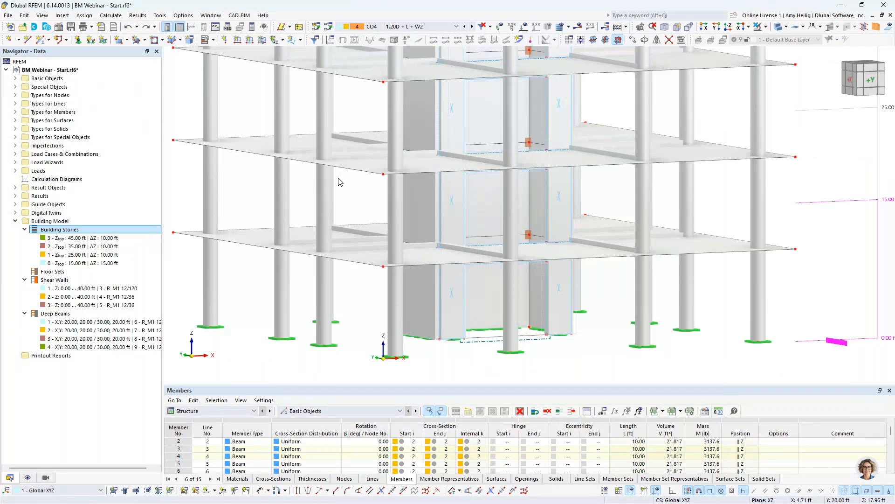
Reopen the building stories, set the height of the lowest story to 10 ft, and set the story height modification to none (--)
right_click(78, 229)
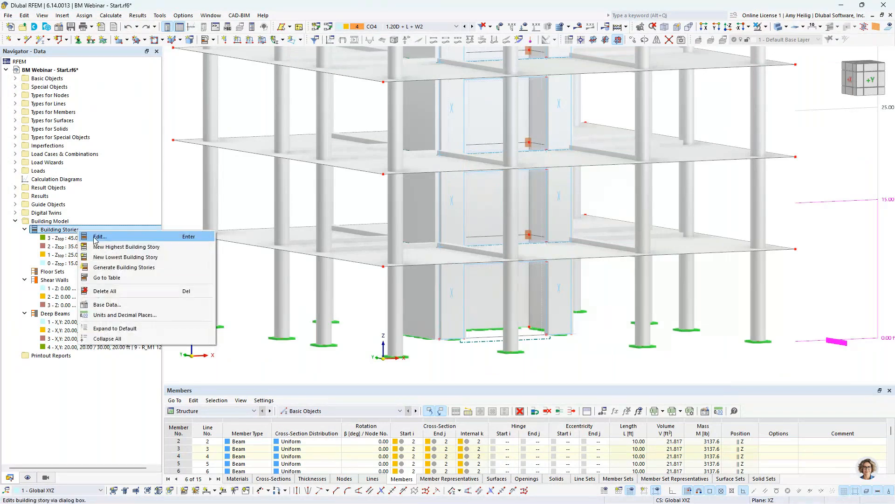
left_click(96, 238)
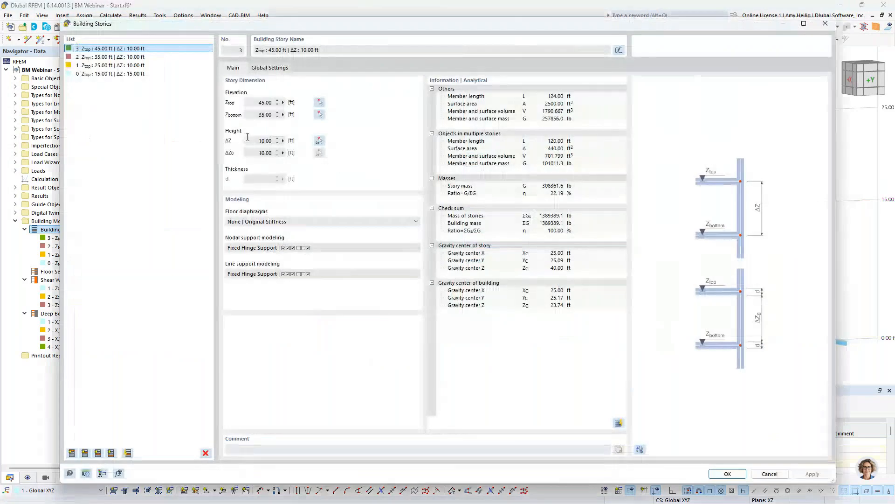
left_click(153, 74)
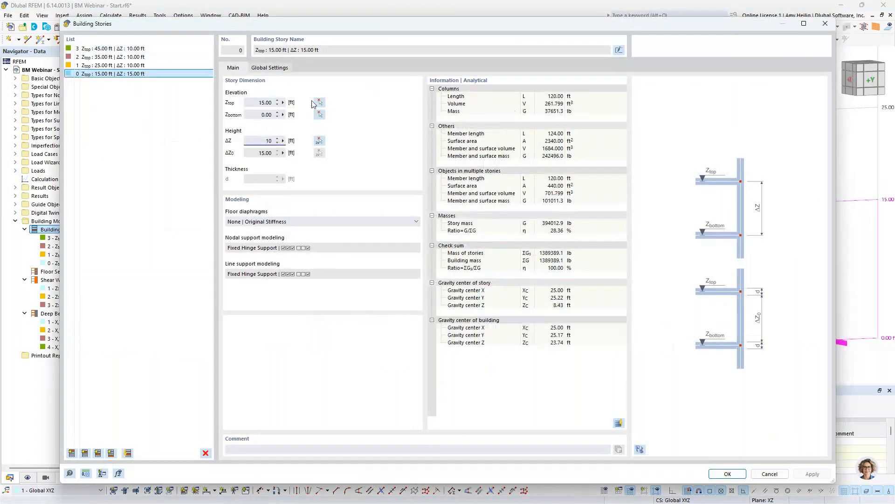
left_click(270, 67)
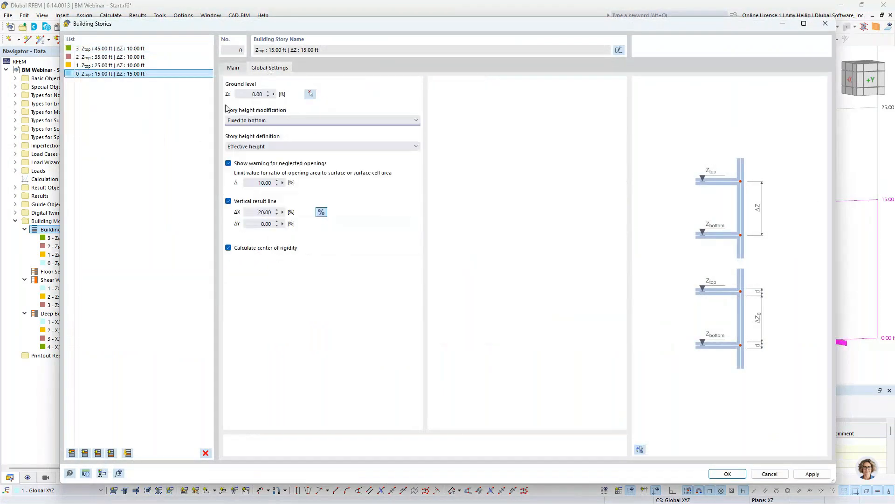
left_click(252, 122)
left_click(270, 129)
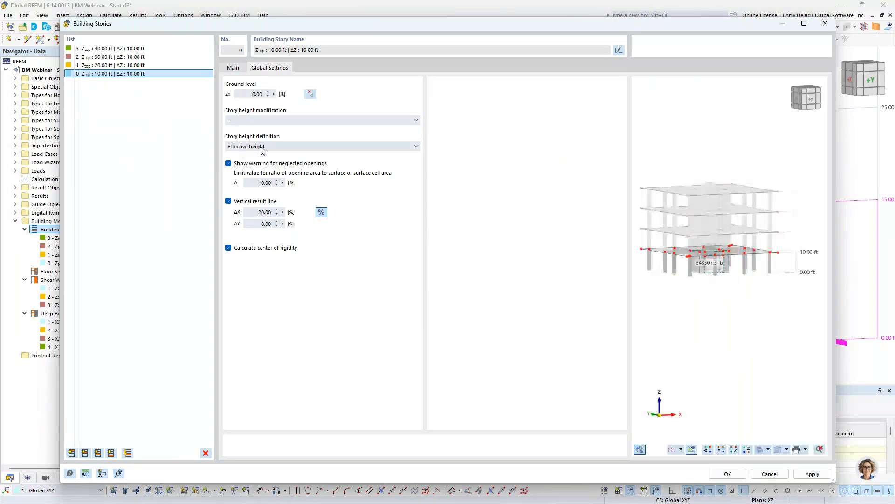
Try Clear height as the story height definition and check the slab thickness setting of the lowest story
scroll(692, 249, "up", 5)
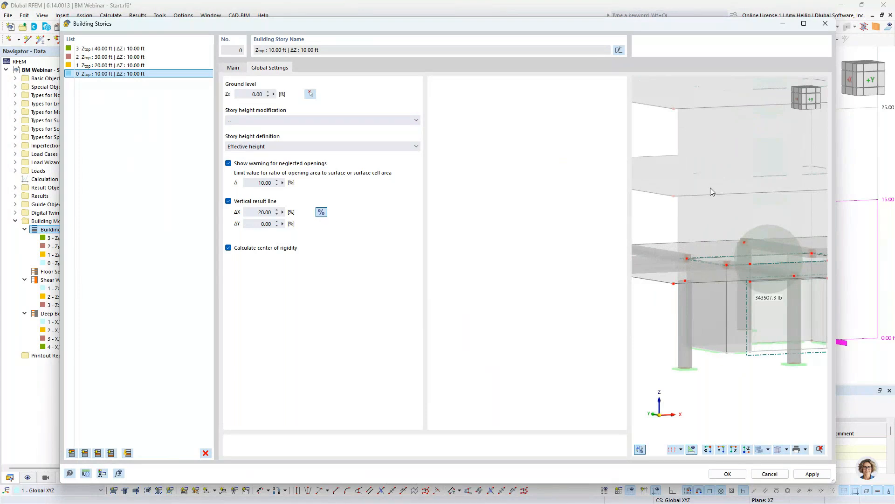
left_click(298, 147)
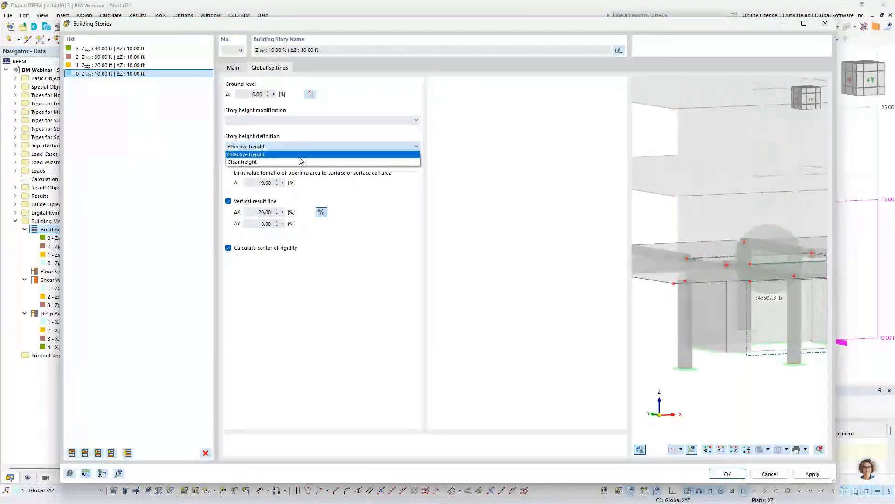
left_click(298, 162)
left_click(232, 67)
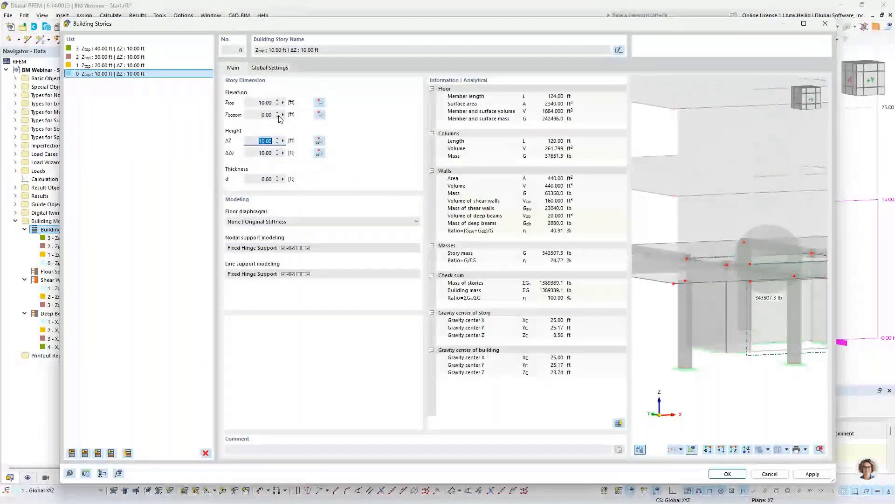
left_click(266, 179)
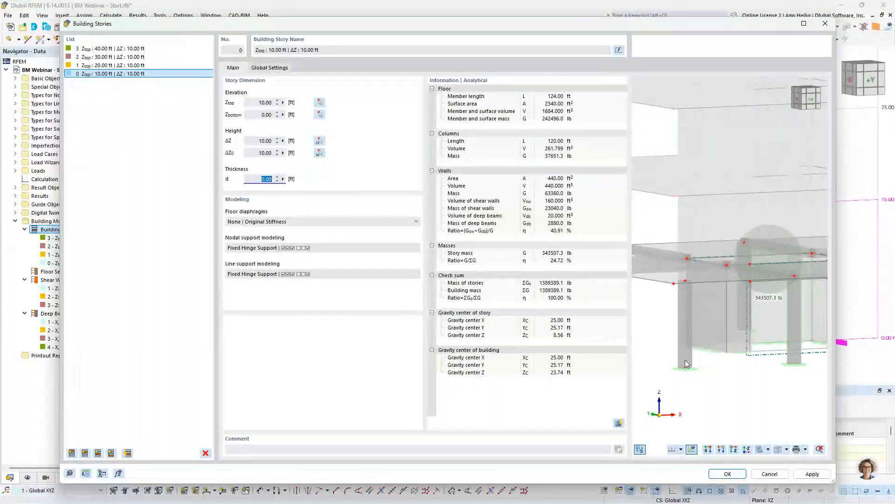
left_click(262, 178)
left_click(268, 68)
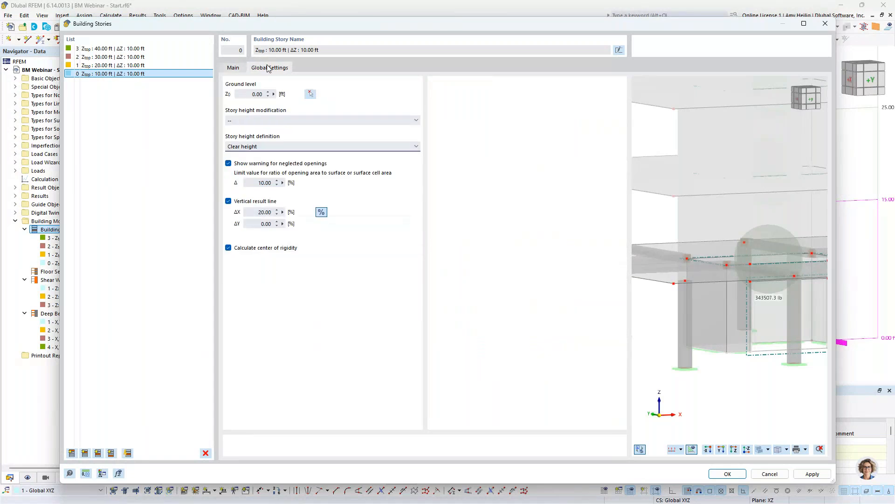
Examine the wall opening in a front view and review the neglected openings, vertical result line and center of rigidity settings
scroll(290, 142, "down", 1)
middle_click_drag(751, 337, 690, 331)
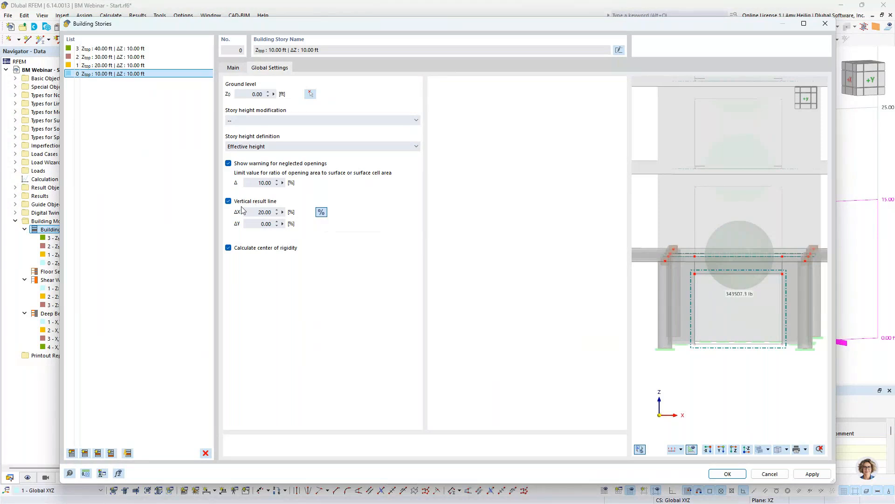
left_click(321, 213)
left_click(321, 212)
left_click(241, 67)
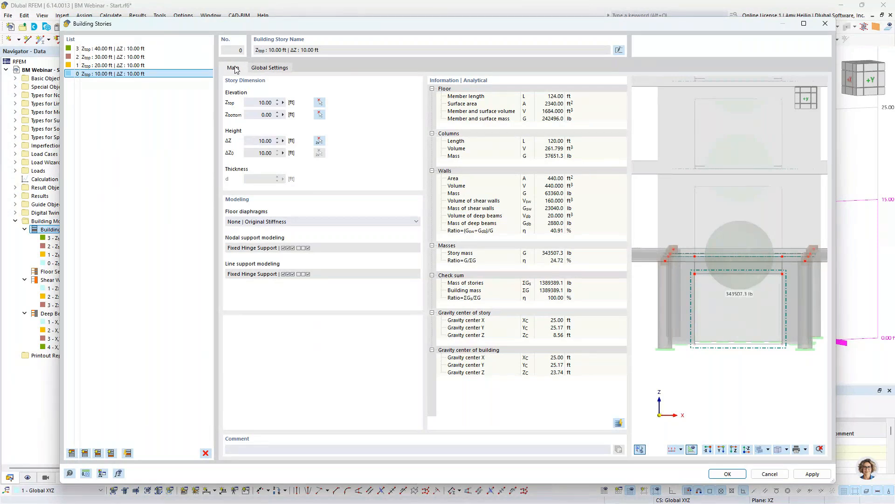
left_click(269, 67)
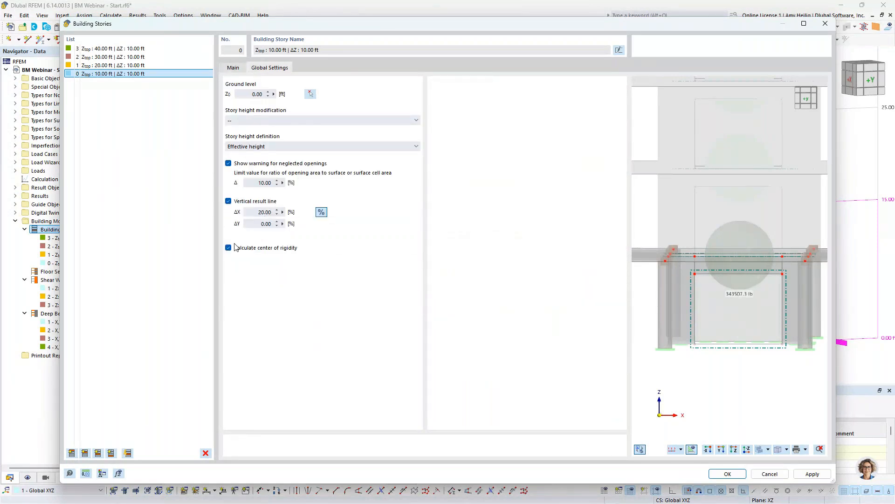
left_click(234, 68)
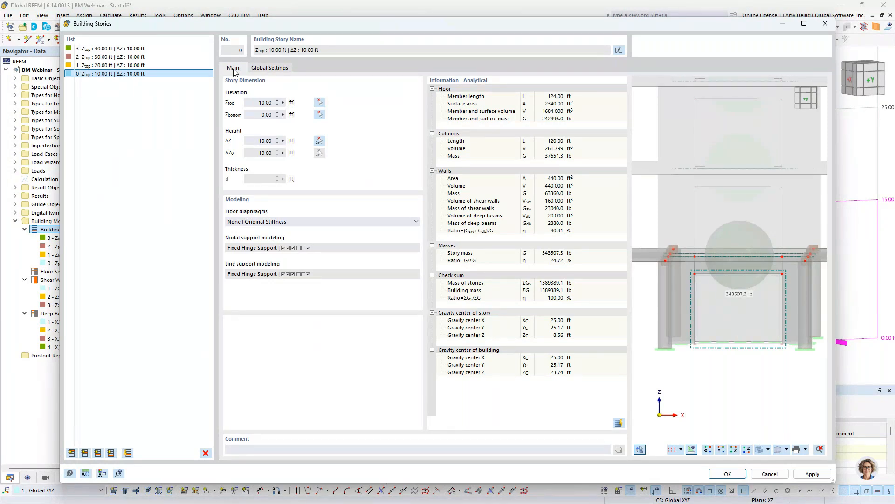
left_click(270, 68)
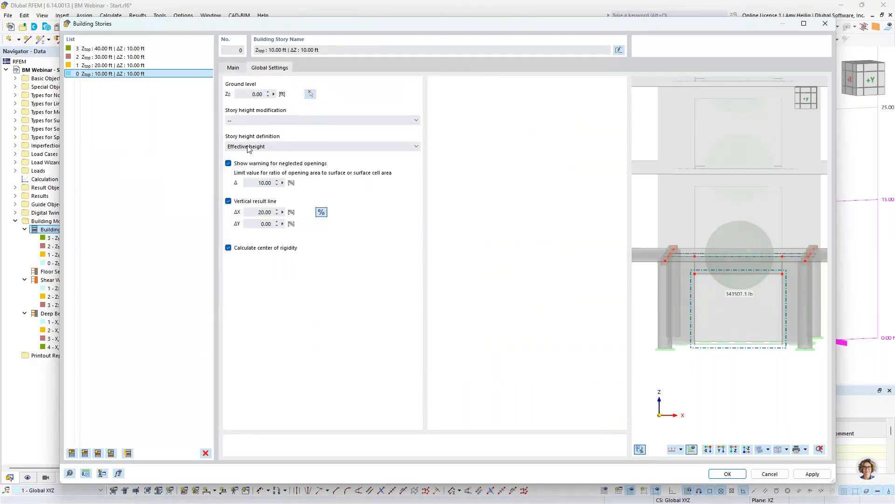
left_click(234, 69)
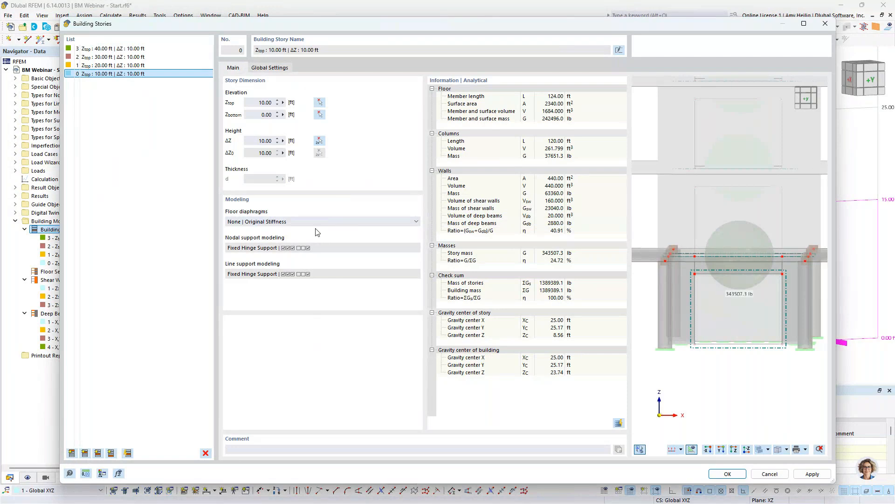
Review the floor diaphragm options of the lowest story and switch to the PowerPoint slide on diaphragm modeling
left_click(323, 219)
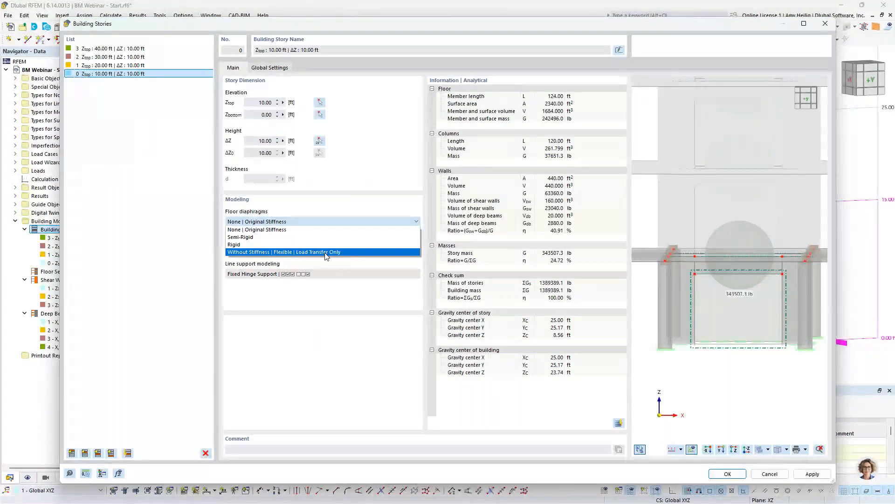
key("super+Tab")
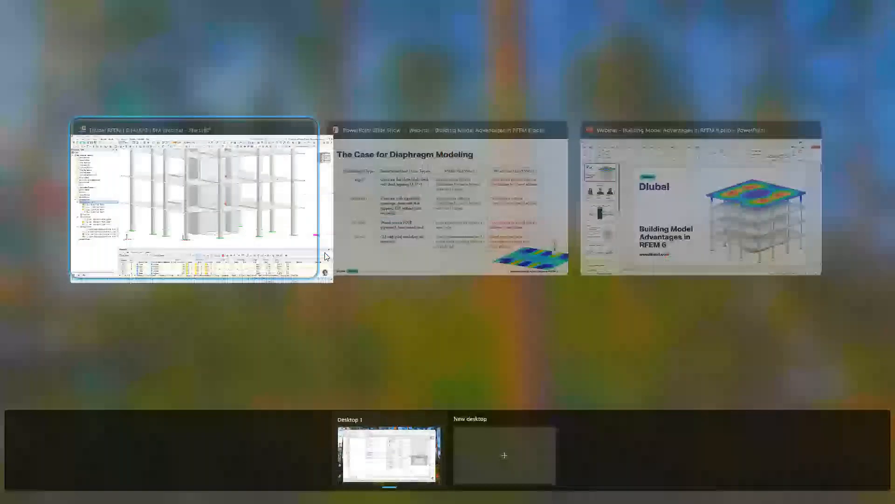
left_click(429, 199)
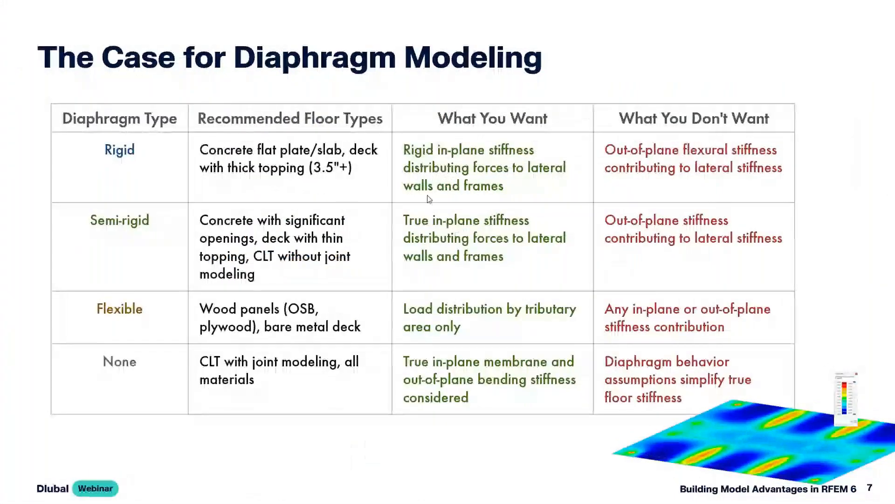
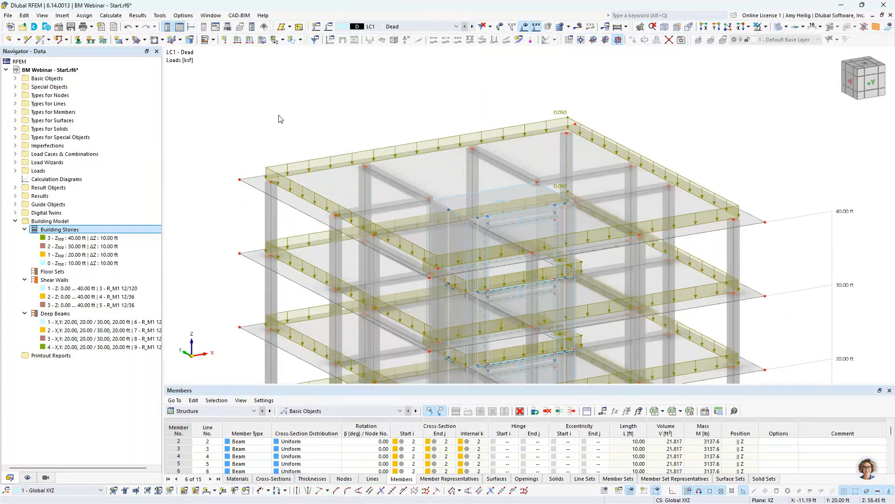
Set the floor diaphragms of all four building stories to Without Stiffness | Flexible | Load Transfer Only and accept the change
right_click(100, 232)
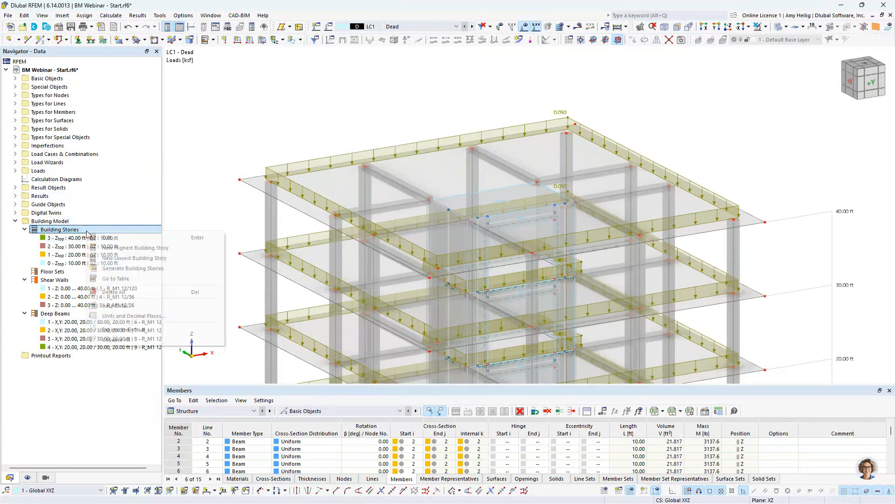
left_click(101, 236)
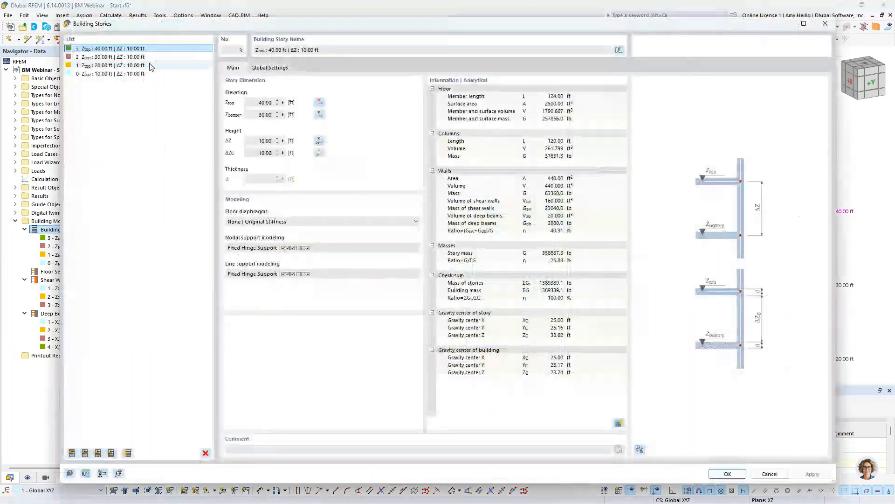
left_click(140, 74, "shift")
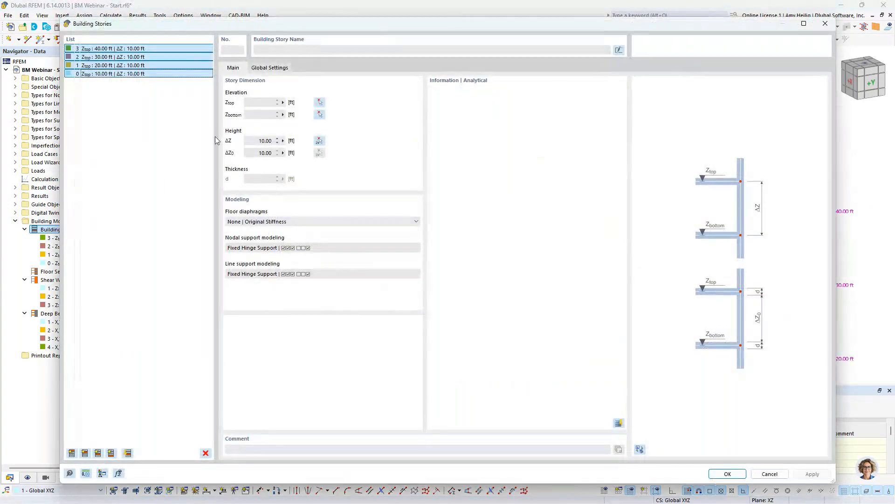
left_click(285, 223)
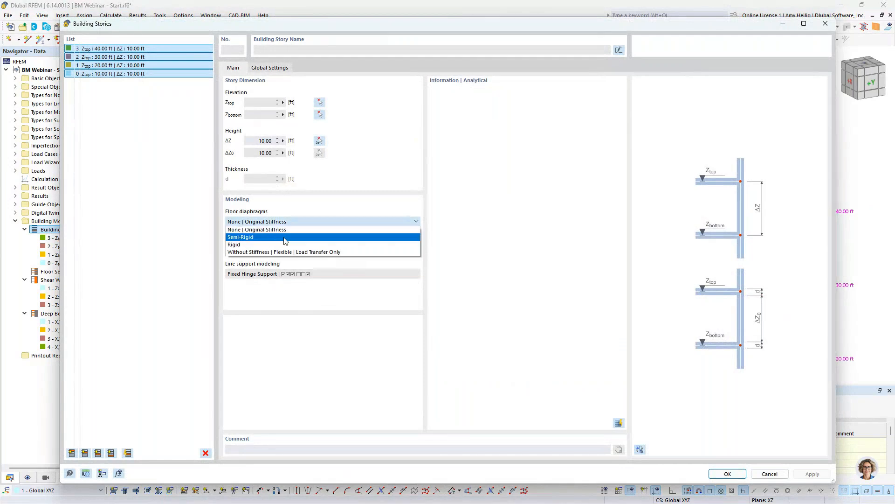
left_click(278, 253)
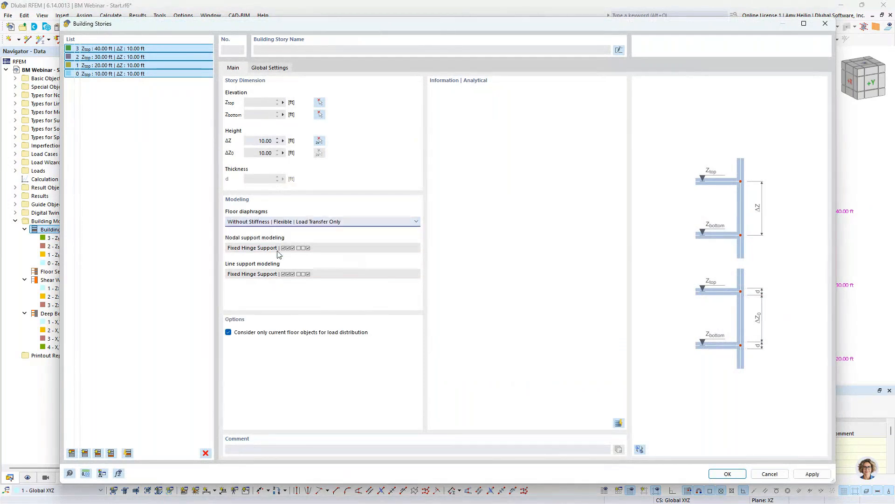
left_click(150, 49)
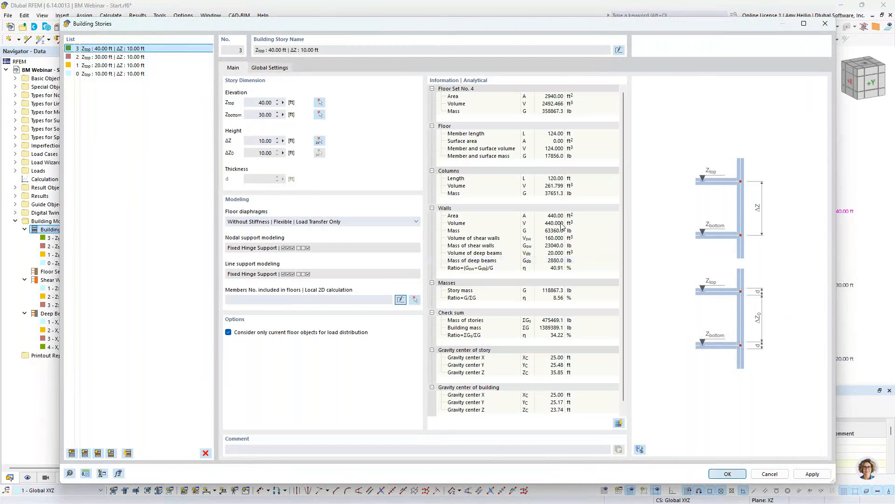
left_click(727, 473)
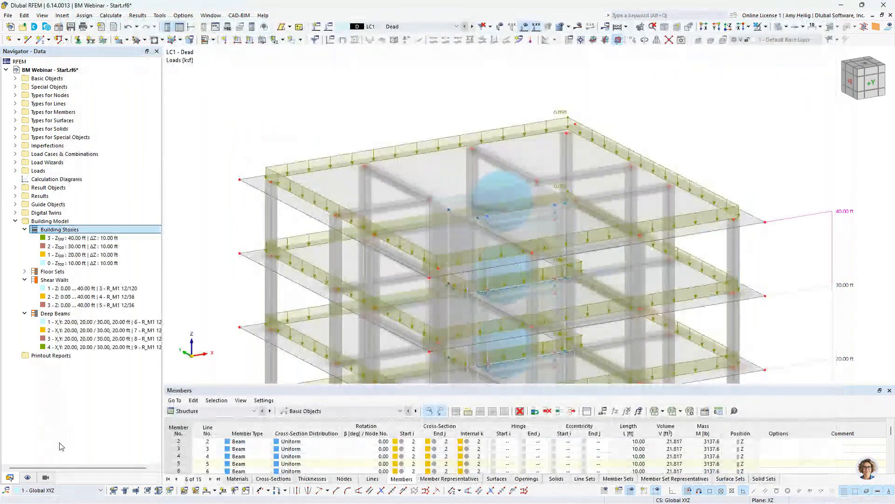
Hide the floor sets in the model display and return to the model data tree
left_click(28, 477)
left_click(24, 170)
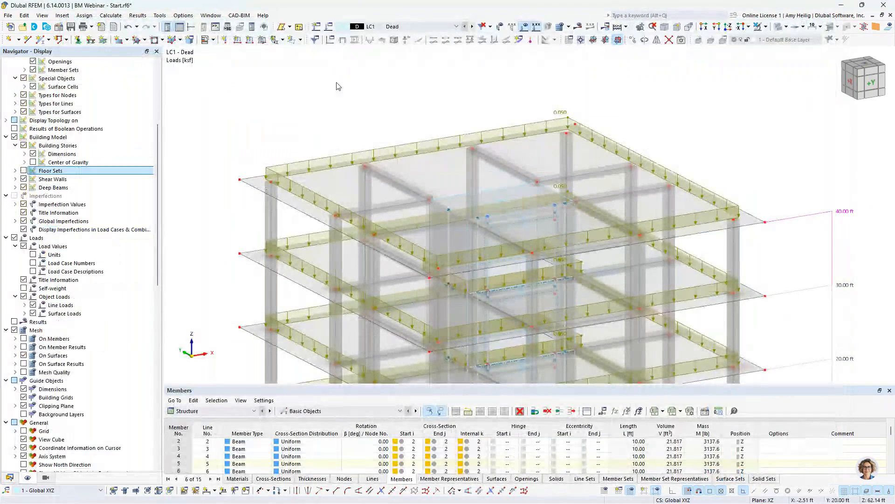
left_click(9, 477)
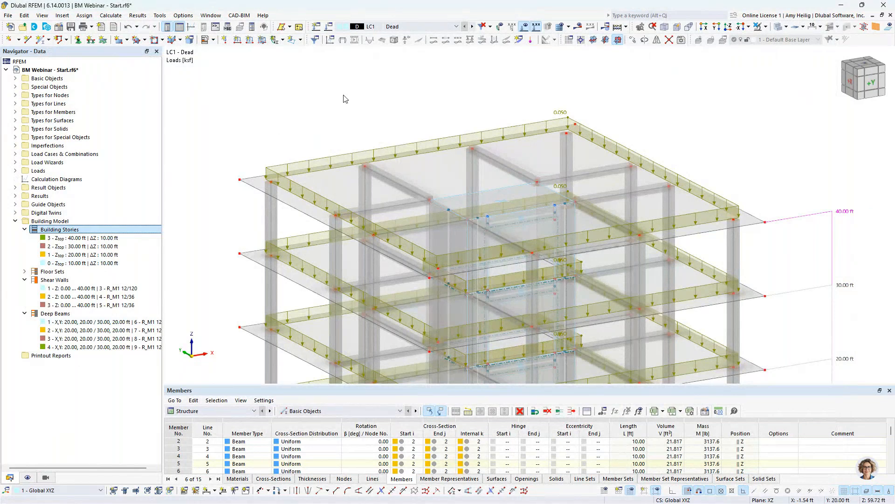
Review the load transfer direction options of the top floor slab, keep Isotropic | FEA and accept the settings
double_click(347, 183)
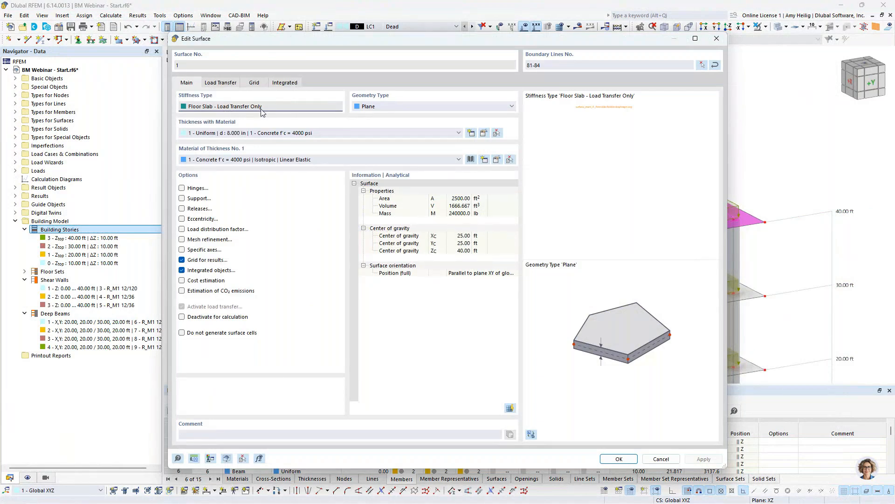
left_click(229, 86)
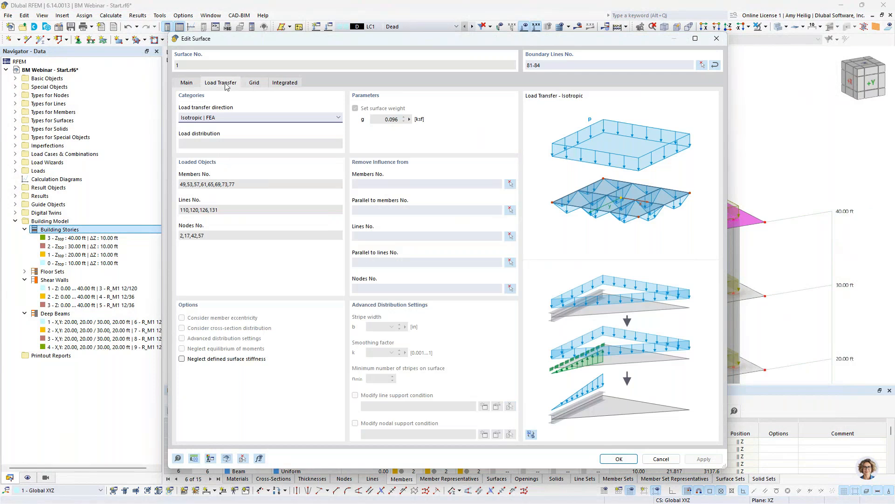
left_click(251, 119)
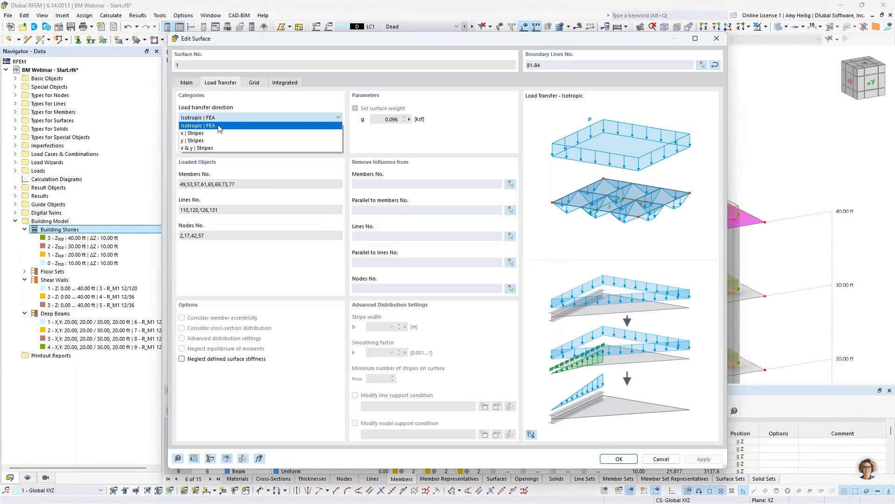
left_click(219, 126)
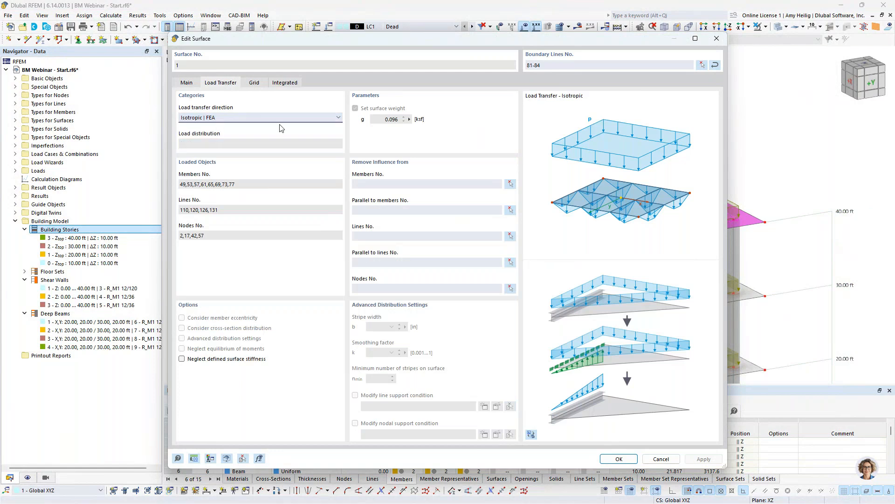
left_click(619, 460)
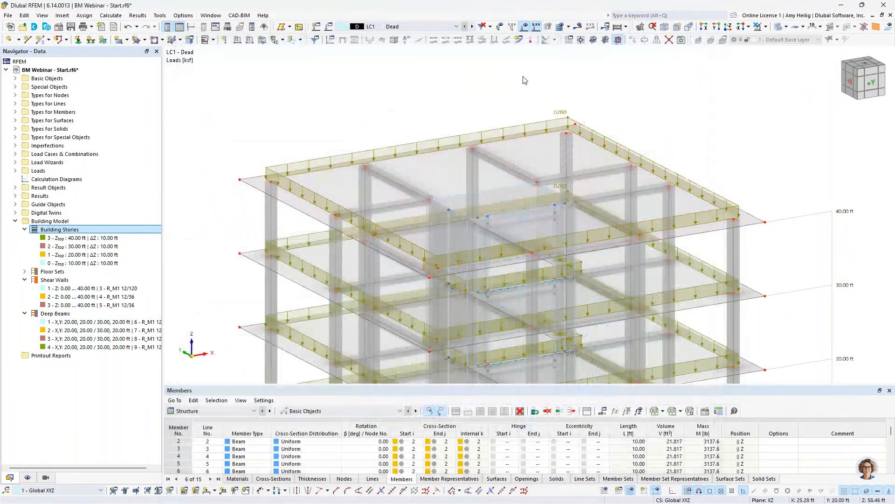
Calculate the results of load case LC1 - Dead, and hide the results and the mesh in the model
left_click(548, 41)
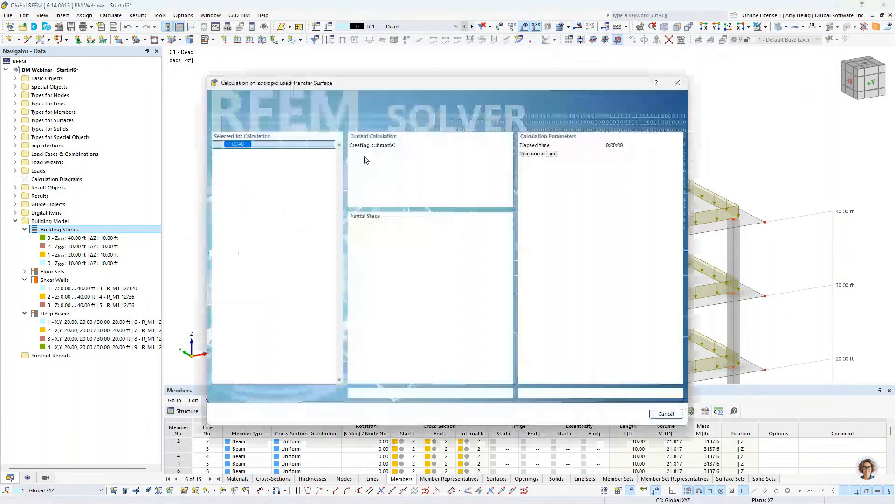
left_click_drag(413, 82, 386, 222)
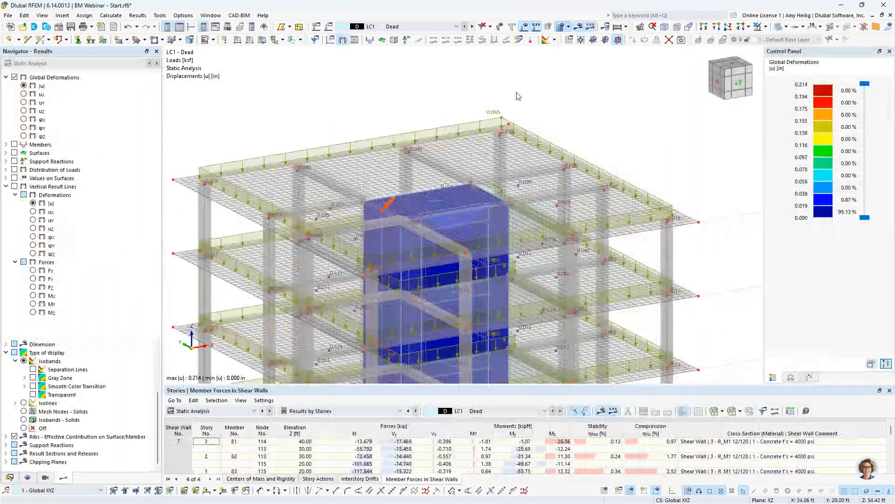
left_click(579, 27)
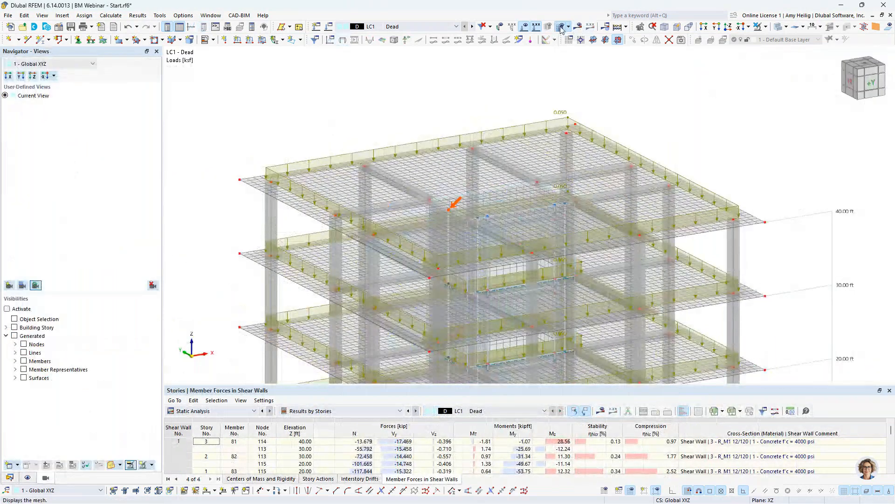
left_click(562, 27)
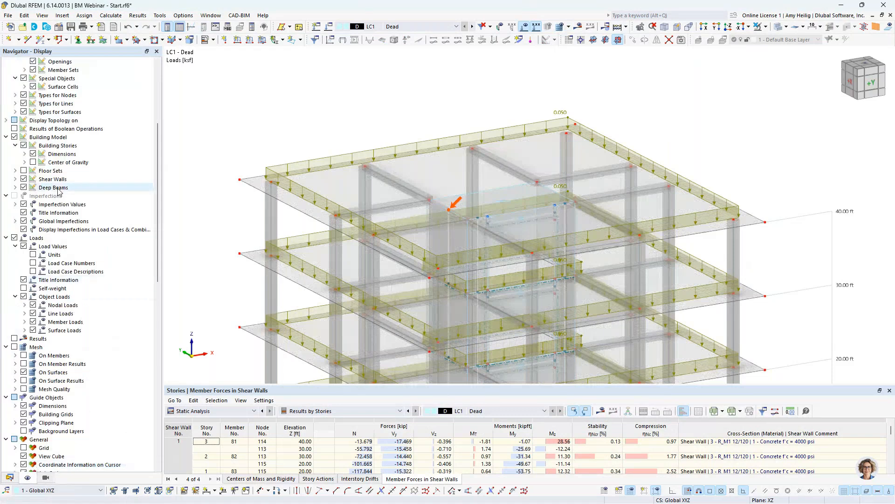
Display the Loads from Load Transfer Surface on the model's surfaces
scroll(58, 192, "up", 1)
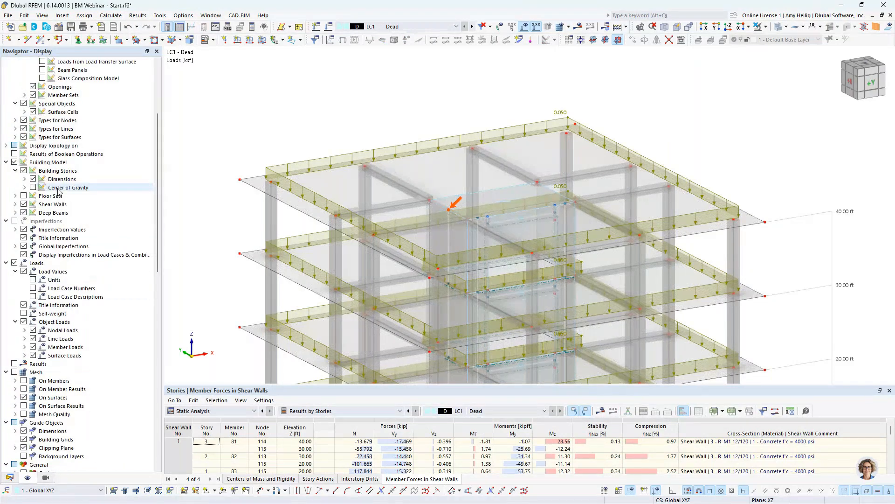
scroll(59, 192, "up", 2)
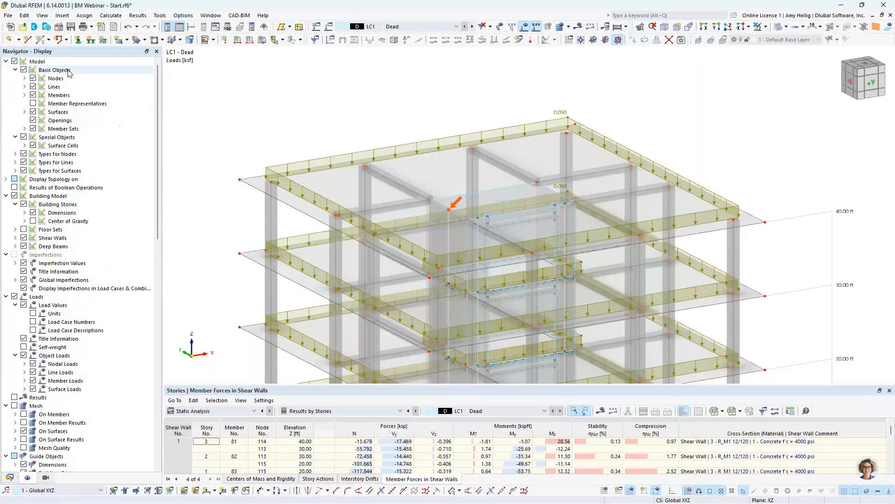
left_click(24, 112)
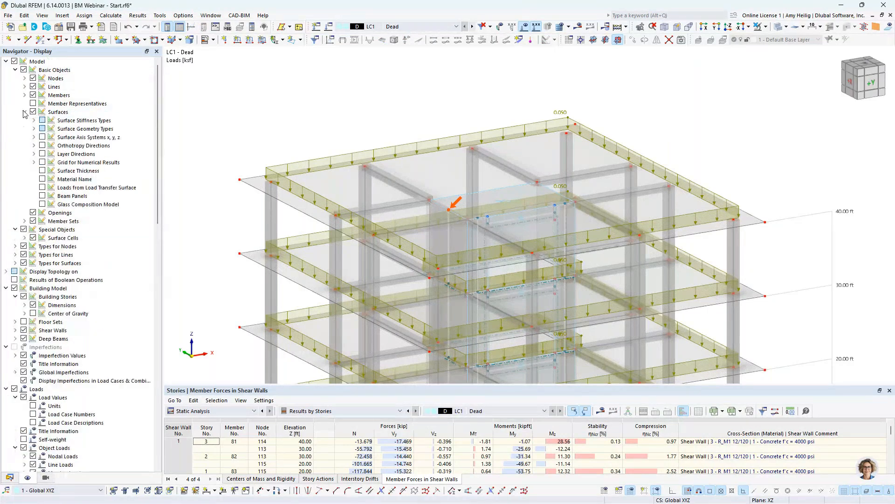
left_click(43, 189)
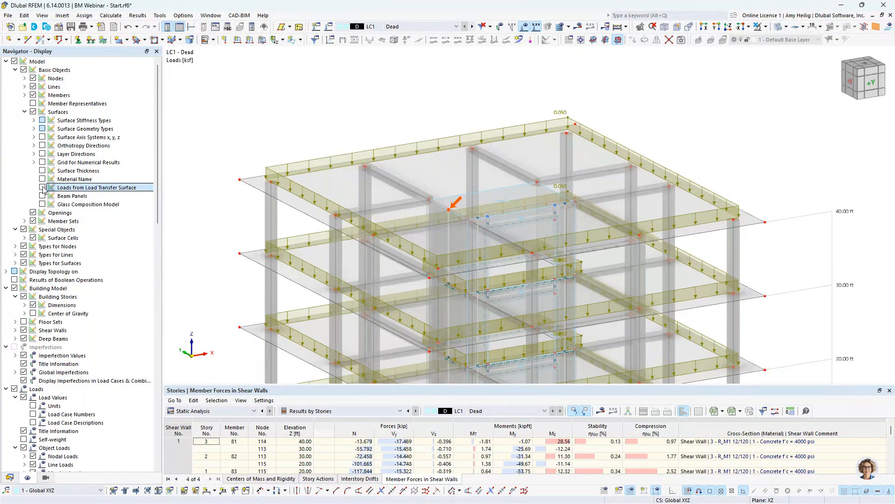
left_click(42, 188)
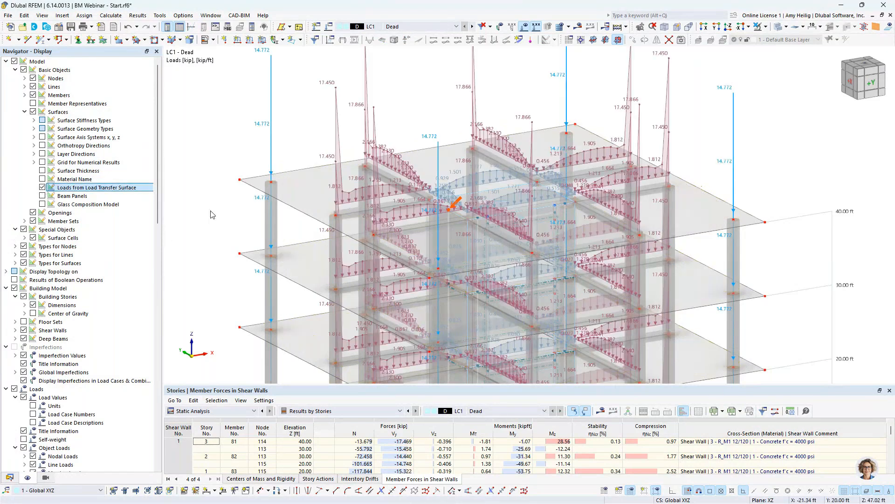
Isolate the top floor slab with its beams and examine its transferred loads in an isometric view
scroll(212, 215, "down", 1)
middle_click_drag(225, 223, 353, 192, "ctrl")
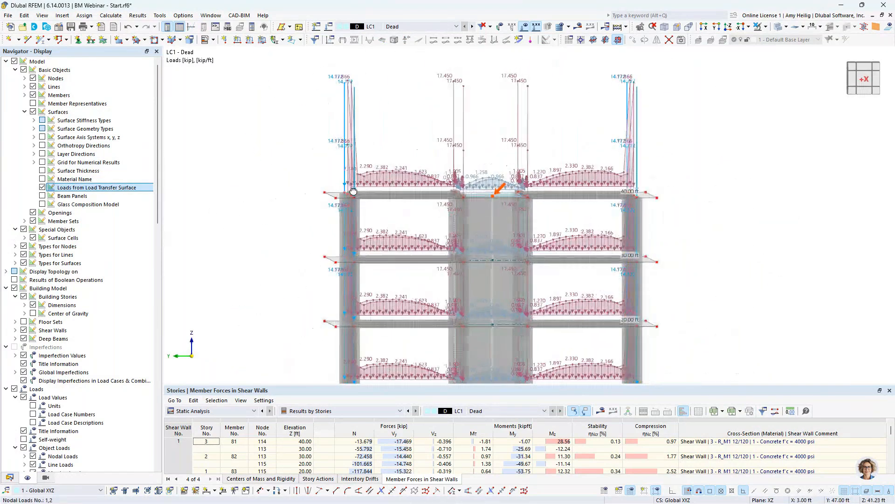
left_click_drag(311, 188, 668, 213)
left_click(765, 27)
left_click(771, 34)
left_click(719, 195)
middle_click_drag(719, 196, 637, 316, "ctrl")
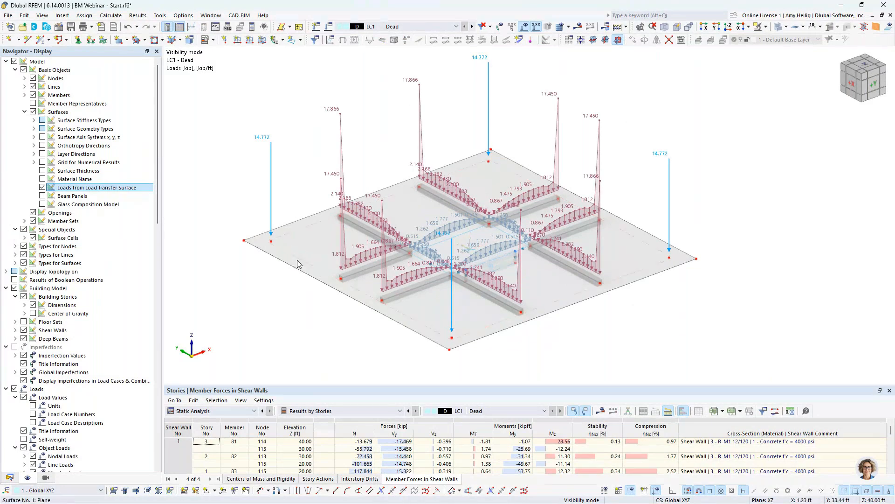
Set the top floor slab's load transfer direction to x & y | Stripes and accept deleting the LC1 results
double_click(365, 288)
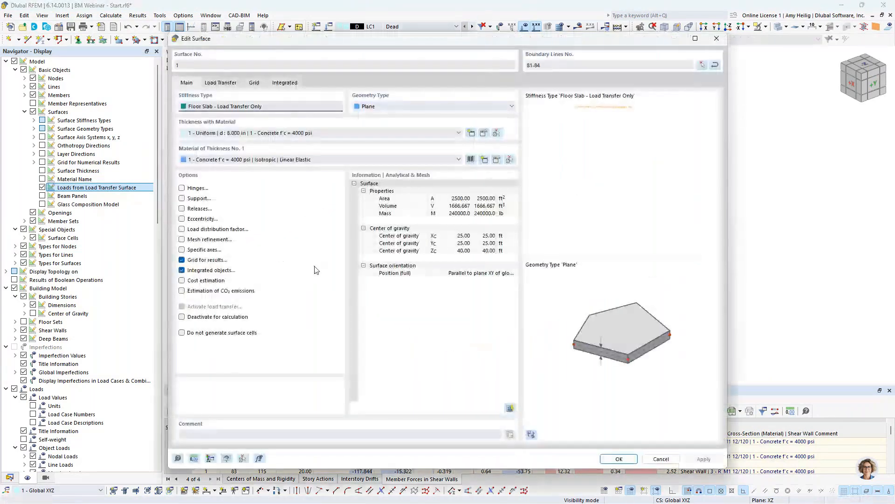
left_click(220, 82)
left_click(230, 118)
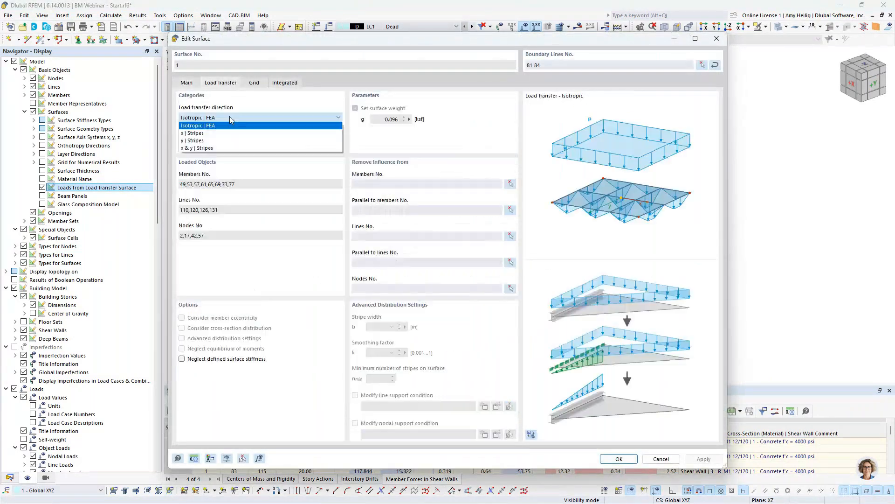
left_click(224, 148)
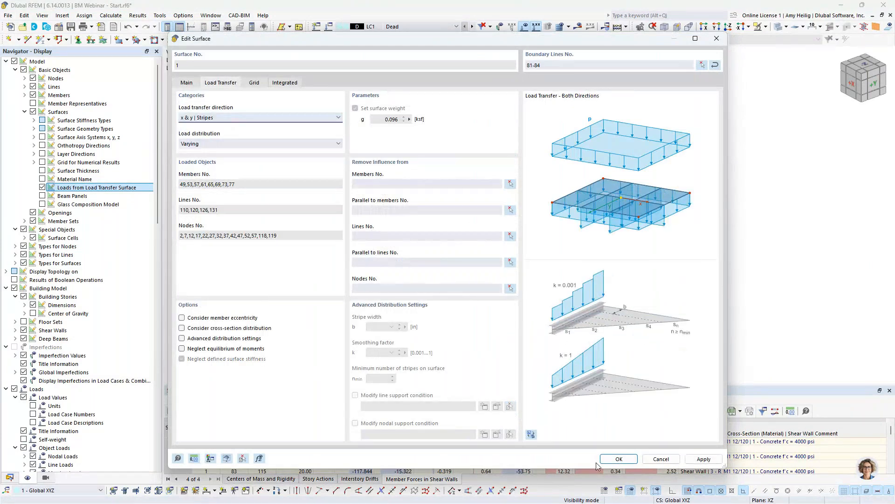
left_click(619, 459)
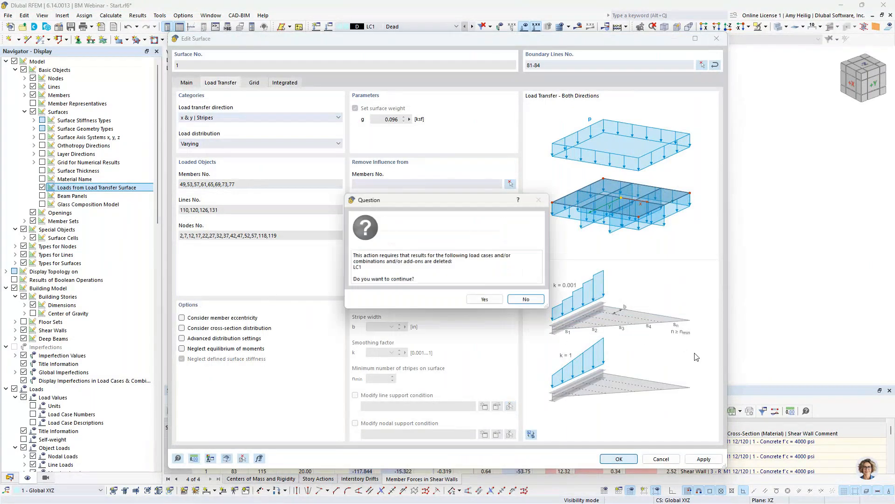
left_click(485, 299)
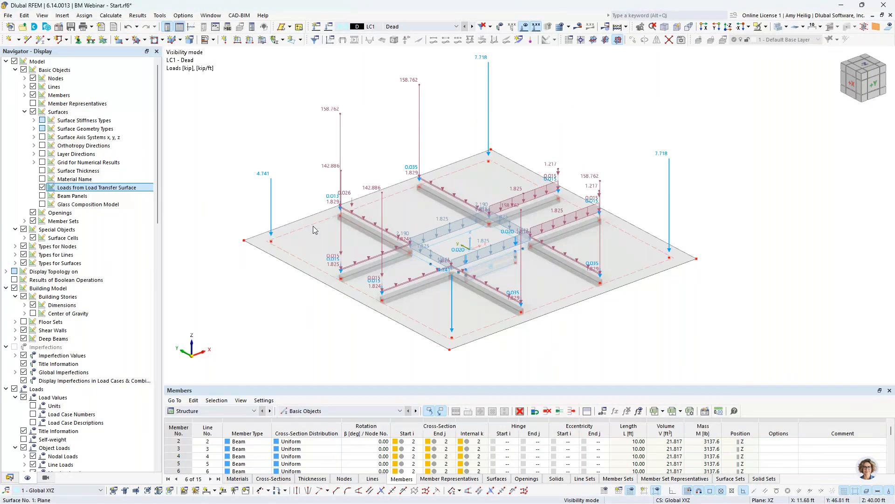
Reopen the top floor slab's load transfer settings and change the load transfer direction again
mouse_move(313, 230)
double_click(312, 250)
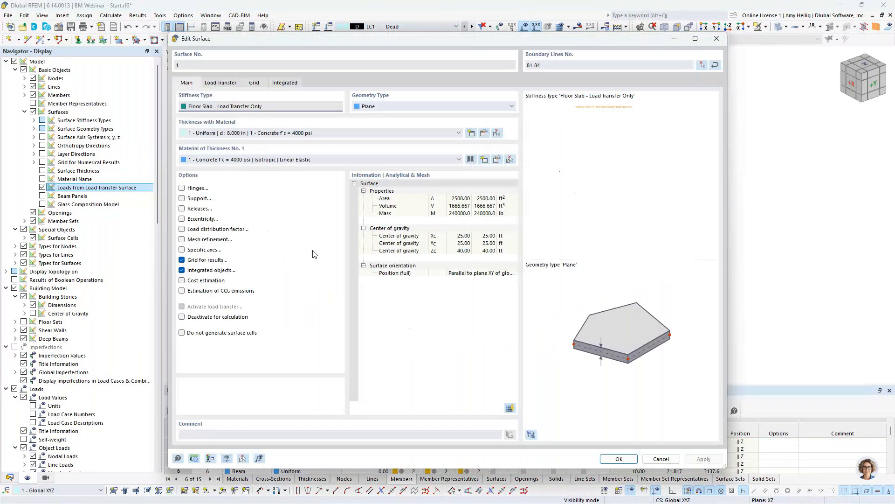
left_click(233, 84)
left_click(261, 118)
left_click(201, 142)
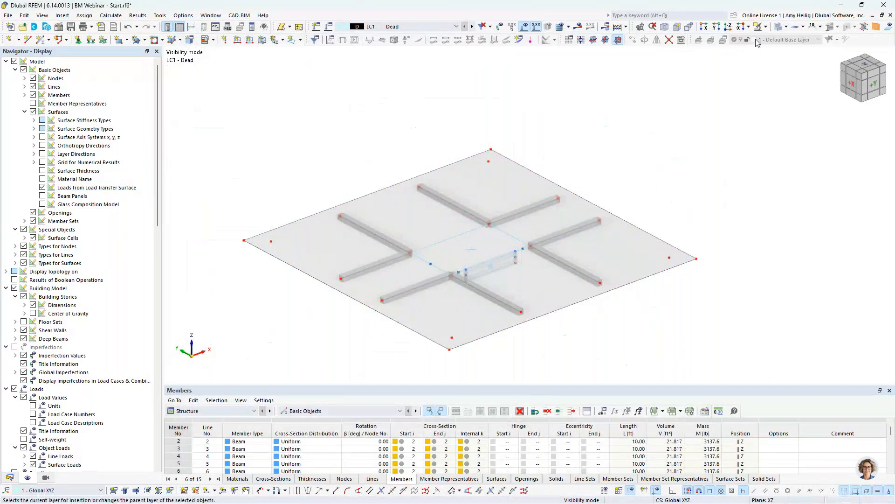
Show the whole building again and hide the loads from load transfer surfaces
left_click(653, 27)
scroll(569, 204, "down", 1)
middle_click_drag(569, 204, 539, 131)
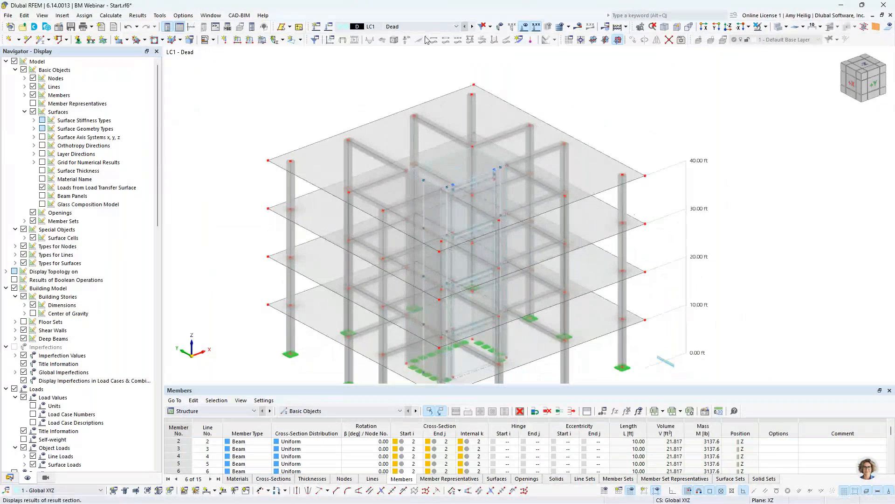
left_click(42, 187)
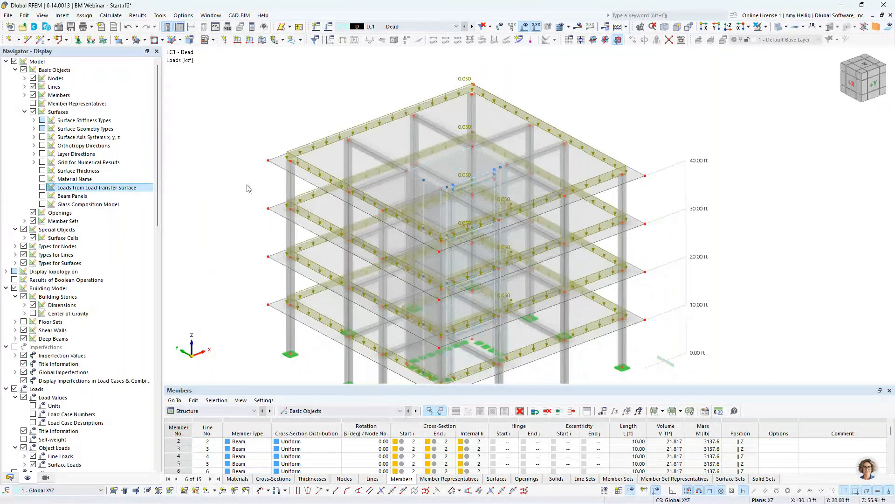
Set the floor diaphragms of all four building stories to Rigid
left_click(10, 476)
right_click(70, 229)
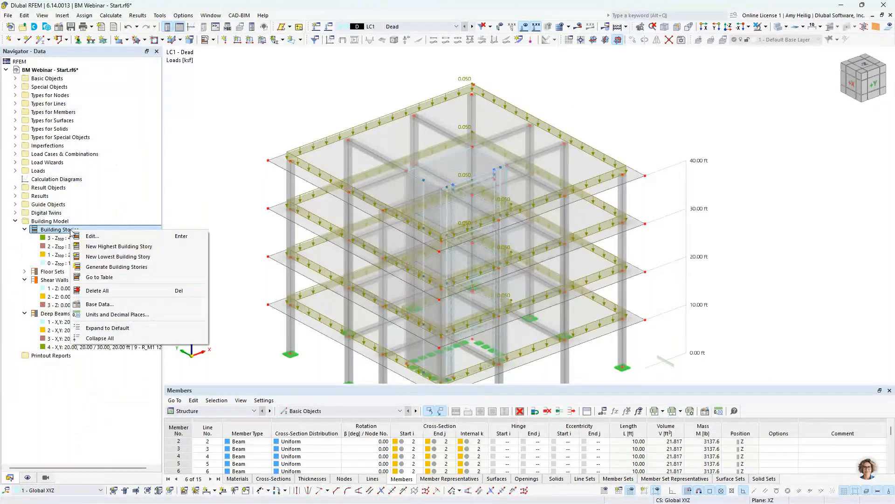
left_click(87, 237)
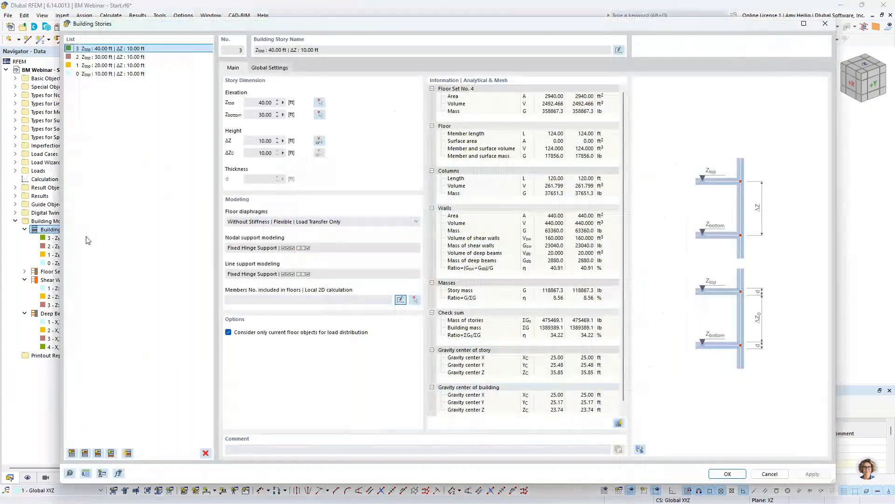
left_click(135, 74, "shift")
left_click(265, 222)
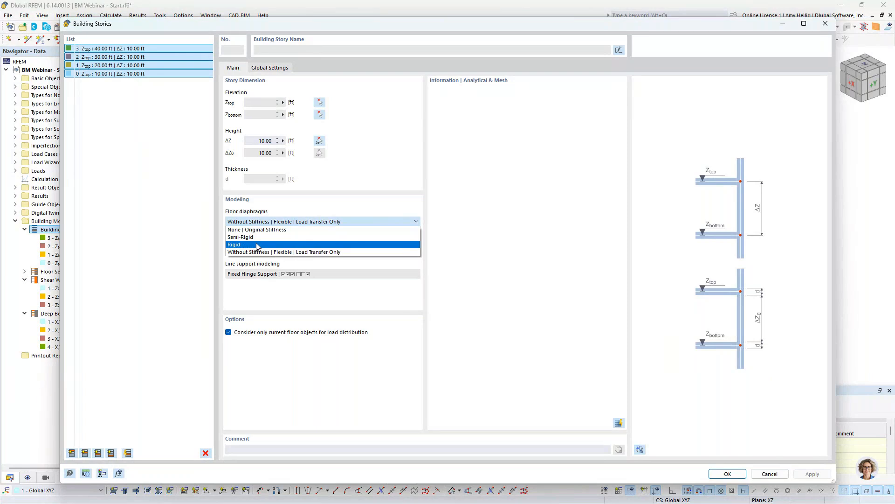
left_click(258, 245)
Select the highest story and examine its slab and columns in the dialog's model preview
left_click(148, 49)
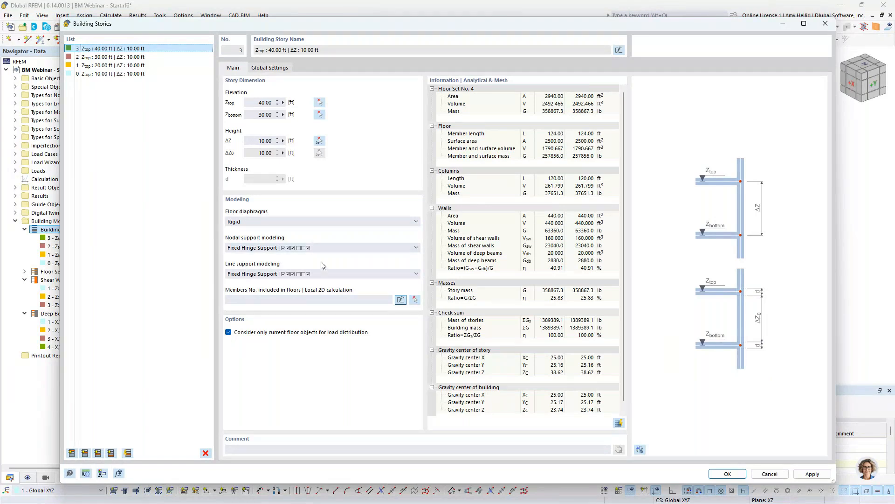
left_click(640, 449)
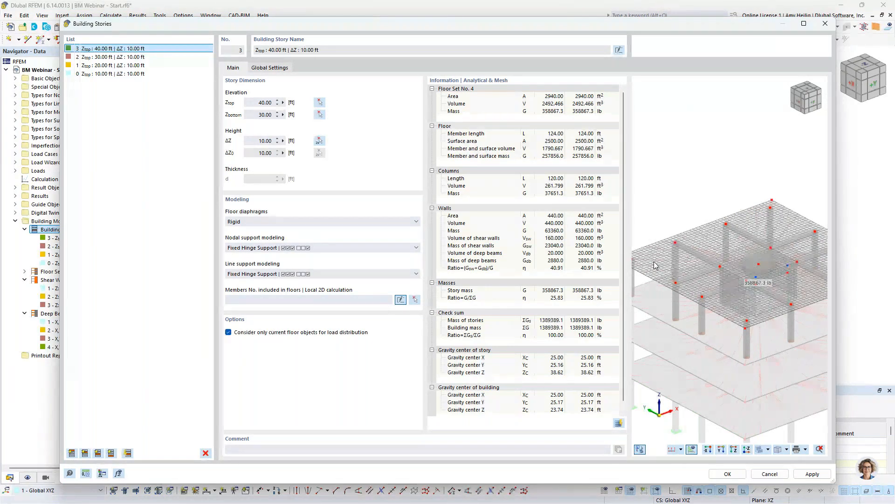
middle_click_drag(633, 268, 653, 262)
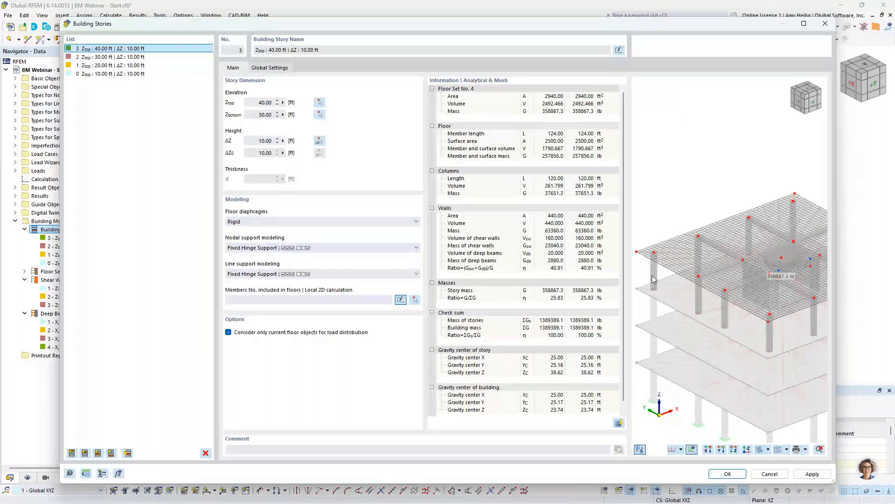
middle_click_drag(653, 279, 683, 283, "ctrl")
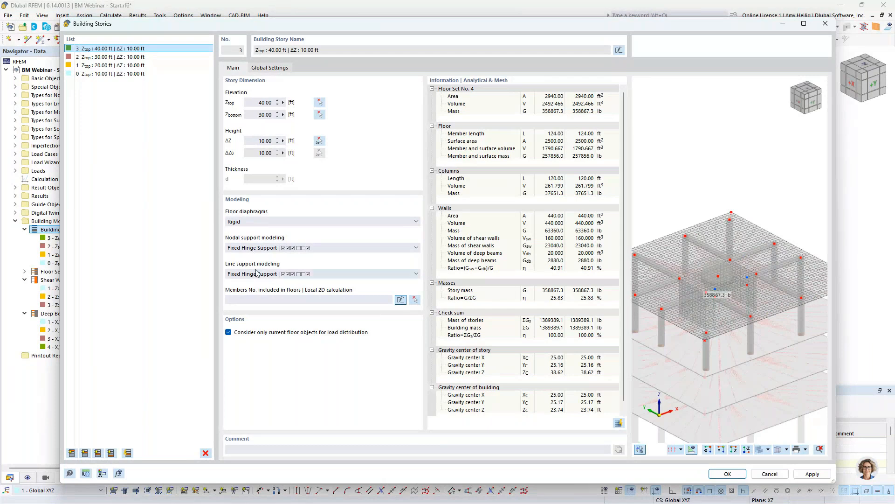
Review the nodal support and line support modeling options available for the highest story's rigid floor diaphragm
left_click(310, 252)
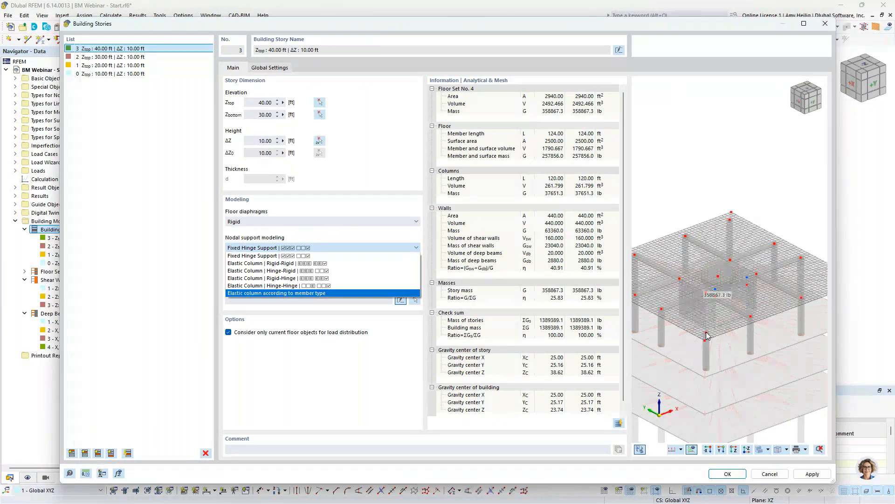
key("Escape")
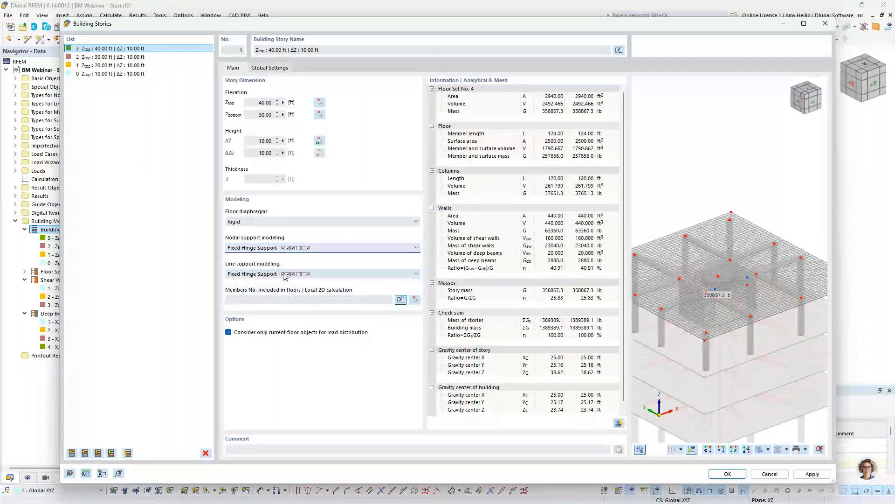
left_click(286, 274)
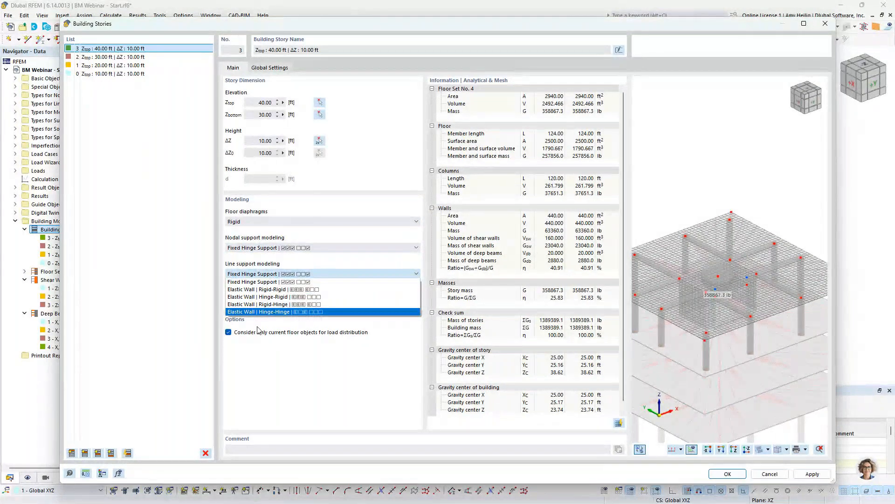
left_click(315, 392)
left_click(289, 299)
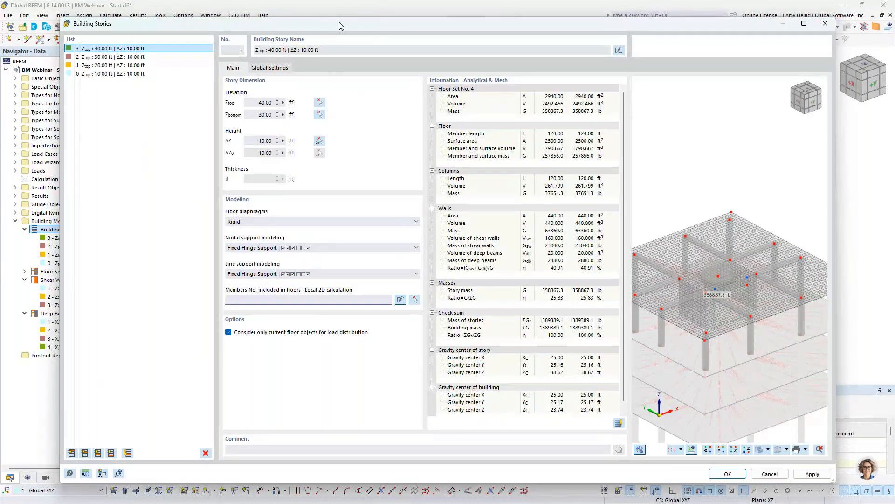
Examine the top floor's beams in the main model view in connection with the members included in floors setting
left_click_drag(339, 22, 348, 287)
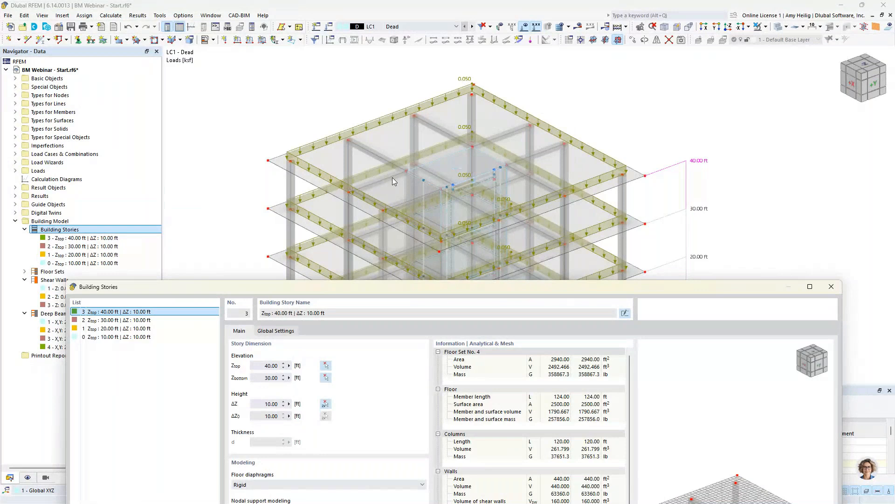
left_click_drag(448, 288, 451, 48)
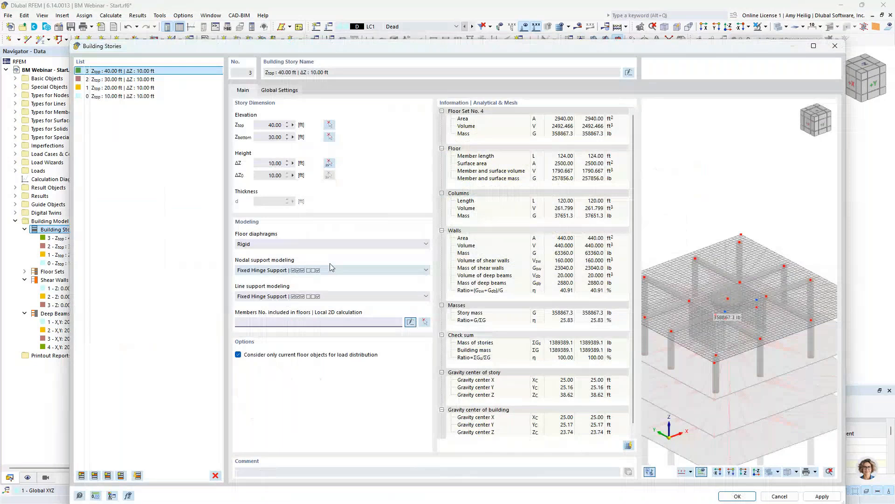
left_click(297, 323)
left_click_drag(380, 47, 369, 311)
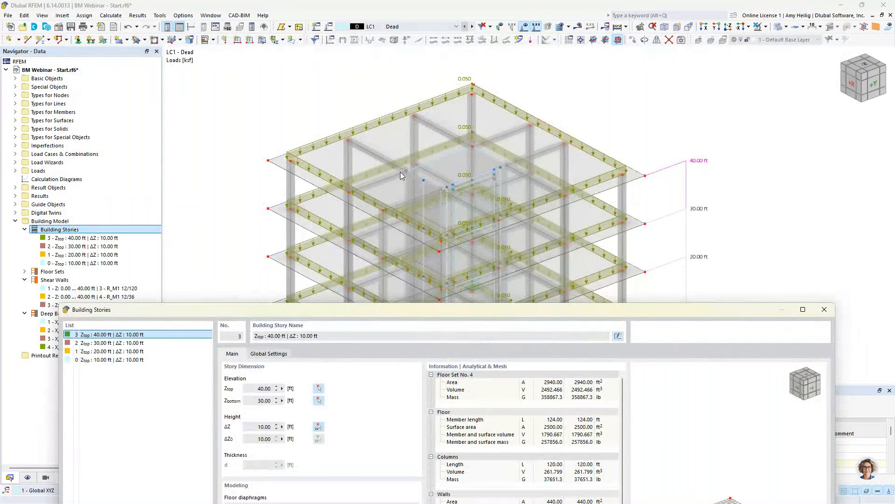
left_click_drag(467, 313, 480, 52)
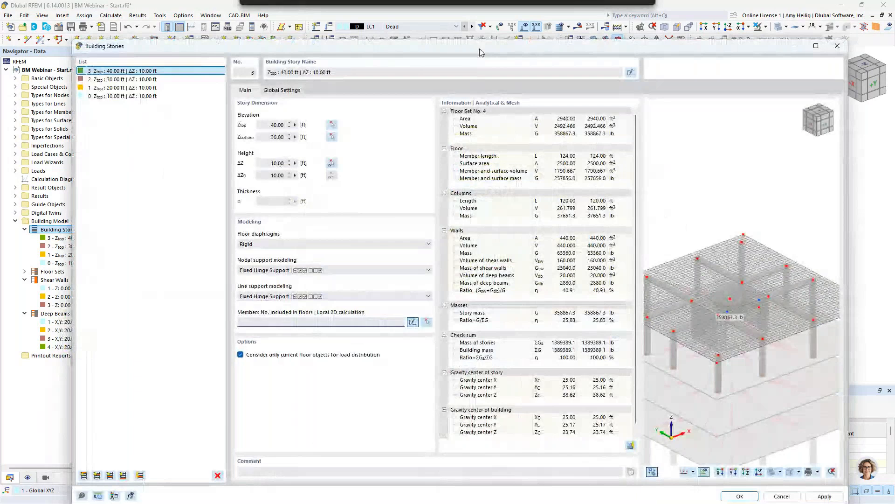
Accept the building story settings and agree to delete the existing mesh
left_click(738, 496)
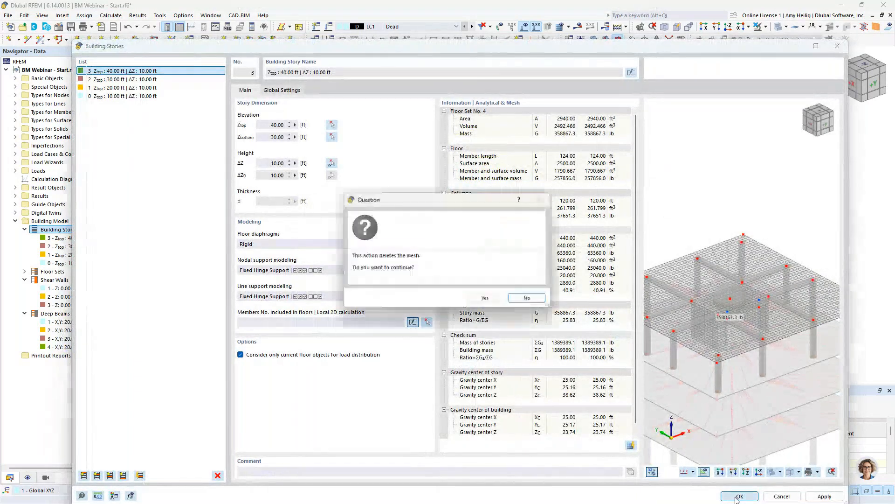
left_click(477, 297)
key("Escape")
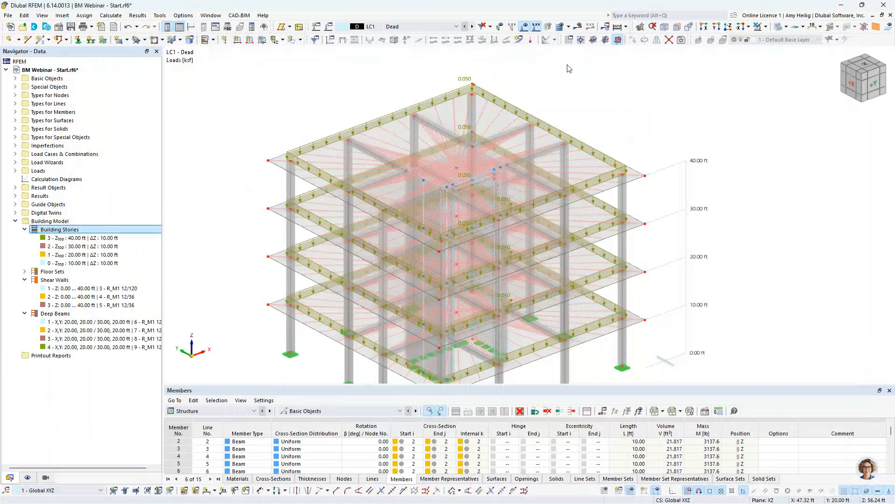
Hide the loads and the rigid links of the floor diaphragms in the model display
left_click(524, 27)
middle_click_drag(431, 178, 404, 283, "ctrl")
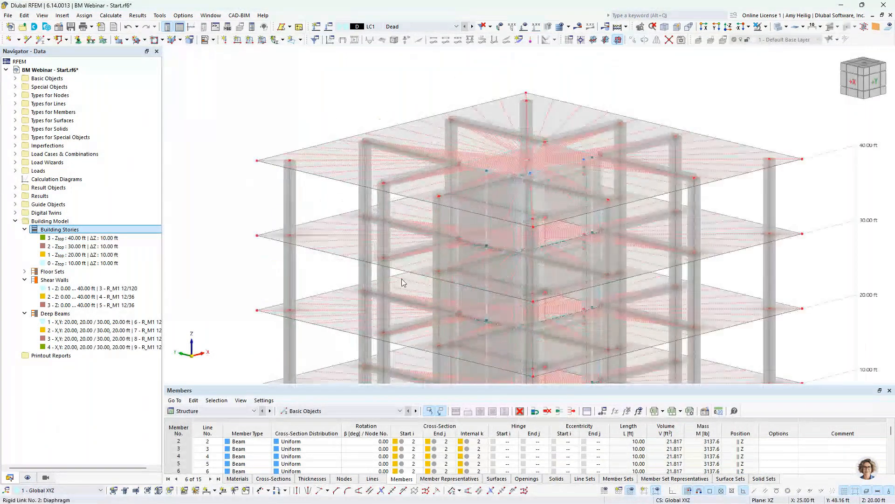
left_click(28, 477)
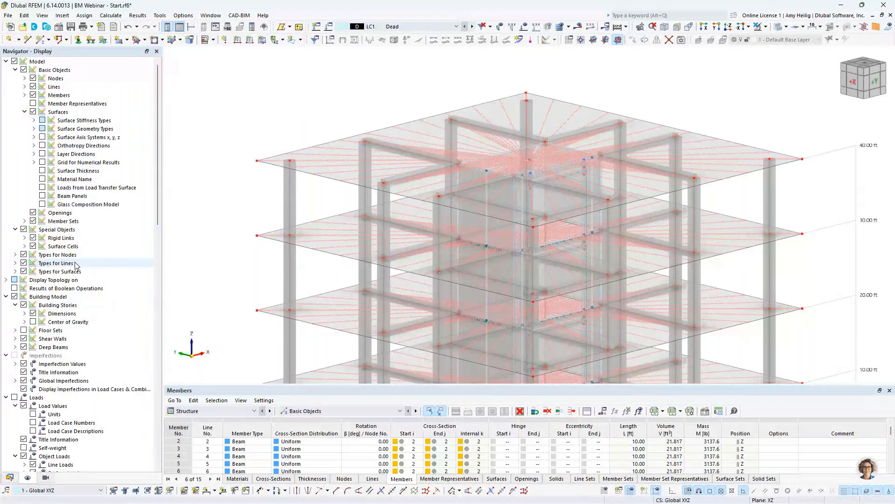
left_click(32, 239)
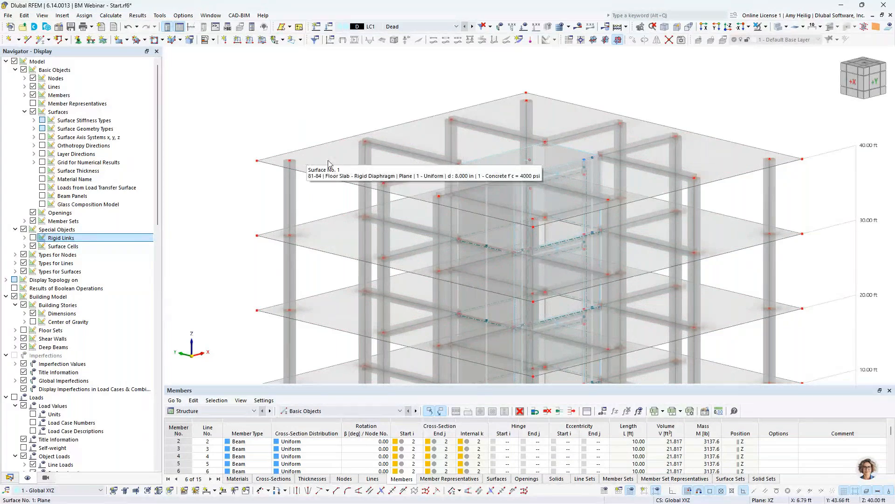
Review the top floor slab's load transfer direction options, keep Isotropic | FEA, and accept the surface settings
double_click(328, 163)
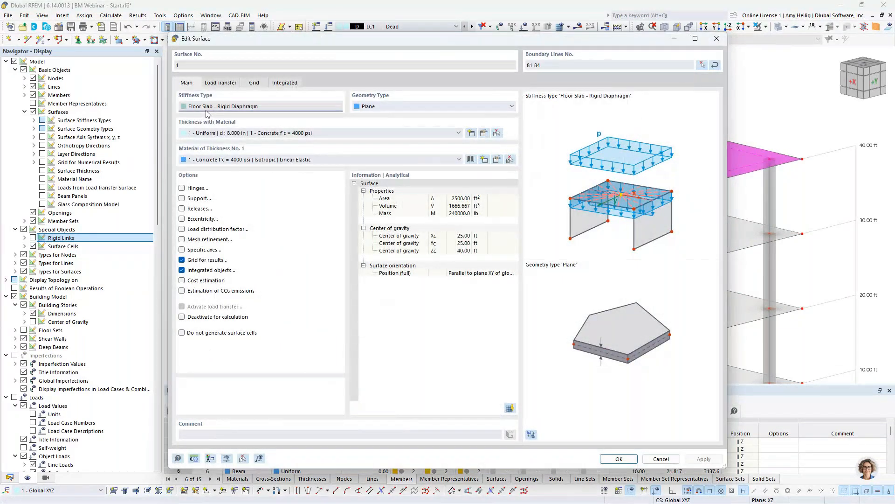
left_click(228, 85)
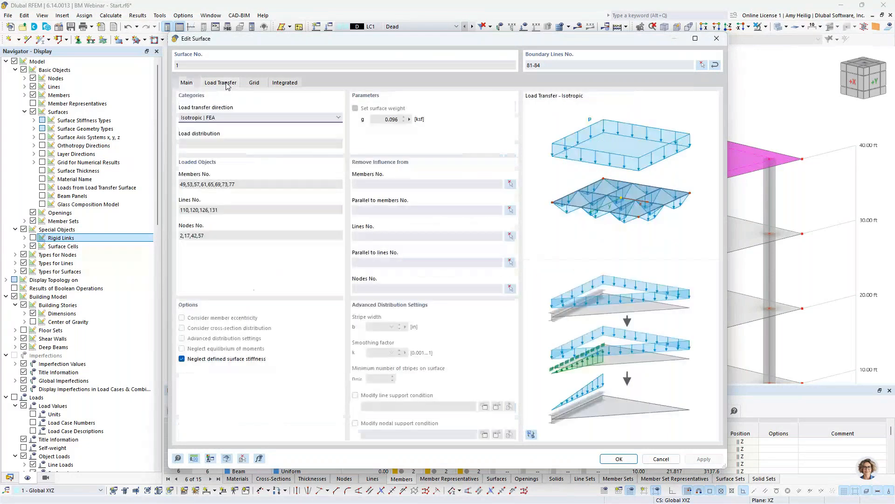
left_click(311, 118)
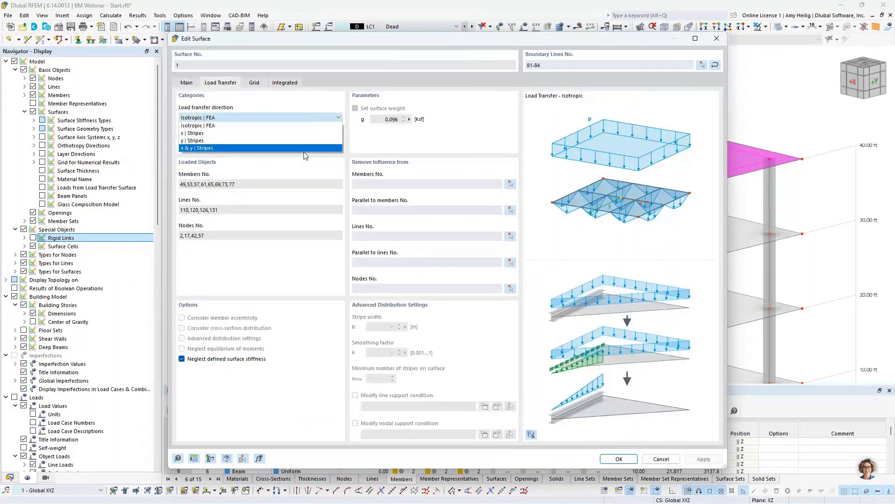
left_click(304, 127)
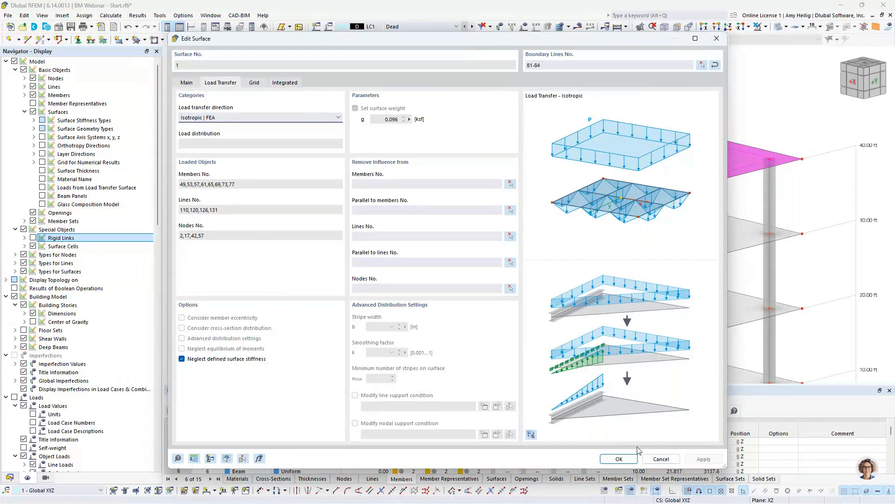
left_click(629, 458)
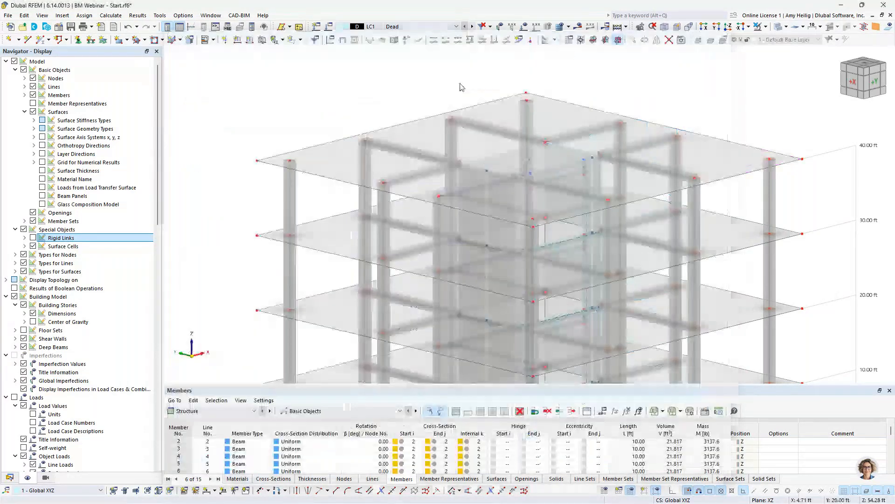
Switch to load combination CO4 (1.20D + L + W2) and display its loads on the building
left_click(444, 28)
left_click(428, 101)
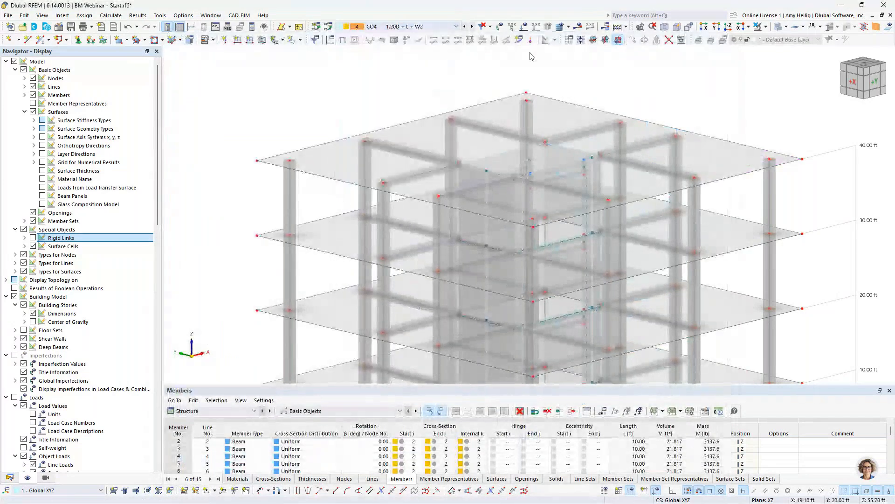
left_click(524, 26)
scroll(543, 223, "down", 3)
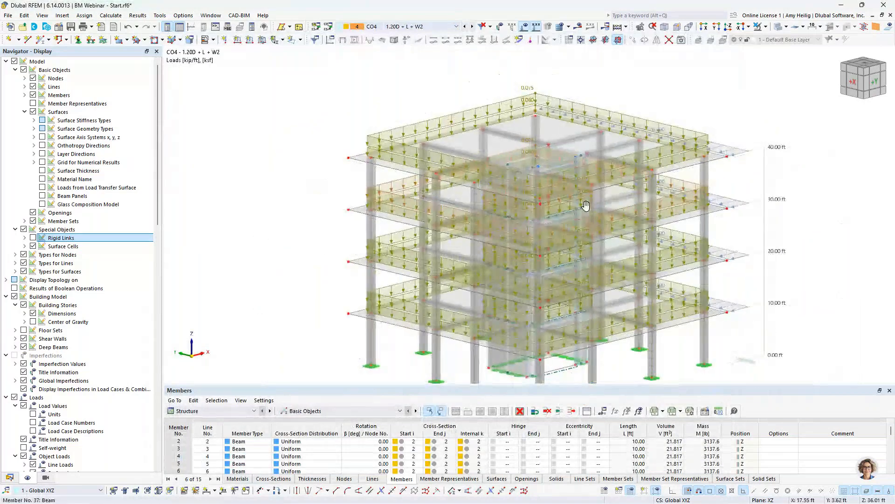
Calculate and display the global deformations for CO4, with the loads hidden
left_click(582, 27)
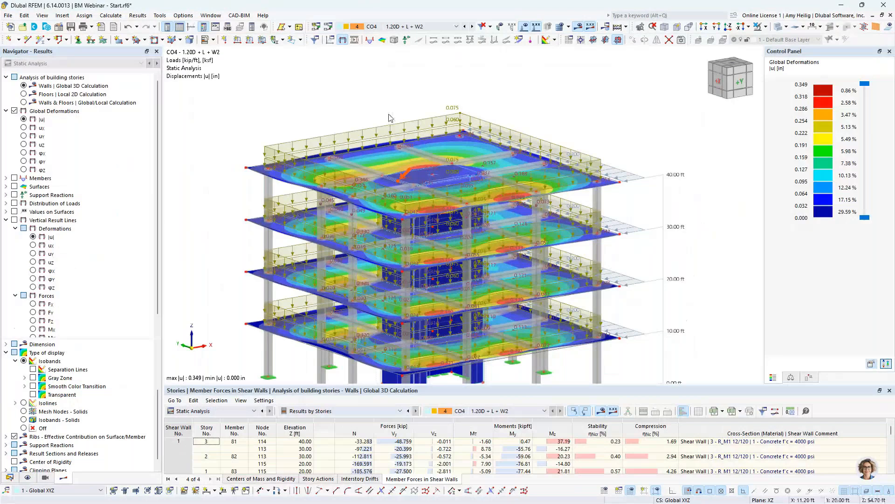
left_click(5, 353)
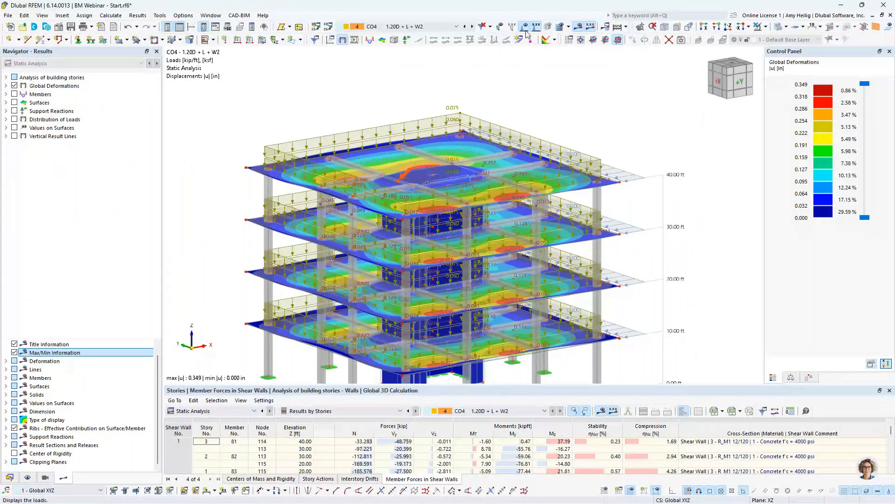
left_click(519, 40)
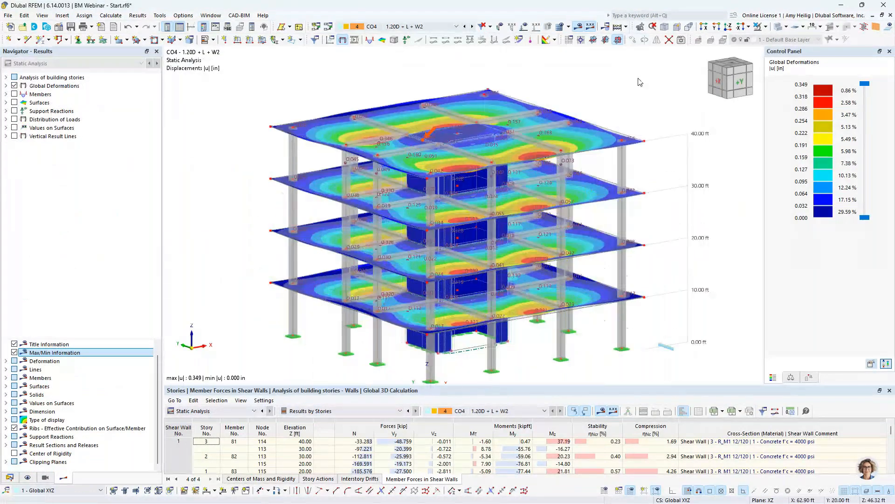
Turn off the deformation display in the model and enlarge the results table area
left_click(578, 30)
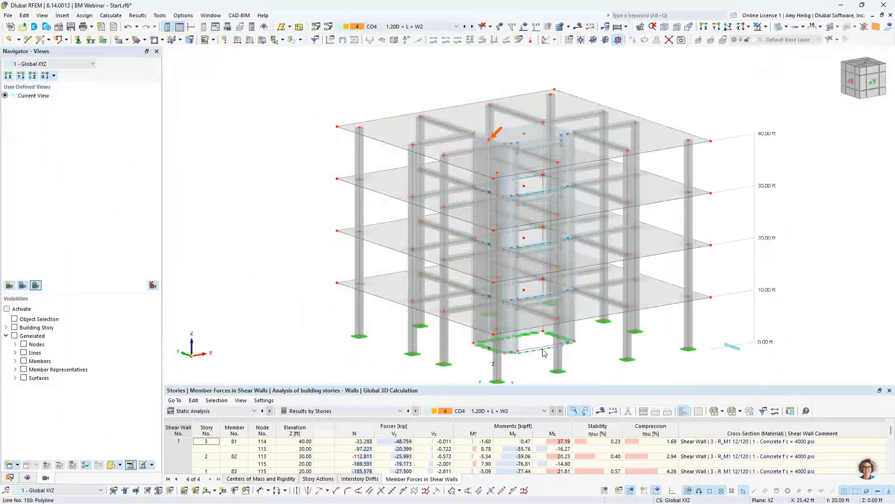
middle_click_drag(544, 353, 504, 299)
left_click_drag(544, 385, 543, 287)
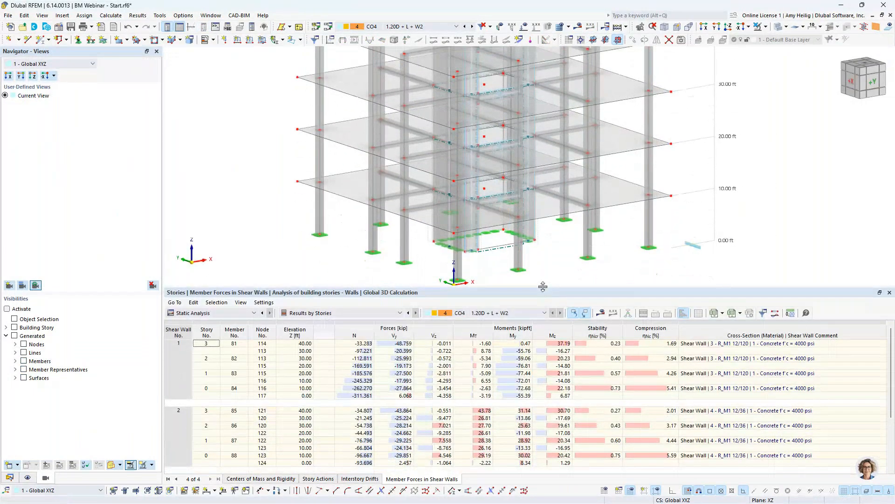
Show the Static Analysis Results by Stories table for Centers of Mass and Rigidity
left_click(261, 479)
left_click(211, 312)
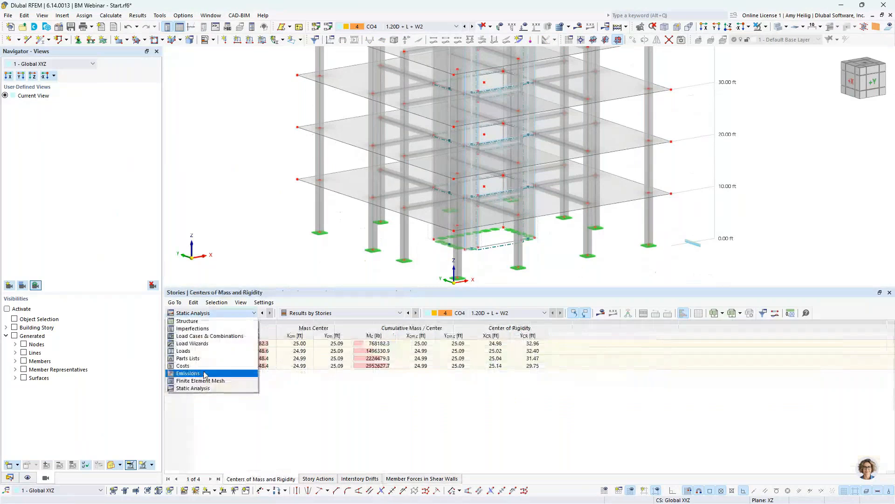
left_click(204, 388)
left_click(336, 312)
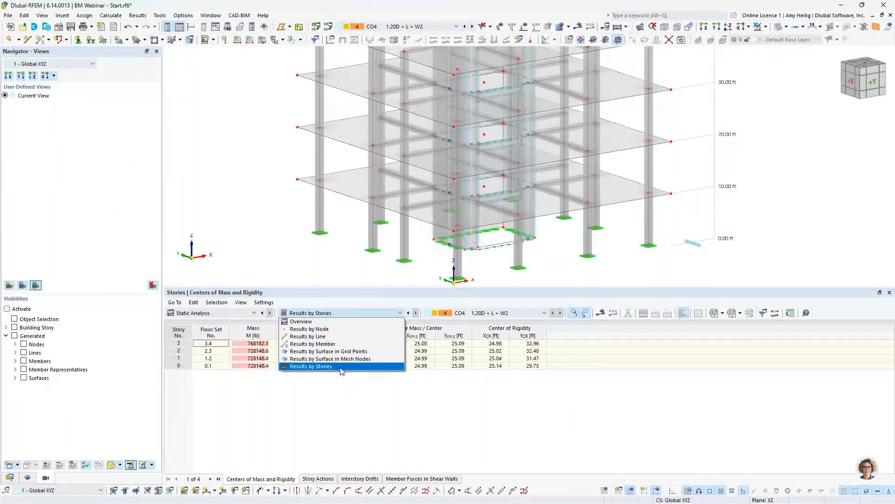
left_click(341, 367)
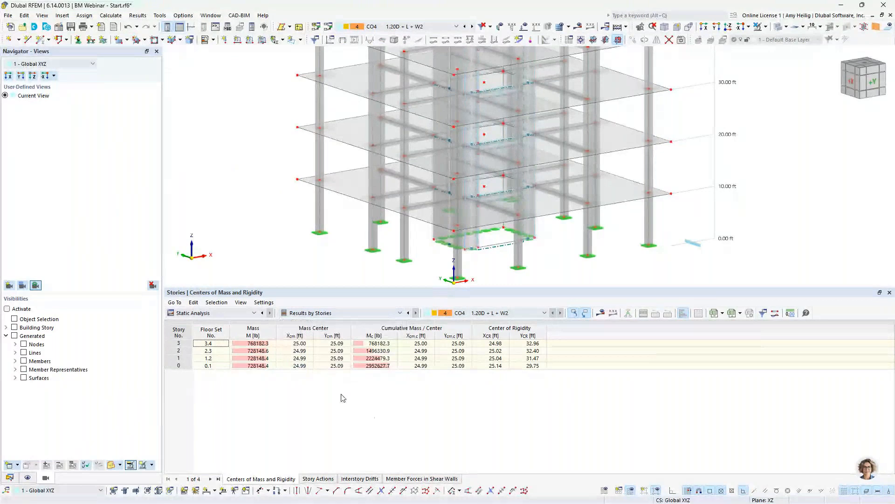
Locate story 3's cumulative mass center and the rigidity centers of stories 3, 1 and 0 in the model
scroll(497, 190, "down", 2)
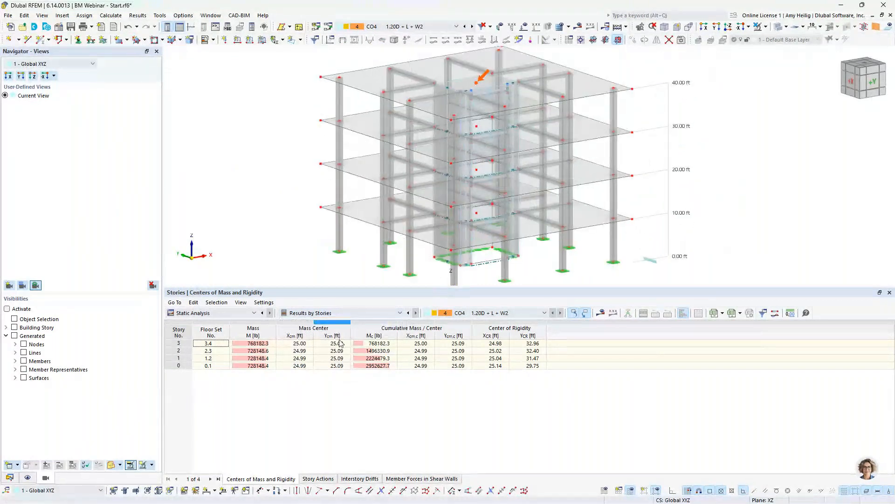
left_click(376, 343)
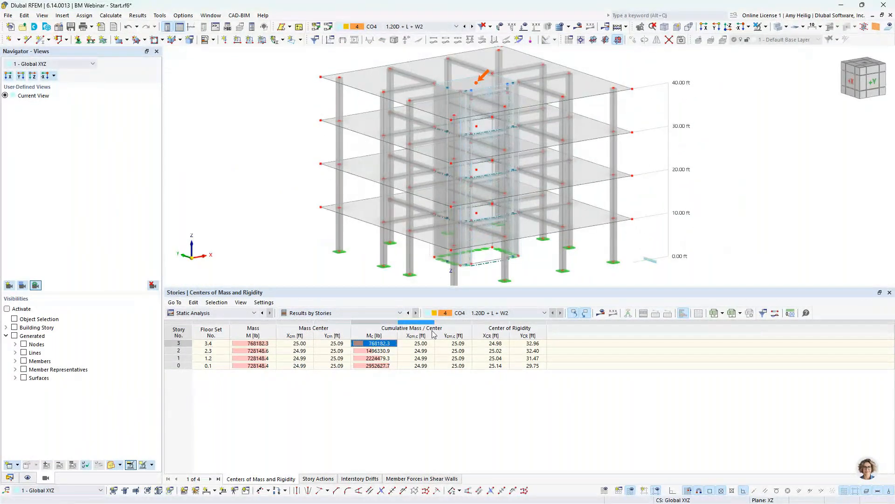
left_click(420, 345)
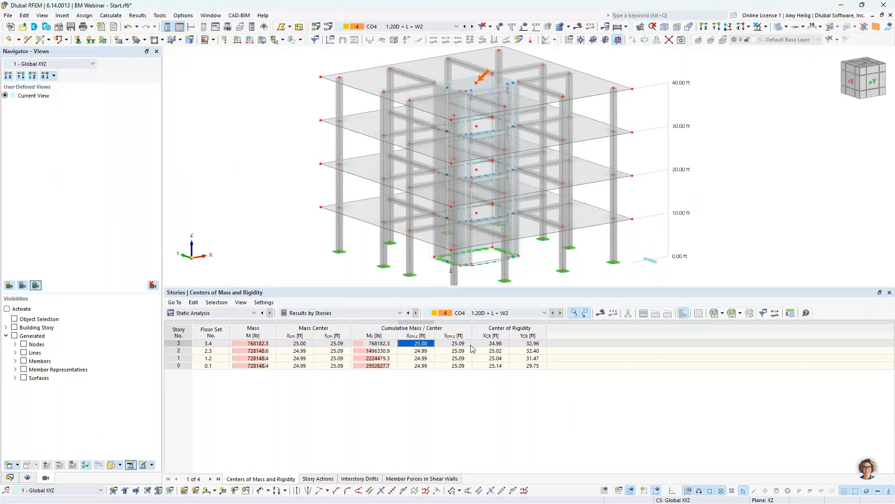
left_click(493, 345)
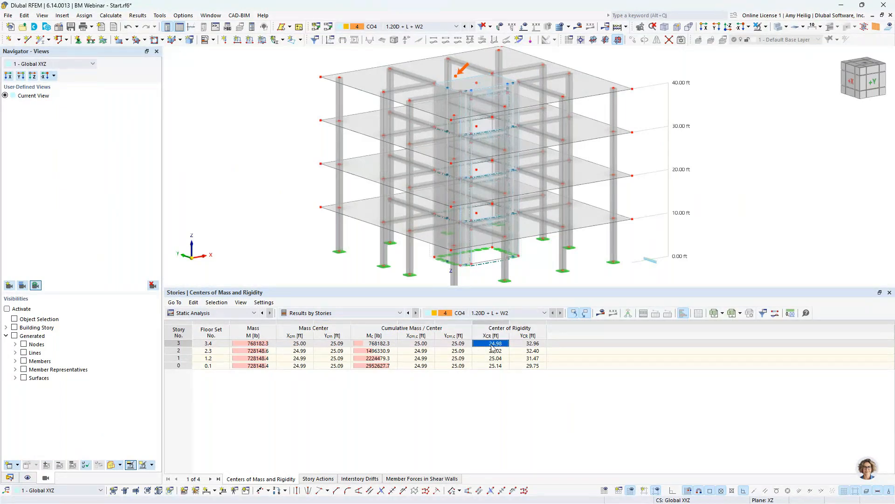
middle_click_drag(455, 92, 455, 85, "ctrl")
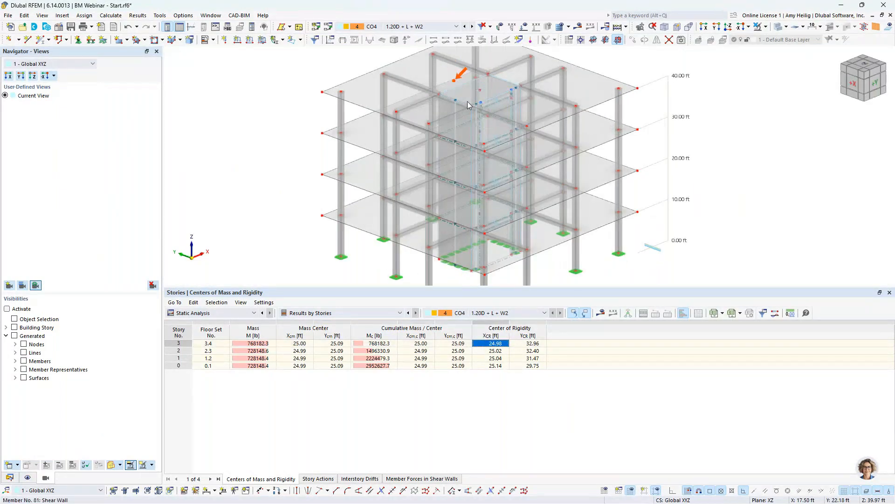
left_click(498, 360)
left_click(498, 365)
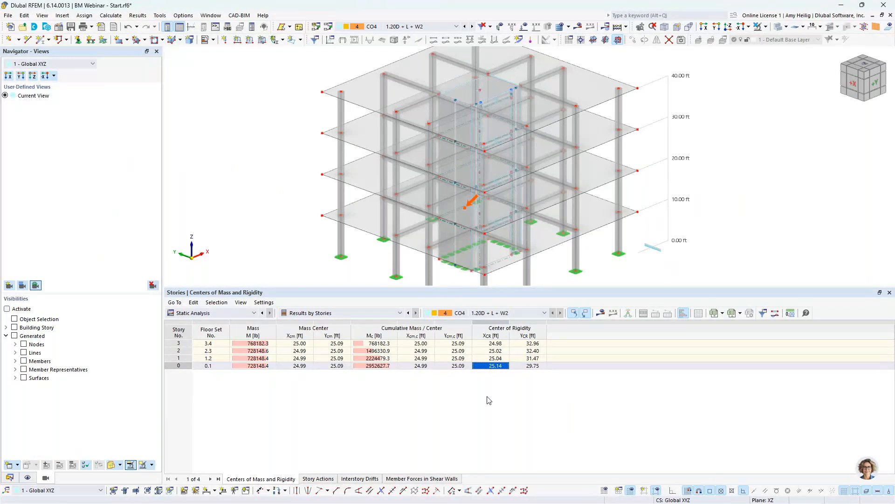
Review the Story Actions table, locating story 3 and 2 forces in X, and the Interstory Drifts table, including story 2's rotation
left_click(319, 478)
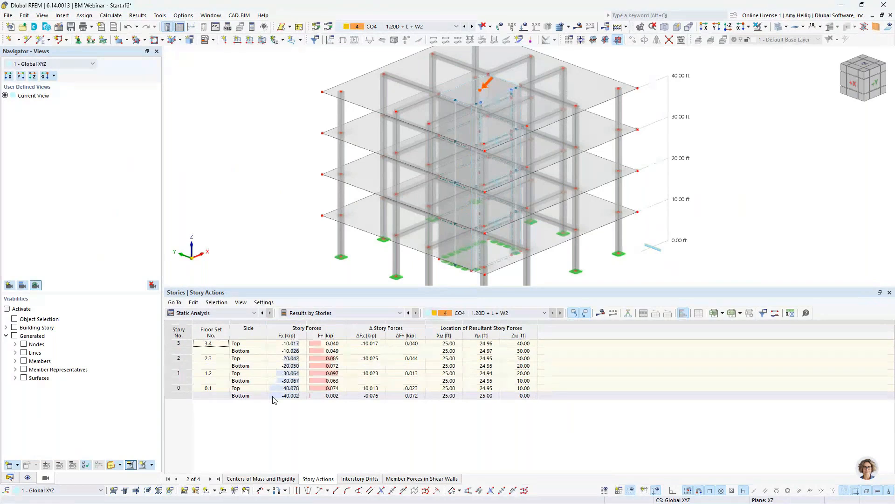
left_click(292, 344)
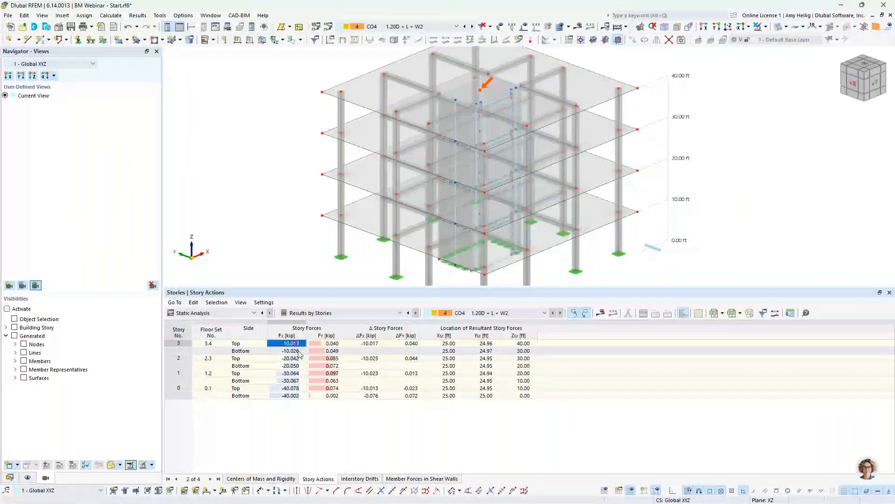
left_click(298, 366)
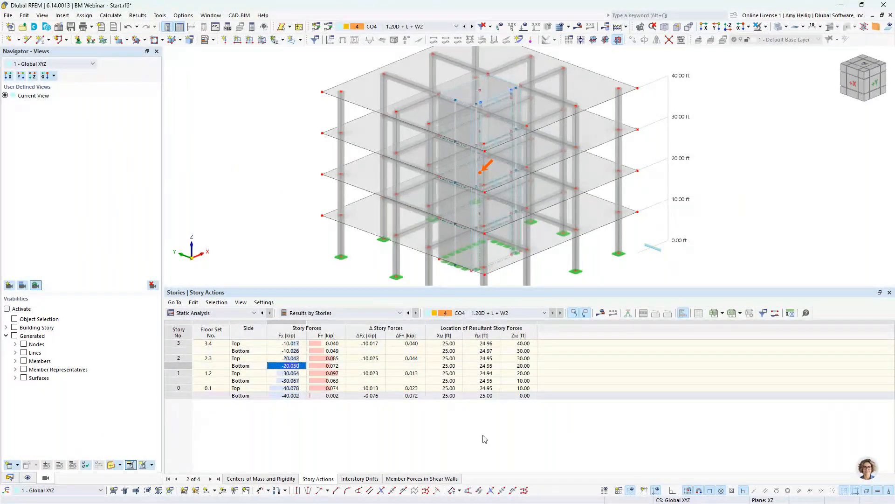
left_click(366, 480)
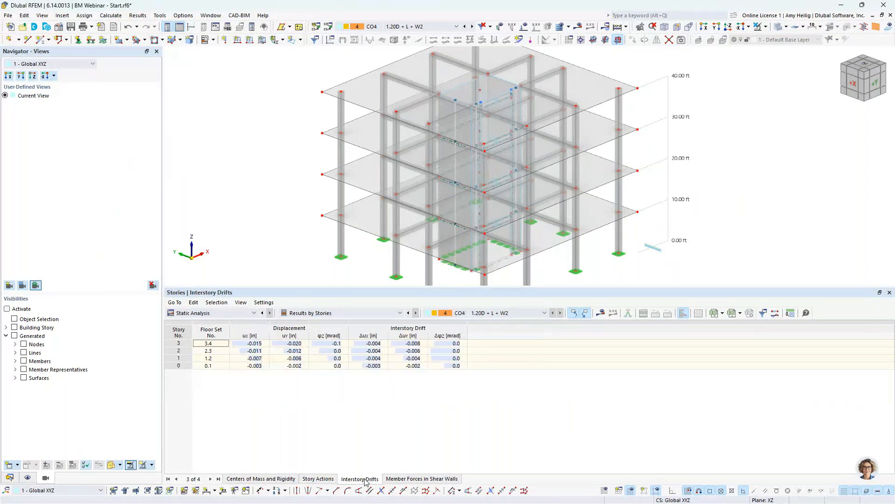
left_click(329, 351)
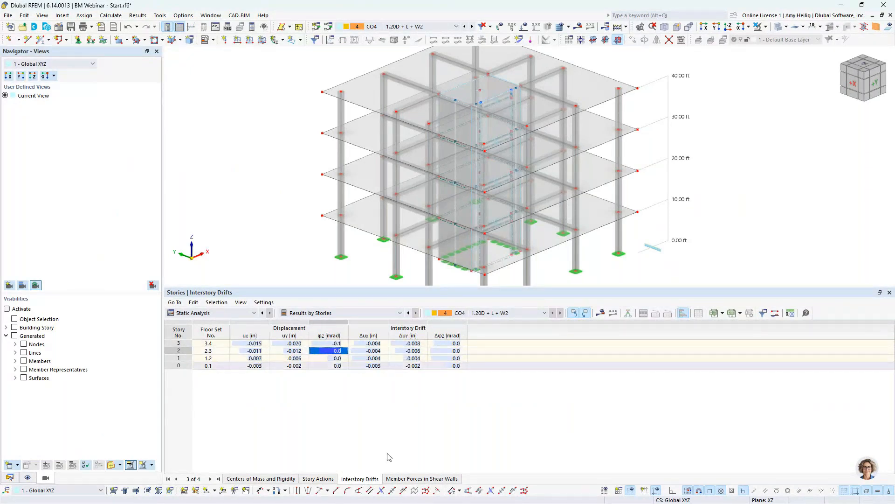
Open the Member Forces in Shear Walls results and locate shear wall 1's axial forces at story 3, nodes 114 and 113
left_click(426, 479)
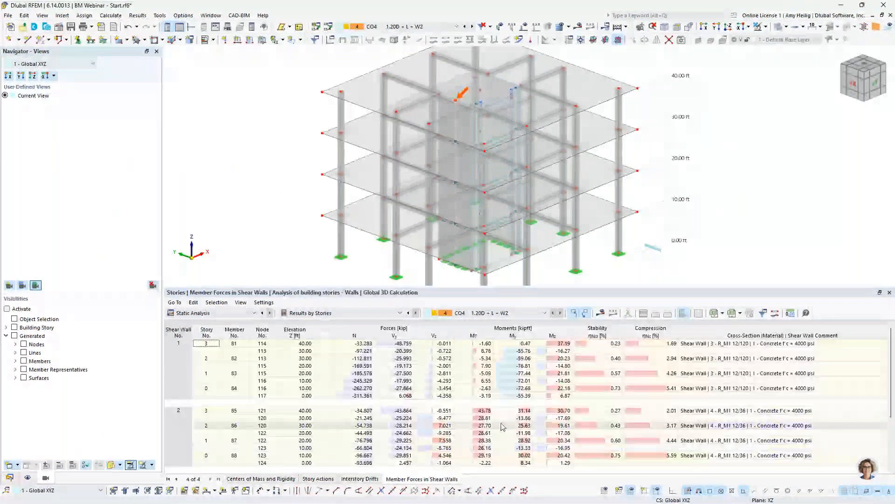
left_click(355, 343)
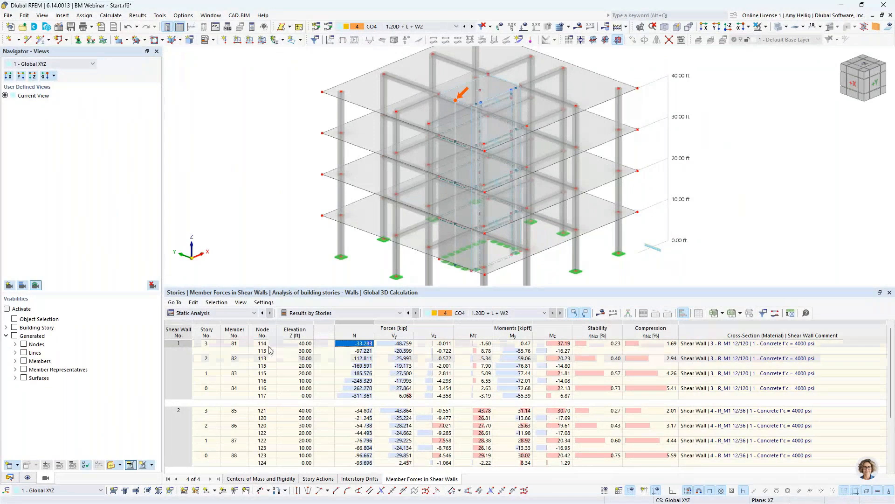
left_click(347, 351)
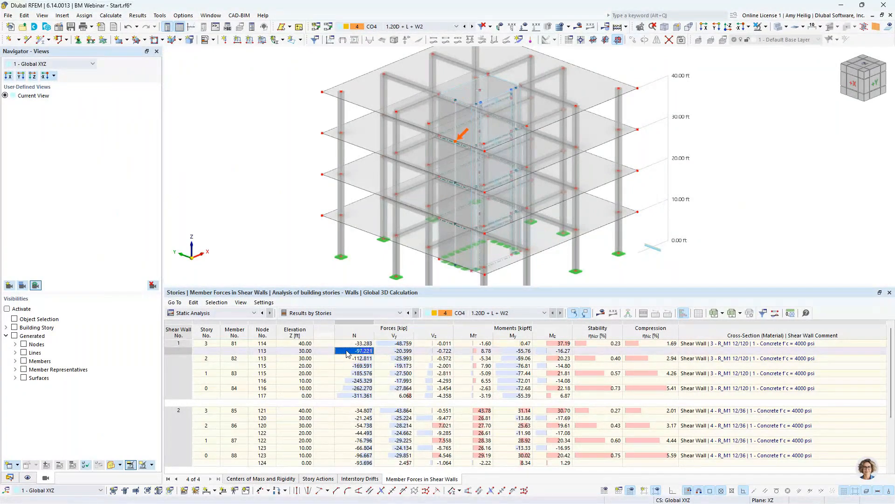
left_click(348, 344)
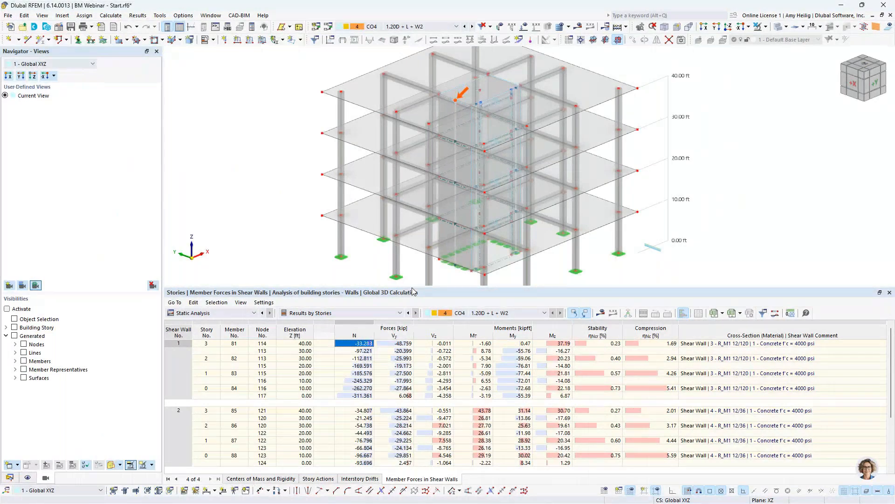
Shrink the results table and review CO4's global deformations |u| and applied loads under the Walls | Global 3D Calculation
left_click_drag(412, 288, 414, 374)
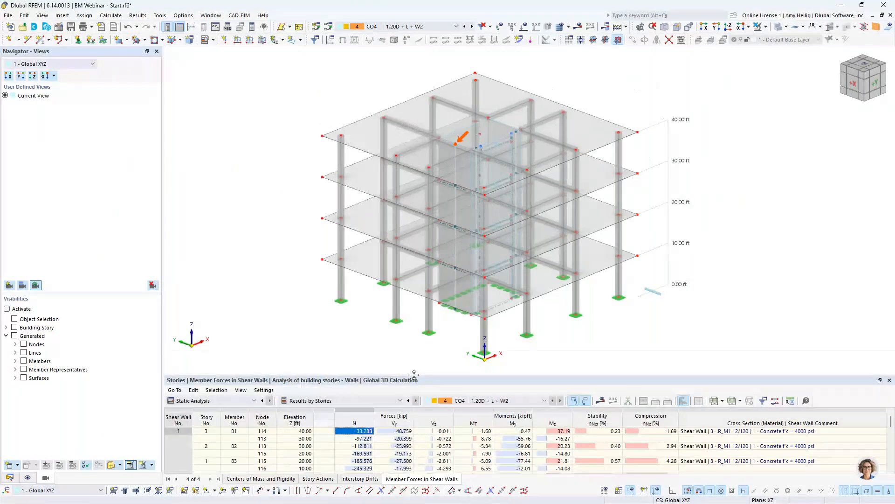
left_click(579, 27)
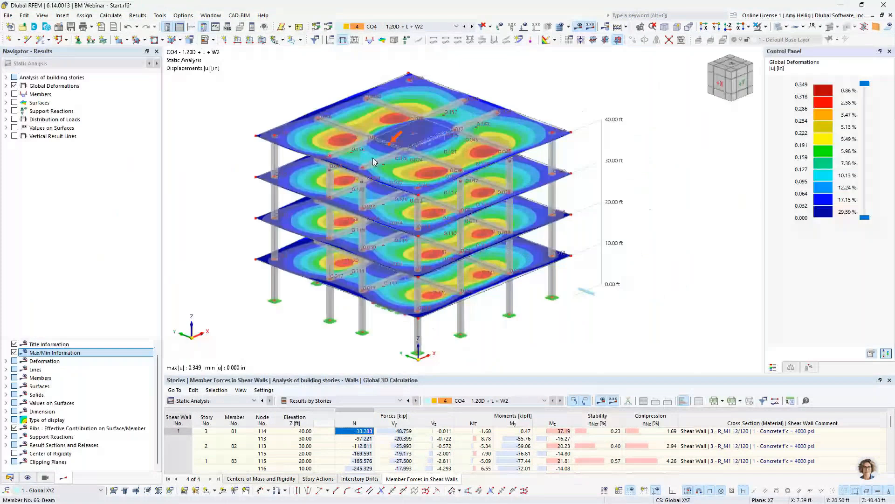
left_click(5, 78)
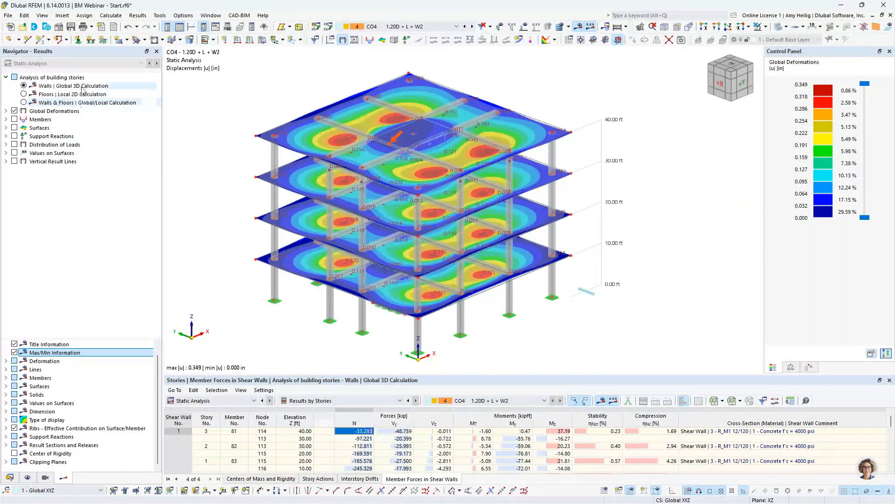
left_click(7, 111)
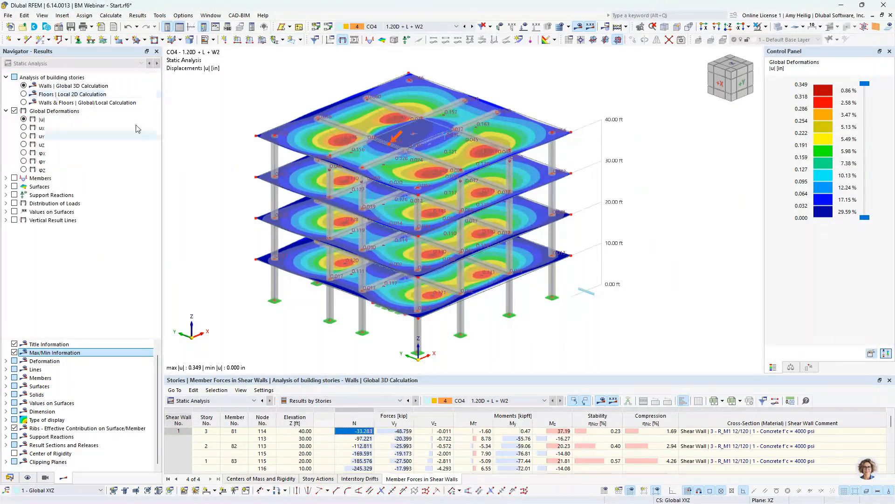
middle_click_drag(219, 179, 265, 181)
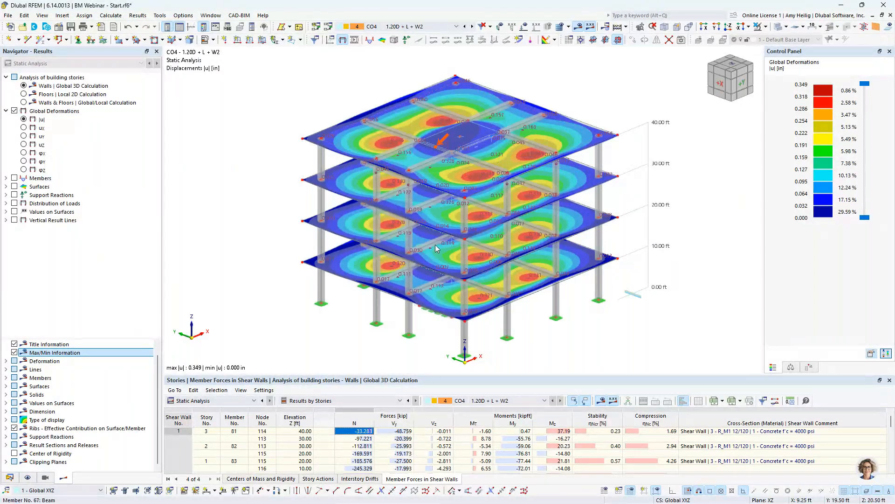
left_click(524, 27)
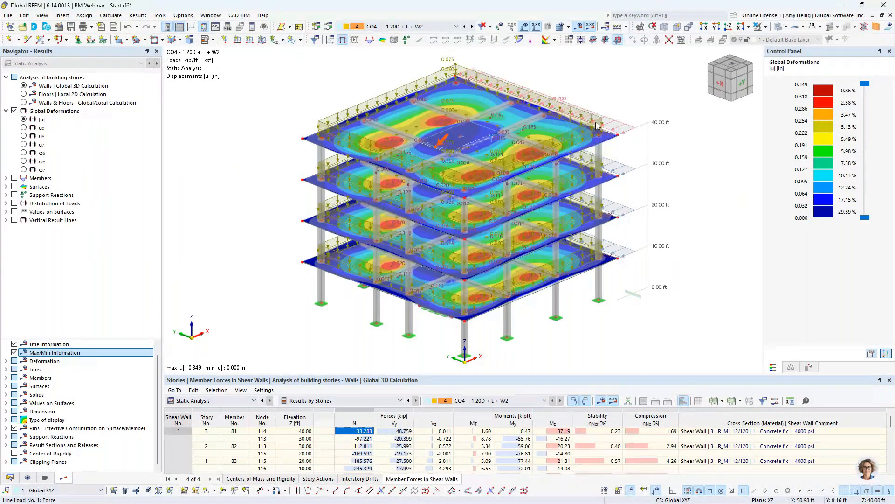
Display the basic internal force mx on the surfaces in place of the global deformations
left_click(6, 187)
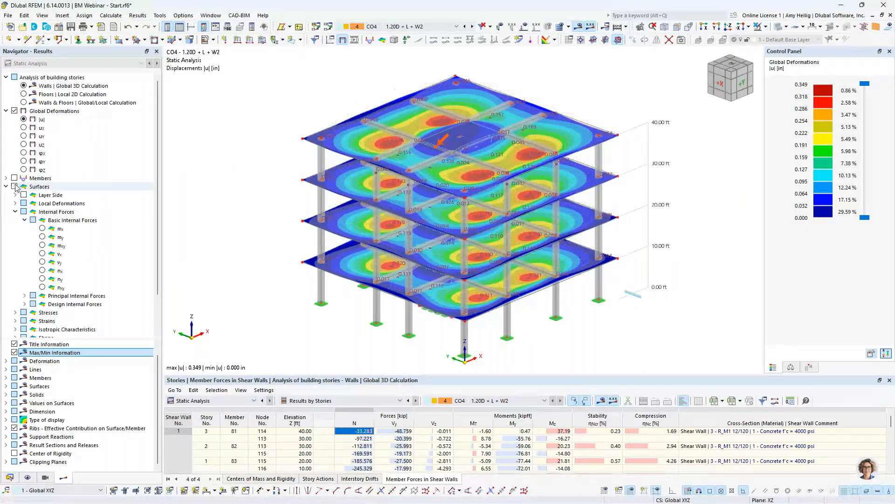
left_click(17, 187)
left_click(16, 187)
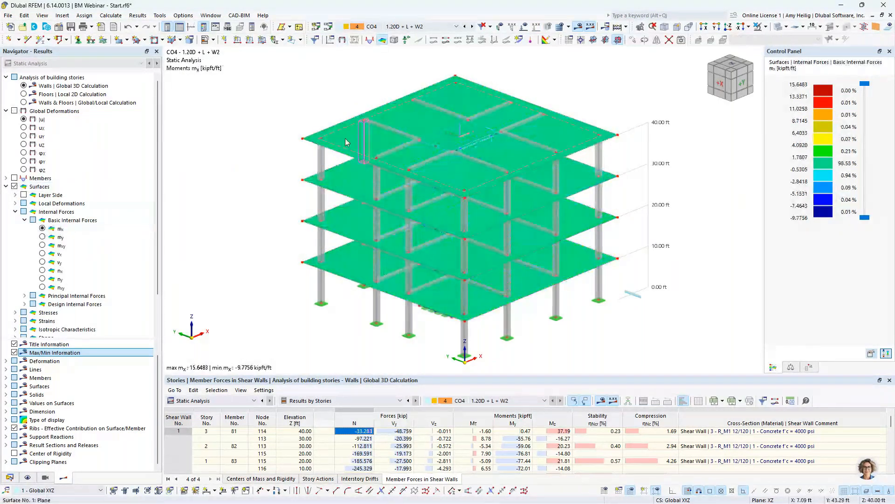
Isolate the top floor slab by selected and related objects, with the hidden objects shown in the background
left_click(766, 26)
left_click(771, 40)
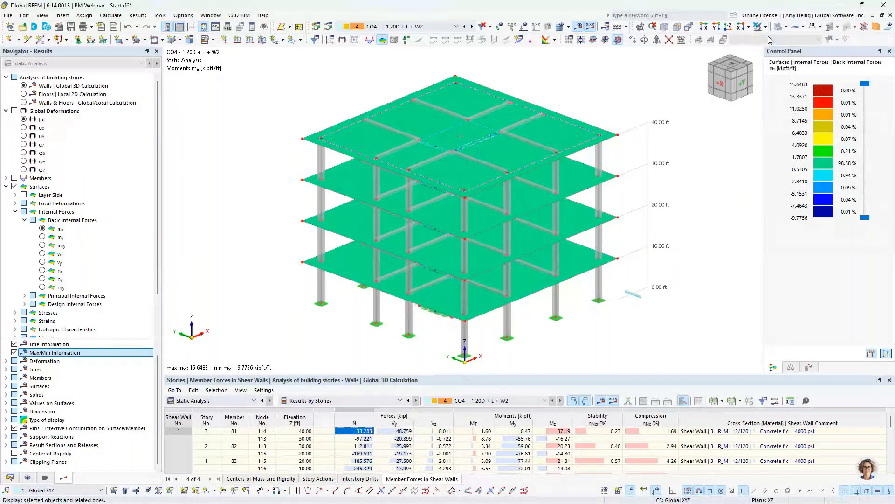
right_click(647, 150)
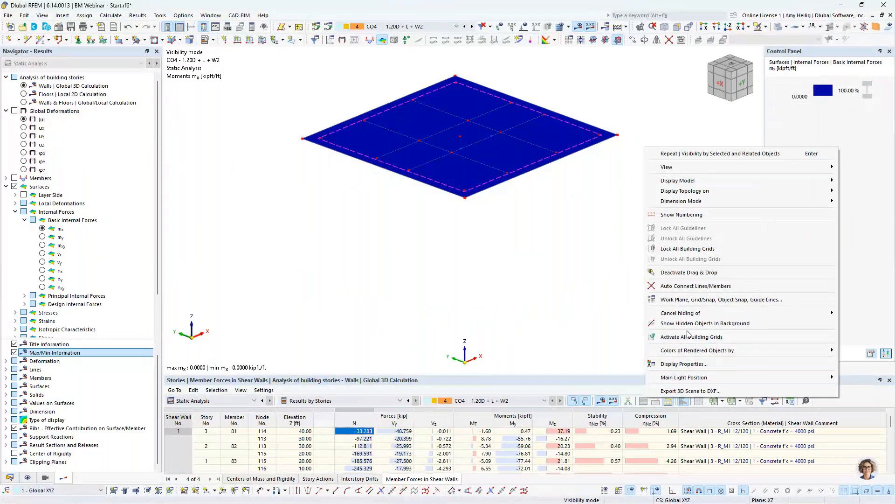
left_click(690, 323)
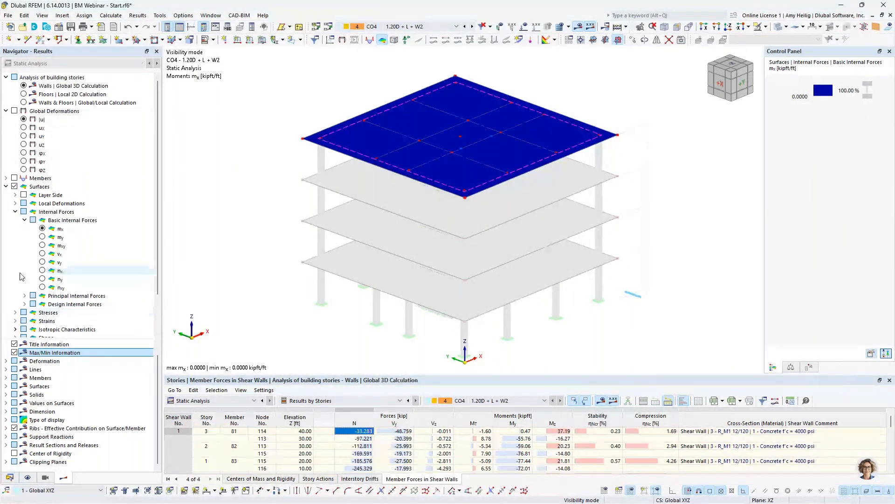
Check the top slab's my moments and vy shear forces under the Walls | Global 3D Calculation
left_click(6, 111)
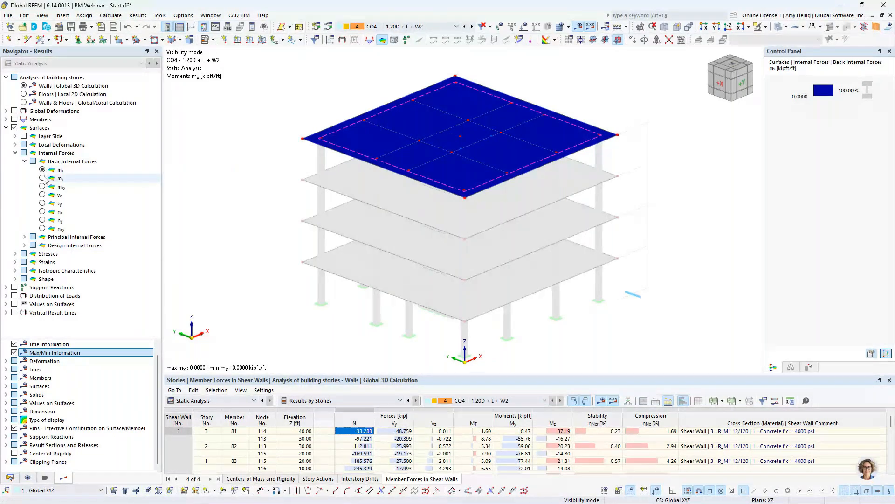
left_click(43, 178)
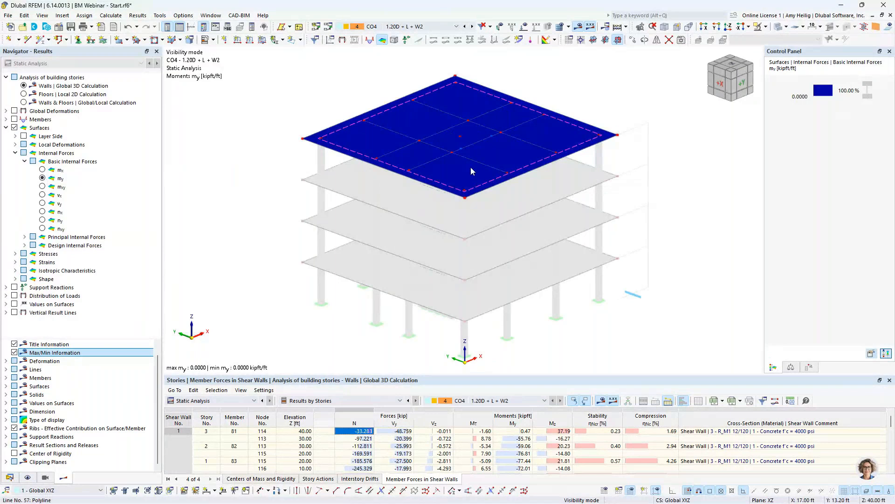
left_click(42, 203)
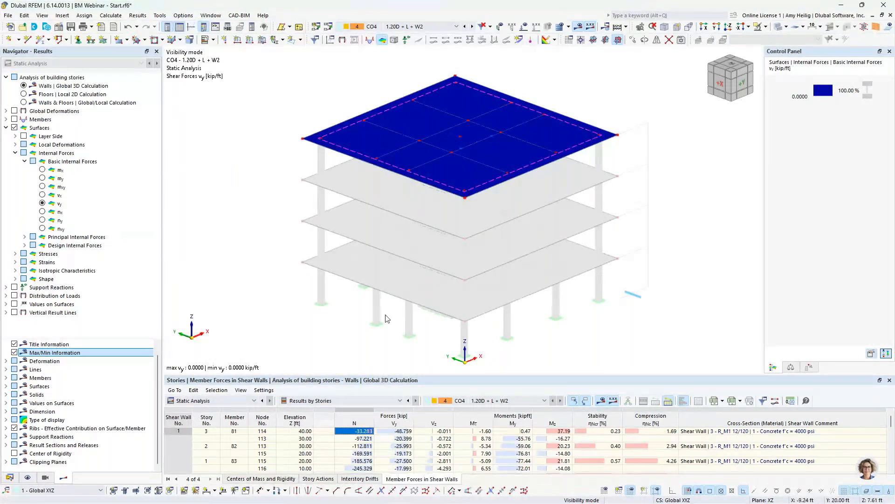
Switch to the Floors | Local 2D Calculation results and view the top slab's mx and my moments
left_click(23, 94)
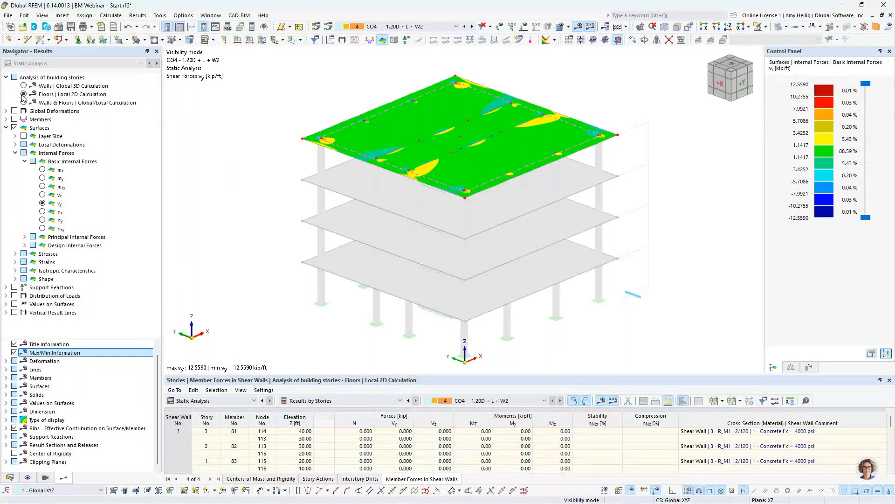
left_click(43, 170)
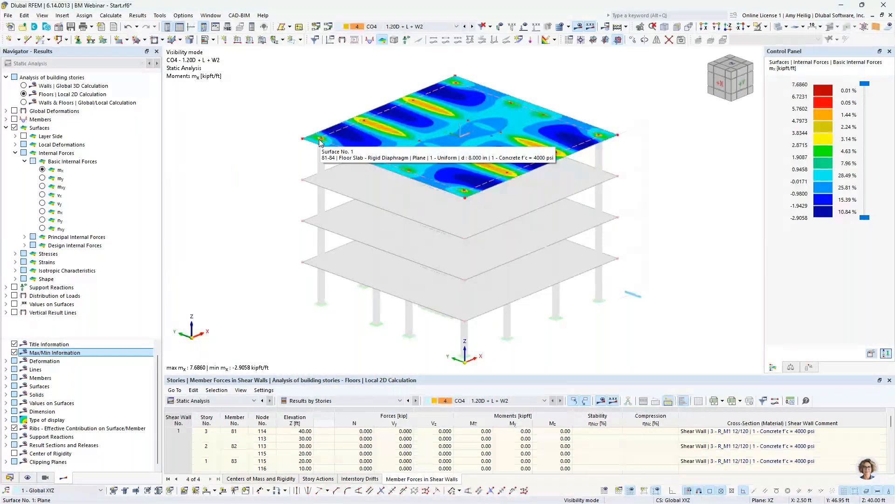
left_click(43, 178)
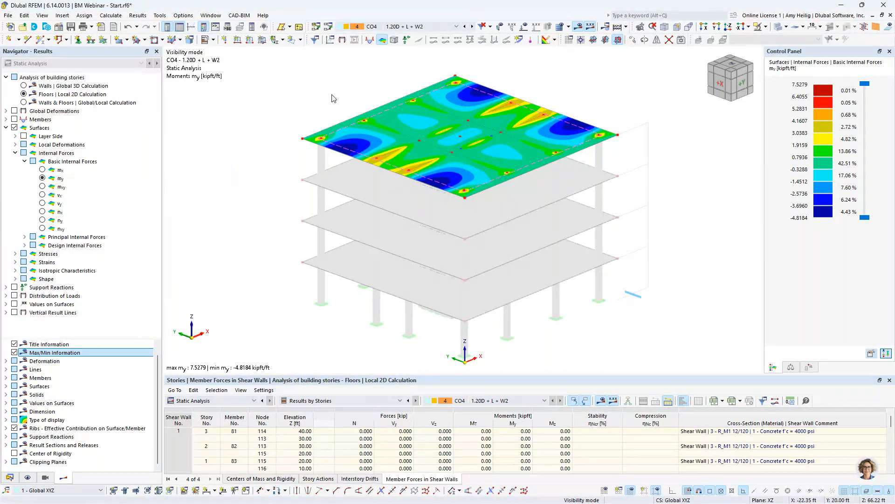
Show the loads over the top slab's my moments and examine the line loads along its edges up close
left_click(523, 27)
middle_click_drag(624, 95, 599, 148)
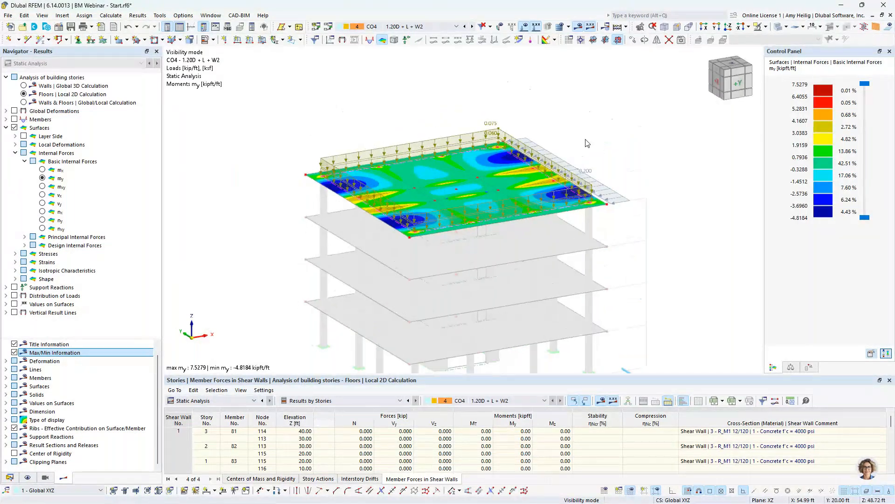
scroll(620, 173, "up", 3)
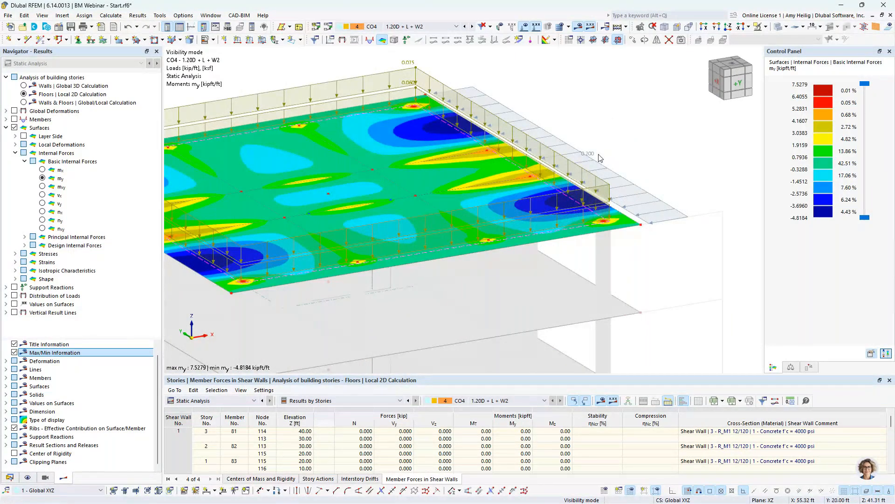
middle_click(526, 186)
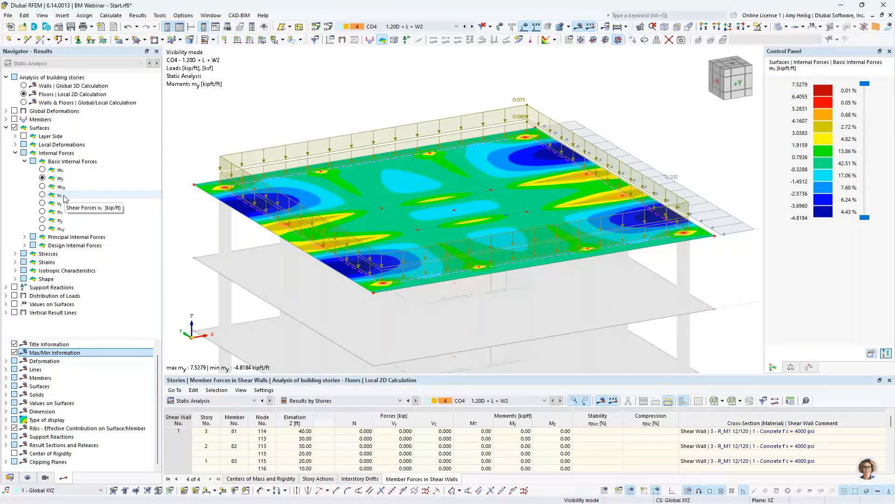
Turn off the surface results and loads, and cancel the visibility mode to restore the full building model
left_click(6, 128)
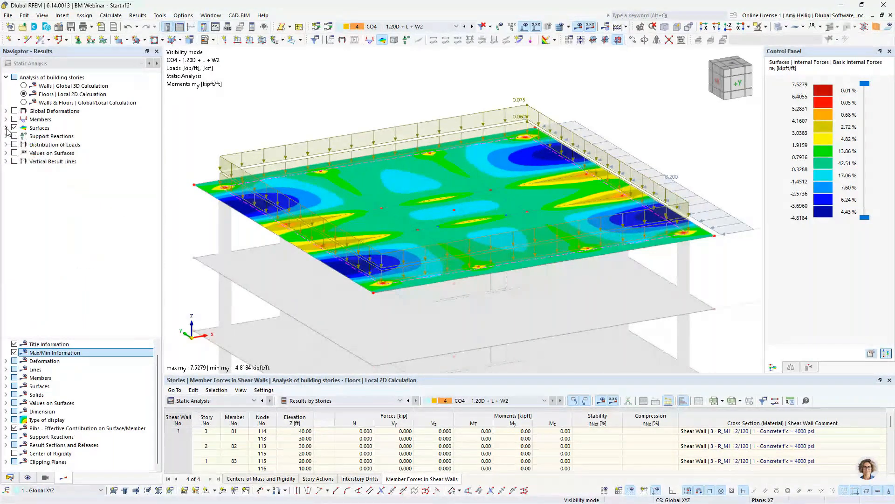
left_click(14, 128)
left_click(765, 27)
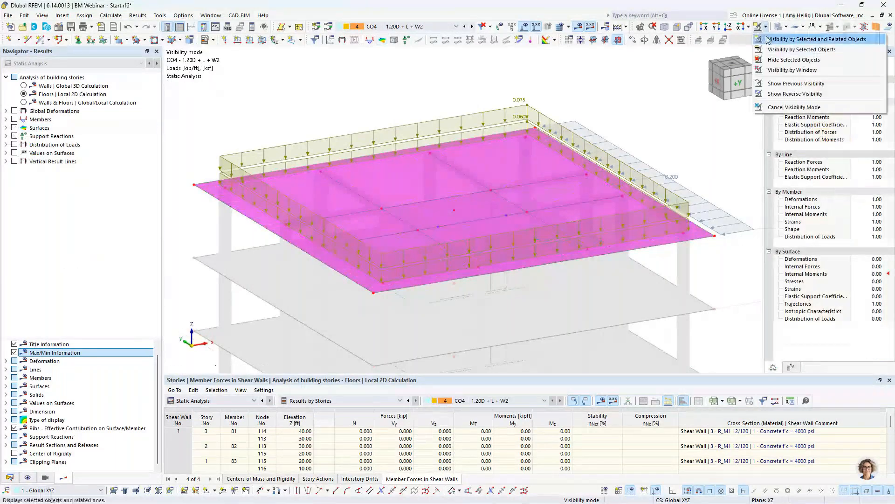
left_click(760, 108)
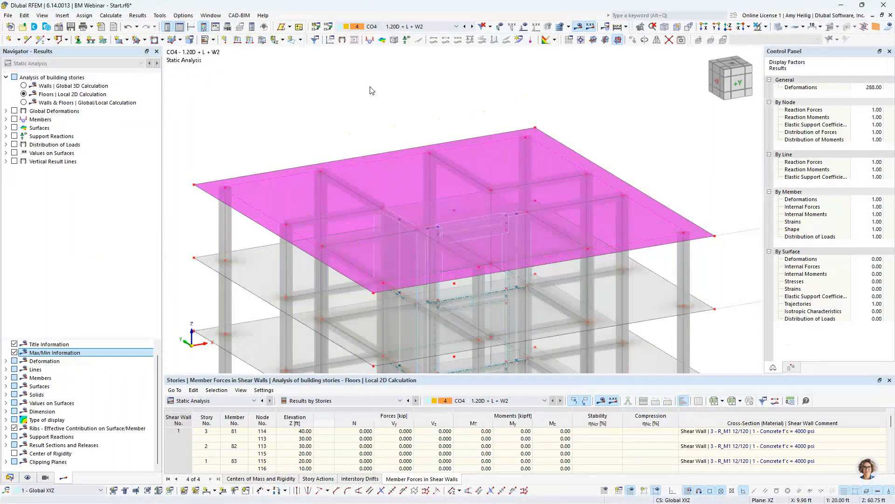
Switch to the Walls | Global 3D Calculation results and display the members' axial forces N, viewing the building along X
left_click(24, 86)
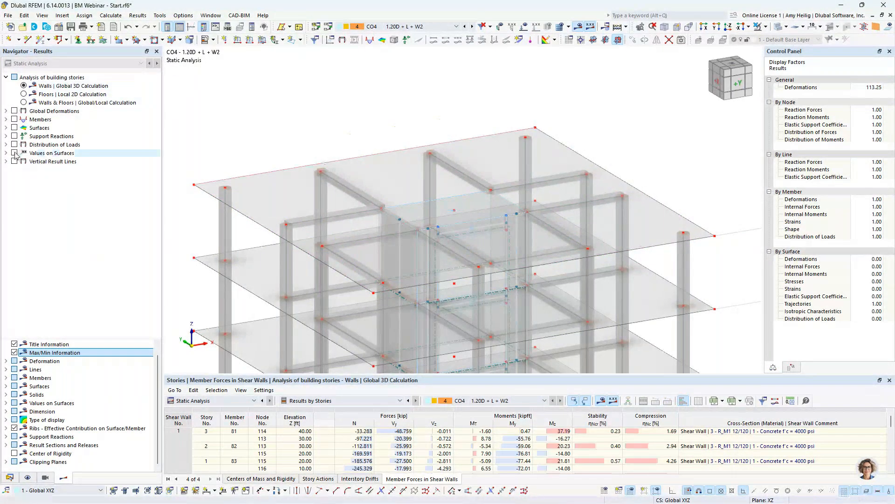
left_click(6, 119)
left_click(13, 120)
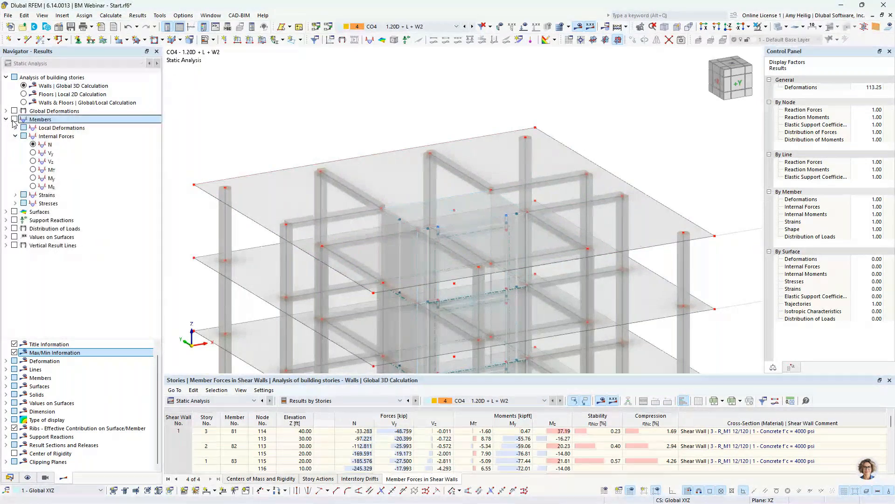
left_click(14, 119)
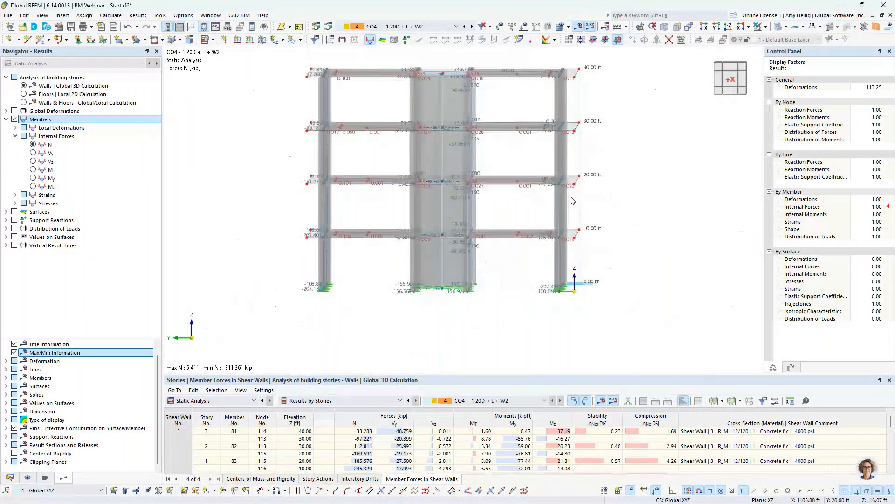
left_click(717, 27)
scroll(377, 312, "up", 5)
scroll(375, 307, "down", 2)
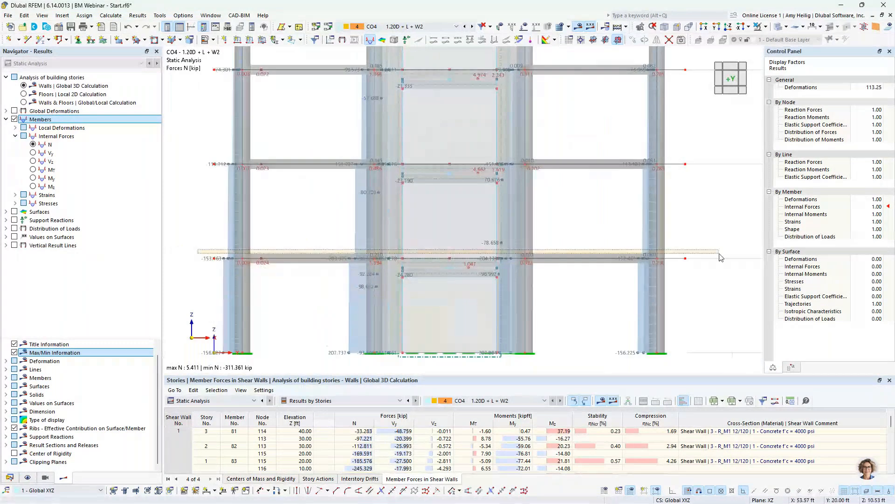
left_click(708, 266)
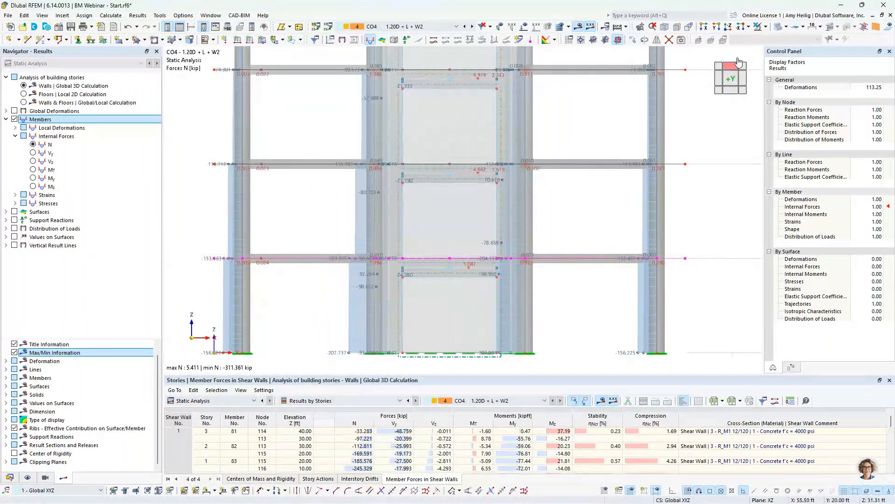
left_click(765, 27)
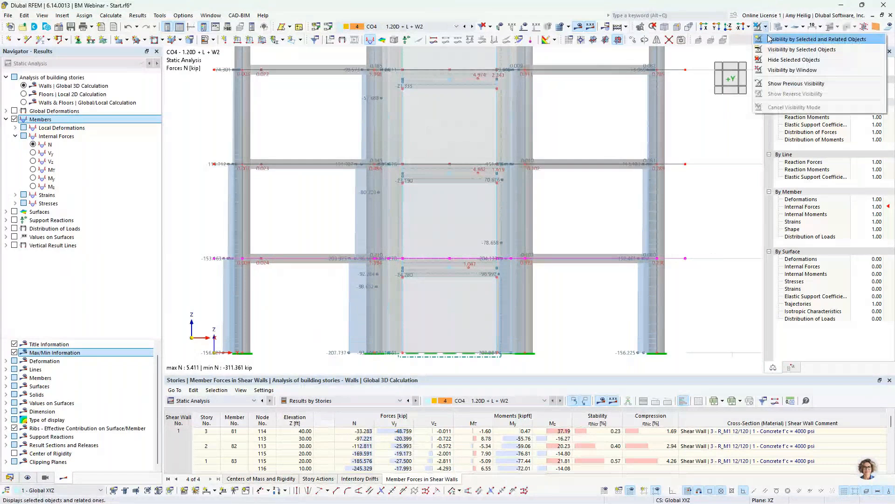
left_click(769, 39)
middle_click_drag(394, 180, 364, 207, "ctrl")
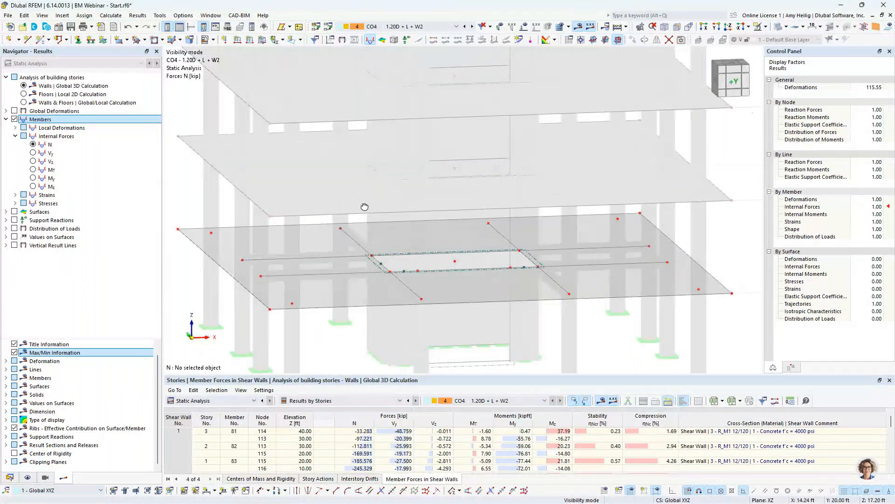
left_click(761, 28)
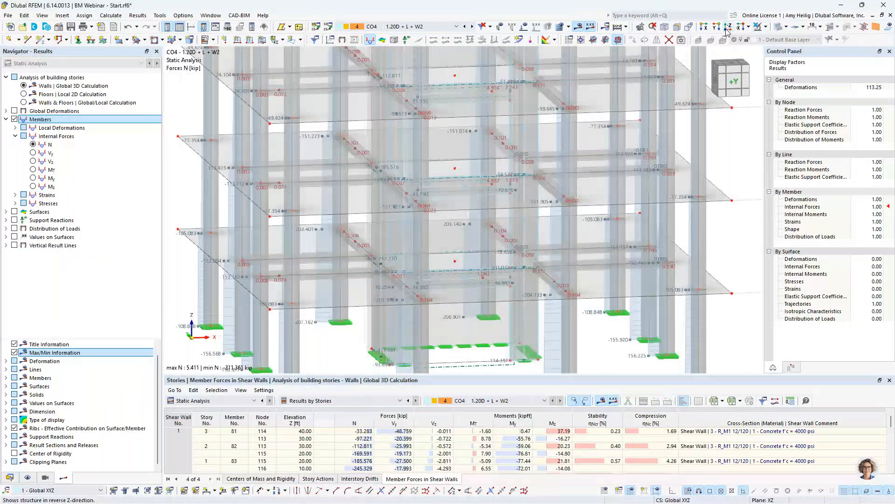
Viewing along Y, isolate the floor at 10 ft elevation with its related beams and inspect their axial forces N in 3D
left_click(719, 28)
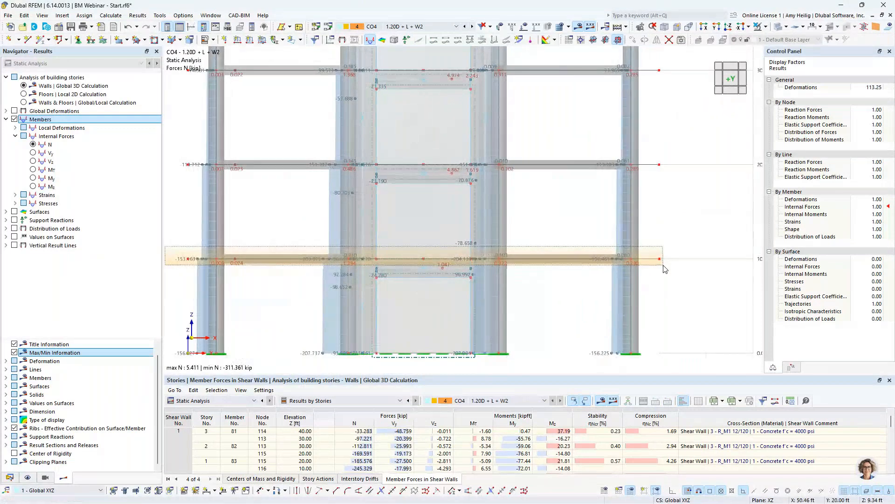
left_click_drag(663, 265, 669, 267)
left_click_drag(669, 266, 669, 266)
left_click(758, 27)
left_click(566, 236)
middle_click_drag(444, 246, 486, 249, "ctrl")
Set the display factor of the member internal forces to 1.50
left_click(879, 206)
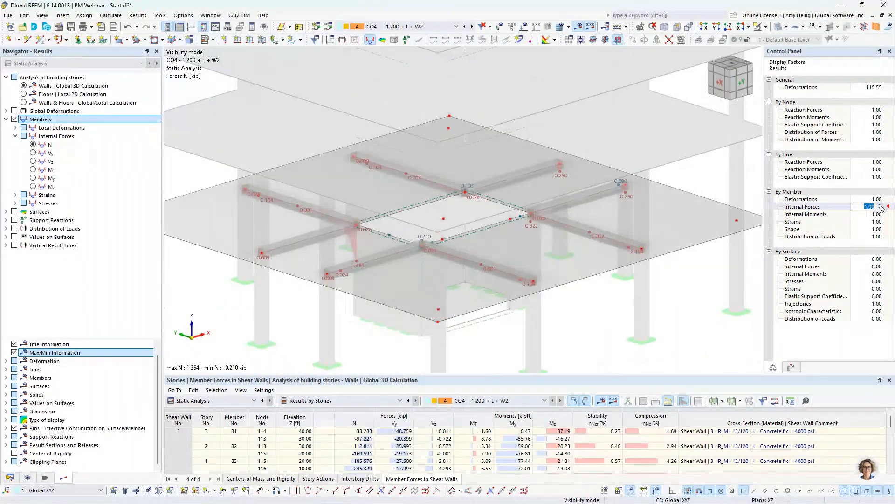
left_click(880, 205)
middle_click_drag(539, 239, 557, 259, "ctrl")
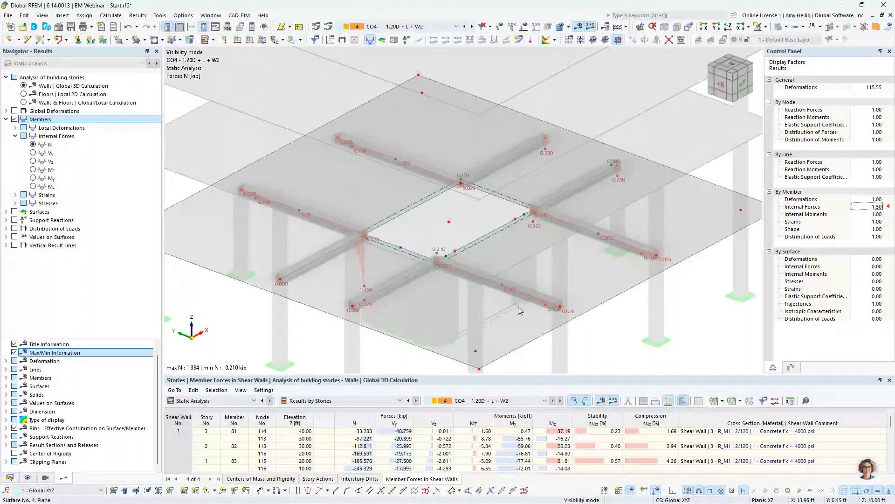
Display the isolated floor beams' My moments and briefly show the loads over them
left_click(34, 179)
scroll(391, 241, "down", 3)
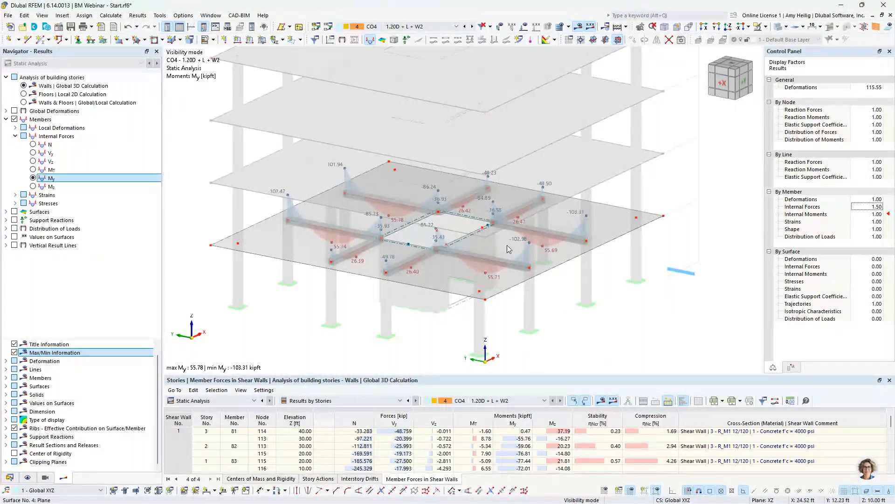
left_click(520, 36)
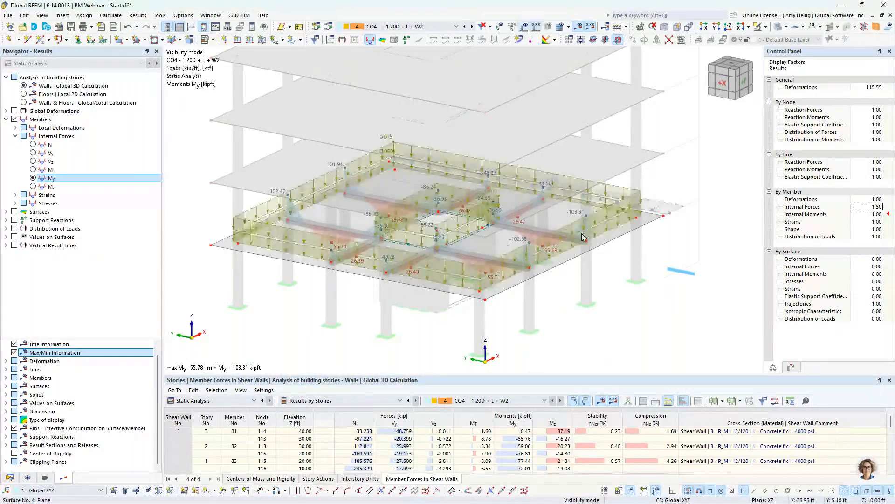
left_click(520, 39)
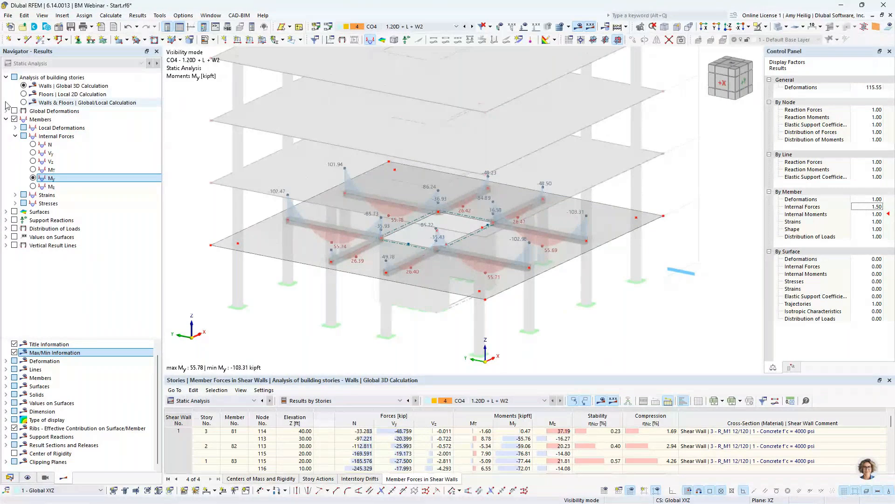
Replace the member results with the vertical result lines' |u| deformation and restore the full building model
left_click(7, 119)
left_click(14, 118)
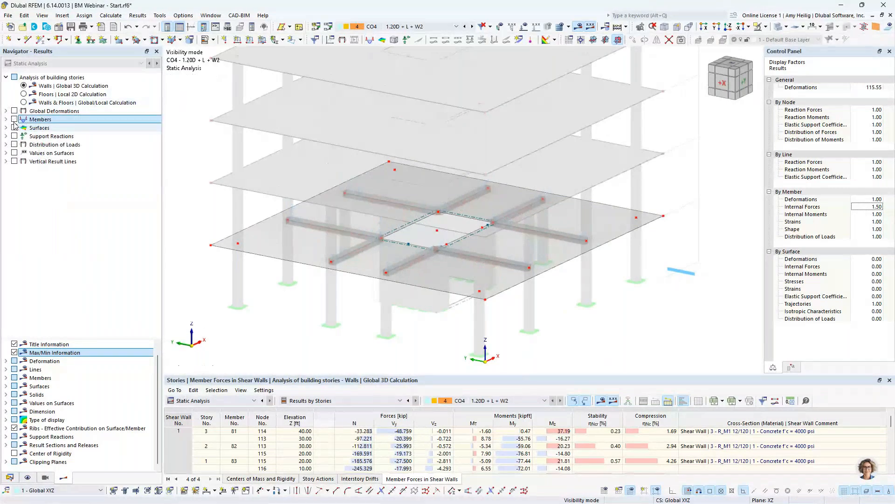
left_click(6, 161)
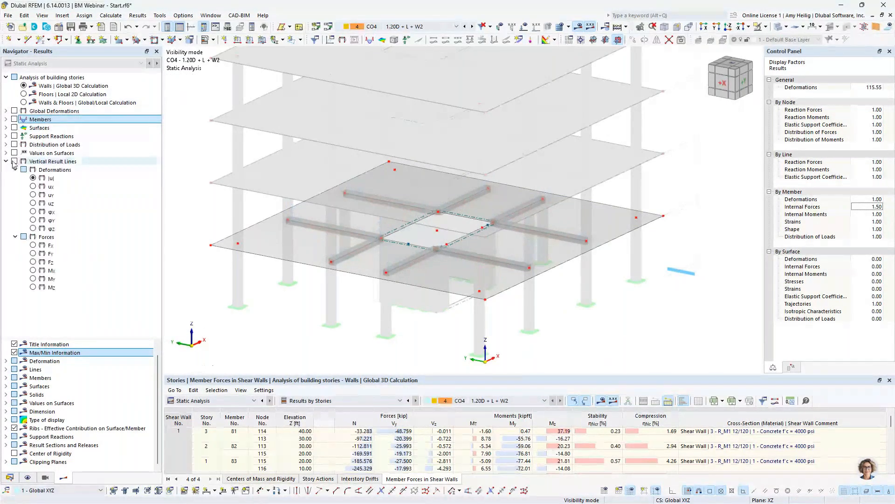
left_click(15, 161)
scroll(601, 240, "down", 4)
middle_click_drag(601, 242, 473, 213, "ctrl")
scroll(593, 252, "up", 2)
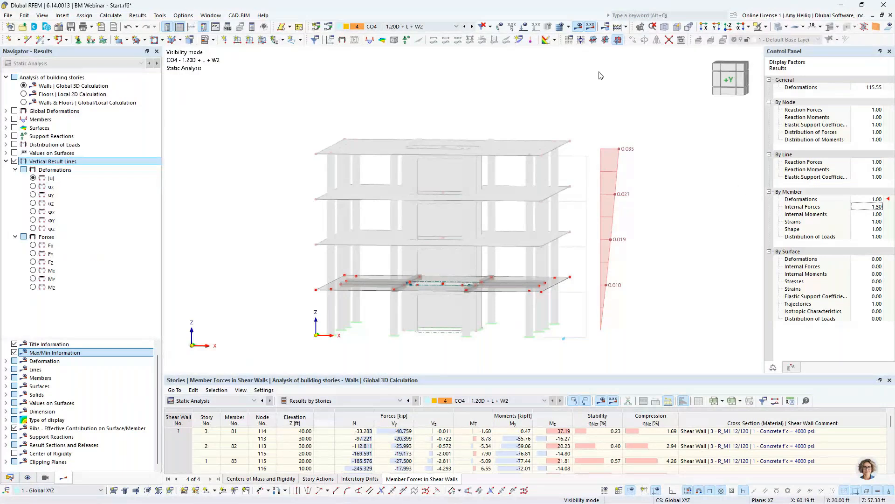
left_click(770, 26)
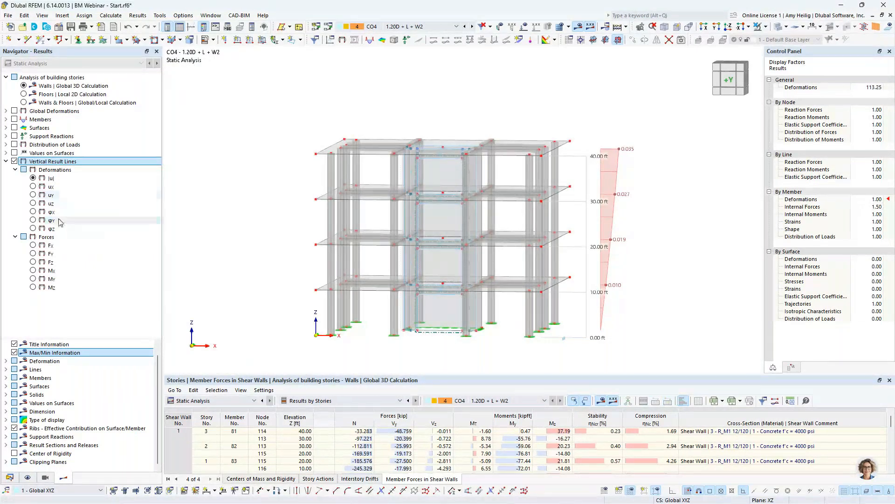
Examine the vertical result lines' Fx forces over the building height, followed by their uX deformations
left_click(49, 245)
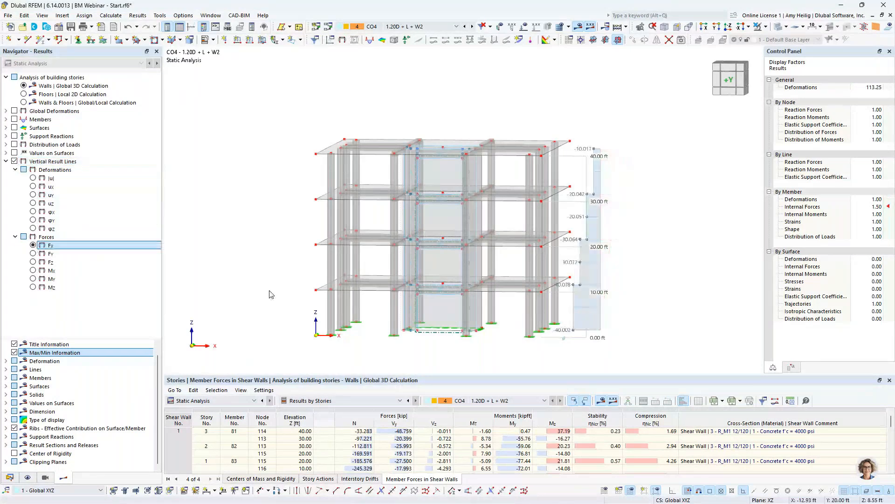
mouse_move(574, 284)
middle_mouse_down("ctrl")
mouse_move(563, 283)
mouse_move(588, 283)
middle_mouse_up("ctrl")
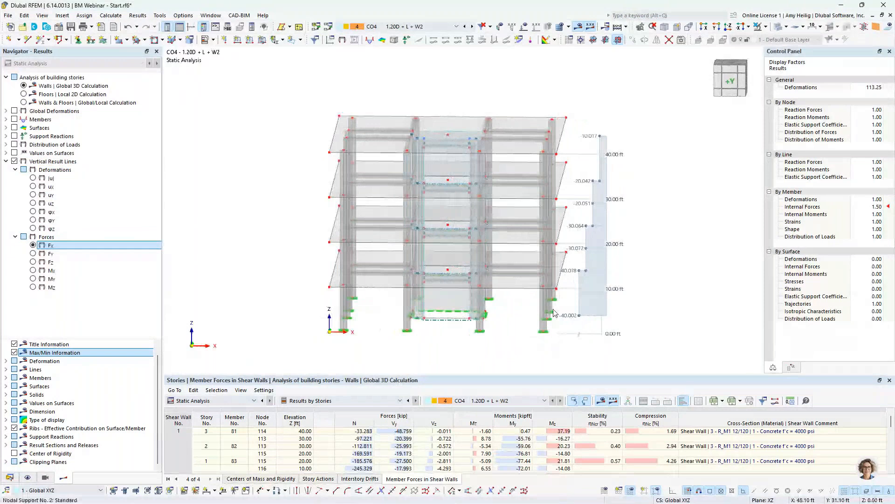
scroll(554, 313, "up", 2)
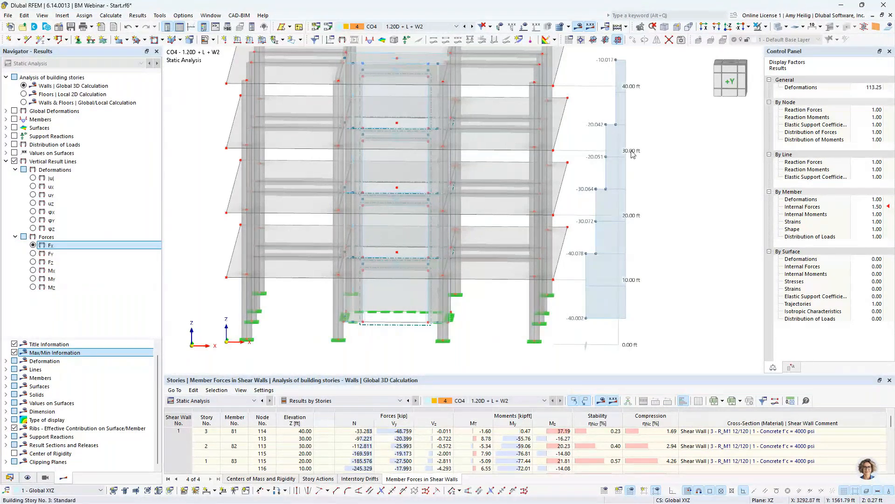
scroll(589, 268, "down", 1)
middle_click_drag(589, 268, 598, 276)
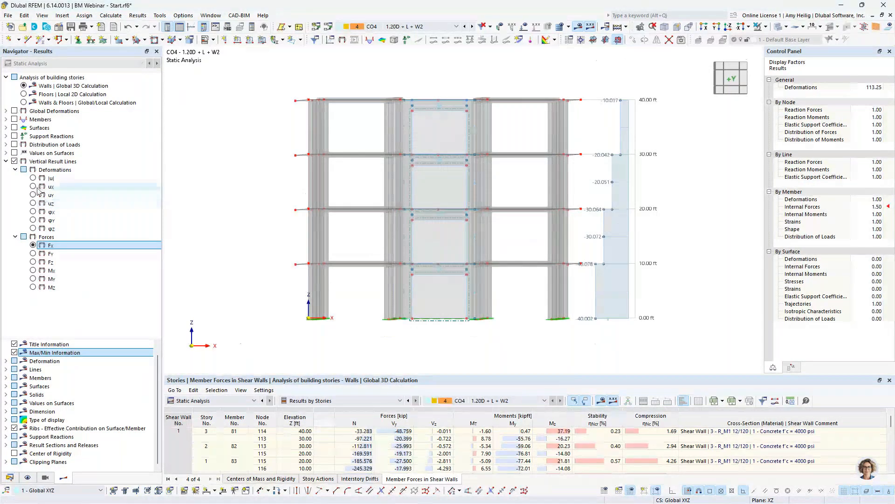
left_click(37, 187)
middle_click_drag(493, 268, 504, 288, "ctrl")
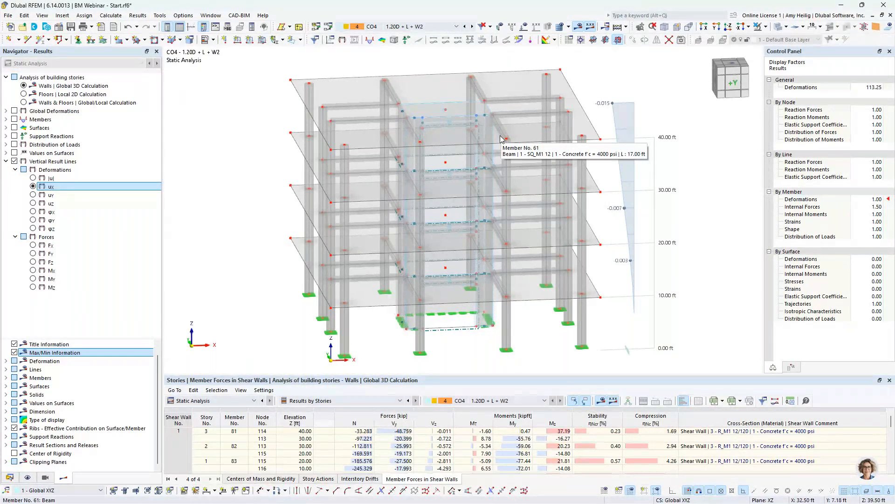
Switch to the PowerPoint slide show and advance to the "RFEM 6 and Building Model Advantages" slide
key("super+Tab")
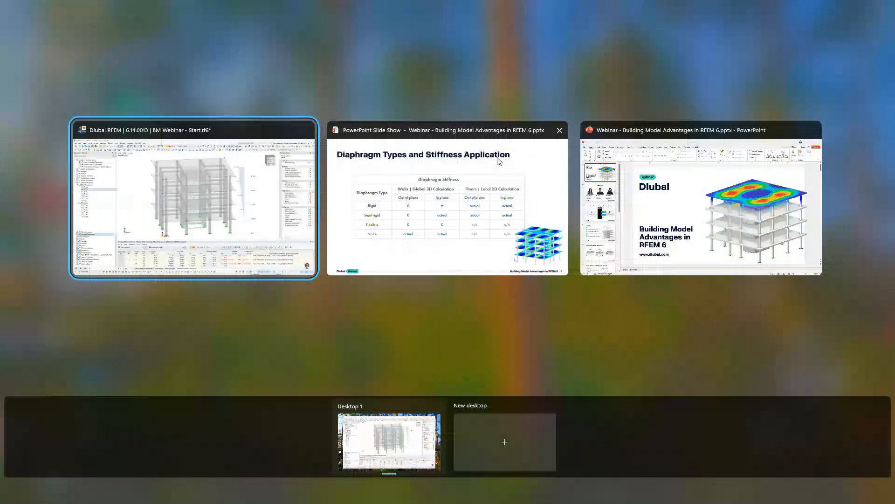
left_click(495, 194)
left_click(495, 194)
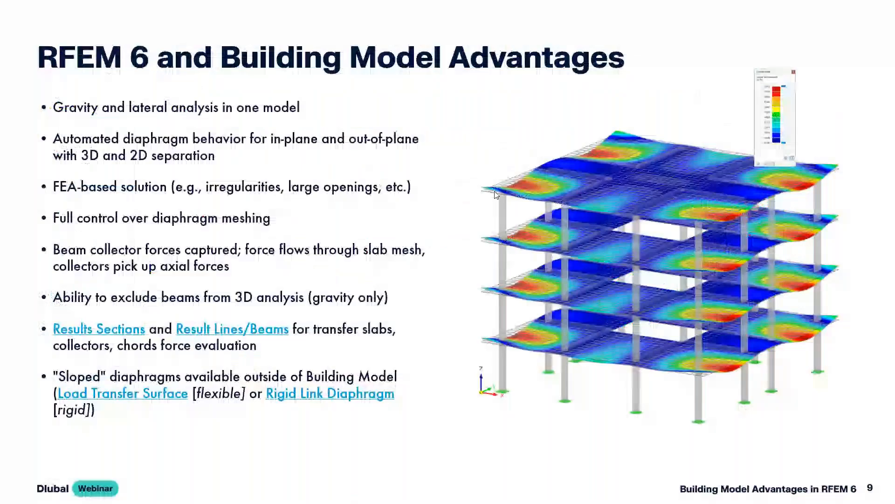